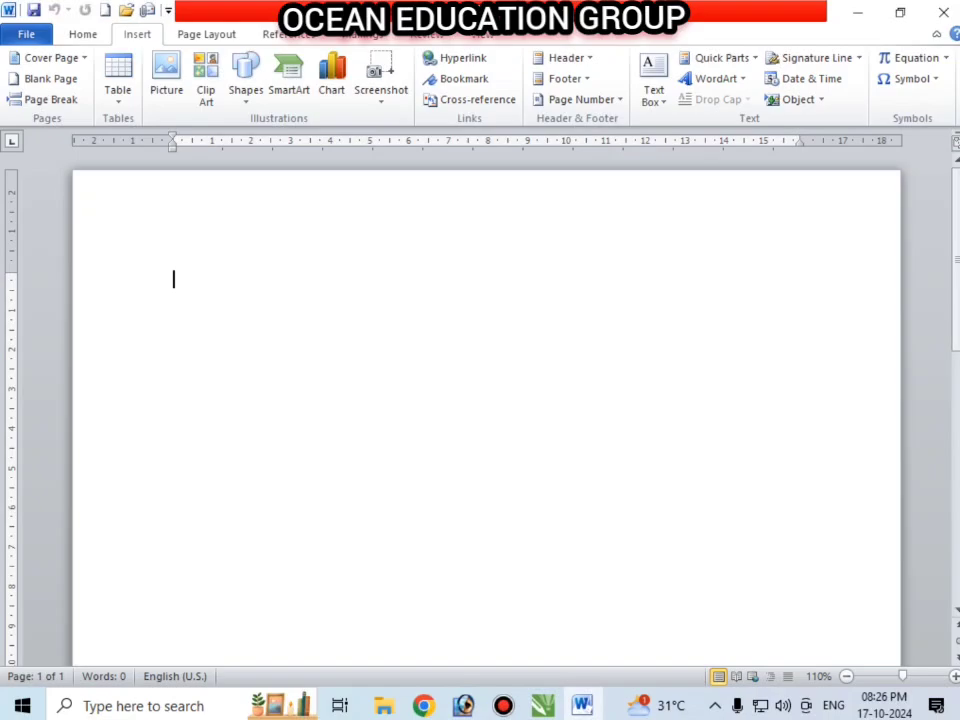
click(207, 34)
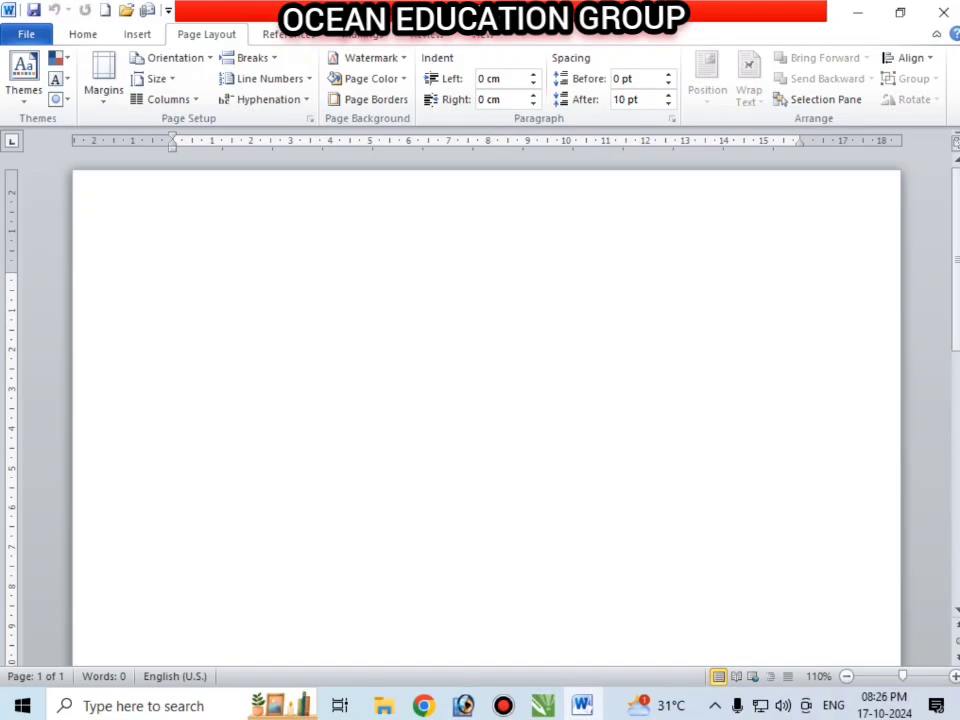
click(24, 78)
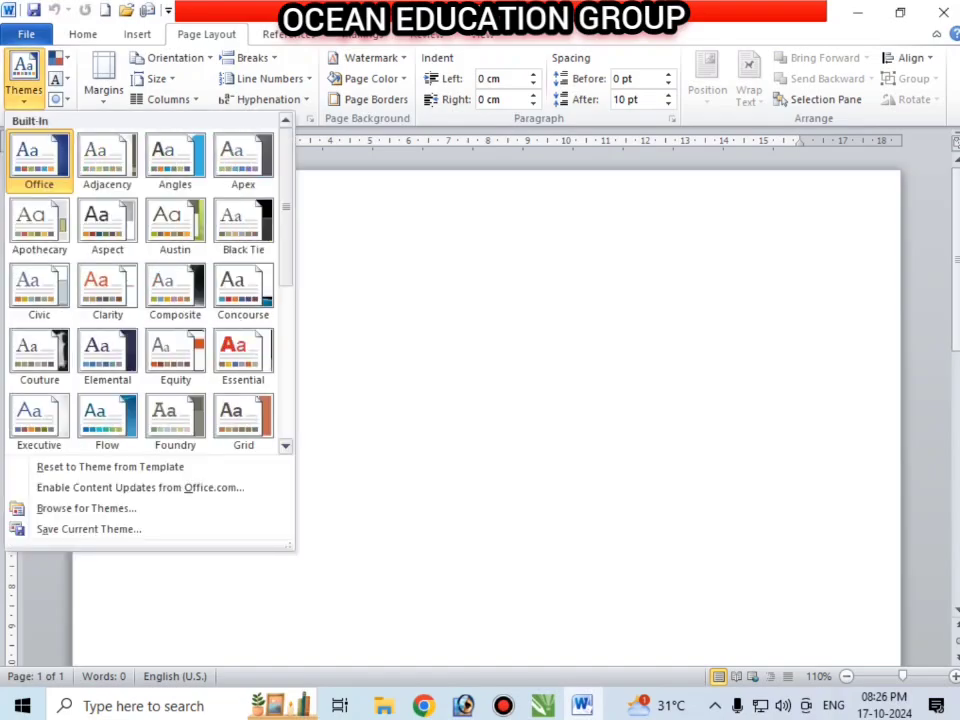
key(Escape)
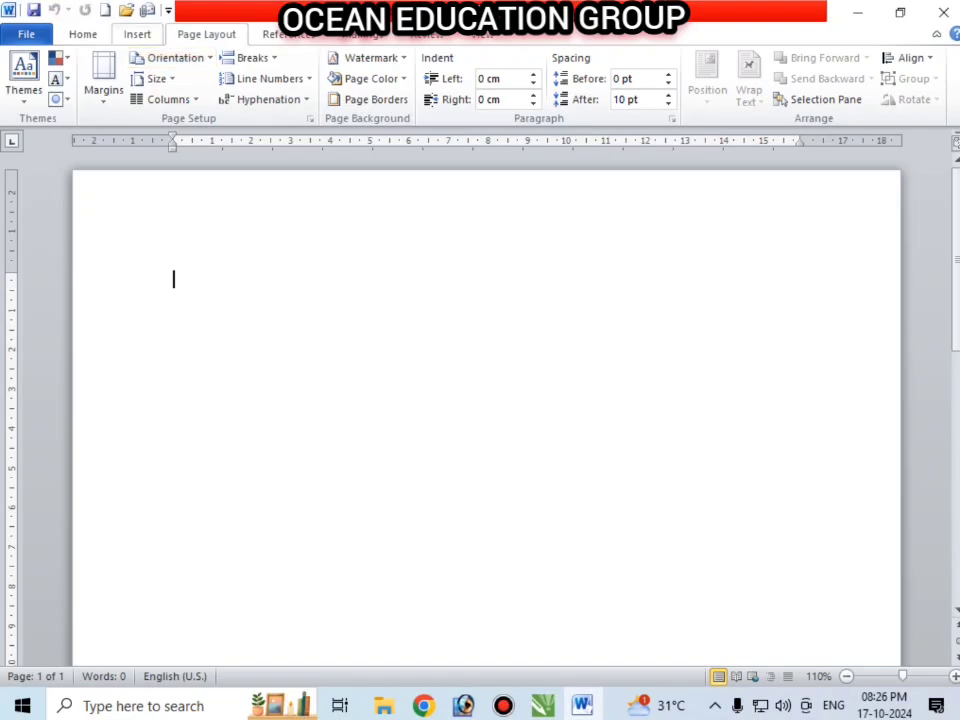
- Insert the built-in Conservative cover page into the blank document
click(137, 34)
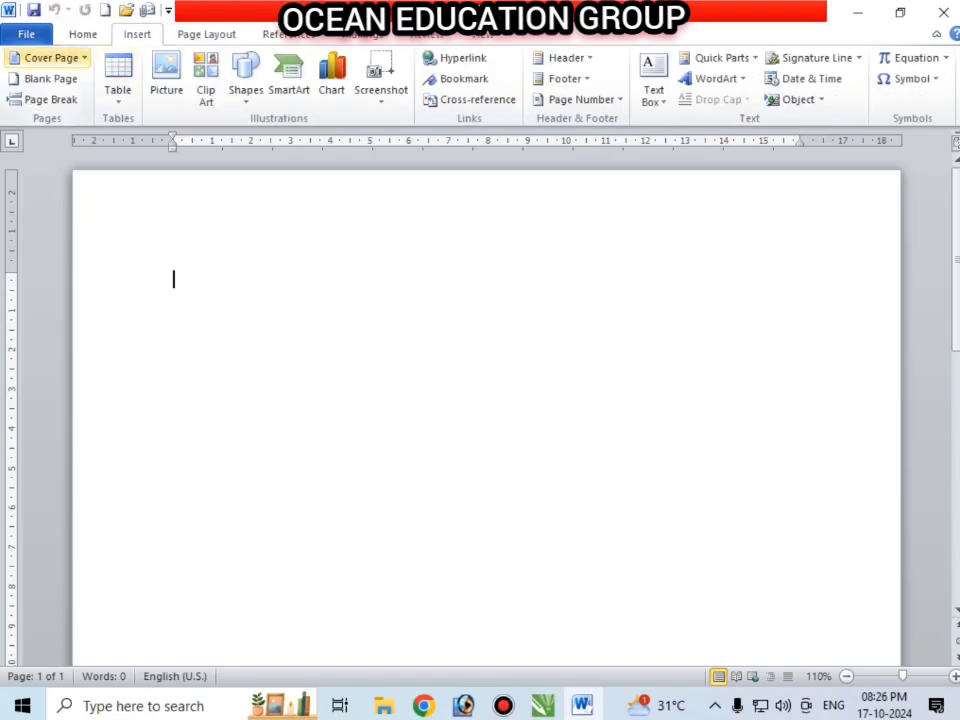
click(45, 57)
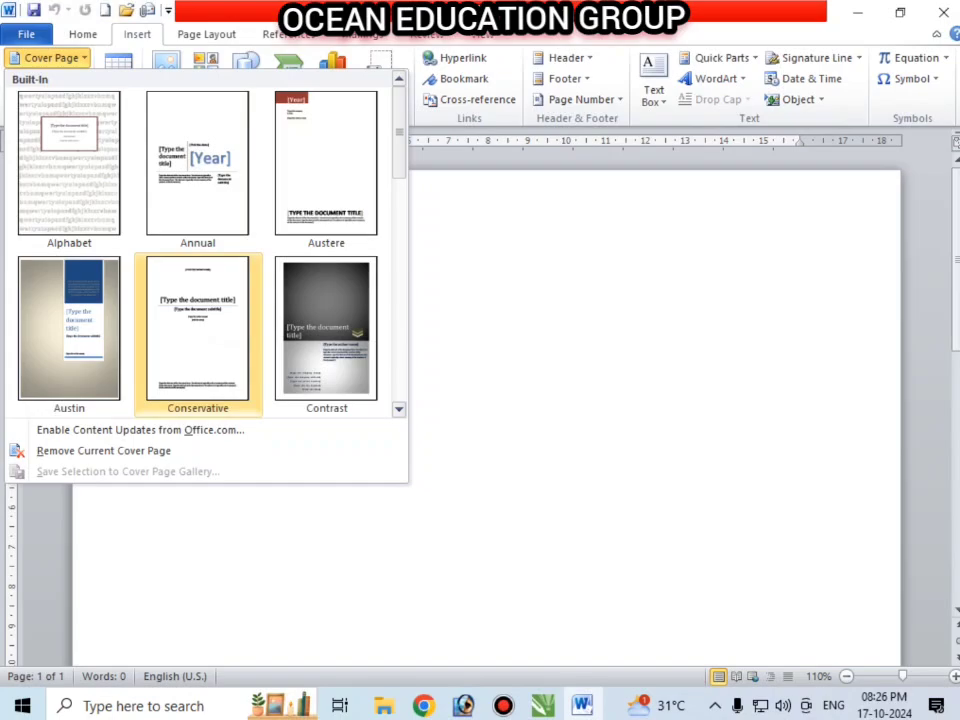
click(197, 330)
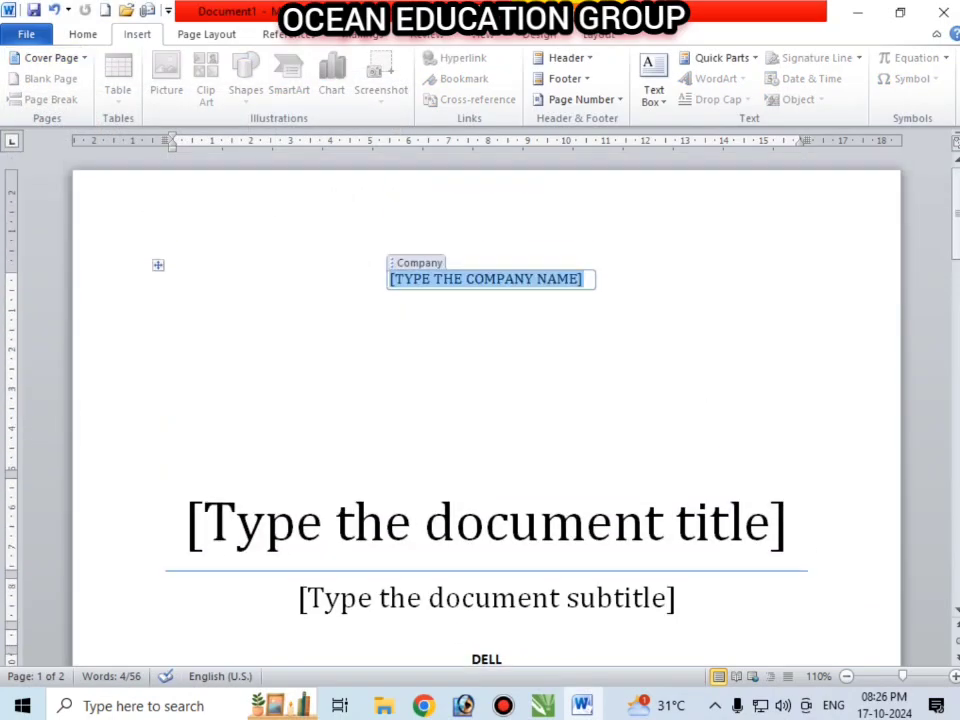
- Select the whole document and apply the built-in Essential theme to it
key(ctrl+a)
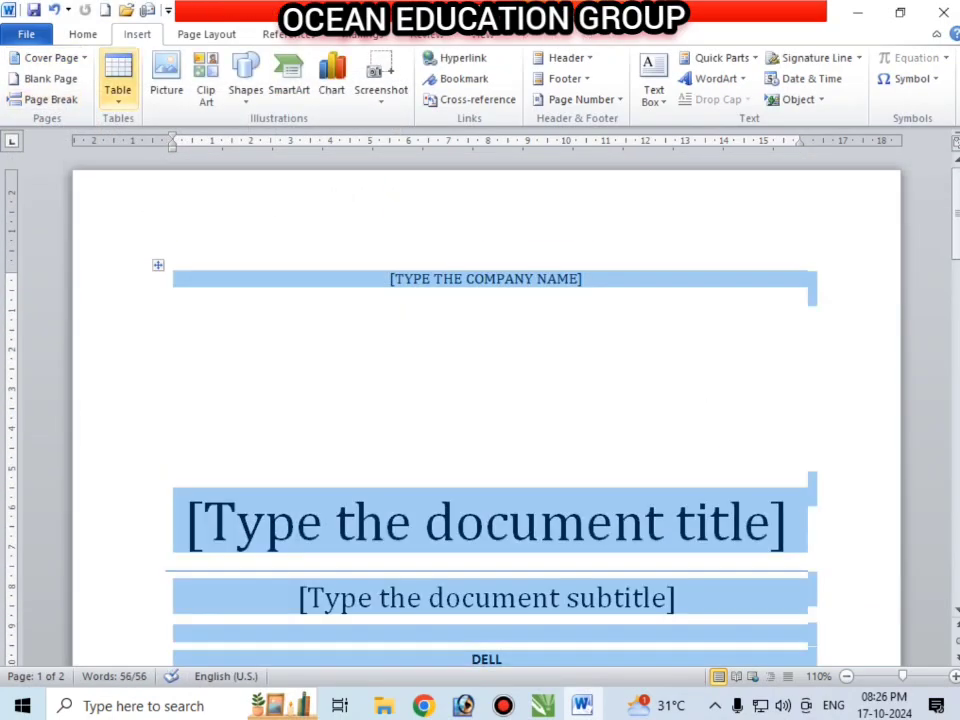
click(206, 34)
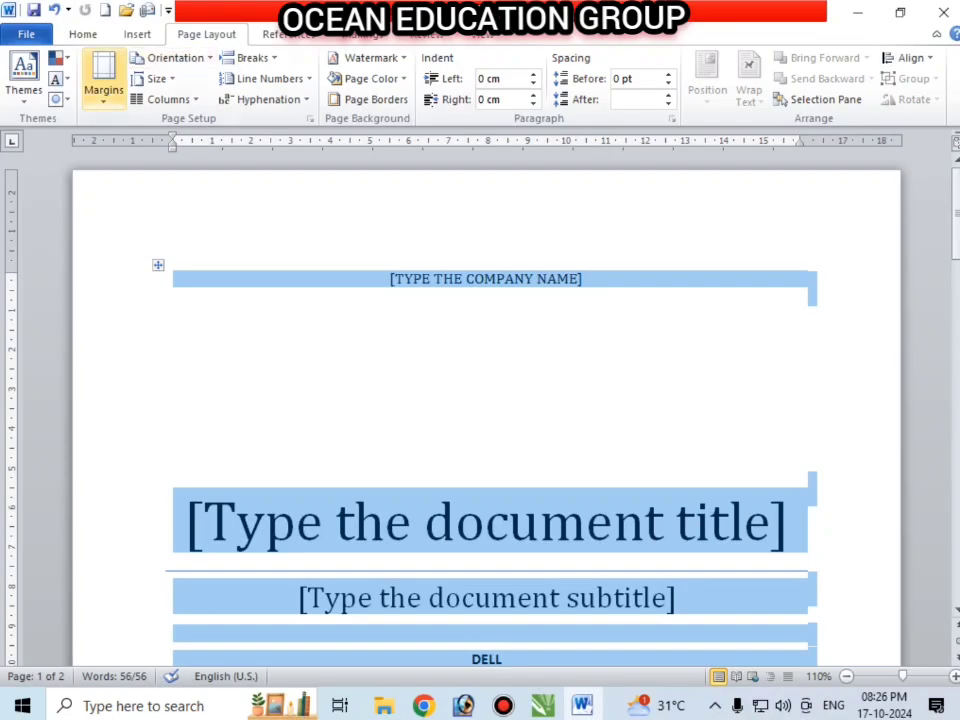
click(24, 80)
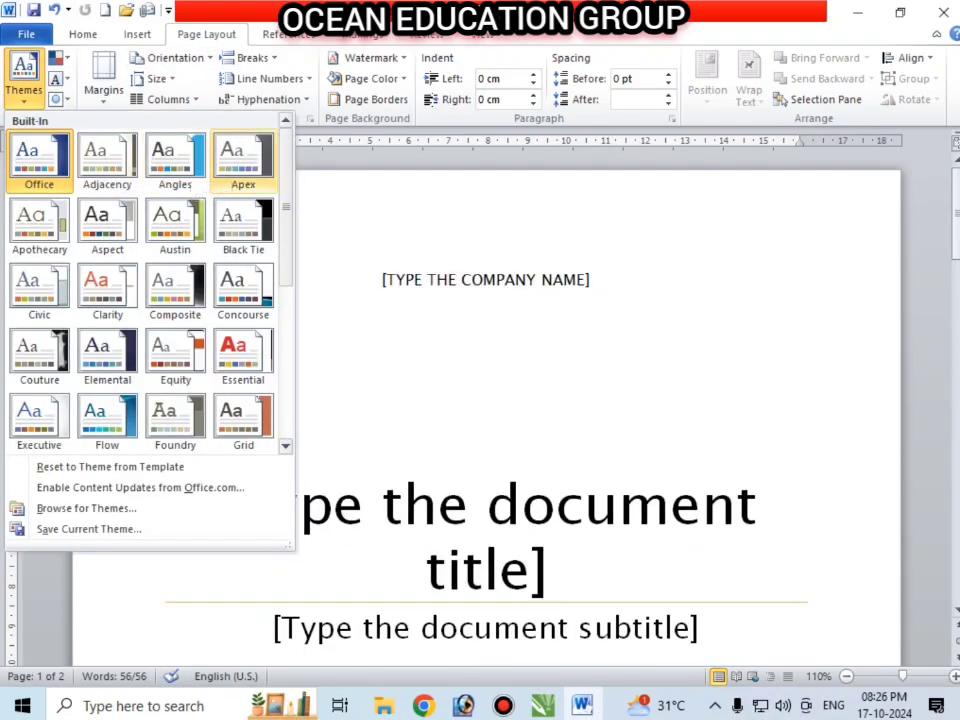
key(Escape)
scroll(486, 400, down, 2)
scroll(486, 400, down, 3)
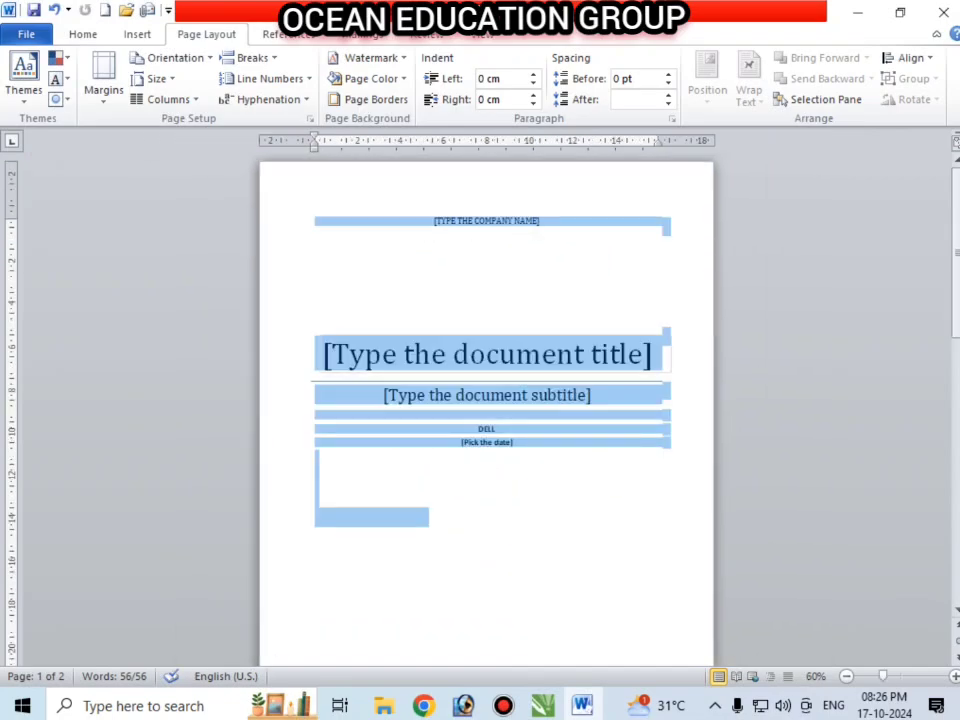
scroll(486, 400, up, 1)
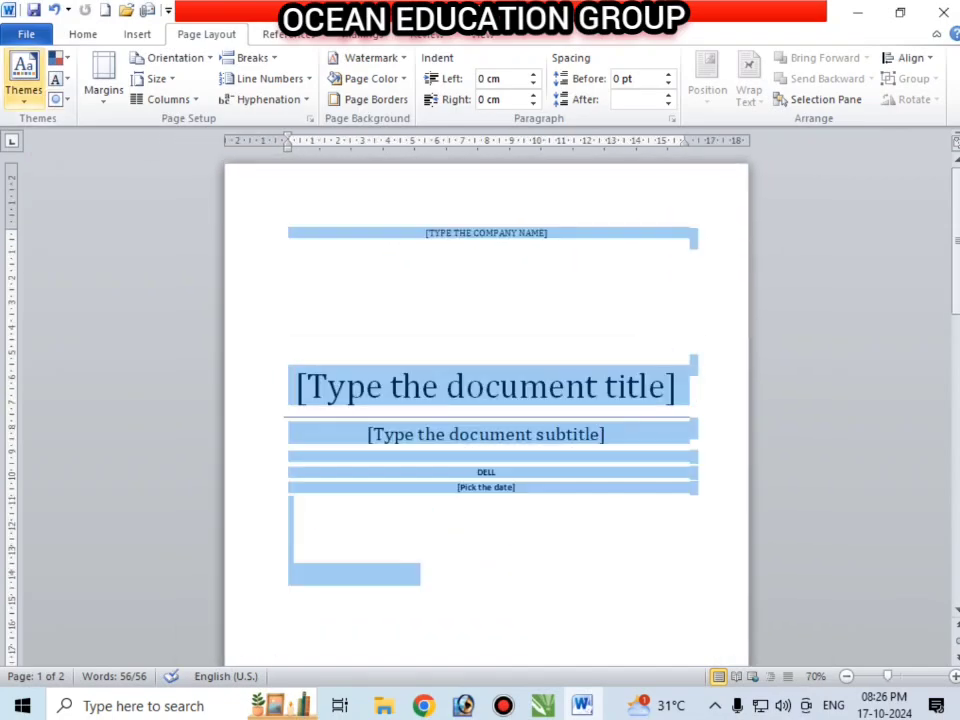
click(24, 75)
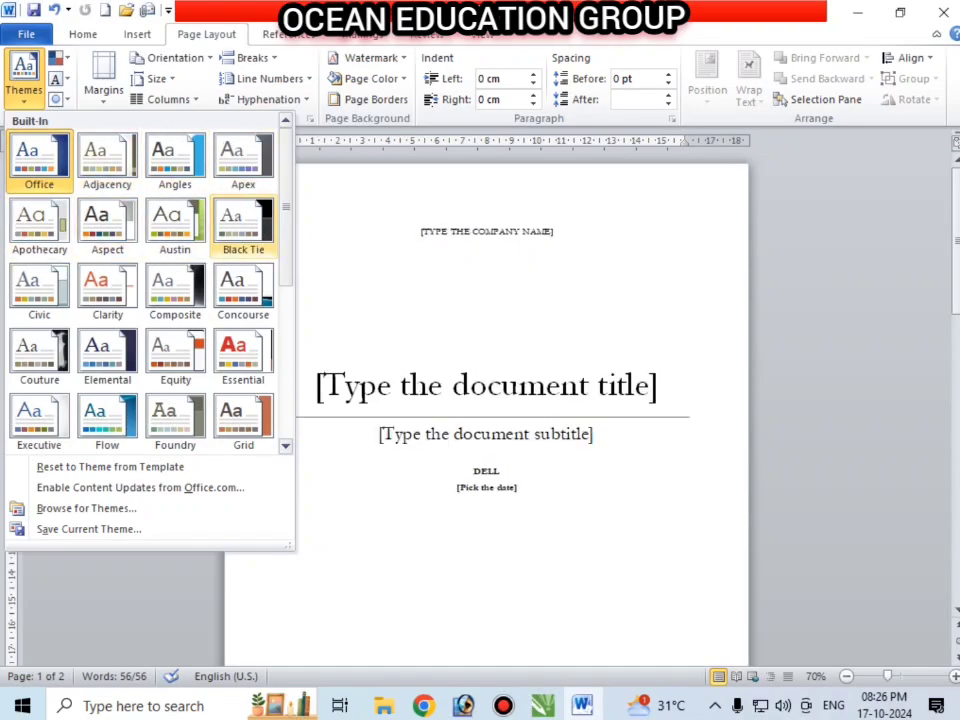
click(243, 355)
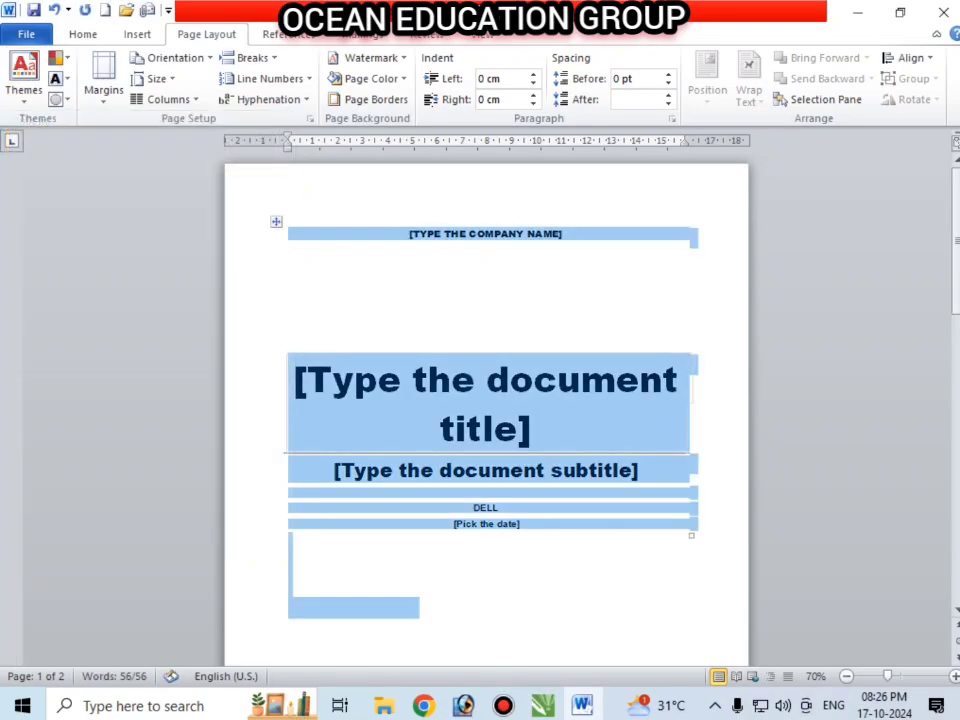
- Select the whole document and change its theme colors to another built-in color set
click(485, 403)
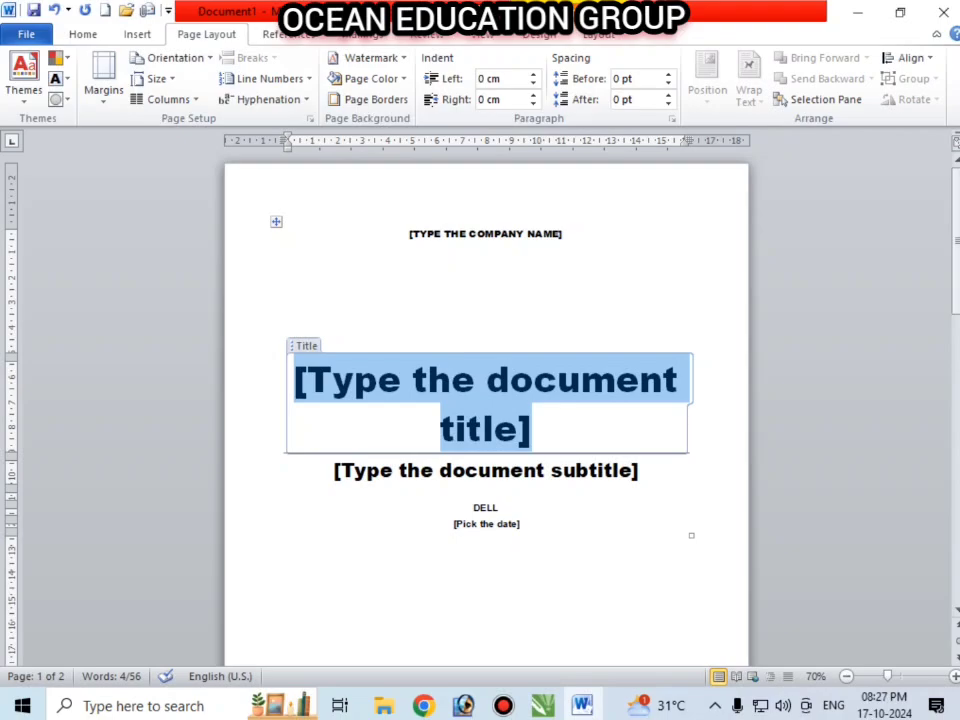
key(ctrl+a)
click(56, 58)
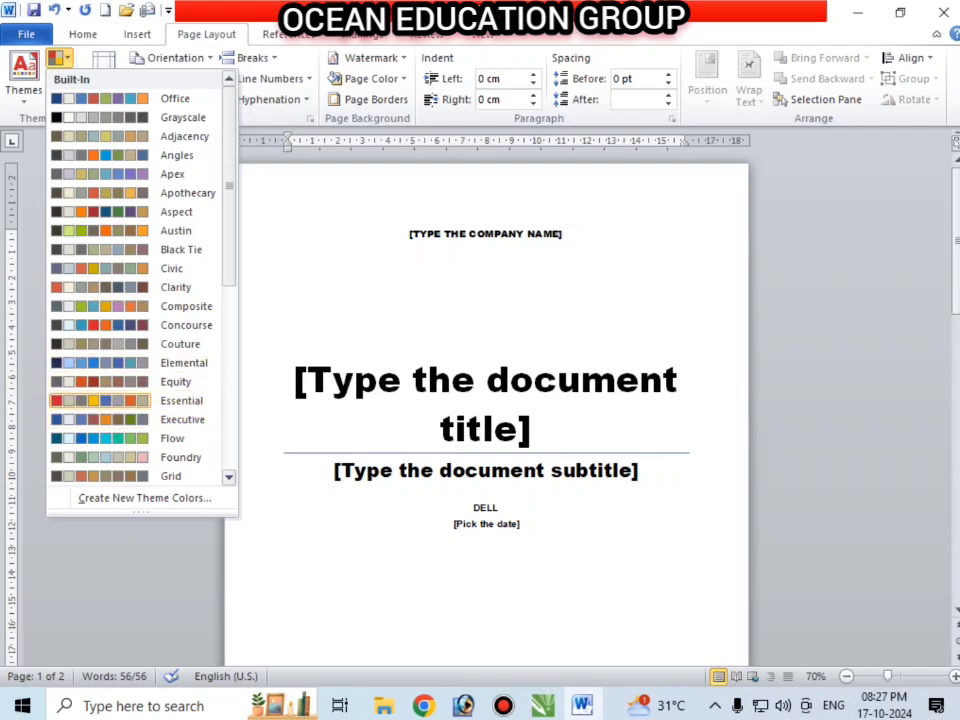
click(485, 404)
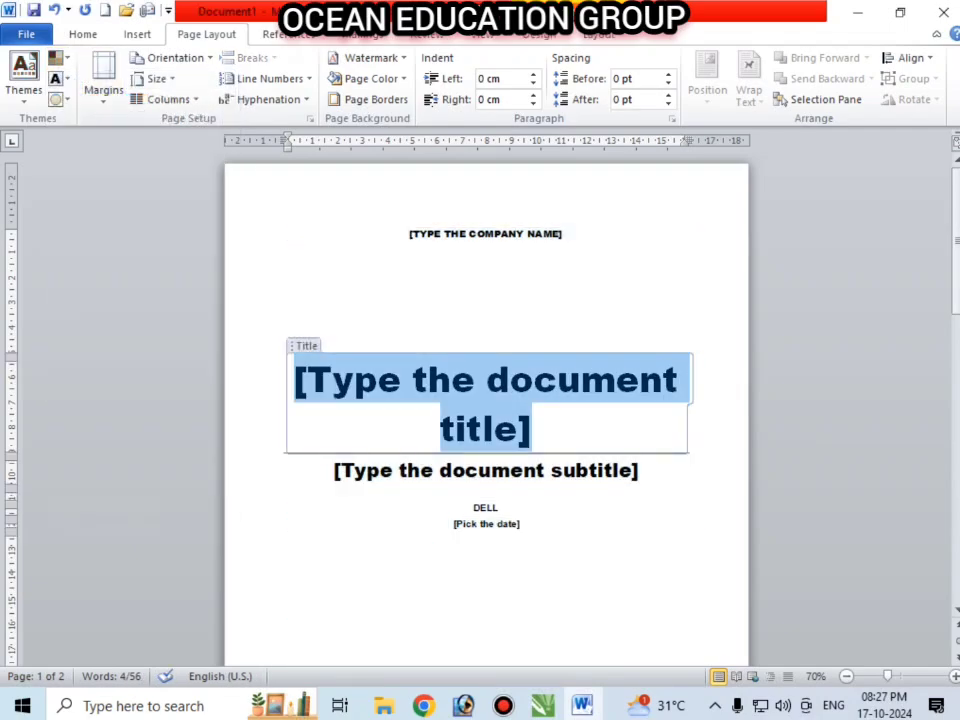
- Change the document's theme fonts to the Solstice set, which uses Gill Sans MT
click(57, 78)
scroll(150, 364, down, 5)
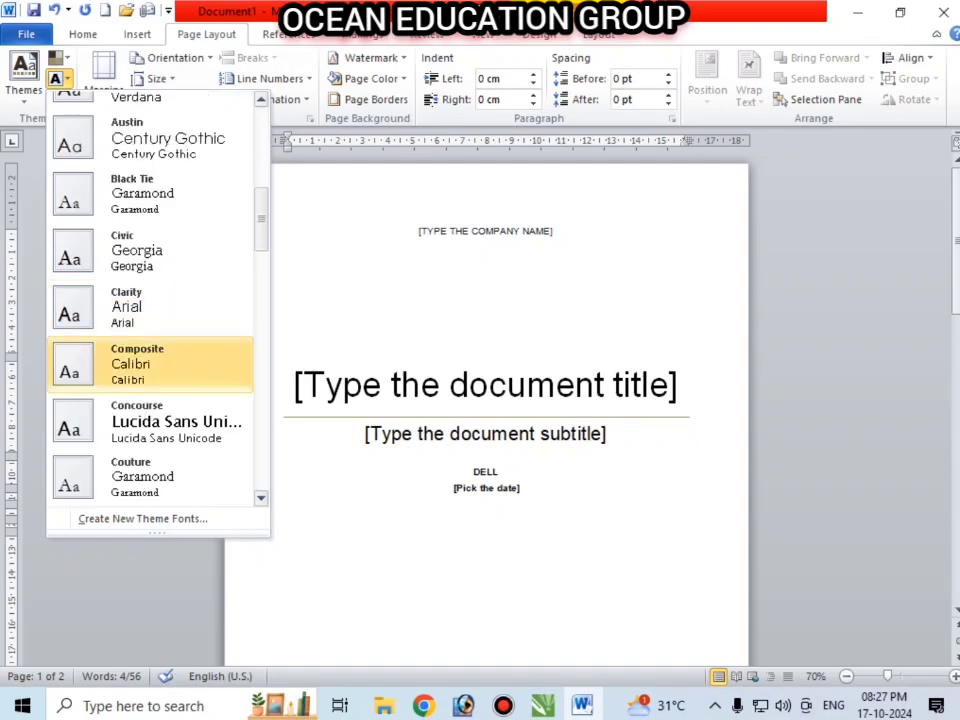
scroll(150, 380, down, 5)
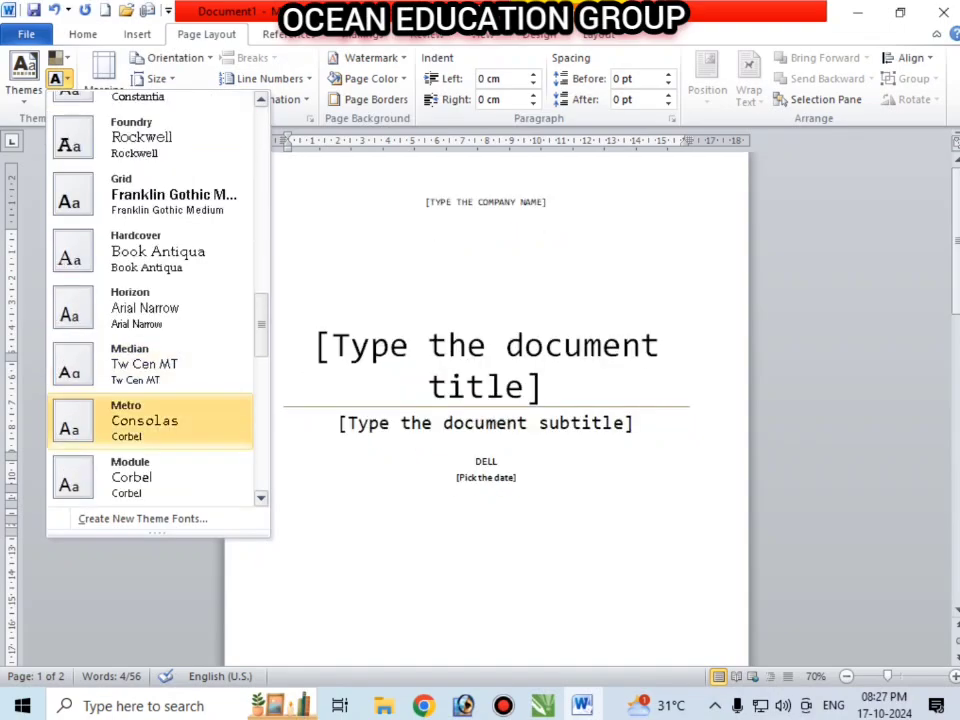
scroll(150, 420, down, 5)
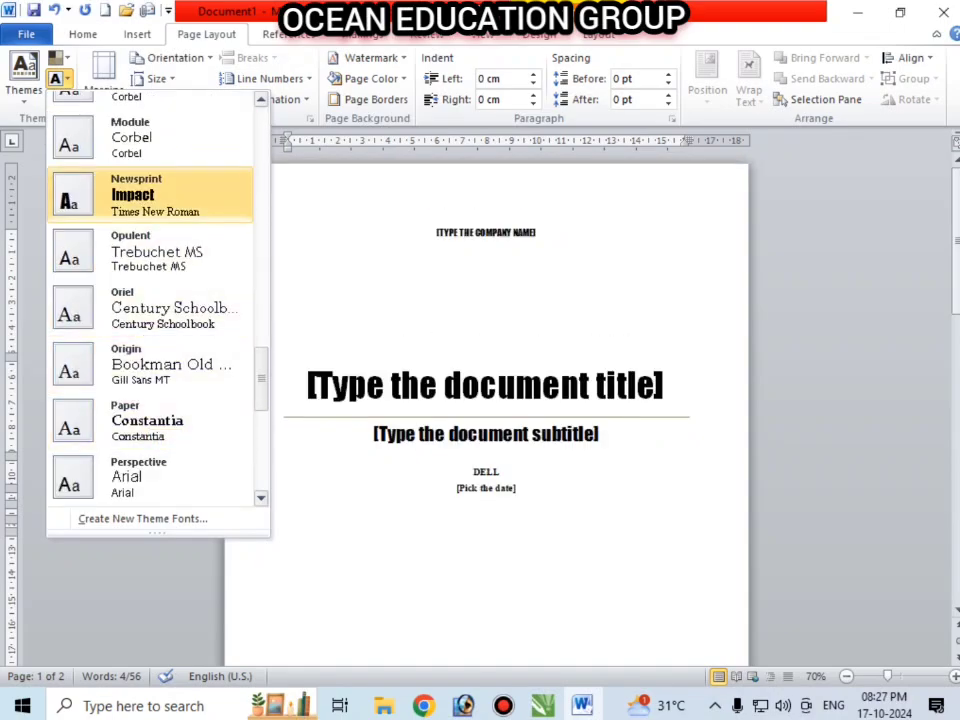
scroll(150, 300, down, 3)
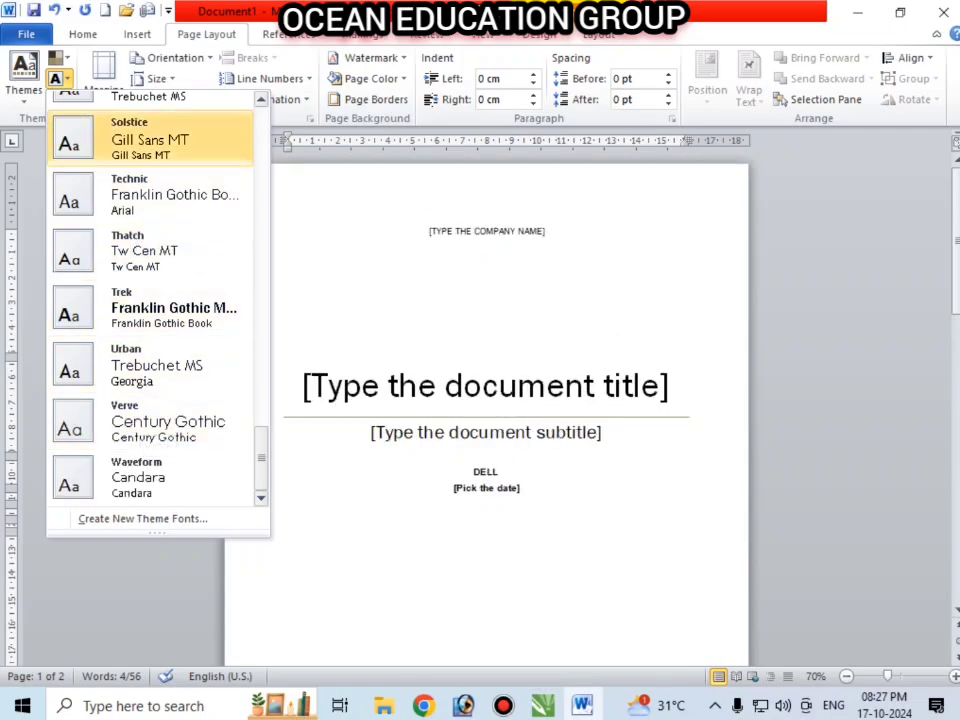
click(150, 138)
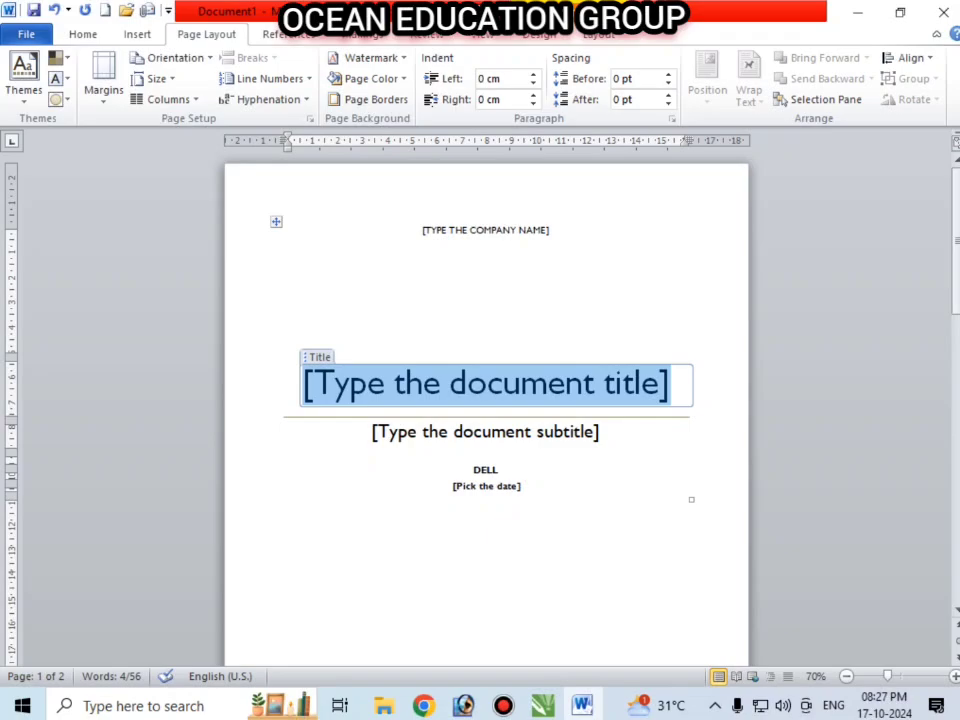
click(58, 99)
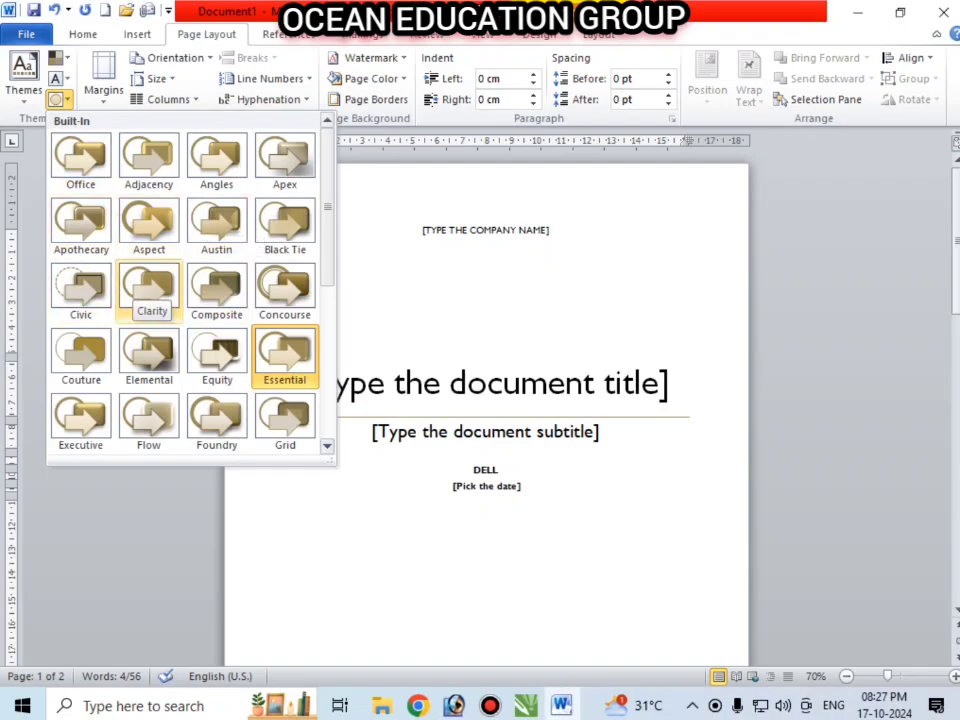
click(486, 432)
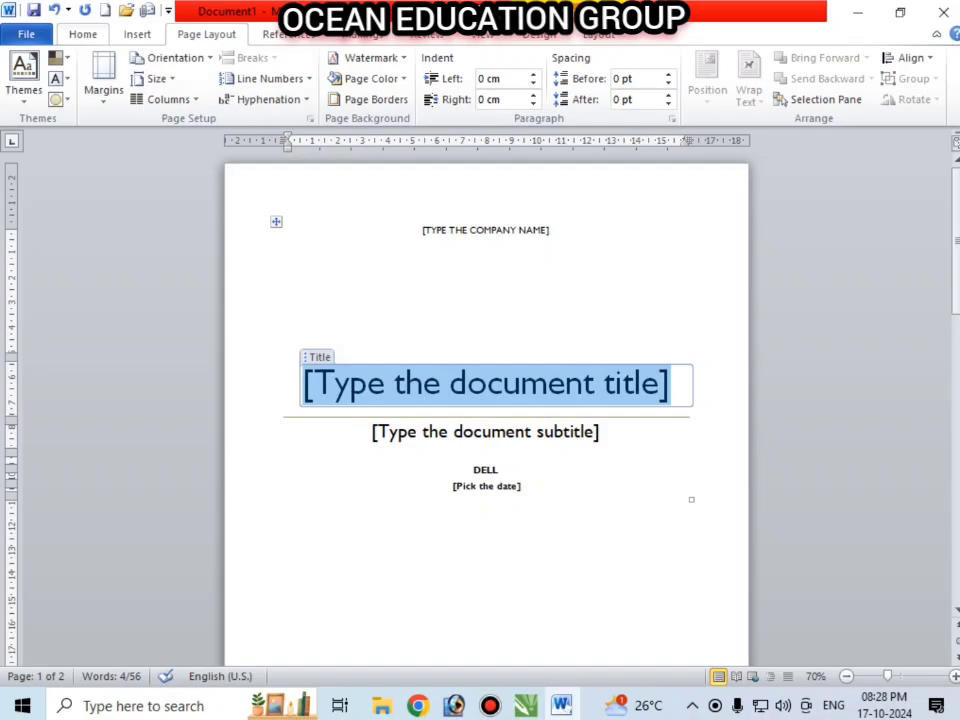
click(83, 34)
click(137, 34)
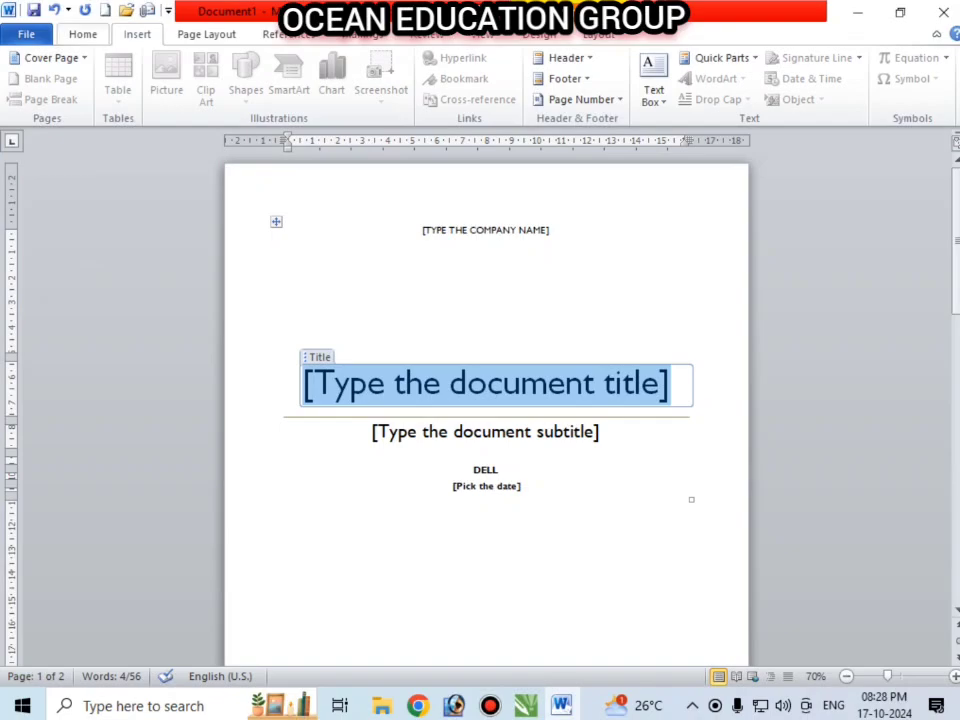
- Reapply the built-in Essential theme to the cover page document
click(206, 34)
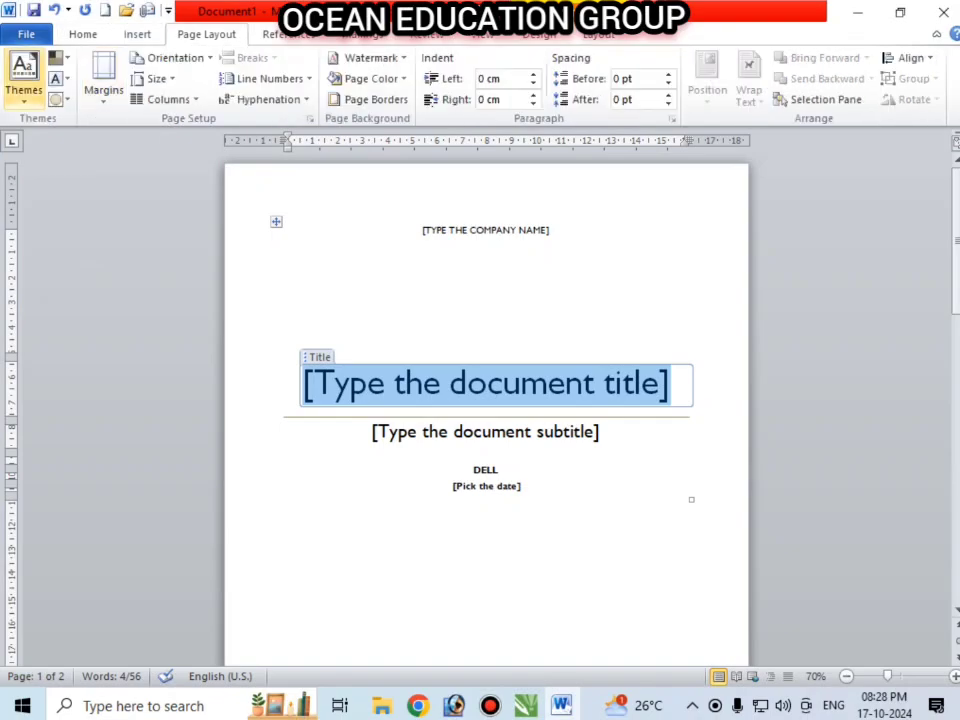
click(24, 75)
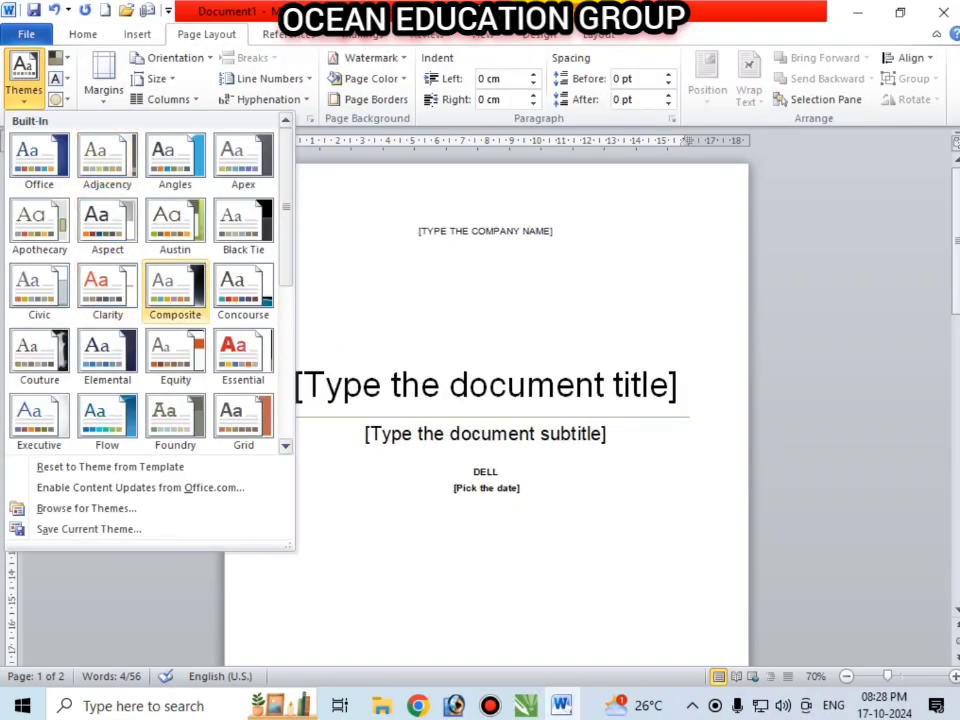
click(243, 355)
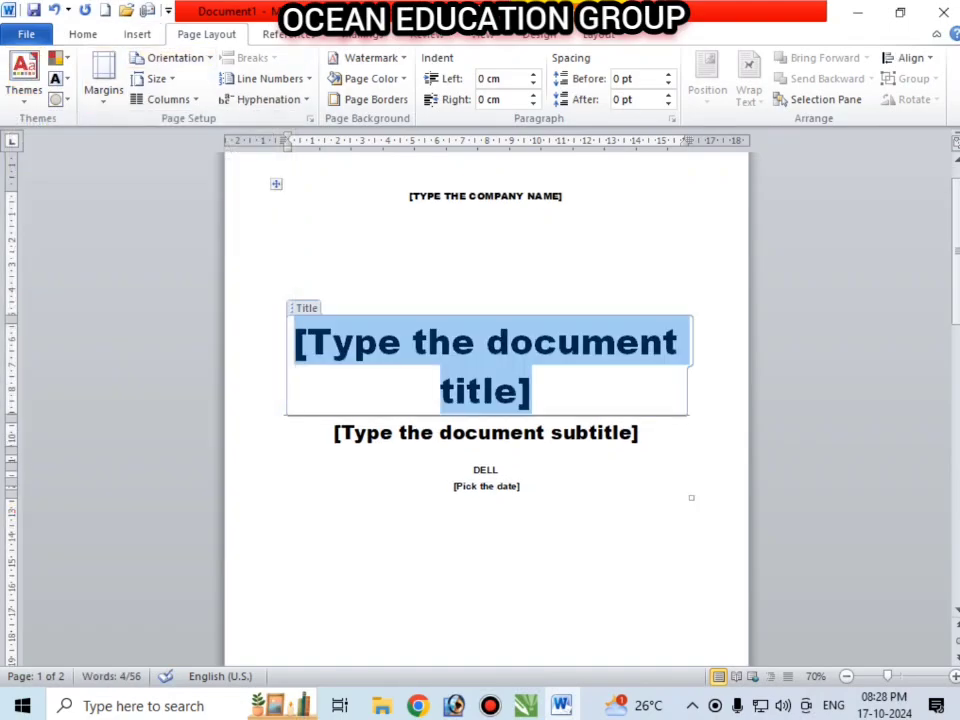
- Undo all the theme, color and font changes and the cover page insertion, back to the blank document
scroll(486, 400, down, 3)
key(ctrl+z)
key(ctrl+z)
key(ctrl+z)
key(ctrl+z)
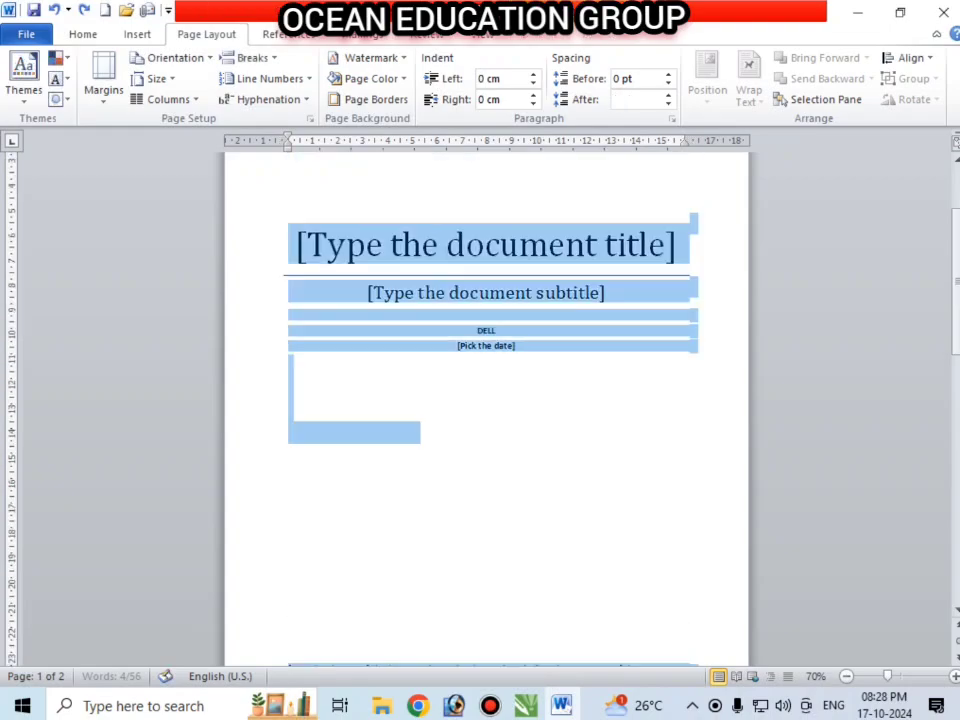
scroll(486, 400, up, 2)
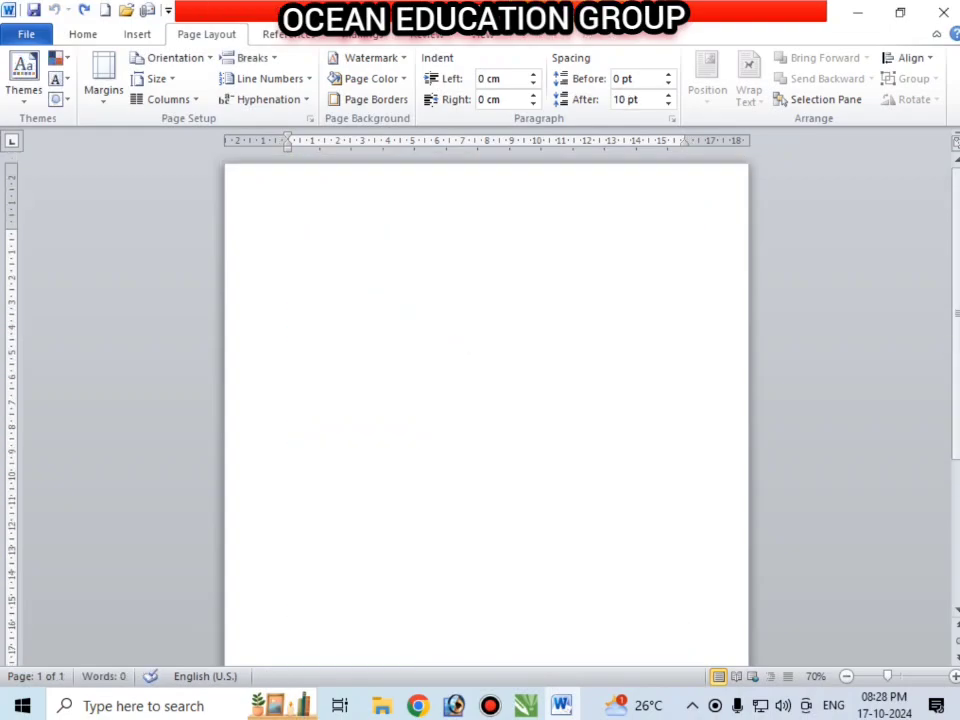
- Fill the blank document with ten paragraphs of sample text using =rand(10)
text(=rand(10))
key(Return)
scroll(486, 400, up, 8)
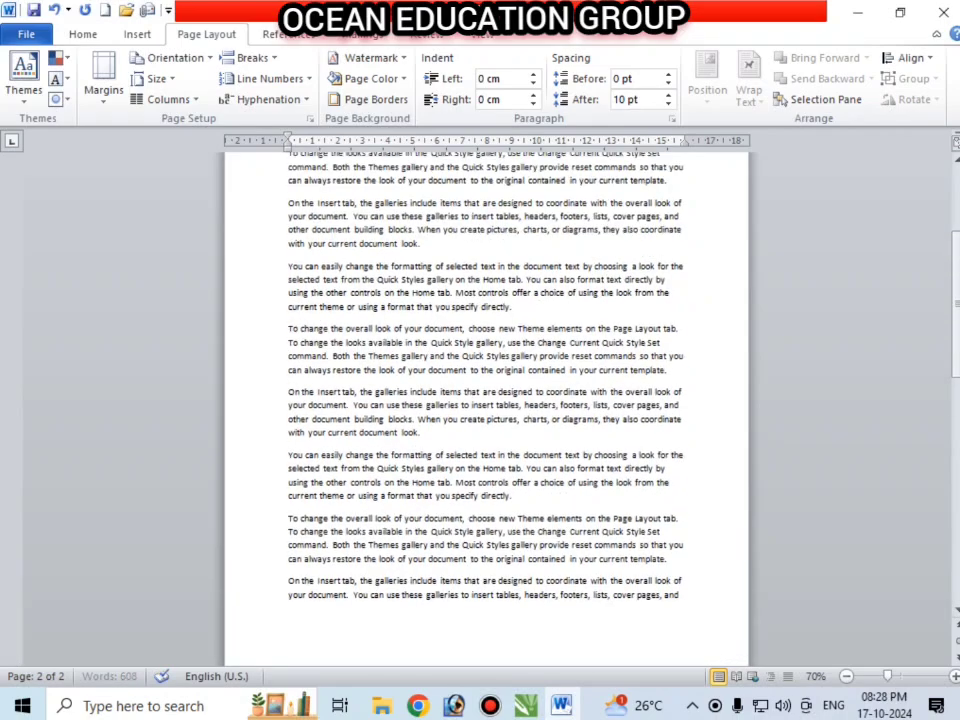
scroll(486, 400, up, 5)
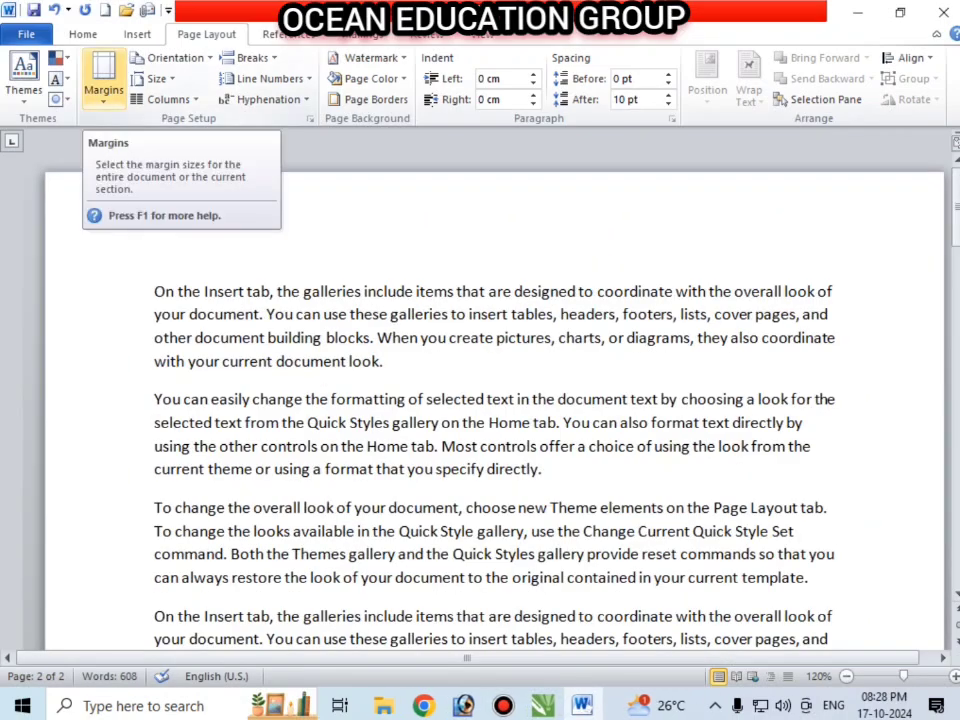
- Look over the preset page margins, and place the insertion point at the end of the first paragraph
click(104, 88)
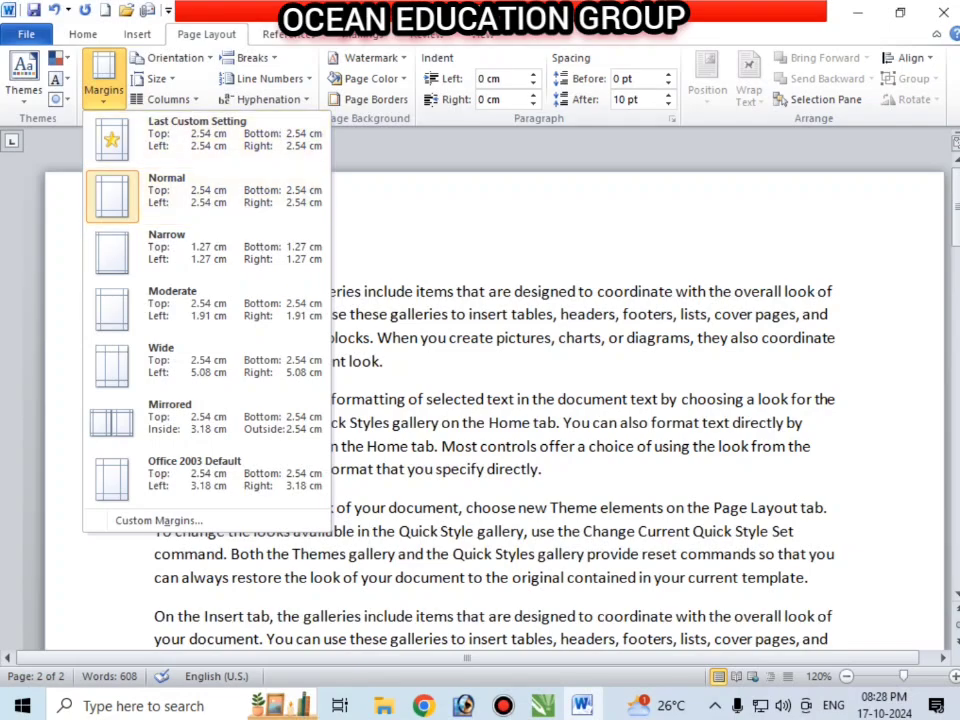
key(Escape)
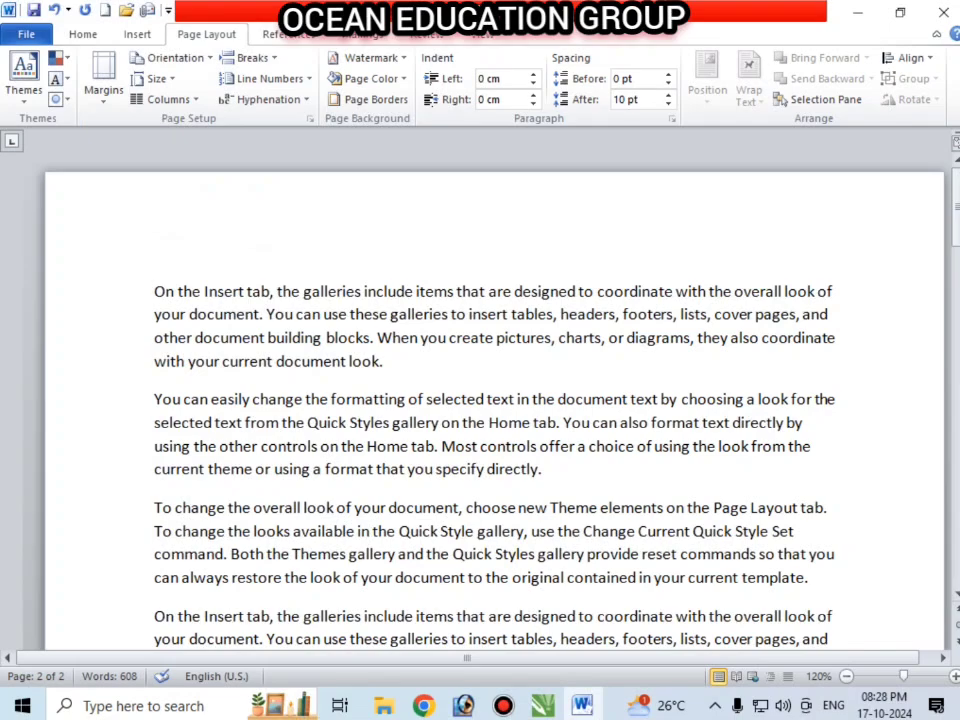
scroll(487, 415, down, 2)
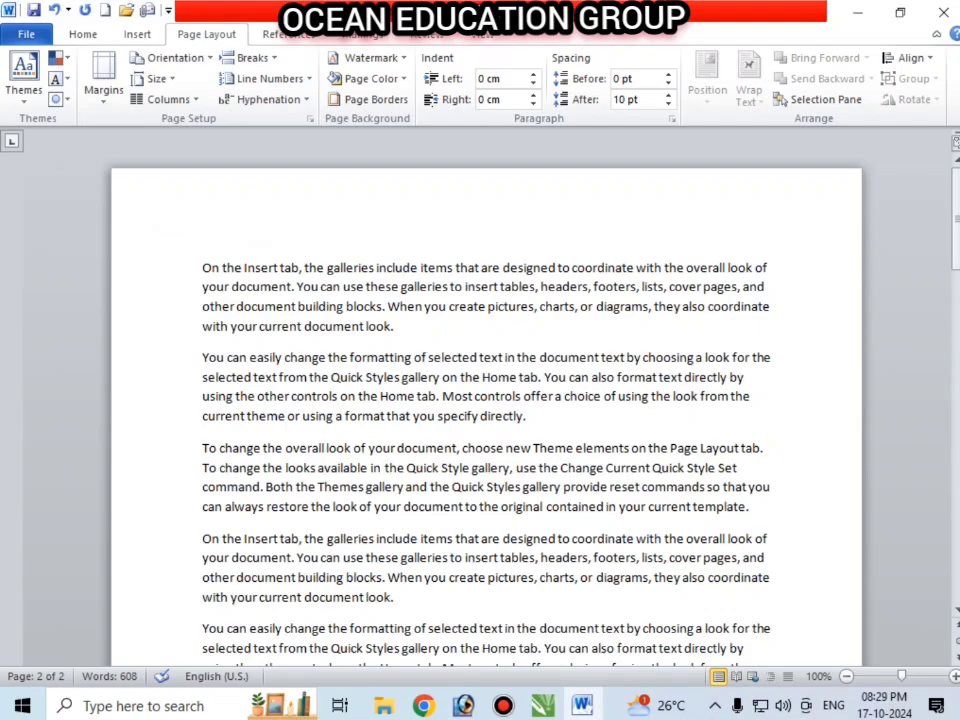
click(396, 326)
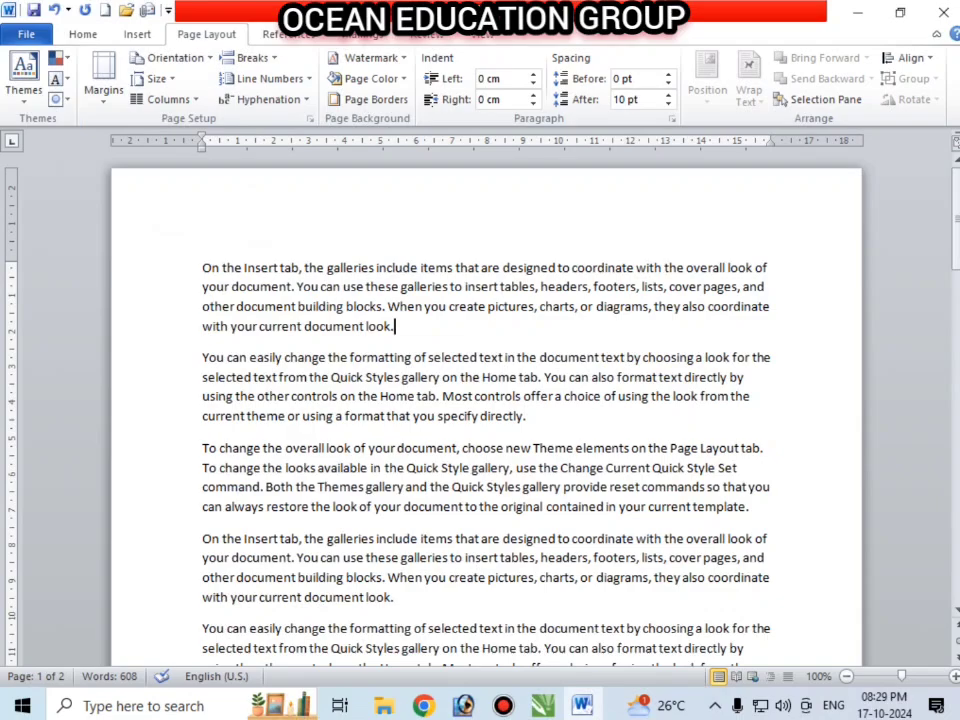
- Apply the Narrow preset margins (1.27 cm on all sides) to the sample text document
click(103, 75)
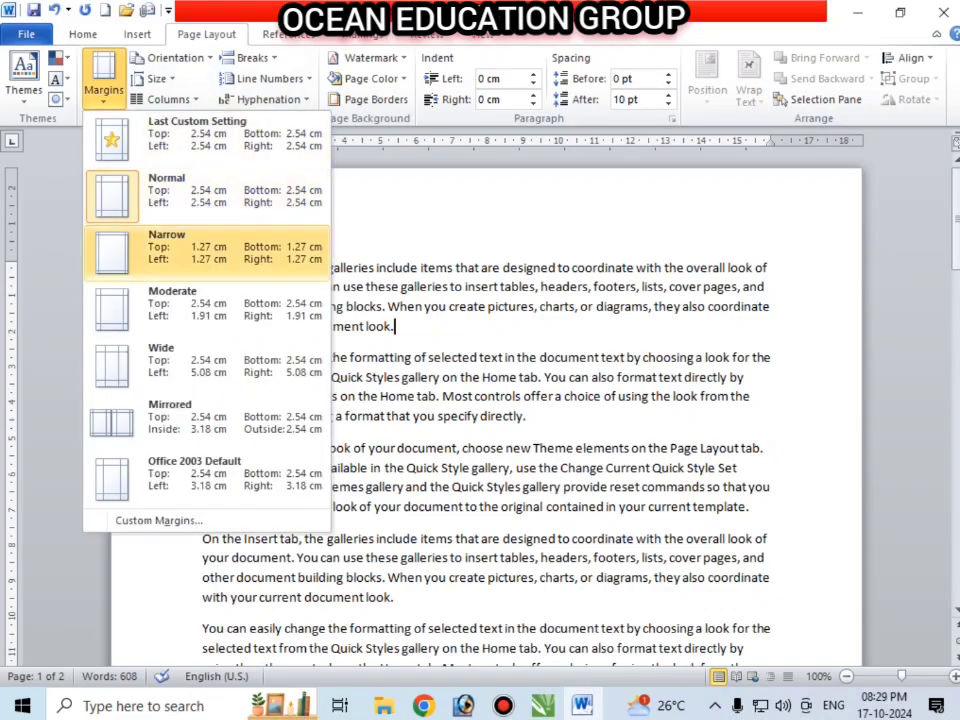
click(165, 247)
scroll(486, 400, down, 10)
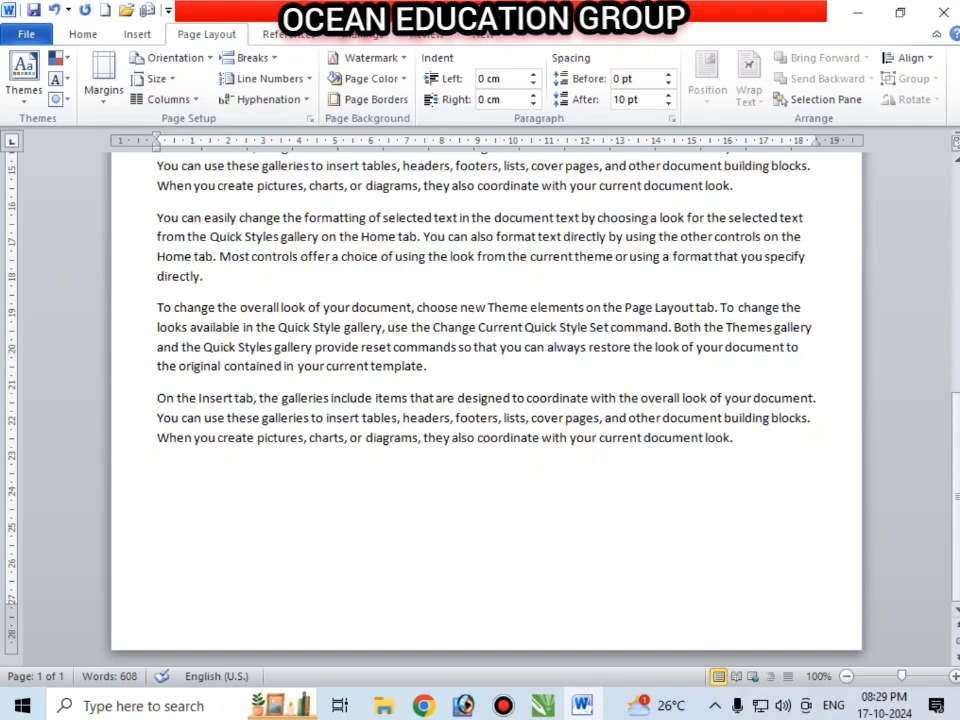
- Insert two page breaks at the end of the sample text to add two blank pages
ctrl+scroll(486, 400, down, 7)
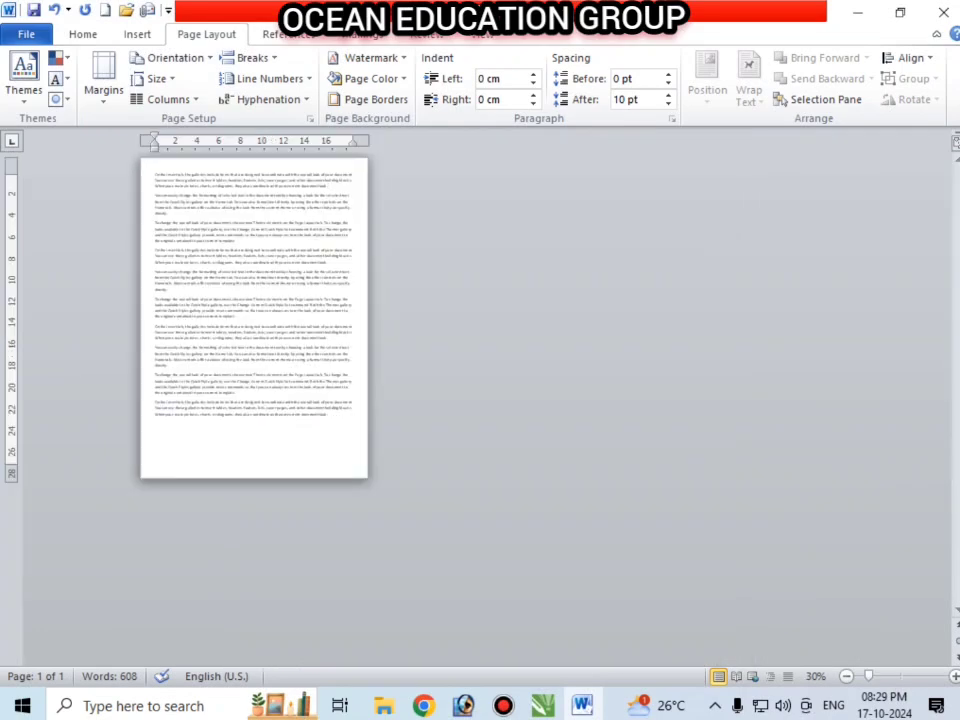
key(ctrl+Return)
key(ctrl+Return)
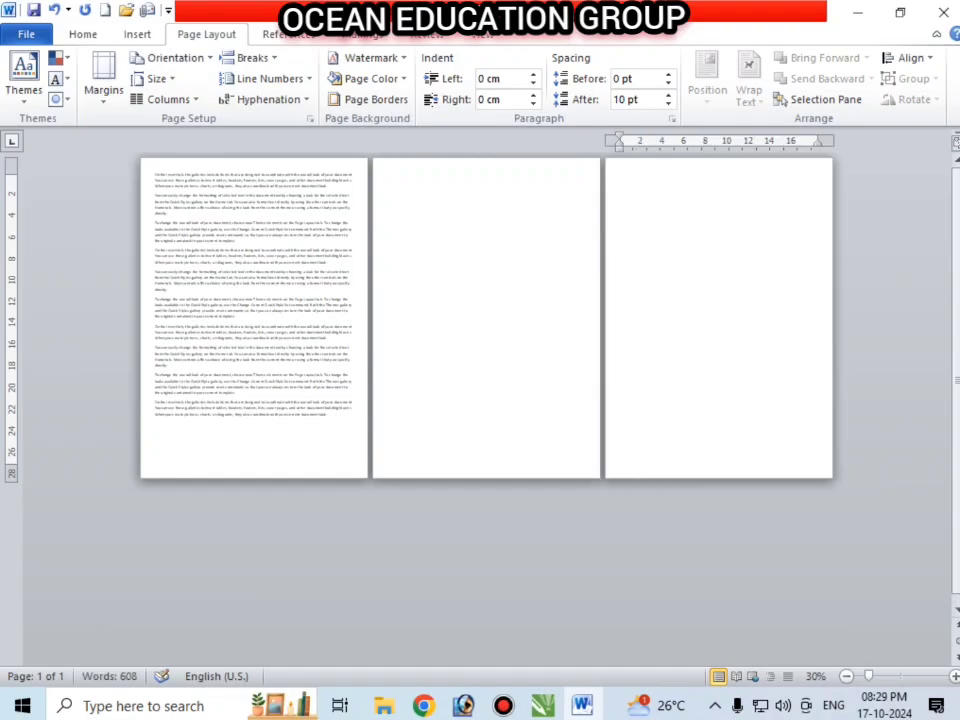
ctrl+scroll(486, 400, up, 1)
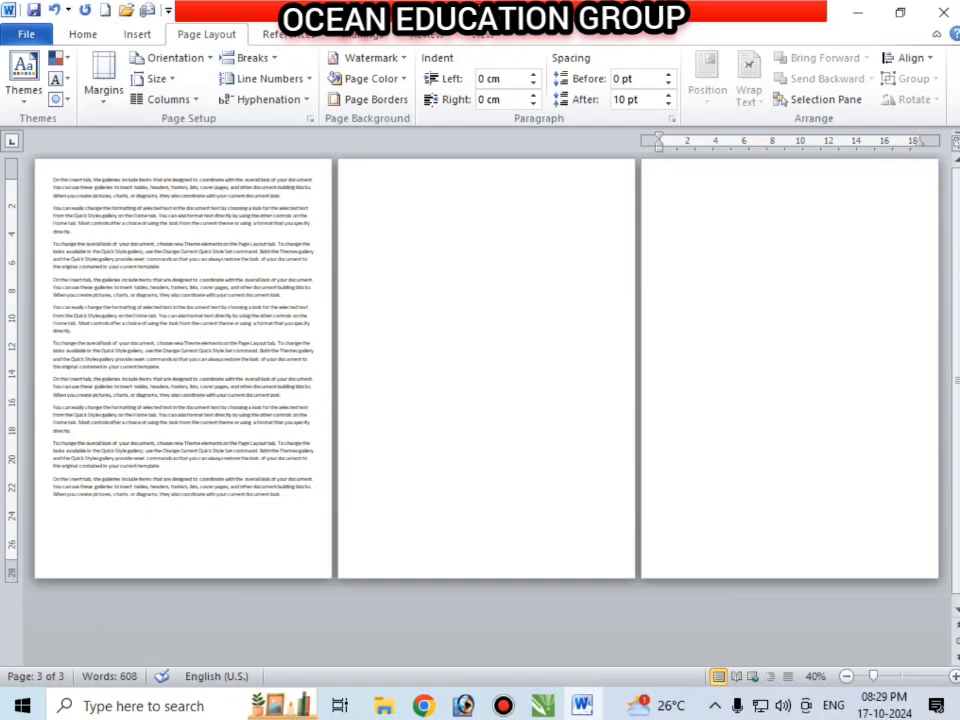
- Try the Normal, Narrow and Wide preset margins on the document one after another
click(103, 80)
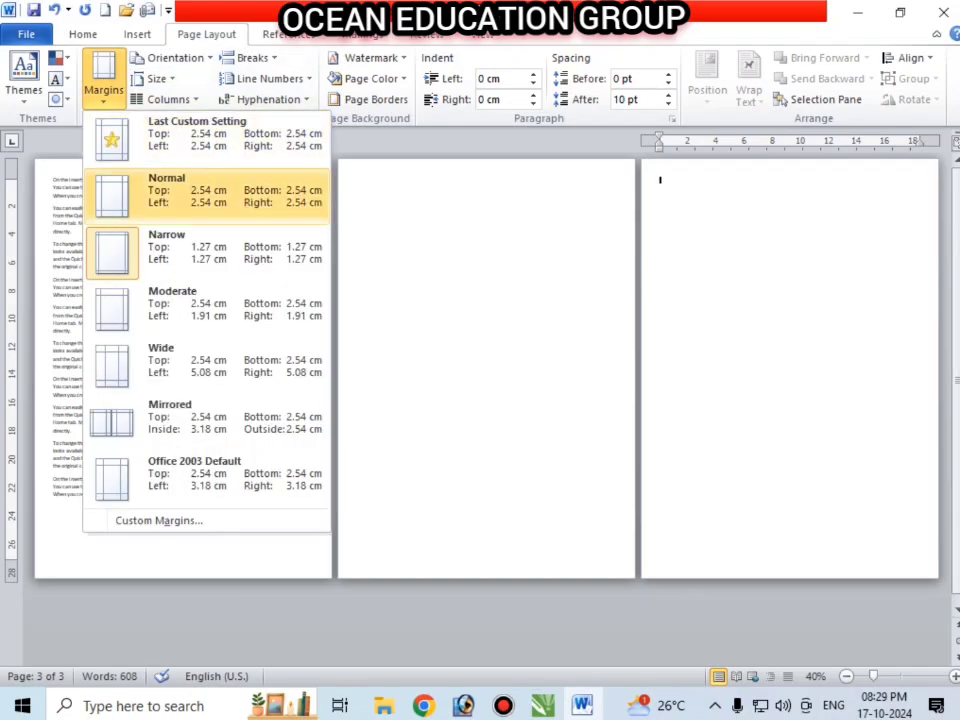
click(200, 190)
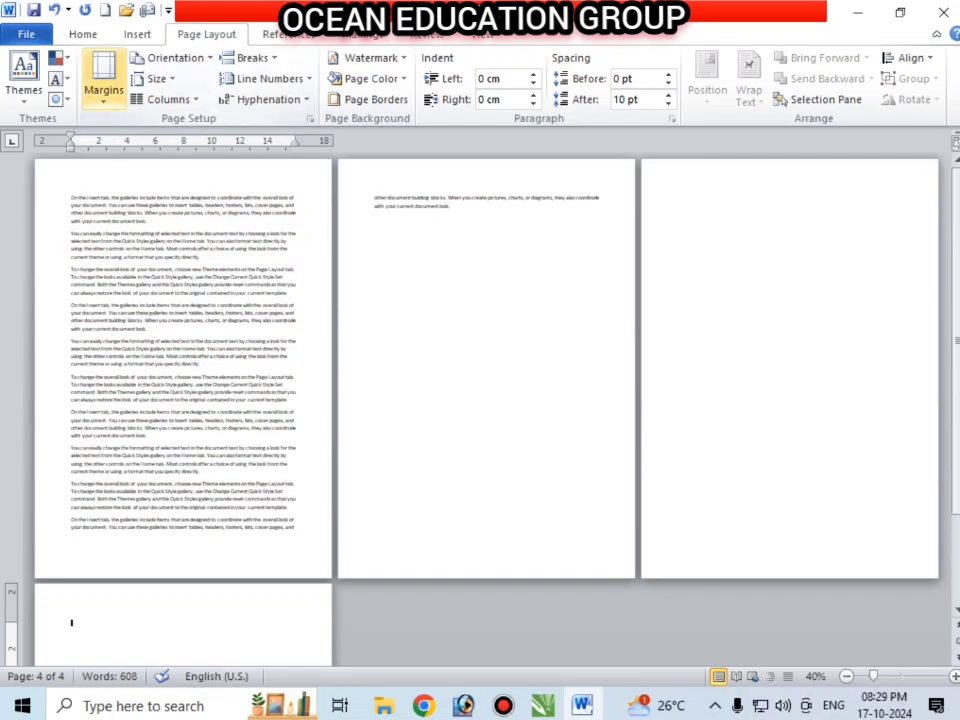
click(104, 88)
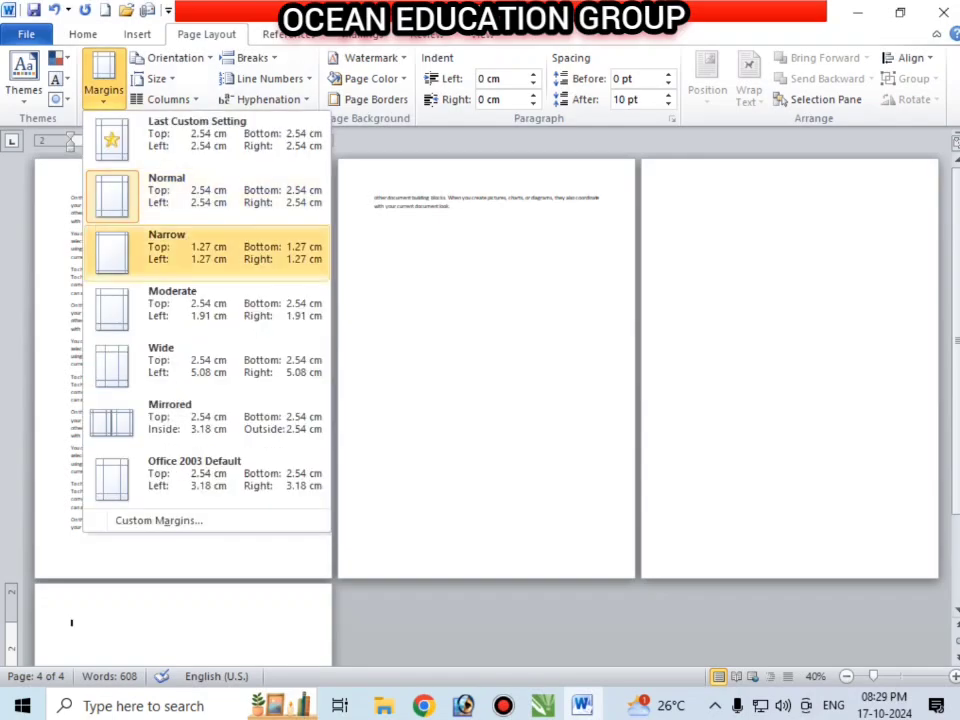
click(200, 245)
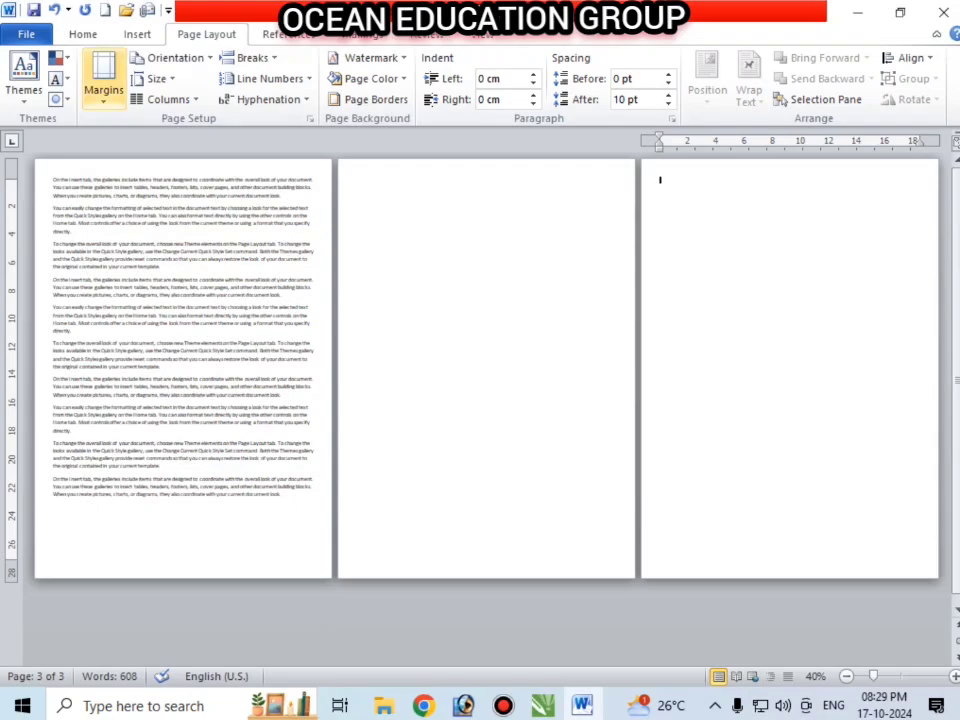
click(103, 80)
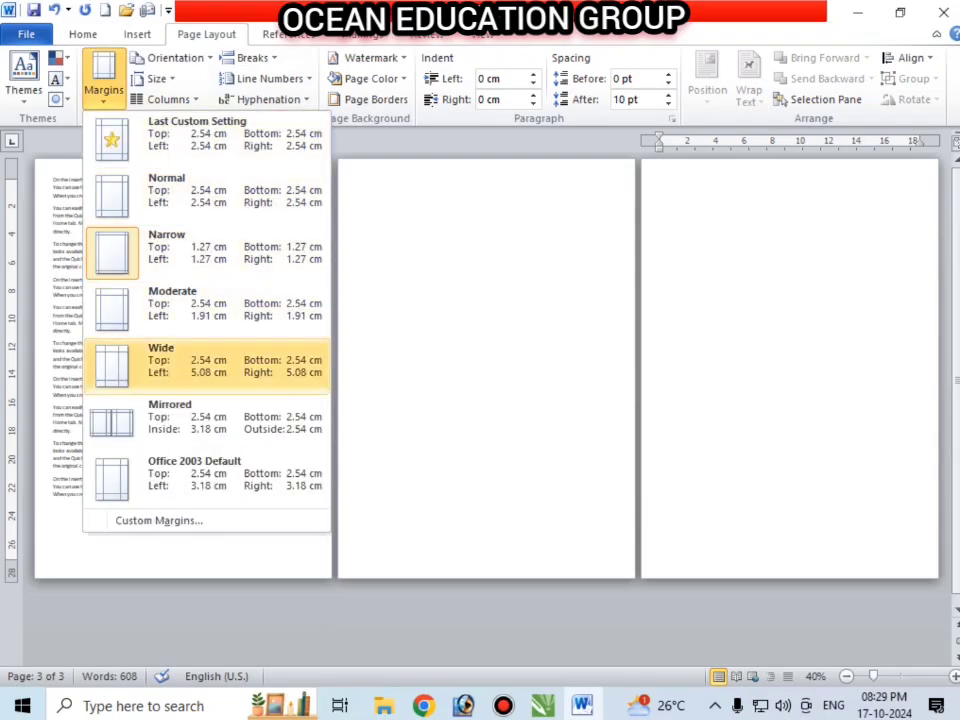
click(160, 362)
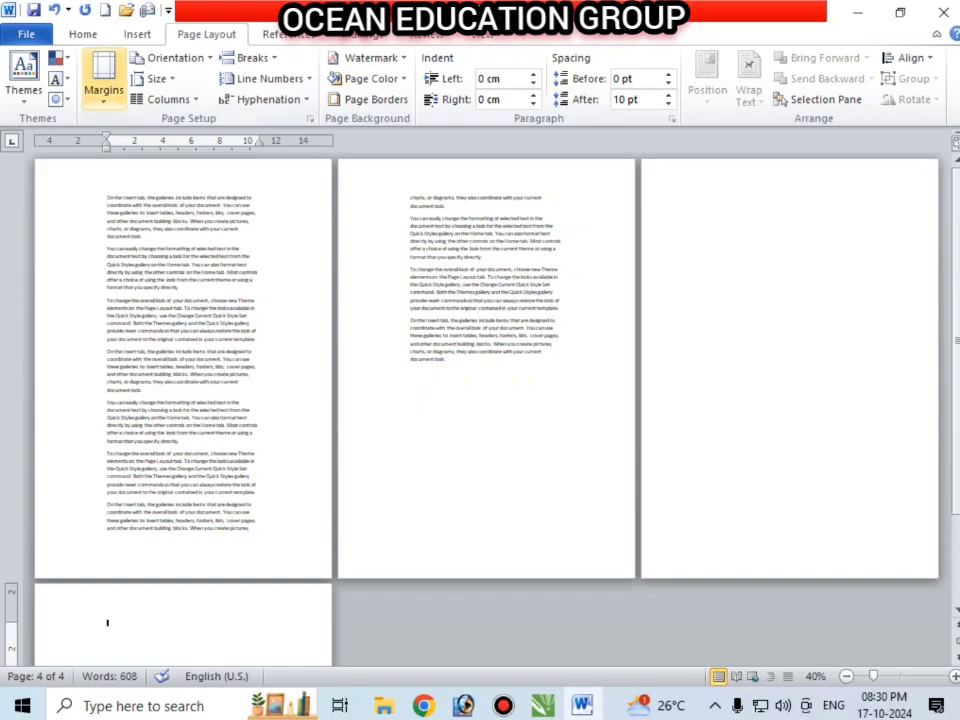
- Define custom page margins with a top margin of 1.7 cm and a bottom margin of 3 cm
click(104, 82)
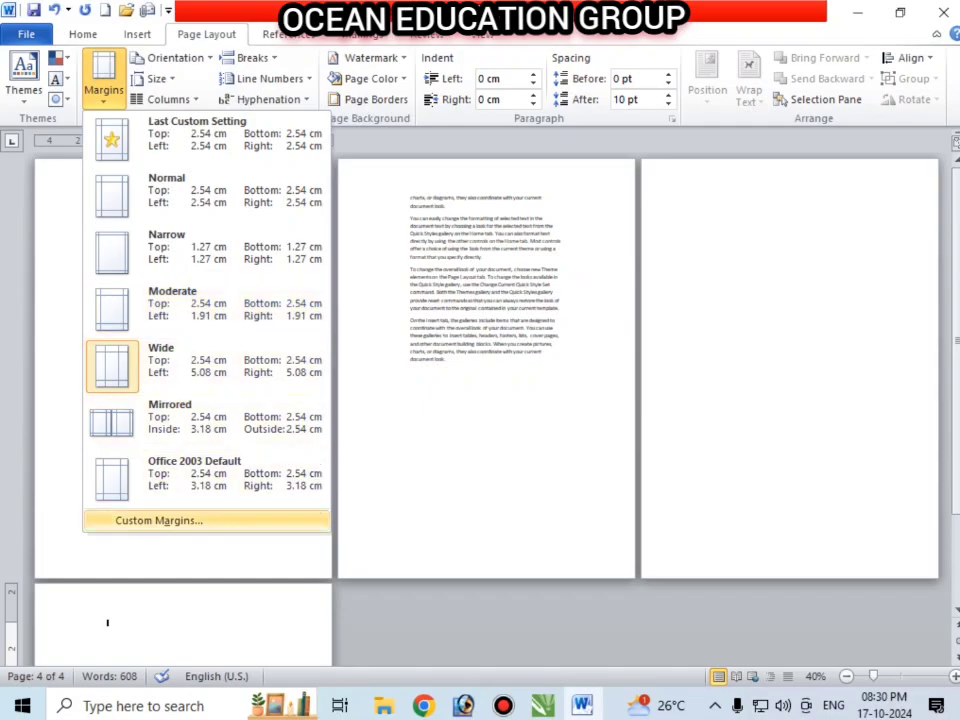
key(Return)
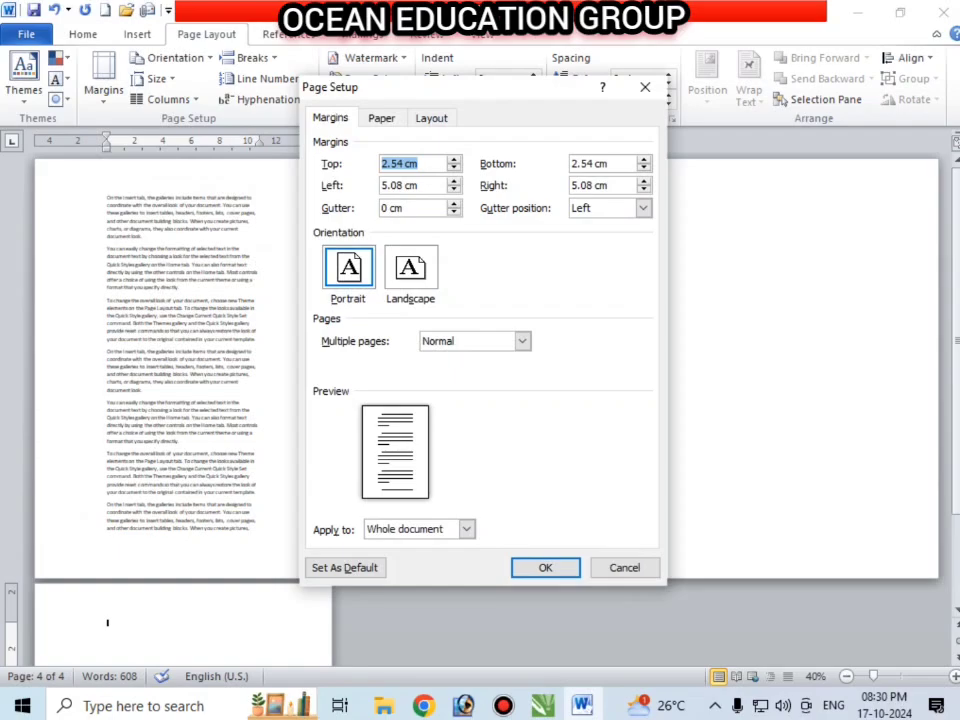
key(Down)
key(Down)
key(Down)
key(Down)
key(Down)
key(Down)
key(Down)
key(Down)
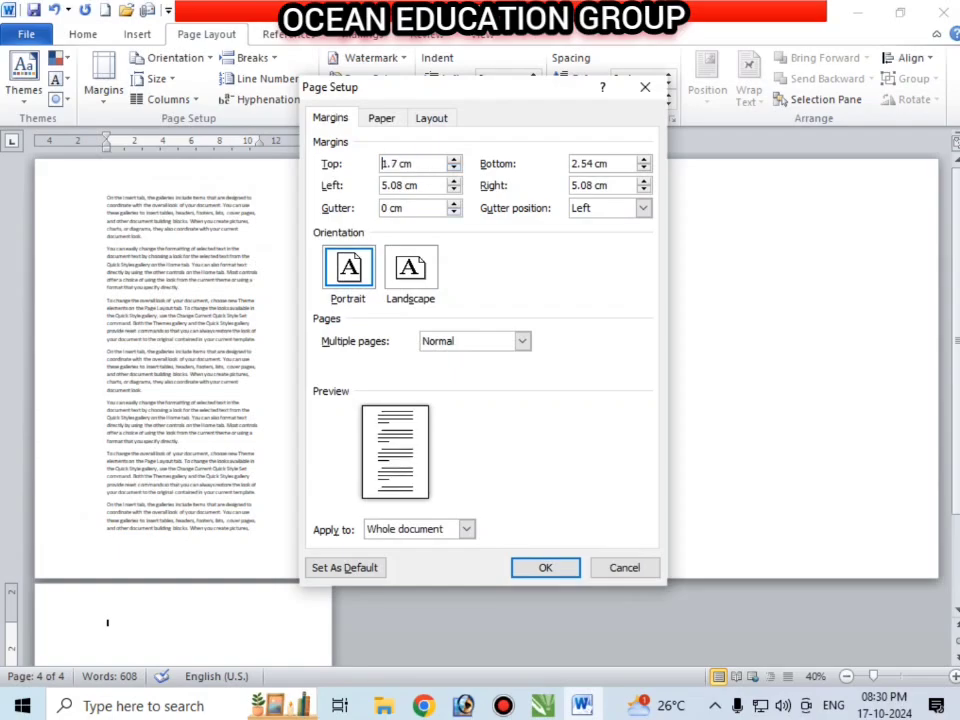
key(Tab)
key(Up)
key(Up)
key(Up)
key(Up)
key(Up)
key(Up)
key(Up)
key(Up)
key(Up)
key(Up)
key(Up)
key(Up)
key(Down)
key(Down)
key(Down)
key(Down)
key(Down)
key(Down)
key(Down)
- Set the custom left margin to 2.8 cm and the right margin to 2.9 cm, and apply the margins to the whole document
key(Tab)
key(Down)
key(Down)
key(Down)
key(Down)
key(Down)
key(Down)
key(Down)
key(Down)
key(Down)
key(Down)
key(Down)
key(Down)
key(Down)
key(Down)
key(Down)
key(Down)
key(Down)
key(Down)
key(Down)
key(Down)
key(Down)
key(Down)
key(Down)
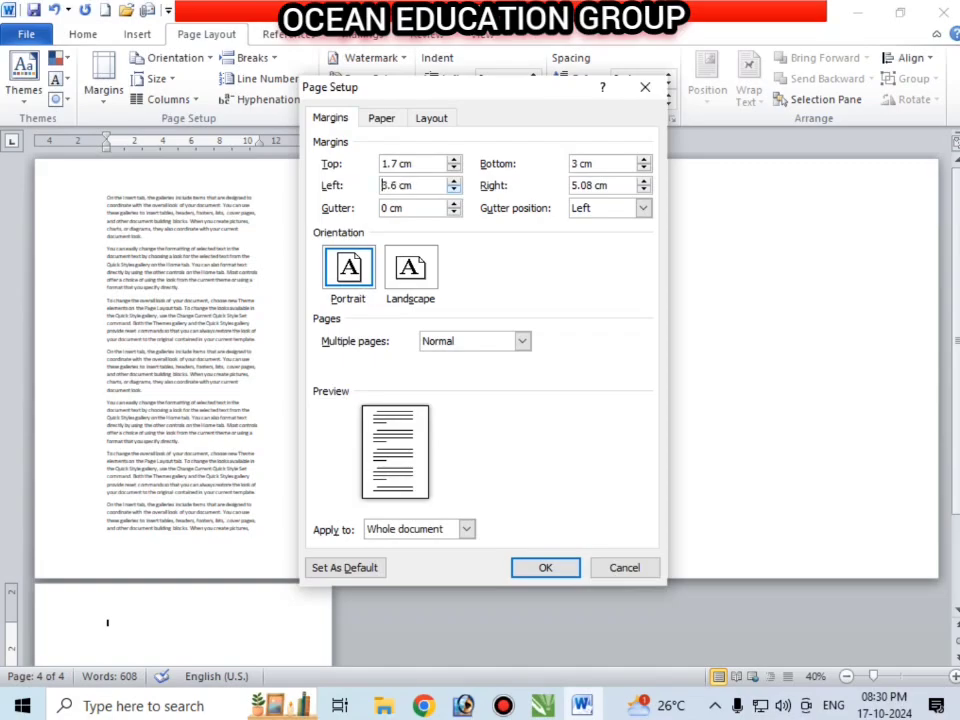
key(Tab)
key(Up)
key(Up)
key(Up)
key(Up)
key(Down)
key(Down)
key(Down)
key(Down)
key(Down)
key(Down)
key(Down)
key(Down)
key(Down)
key(Down)
key(Down)
key(Down)
key(Down)
key(Down)
key(Down)
key(Down)
key(Down)
key(Down)
key(Down)
key(Down)
key(Down)
key(Down)
key(Down)
key(Down)
key(Down)
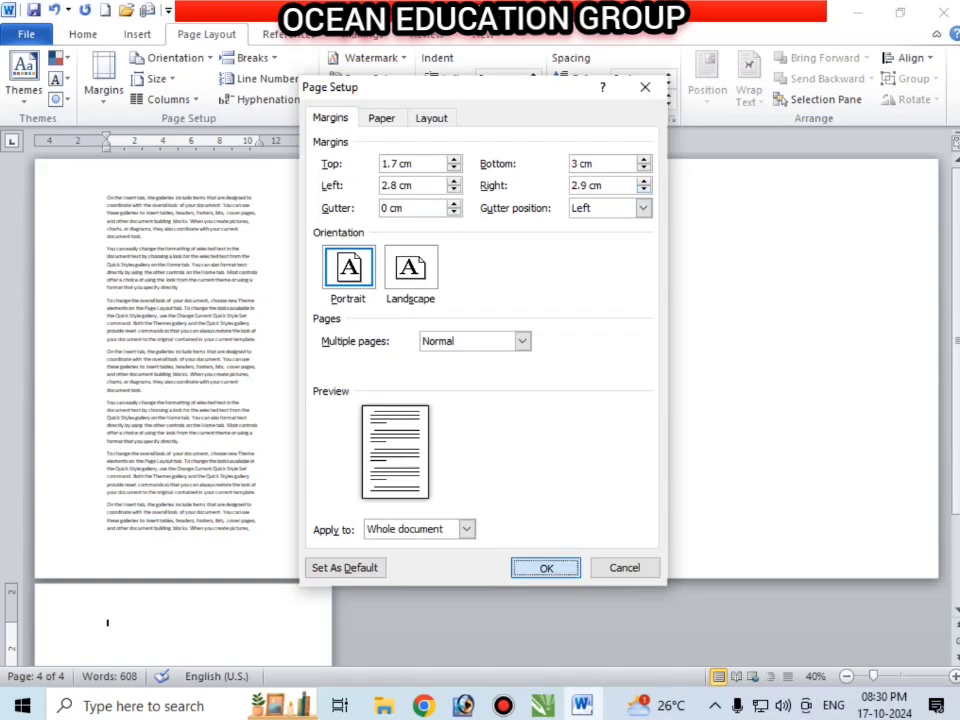
key(Return)
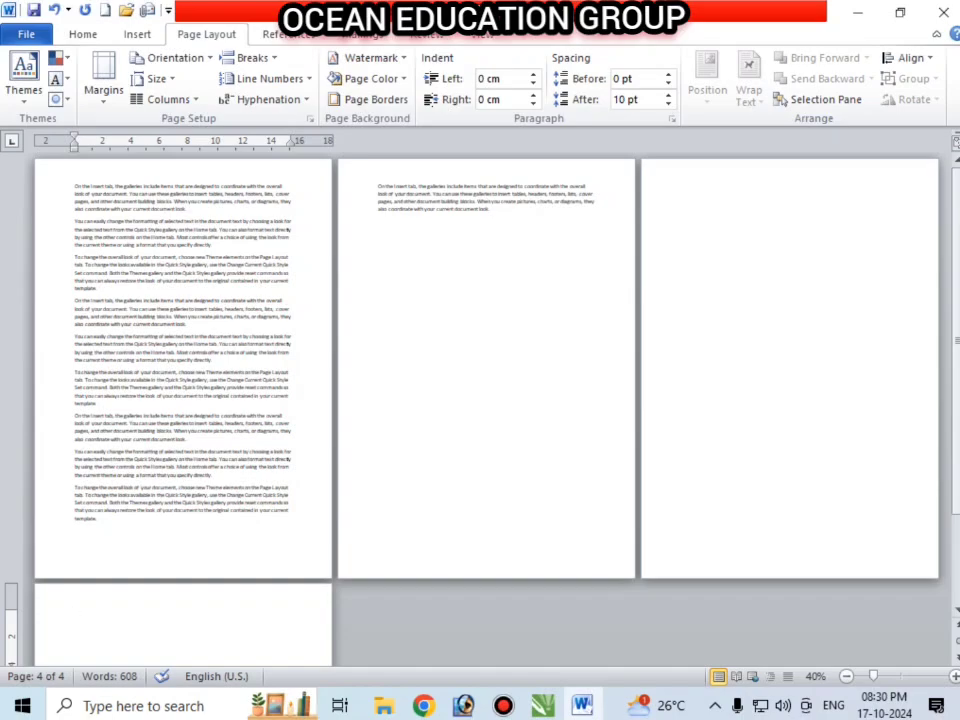
- Look over which parts of the document custom margins can be applied to, and leave the page setup unchanged
click(104, 80)
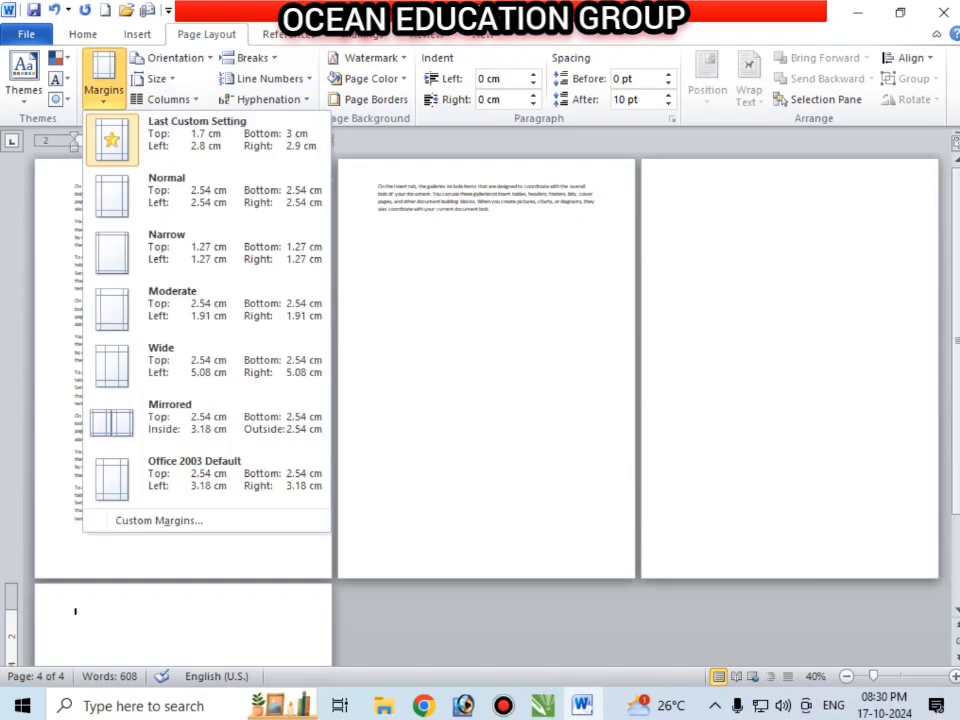
click(160, 519)
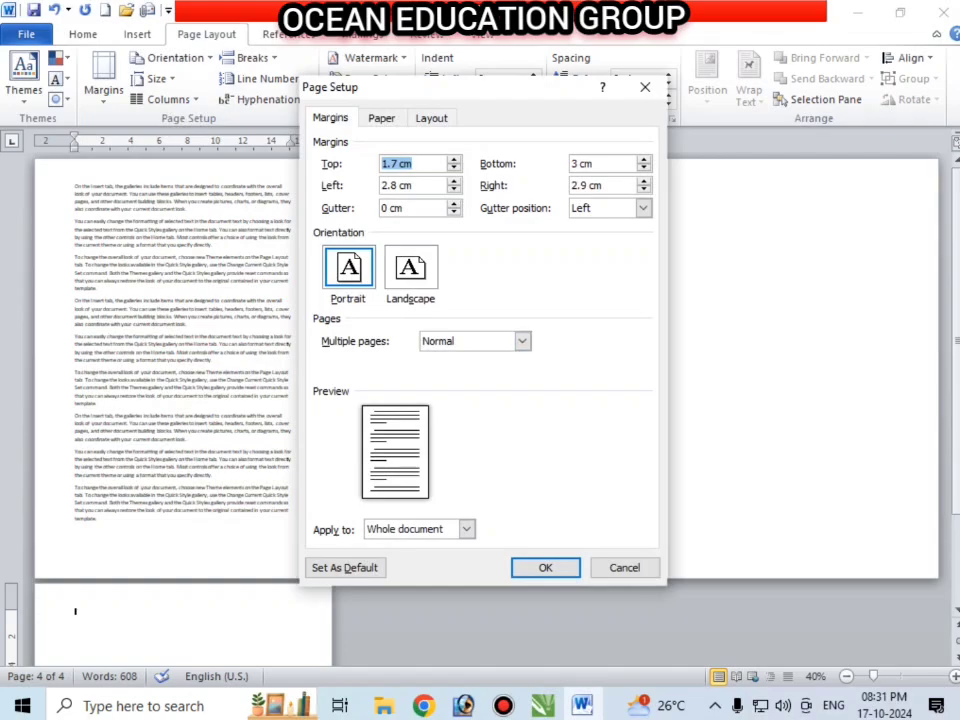
click(466, 529)
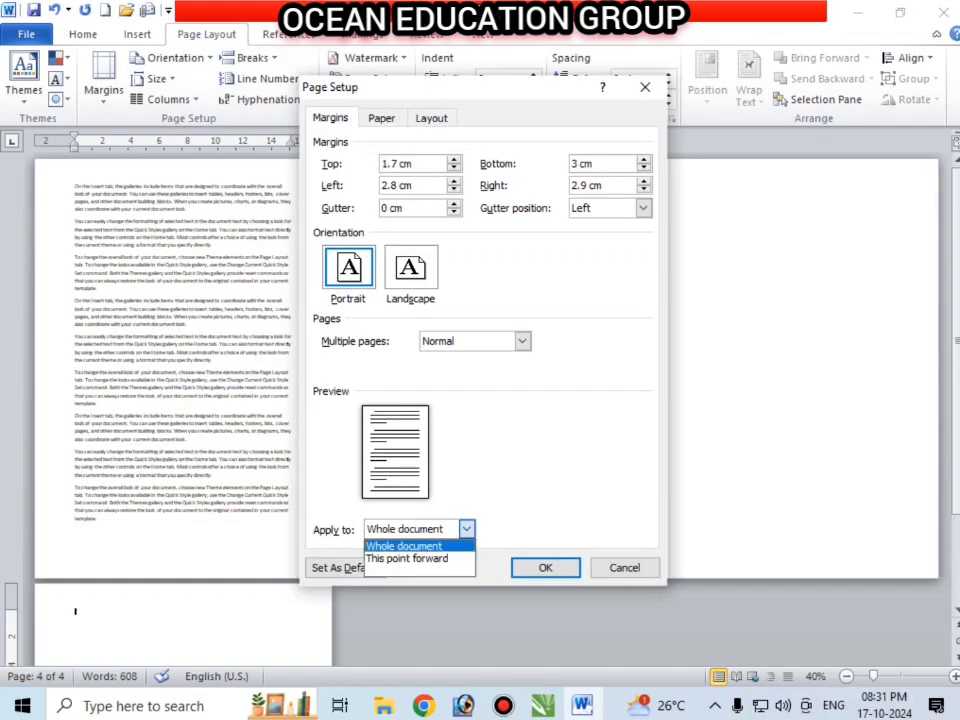
click(645, 87)
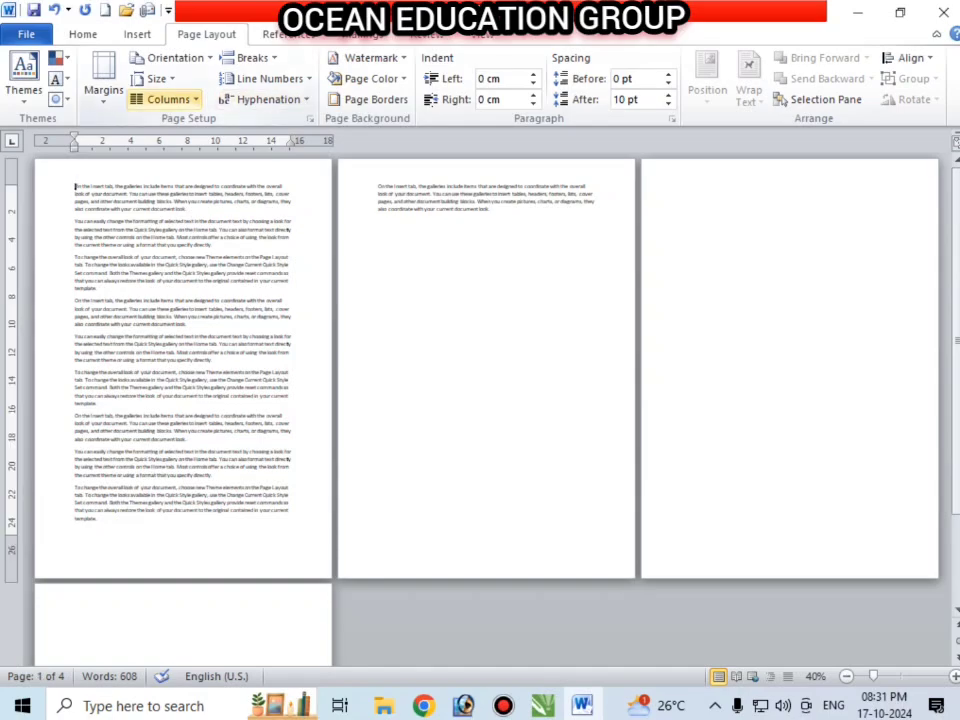
- Apply the current custom margins from the start of the first page using the This point forward option
click(103, 92)
click(160, 520)
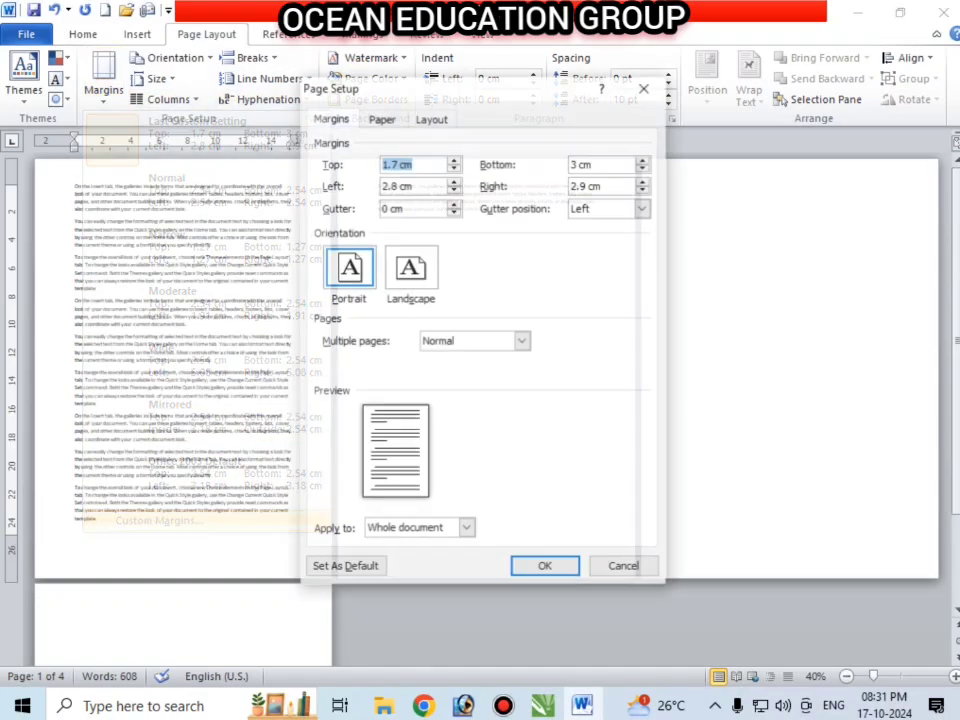
click(466, 529)
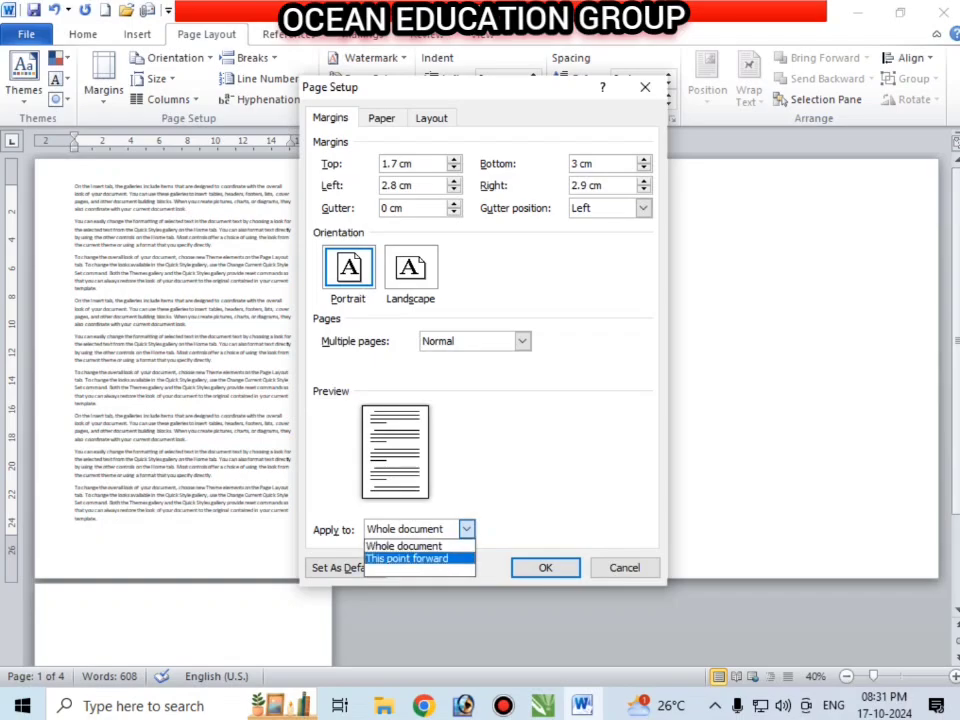
click(406, 558)
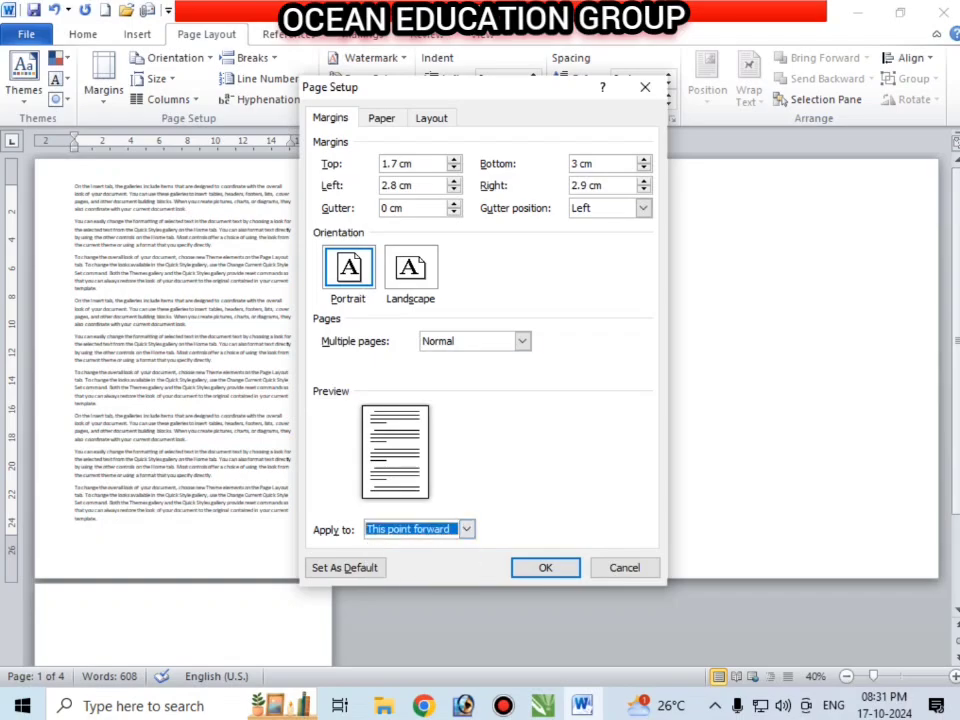
key(Return)
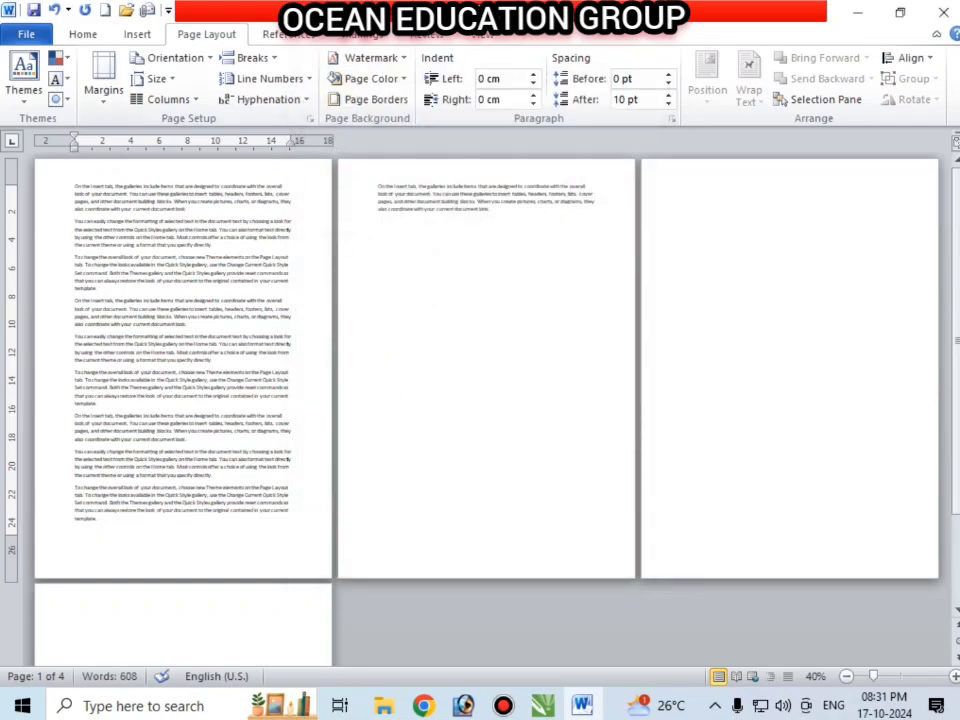
- Apply Narrow margins to the document, and reapply them from the end of the sample text with This point forward
click(103, 82)
click(200, 250)
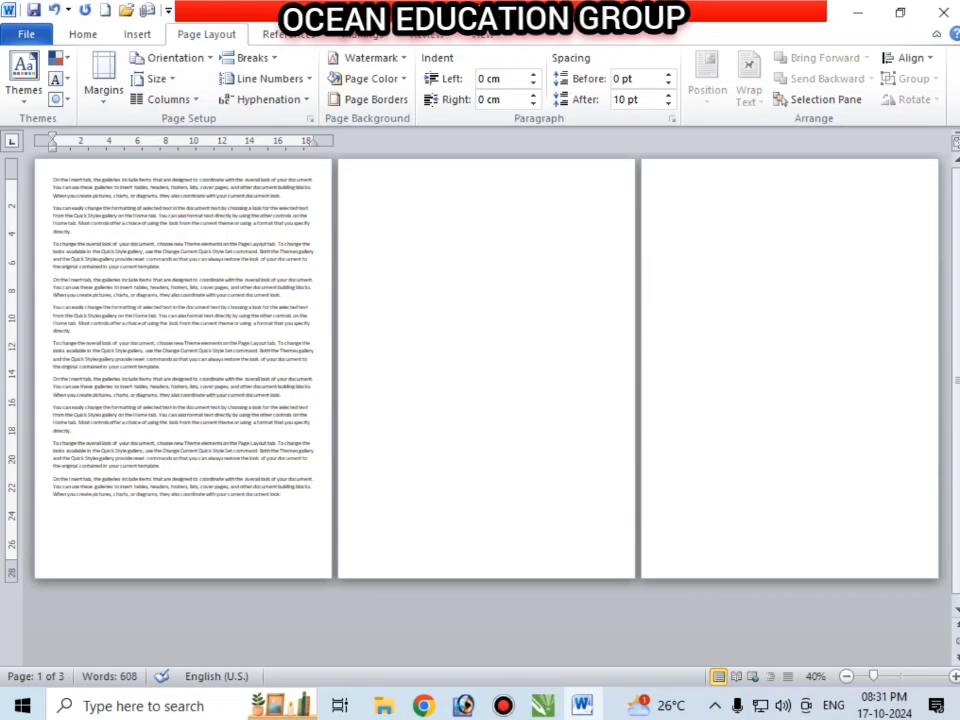
click(103, 78)
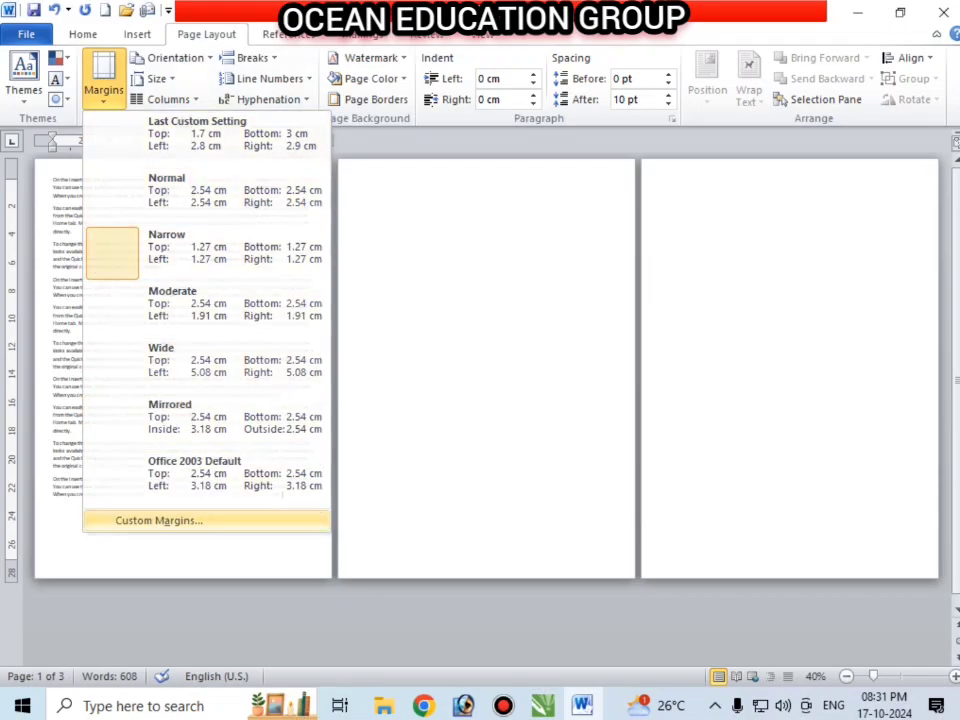
click(158, 520)
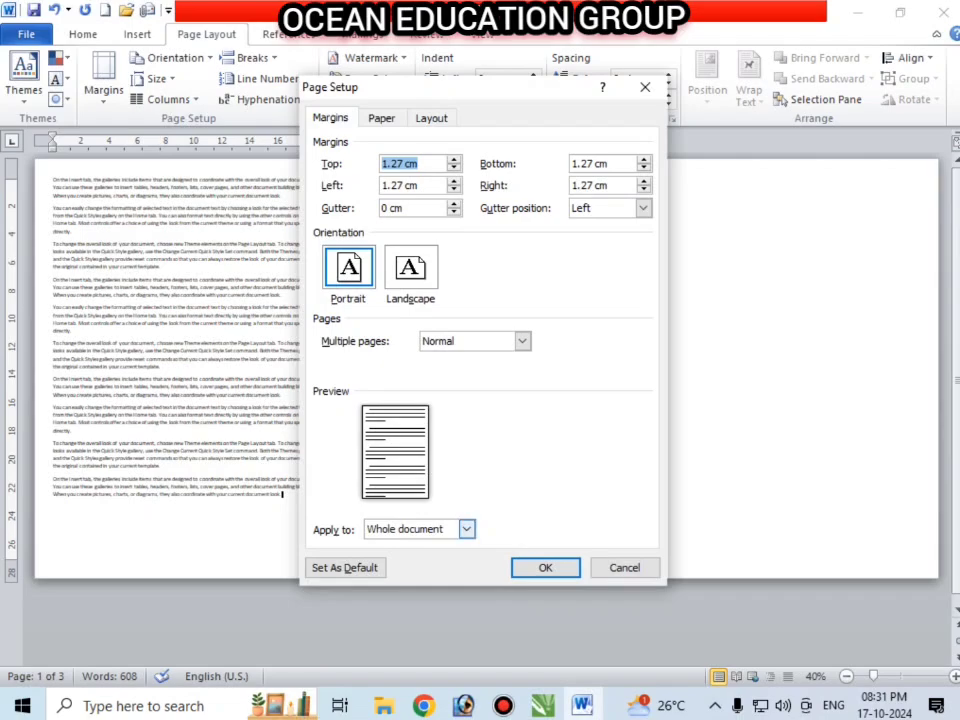
click(466, 529)
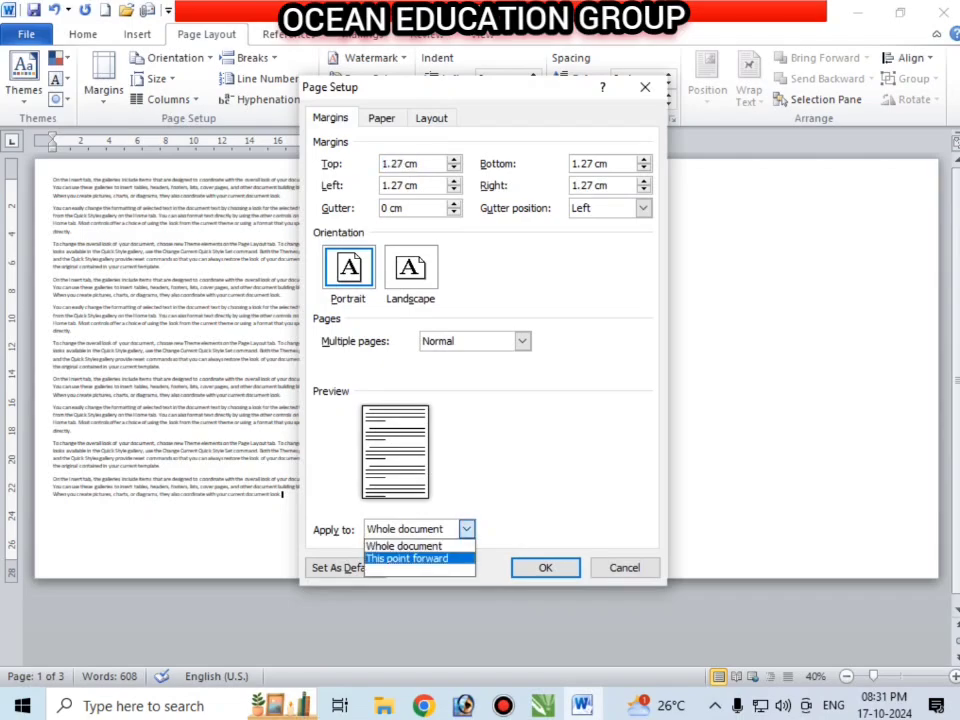
click(408, 559)
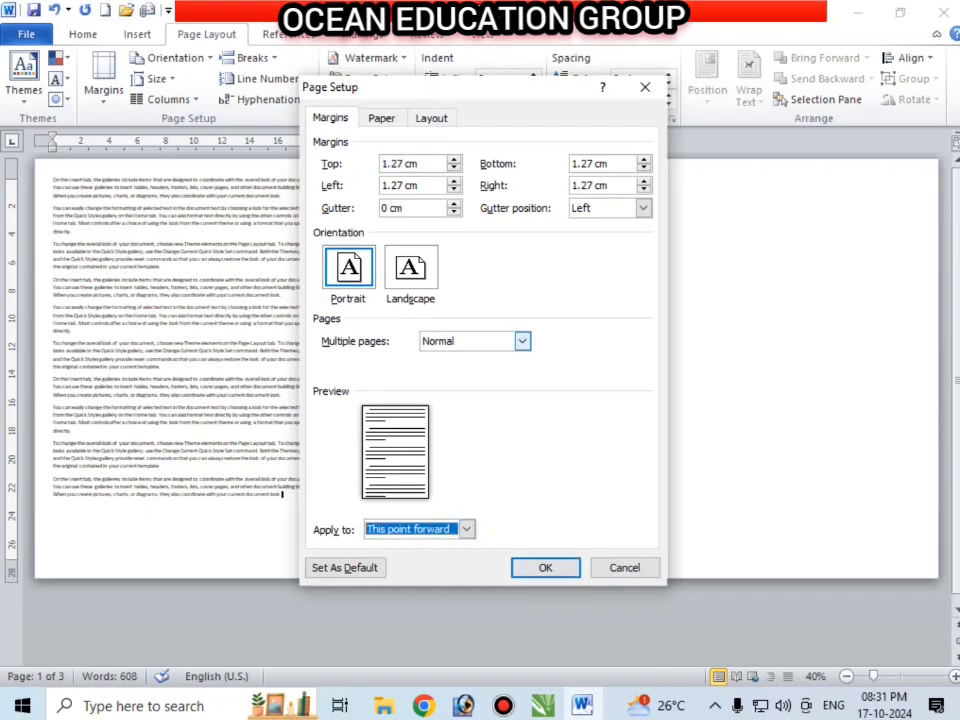
click(545, 568)
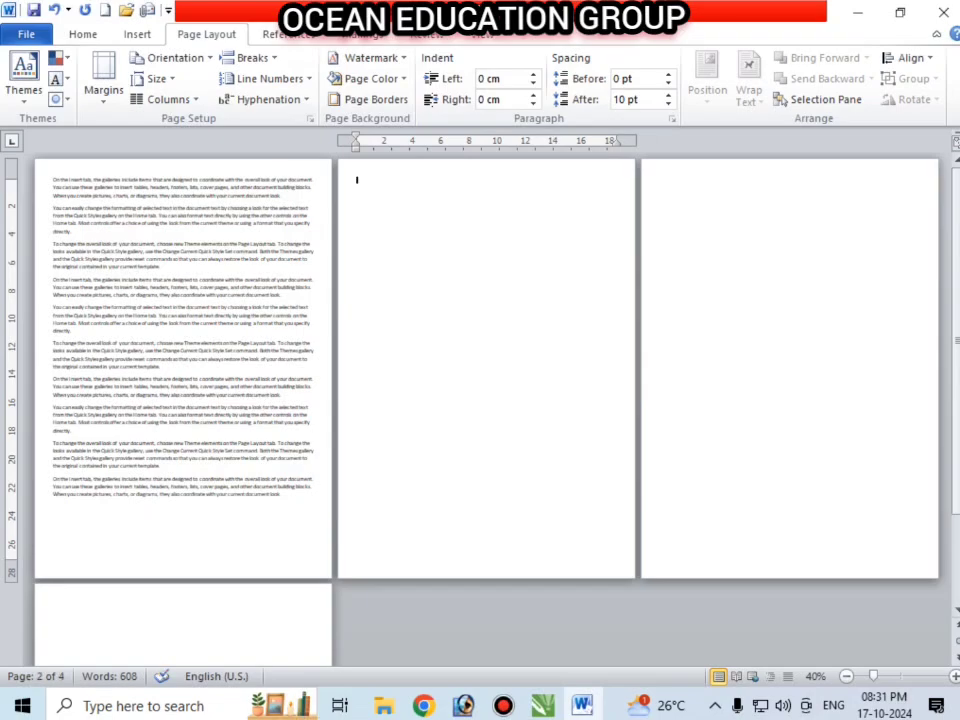
- Enter the sample text "ertertertertert" at the start of the second page
scroll(486, 408, down, 2)
scroll(486, 408, up, 1)
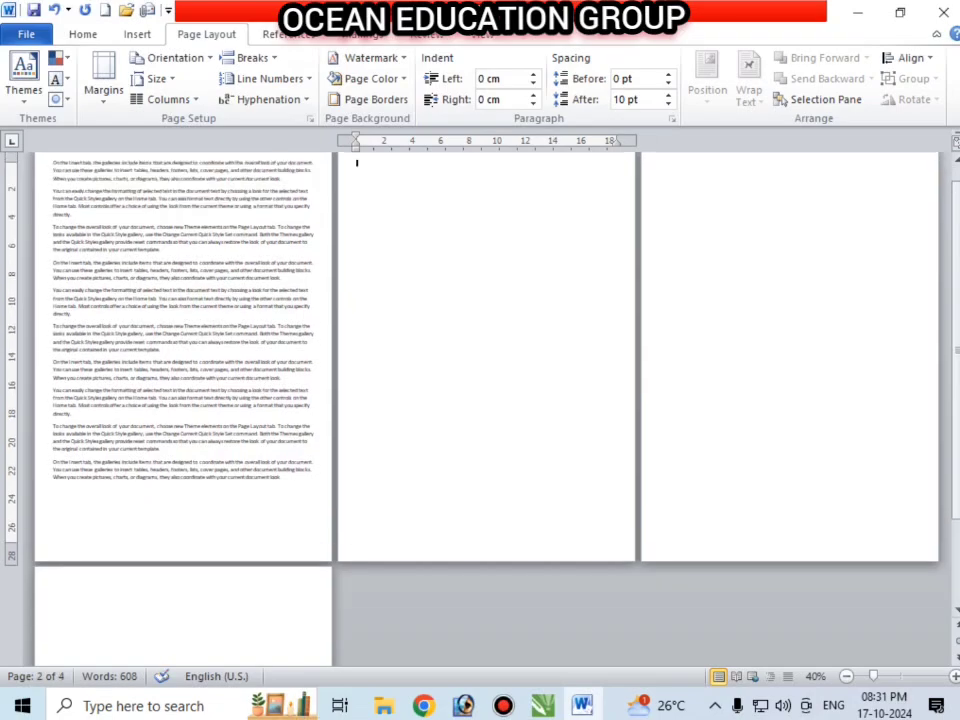
scroll(486, 408, up, 1)
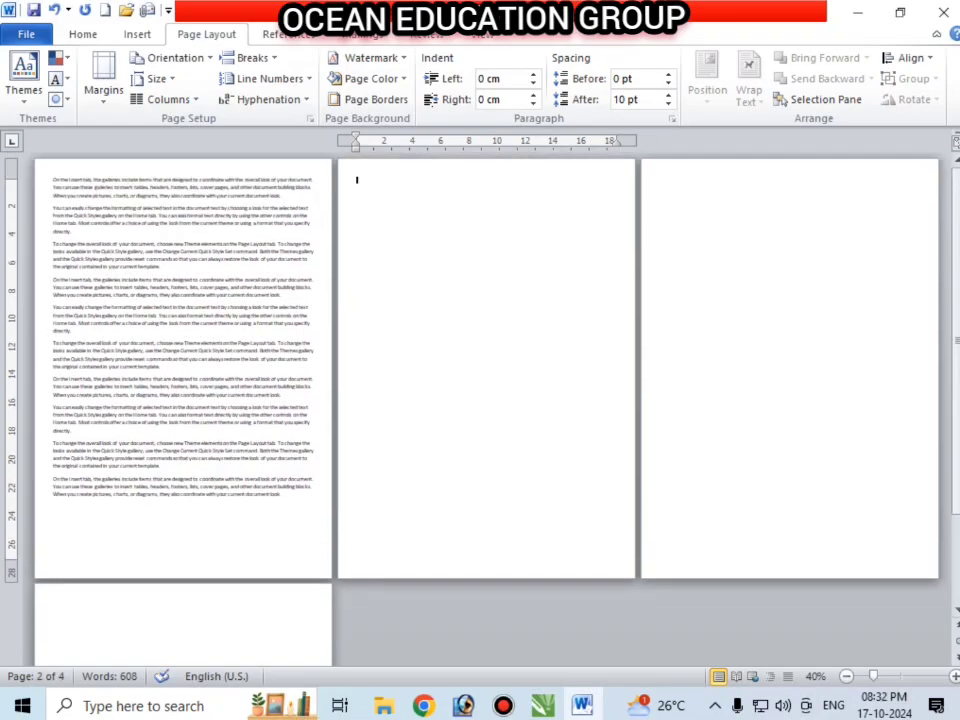
text(ertertertertert)
click(103, 80)
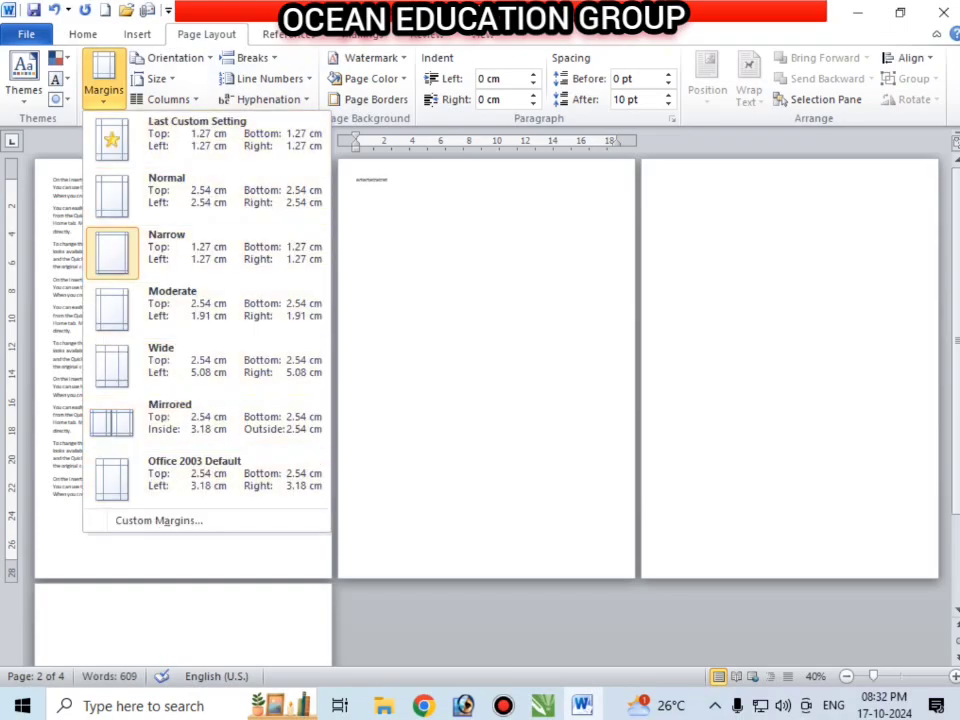
click(158, 520)
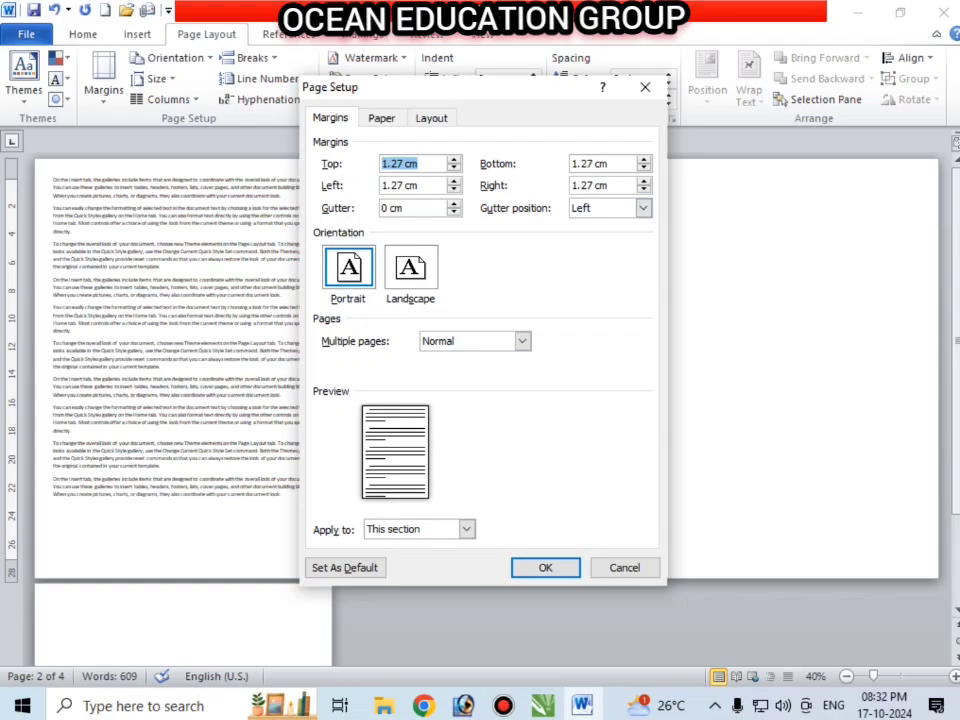
click(645, 87)
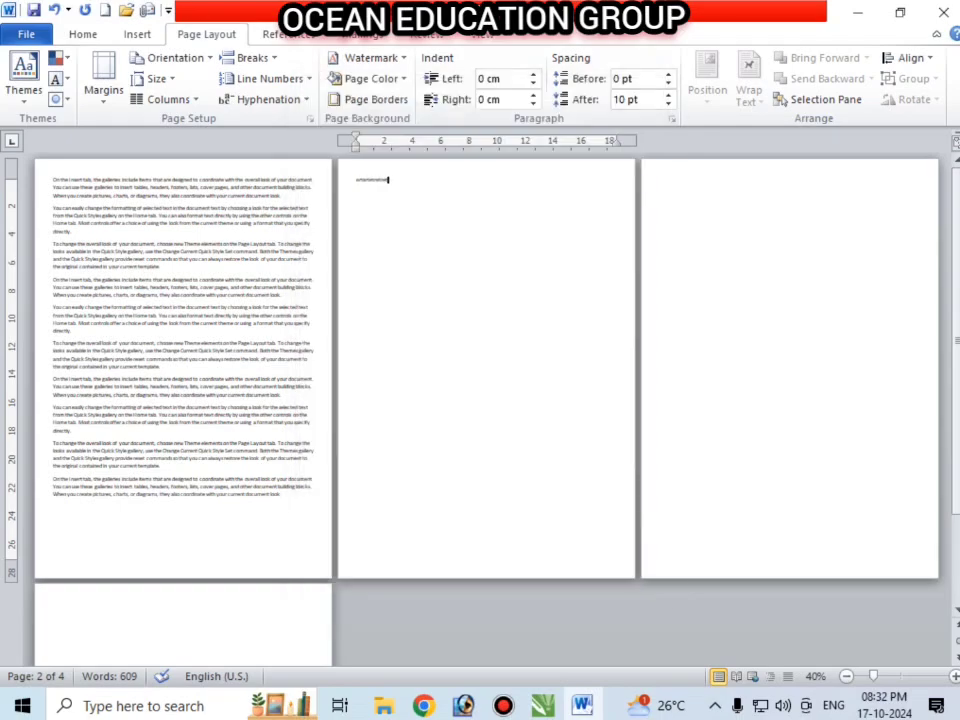
- Apply Normal margins to the second page's section, and extend them to the entire selected document
click(103, 75)
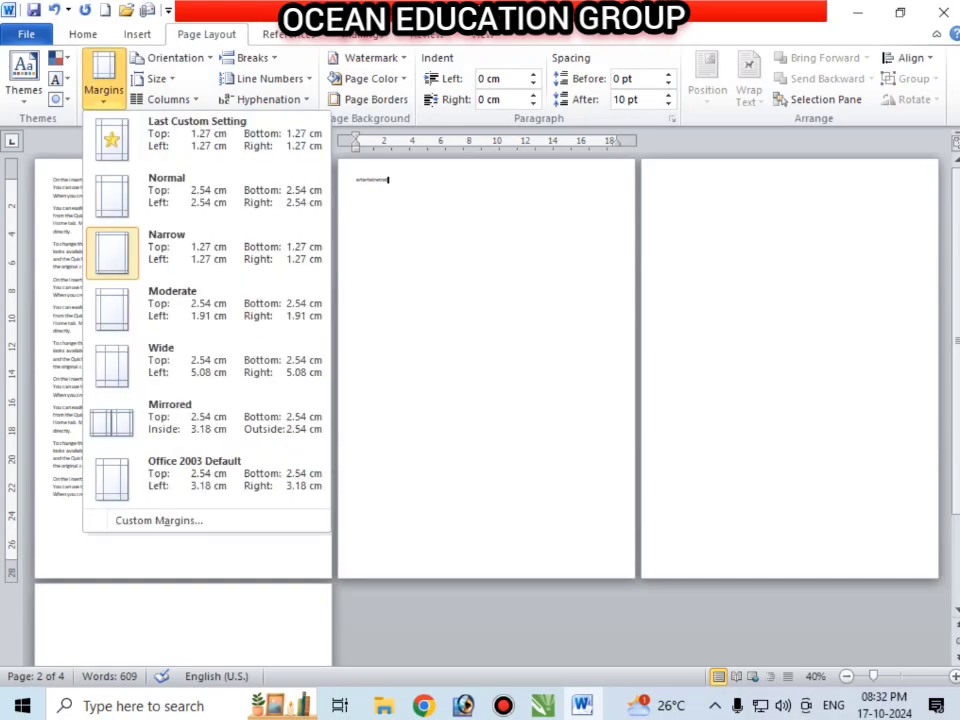
click(190, 190)
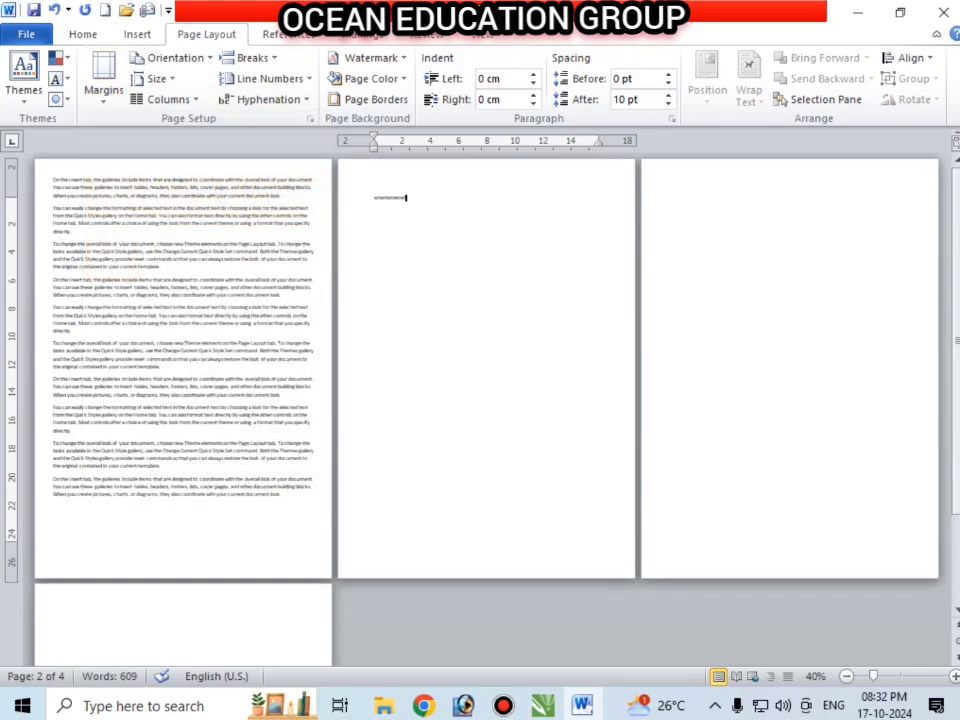
key(ctrl+a)
click(103, 75)
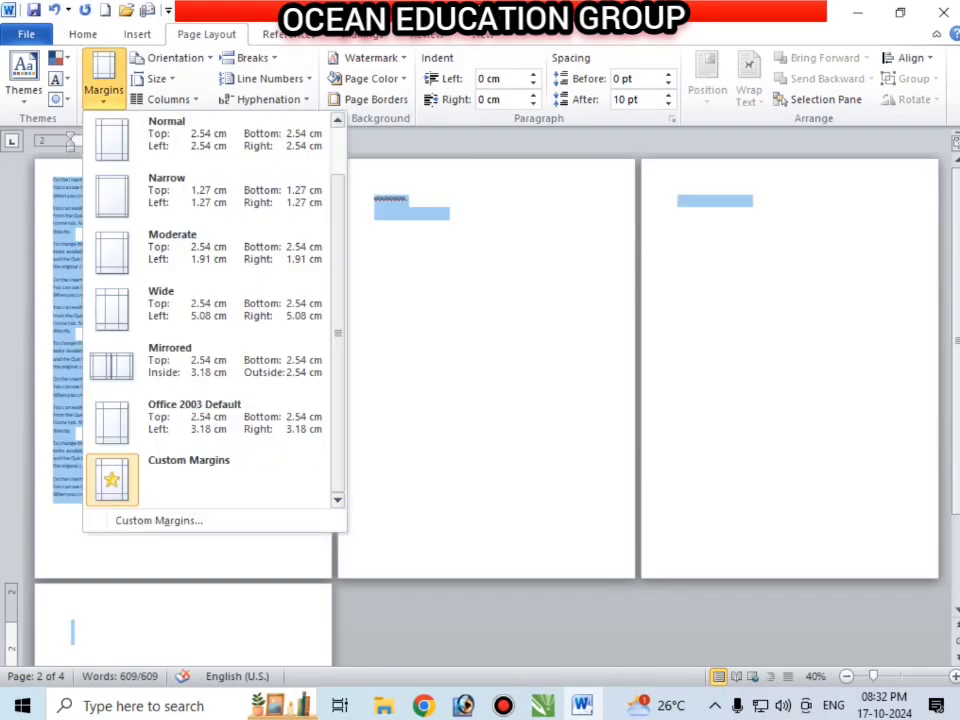
click(200, 138)
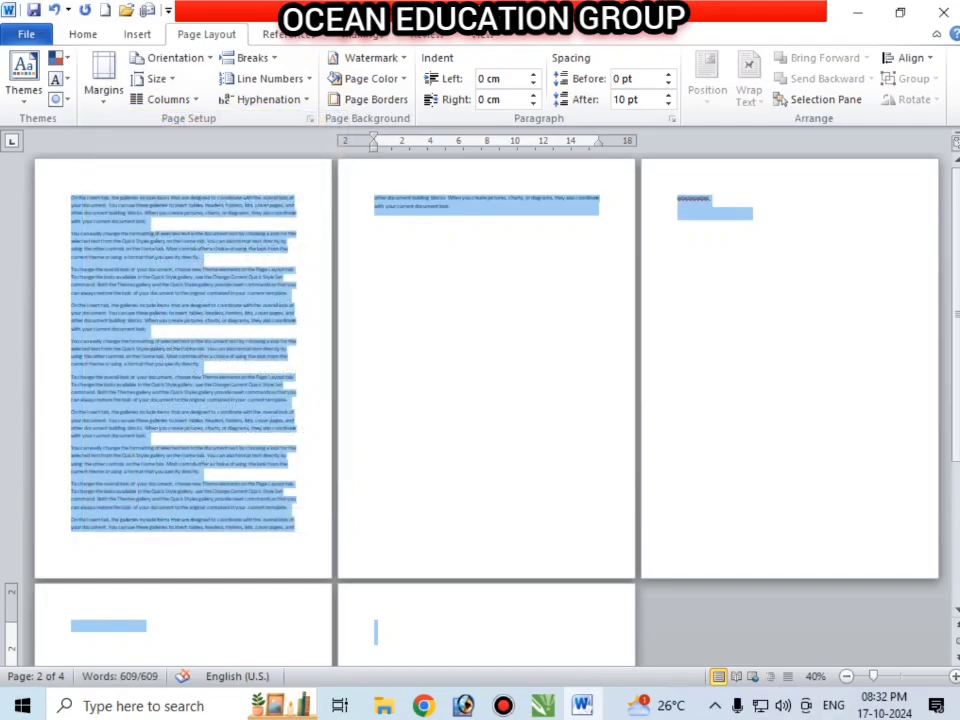
click(203, 257)
- Set a gutter of 1.5 cm in the custom margins for the first page's section
scroll(487, 412, up, 2)
scroll(487, 412, down, 12)
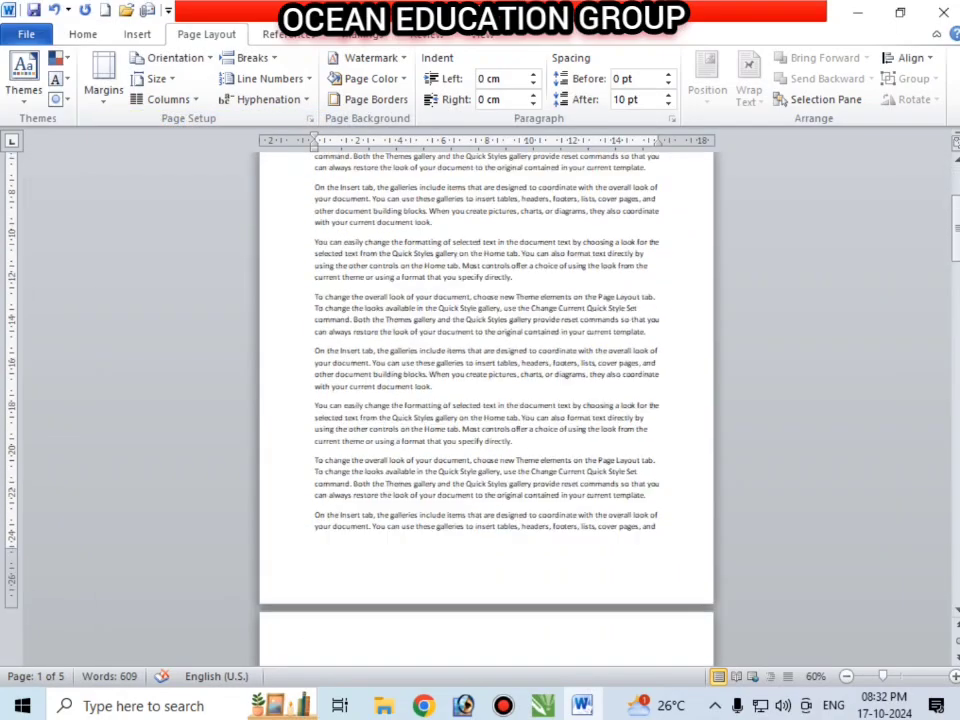
scroll(487, 412, up, 1)
scroll(487, 412, up, 4)
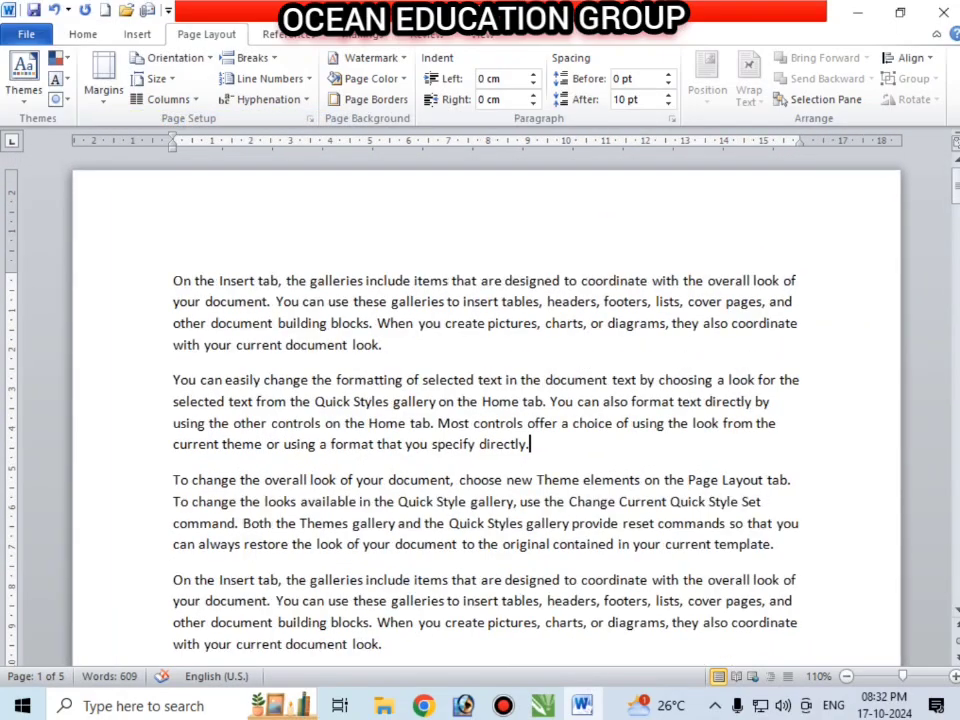
scroll(487, 412, down, 6)
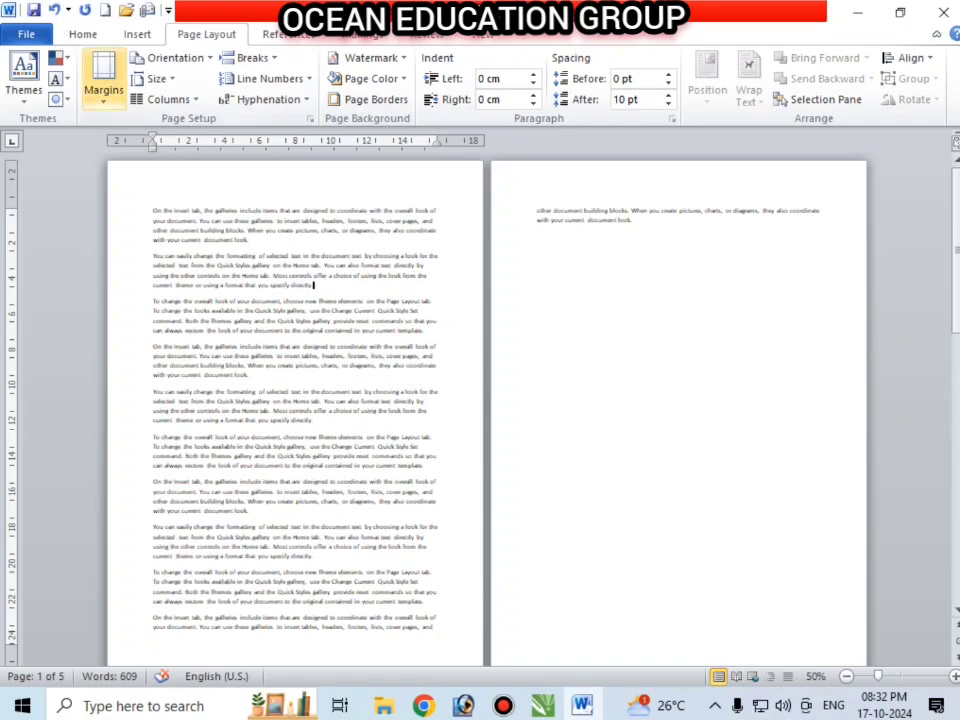
click(103, 90)
click(158, 520)
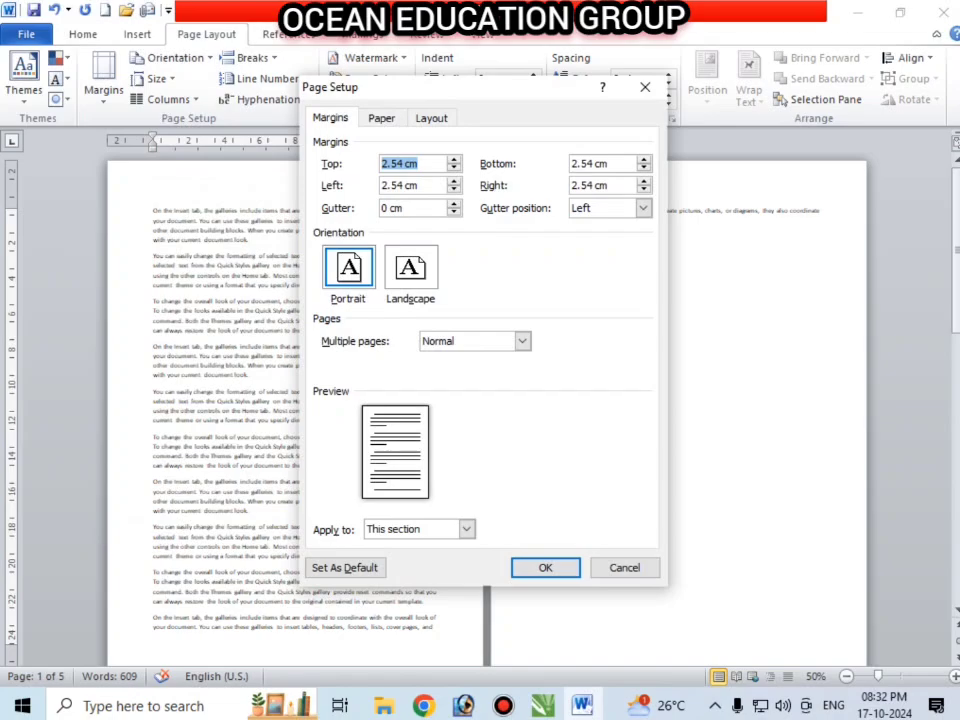
click(454, 204)
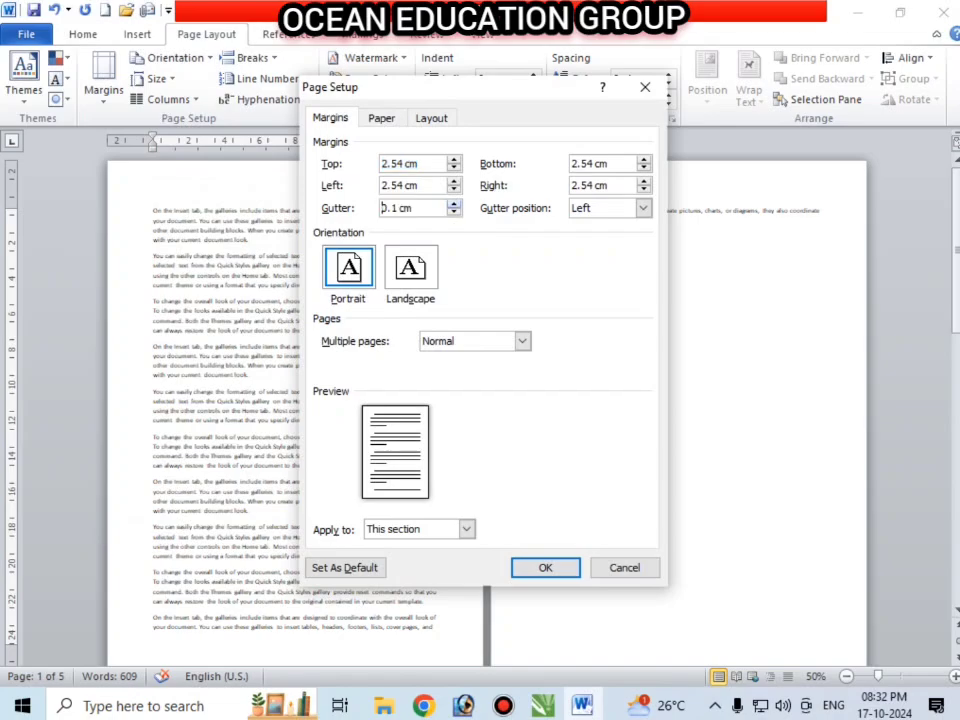
click(454, 204)
click(454, 204)
click(454, 204)
click(454, 204)
click(454, 204)
click(454, 204)
click(454, 204)
click(454, 204)
click(454, 204)
click(454, 204)
click(454, 204)
click(454, 204)
click(454, 204)
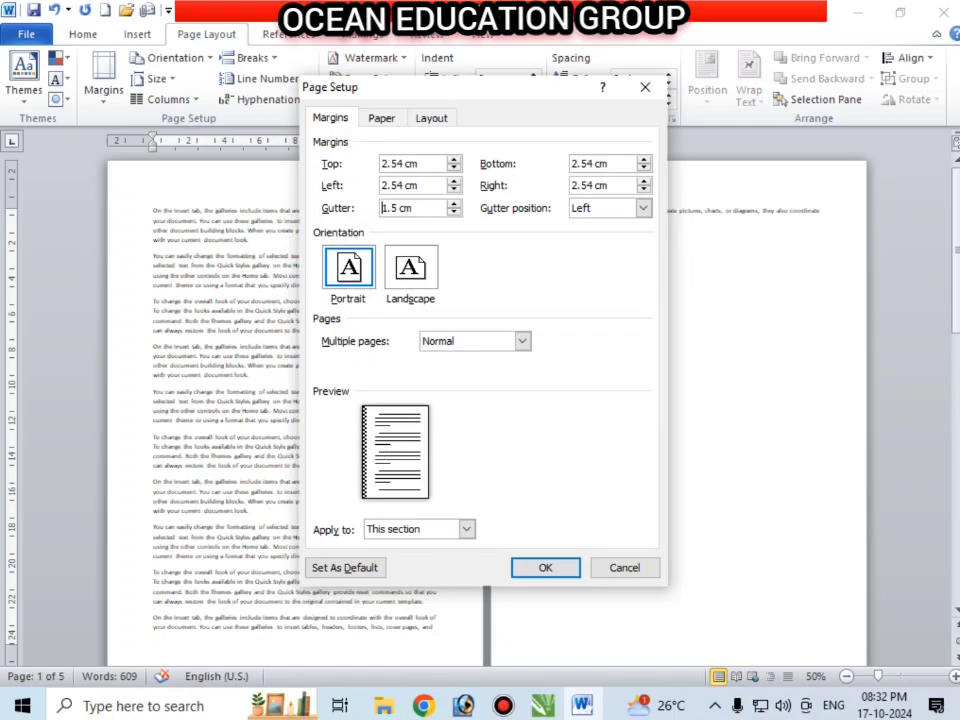
- Preview the gutter position at Top, return it to Left, and apply the page setup to this section
click(643, 208)
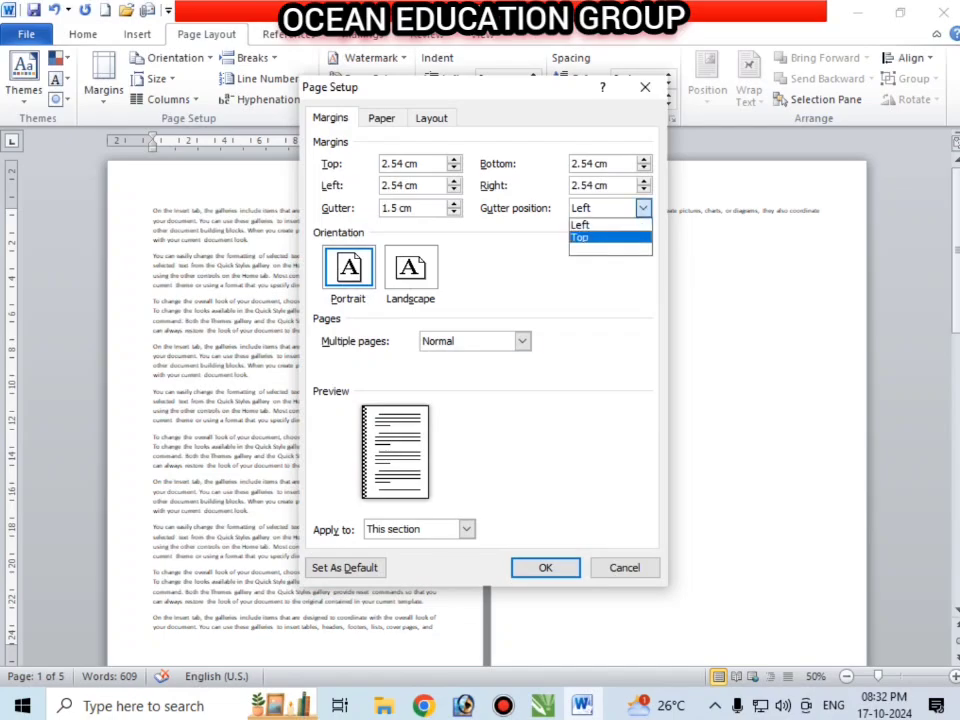
click(580, 237)
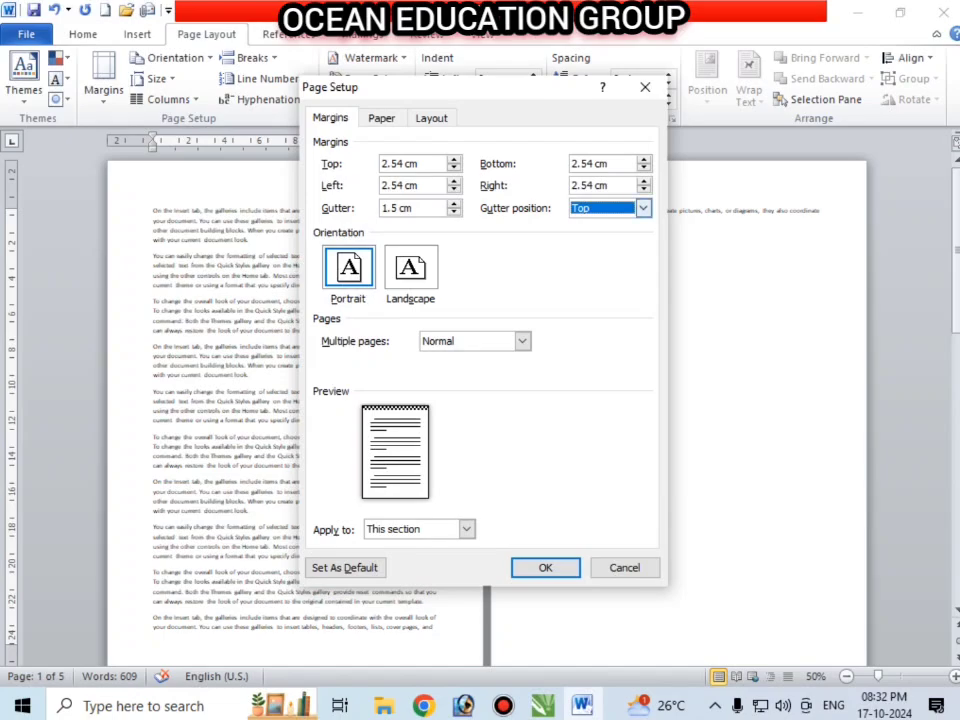
click(643, 208)
click(582, 225)
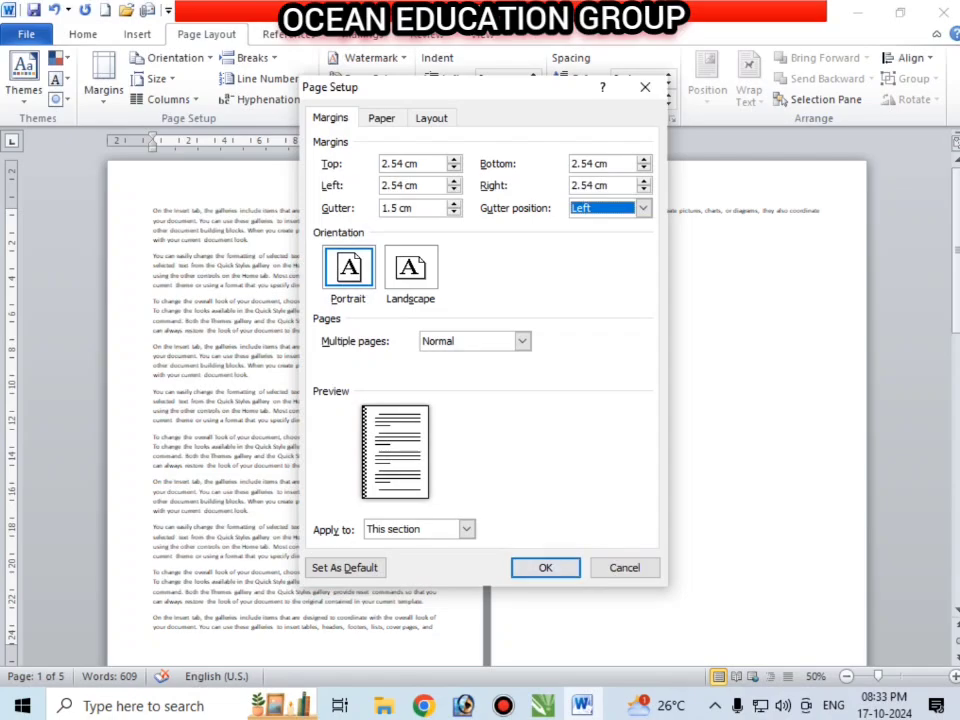
key(Return)
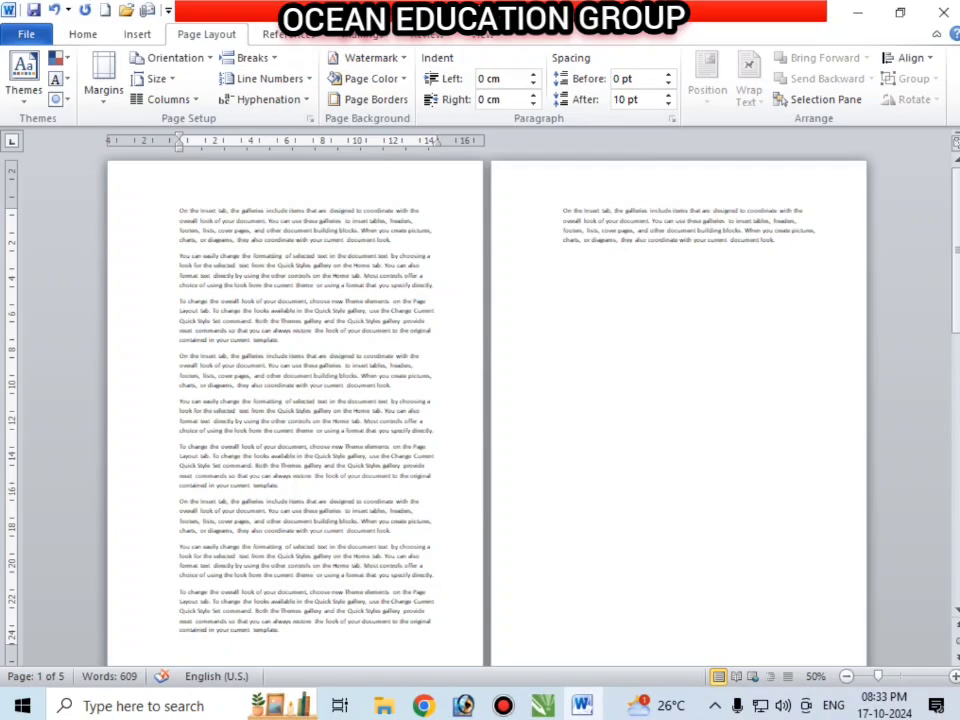
- Apply Narrow margins to the first section of the document
scroll(487, 400, down, 5)
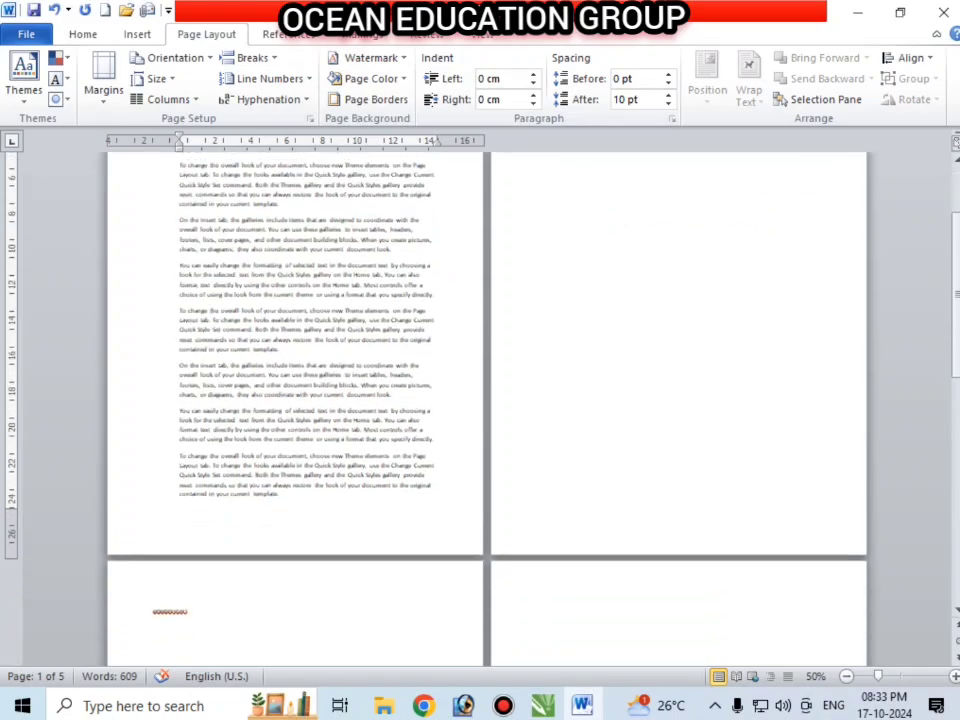
scroll(487, 400, up, 3)
scroll(487, 400, up, 3)
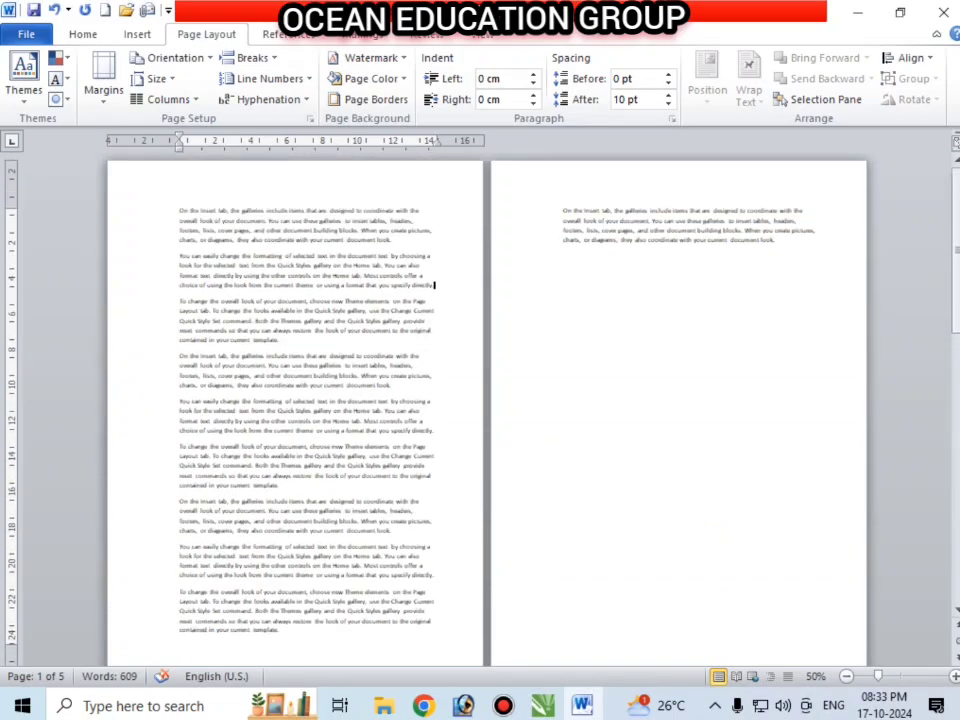
click(104, 80)
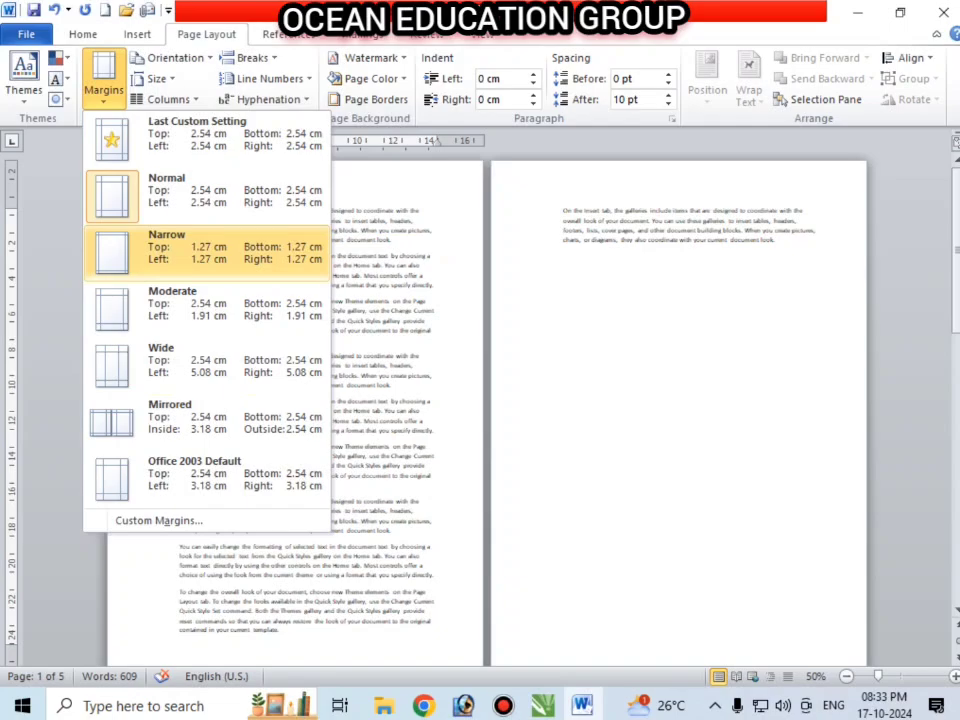
click(190, 246)
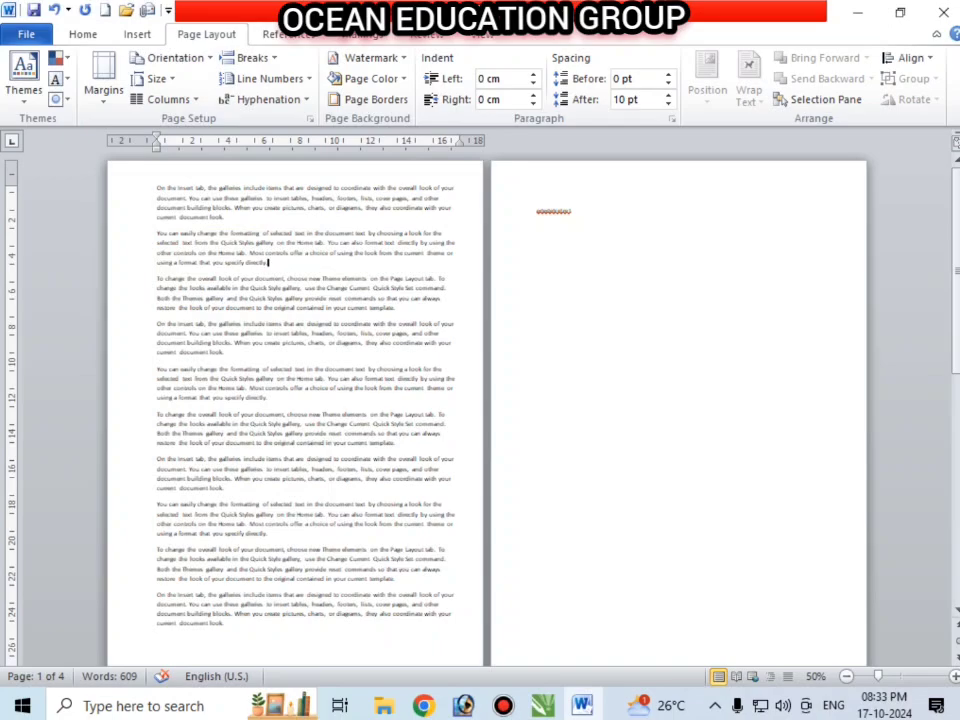
scroll(487, 413, up, 2)
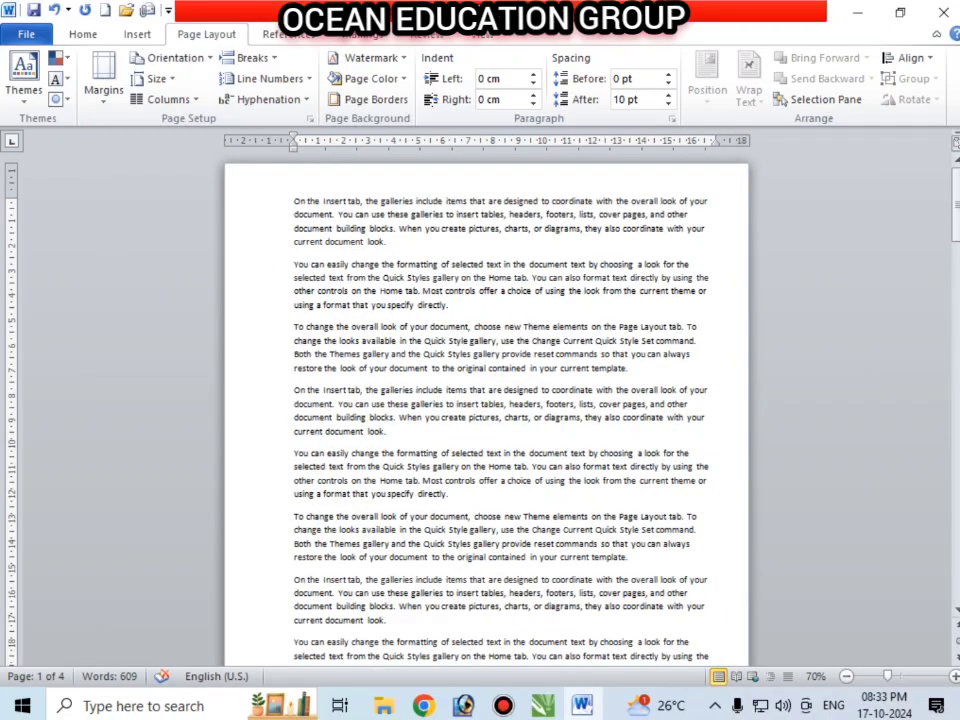
scroll(487, 413, up, 1)
scroll(487, 413, down, 10)
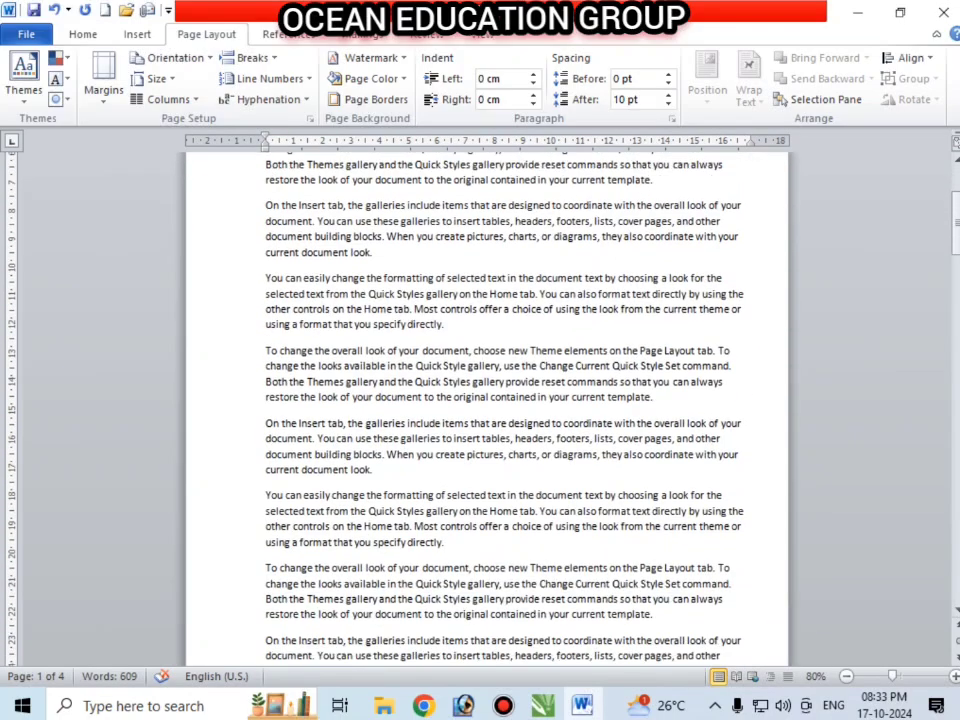
scroll(487, 413, up, 10)
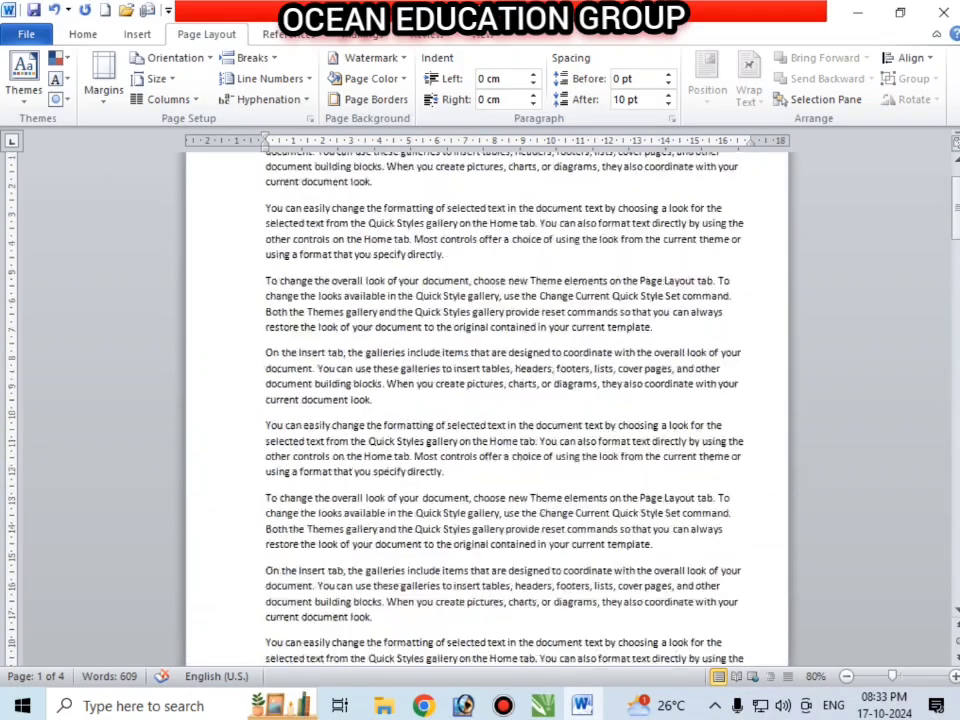
scroll(487, 413, down, 1)
scroll(487, 413, down, 1)
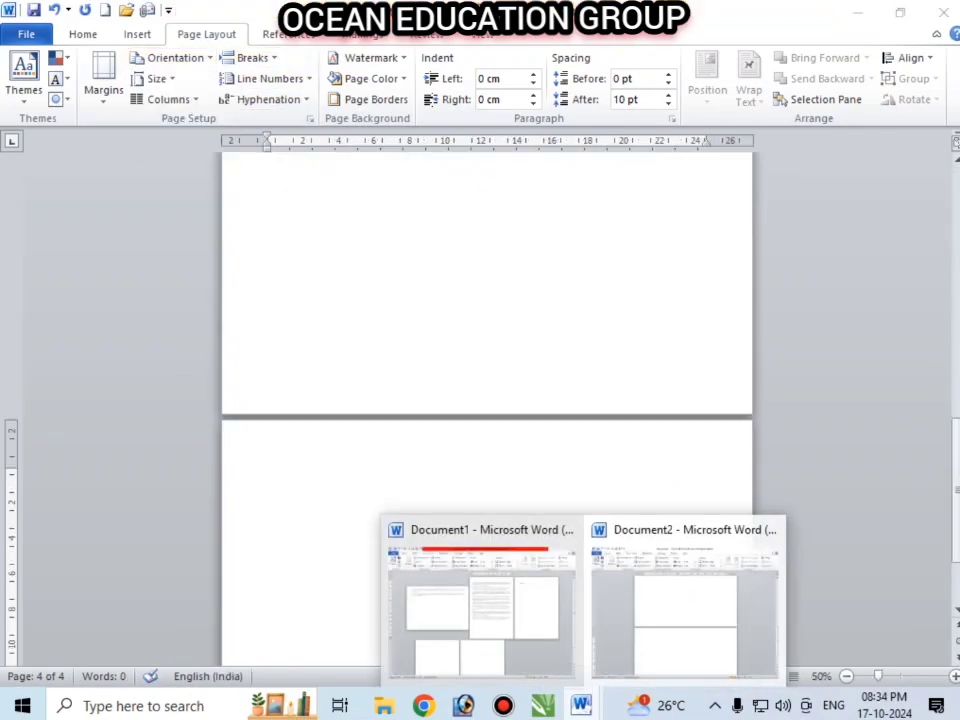
- Change the blank four-page document's orientation to Portrait, and switch it back to Landscape
scroll(487, 413, up, 4)
scroll(487, 413, up, 6)
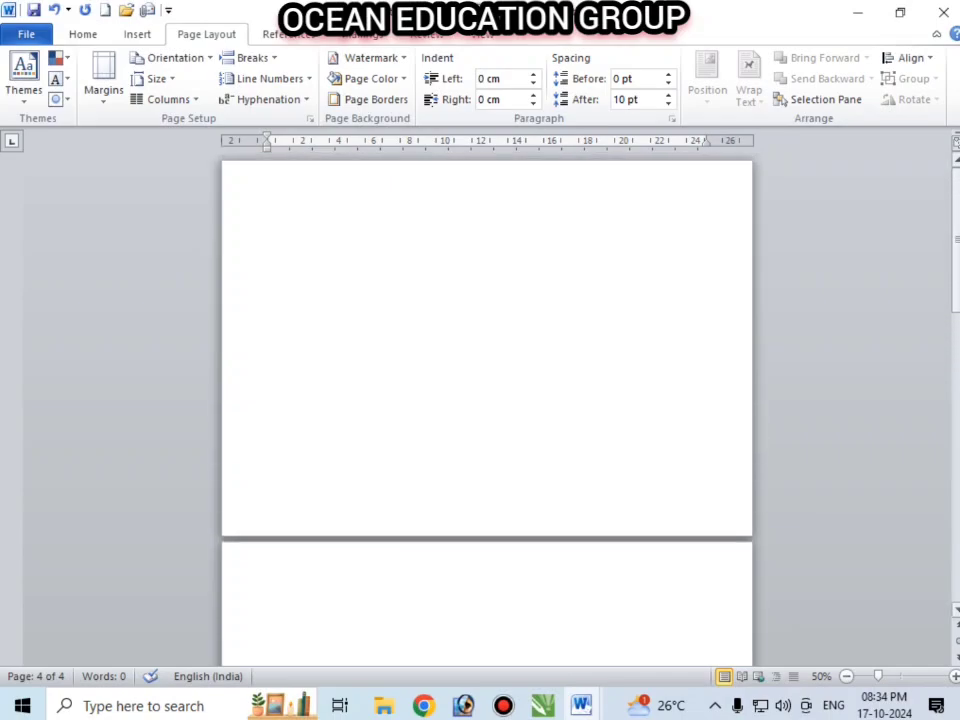
scroll(487, 413, down, 3)
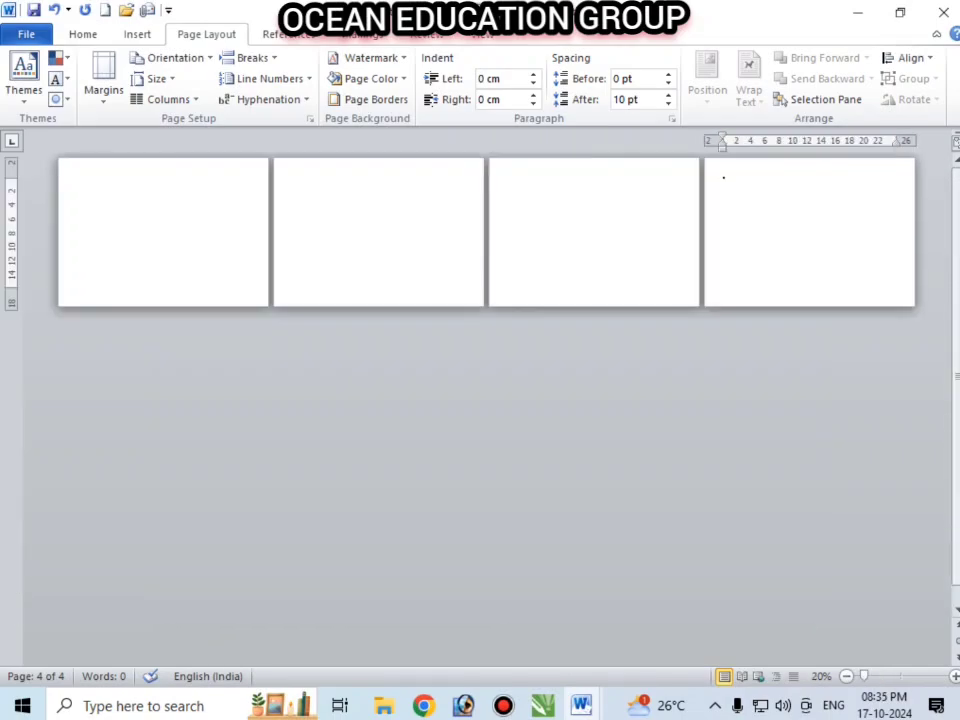
scroll(487, 413, up, 1)
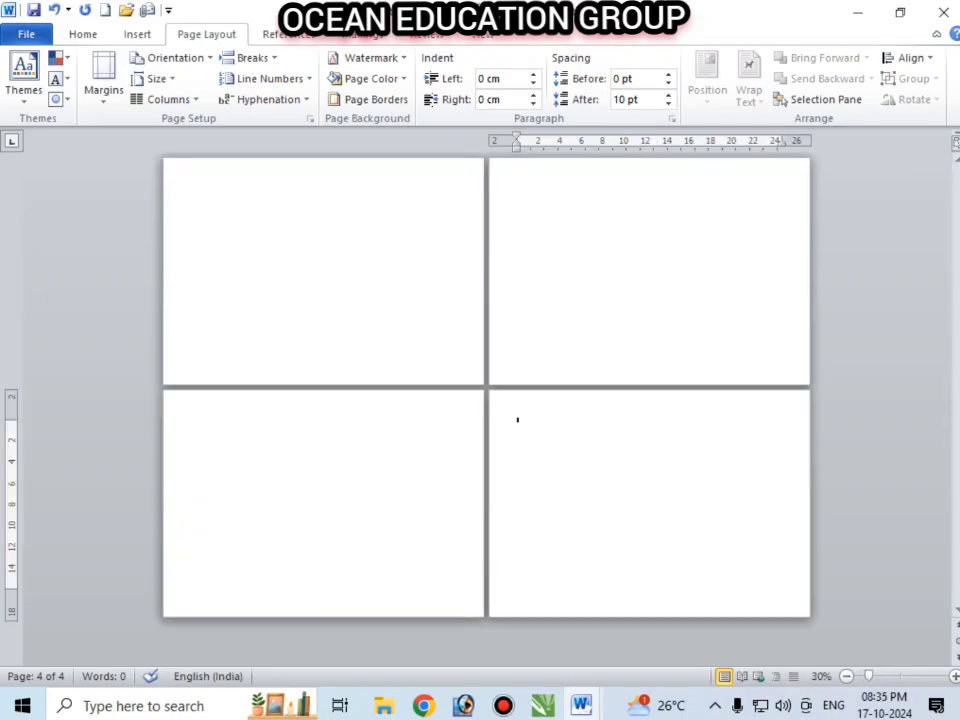
click(246, 186)
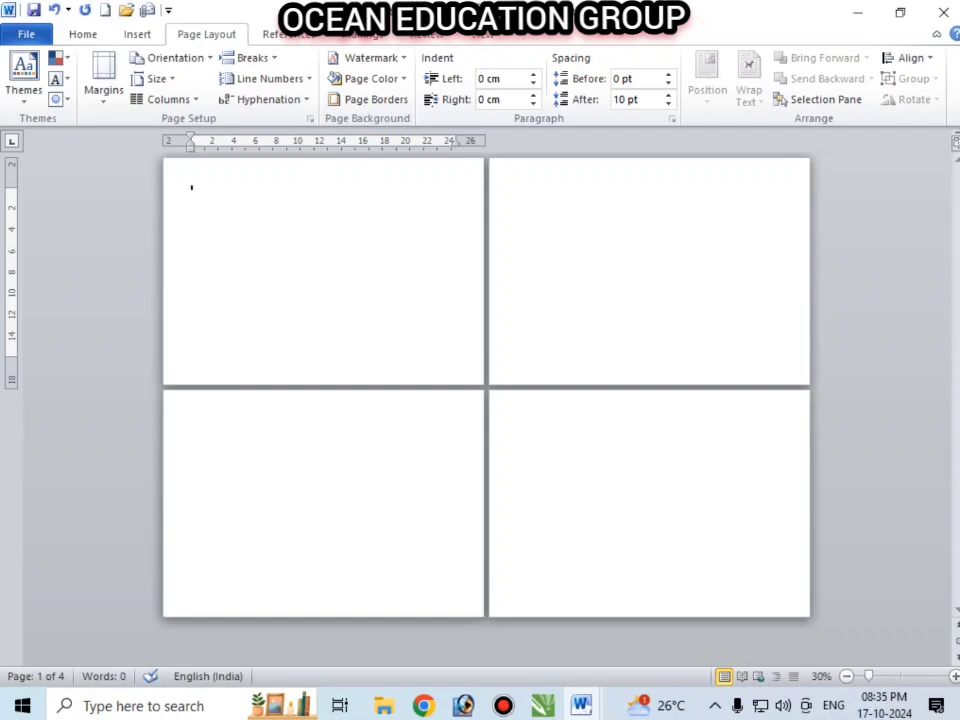
click(172, 57)
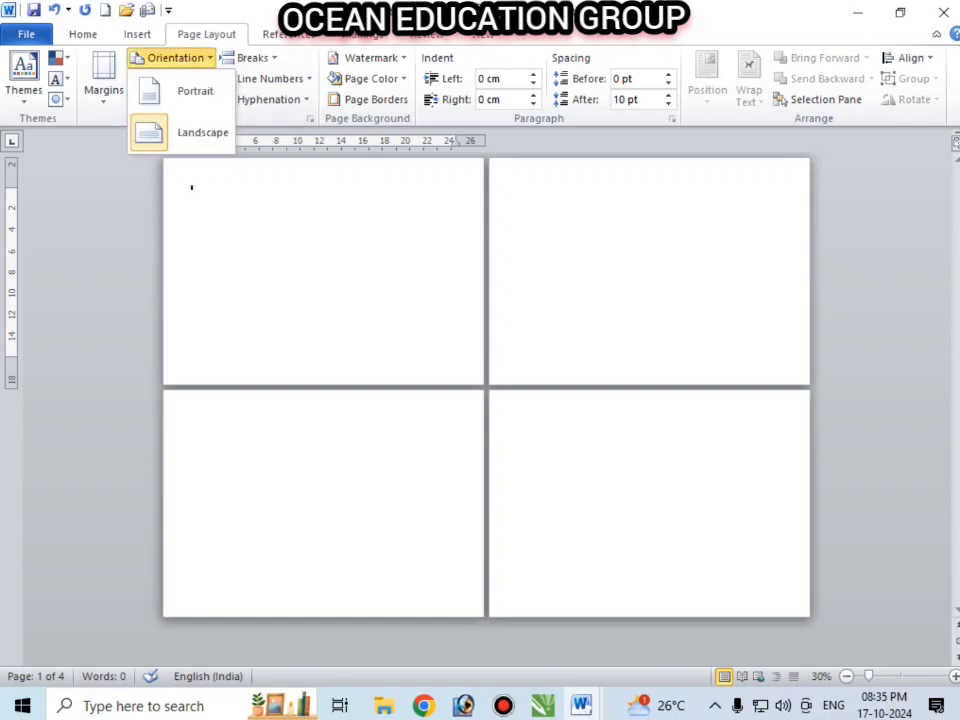
click(195, 91)
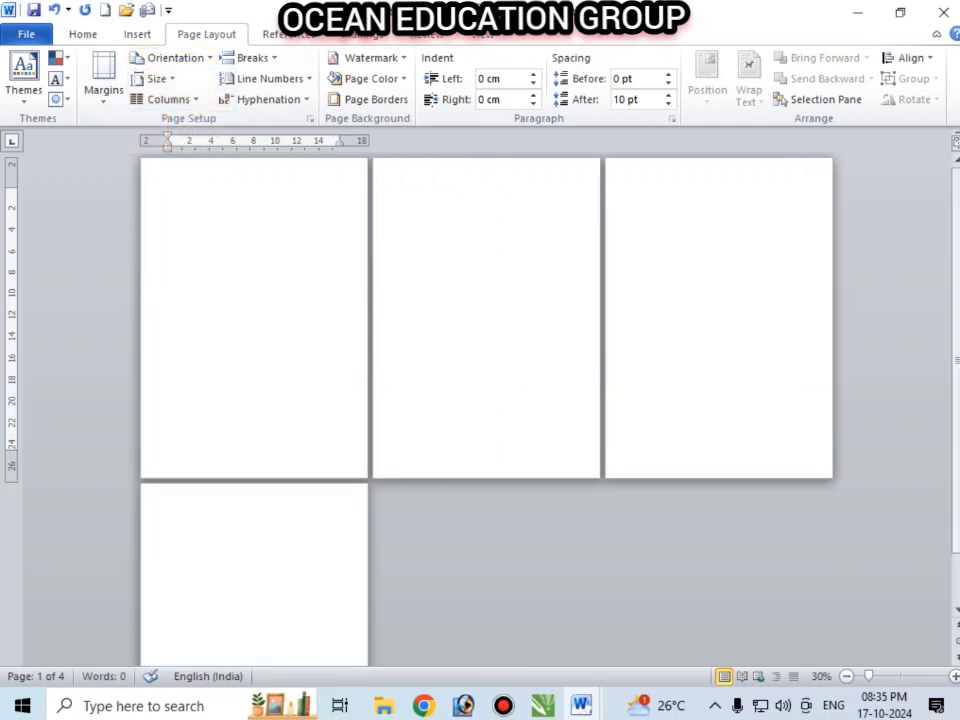
click(172, 57)
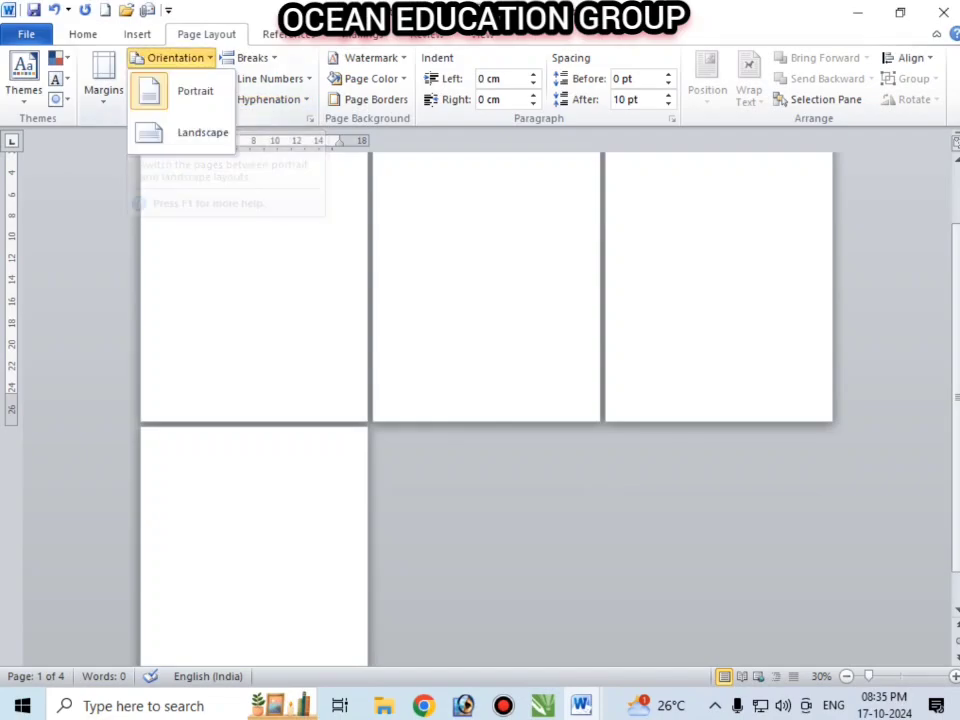
click(195, 132)
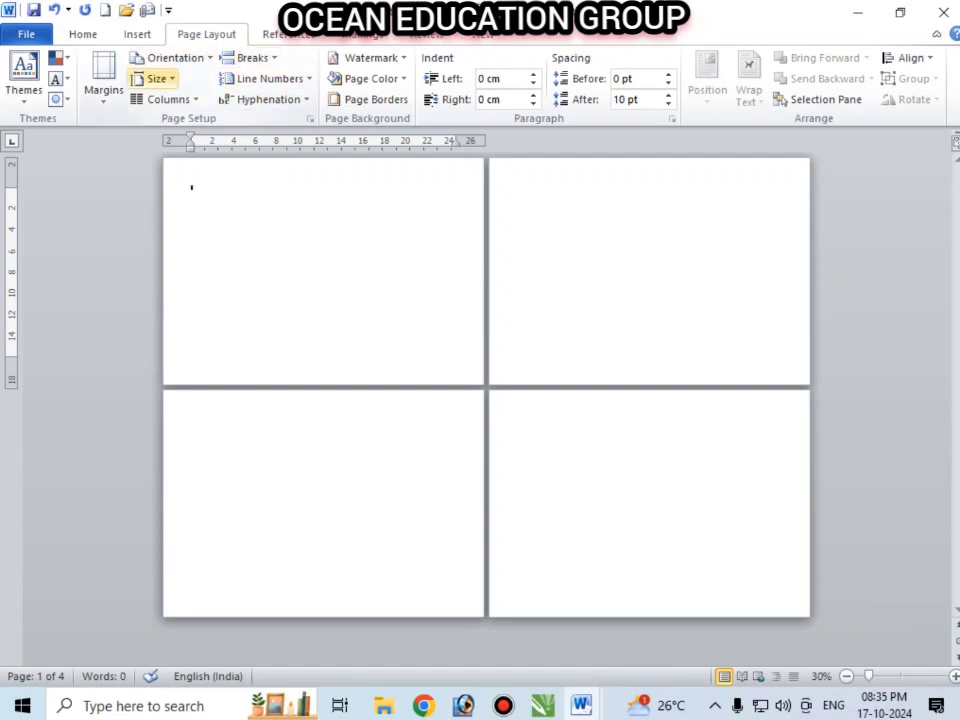
- Set the blank document's paper size to A5, 14.8 cm x 21 cm
click(155, 78)
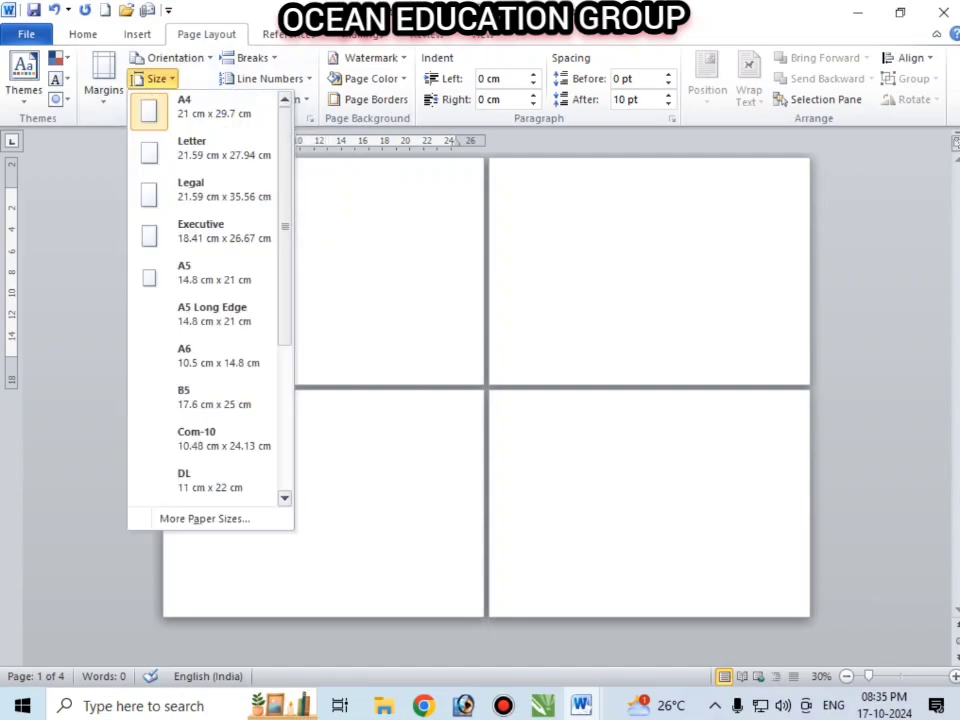
click(210, 272)
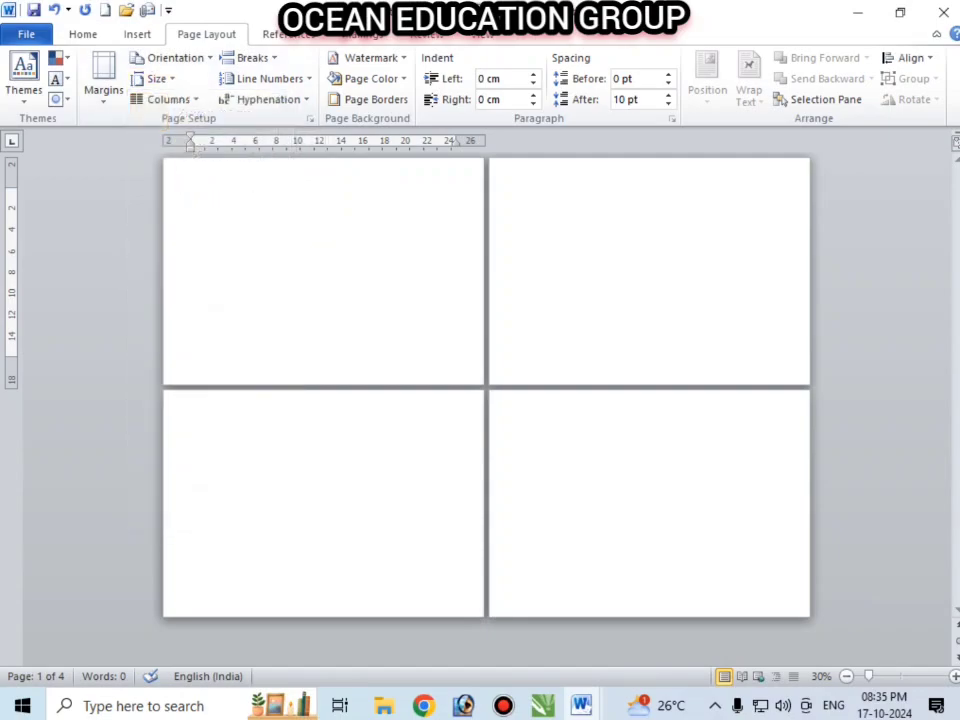
- Change the page orientation to Portrait and generate ten paragraphs of sample text on the first page with the =rand function
click(172, 58)
click(190, 90)
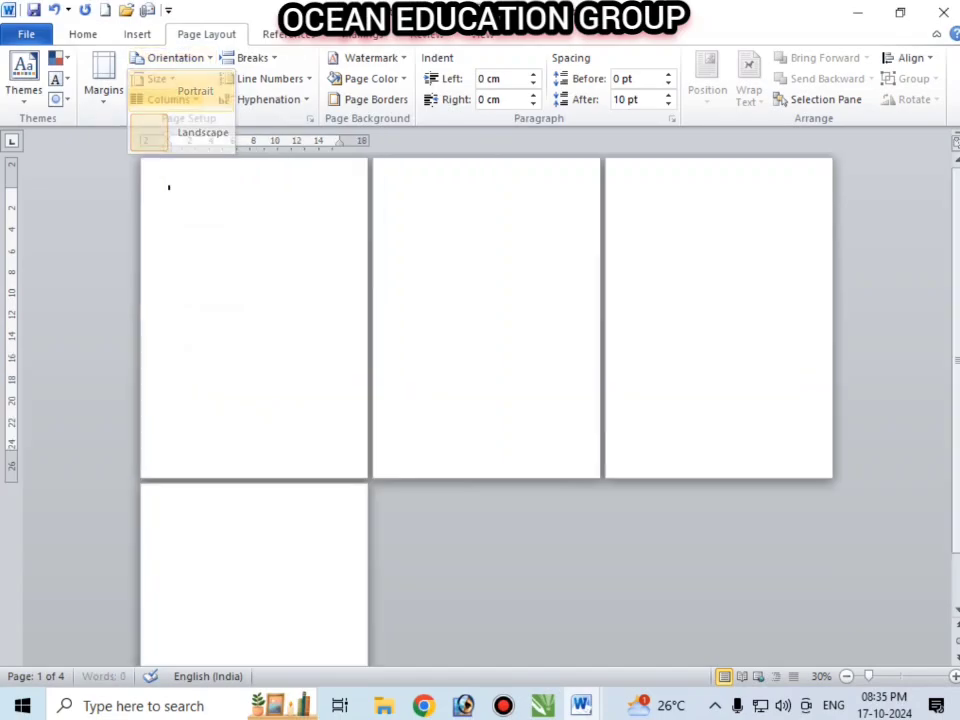
text(=rand)
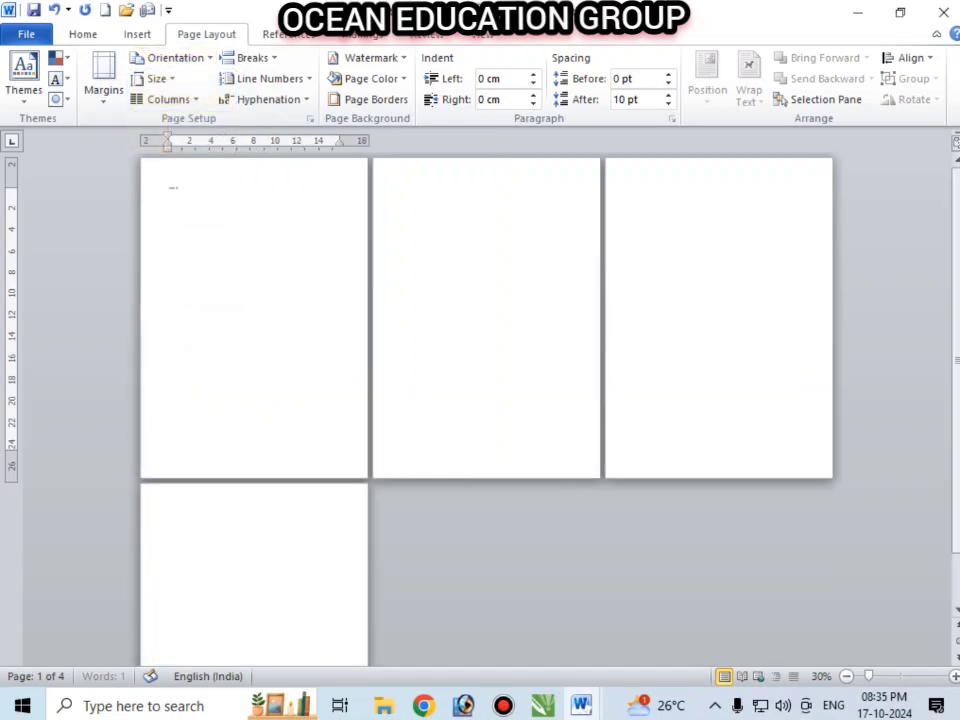
text((5))
key(Return)
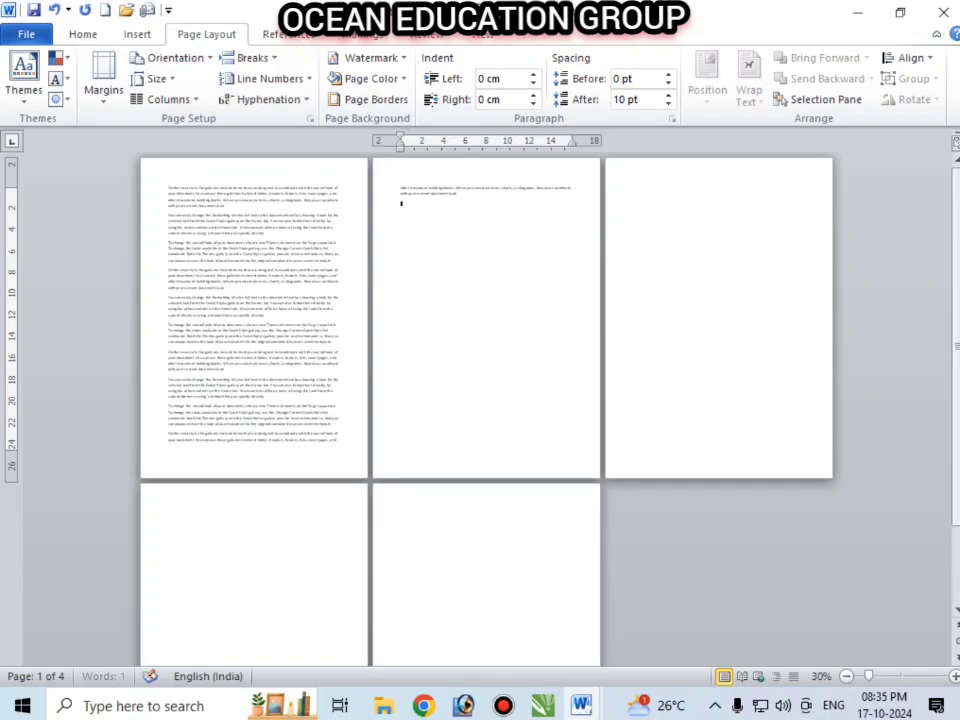
- Enlarge all of the document's sample text to 14 pt and clear the selection
scroll(487, 400, up, 2)
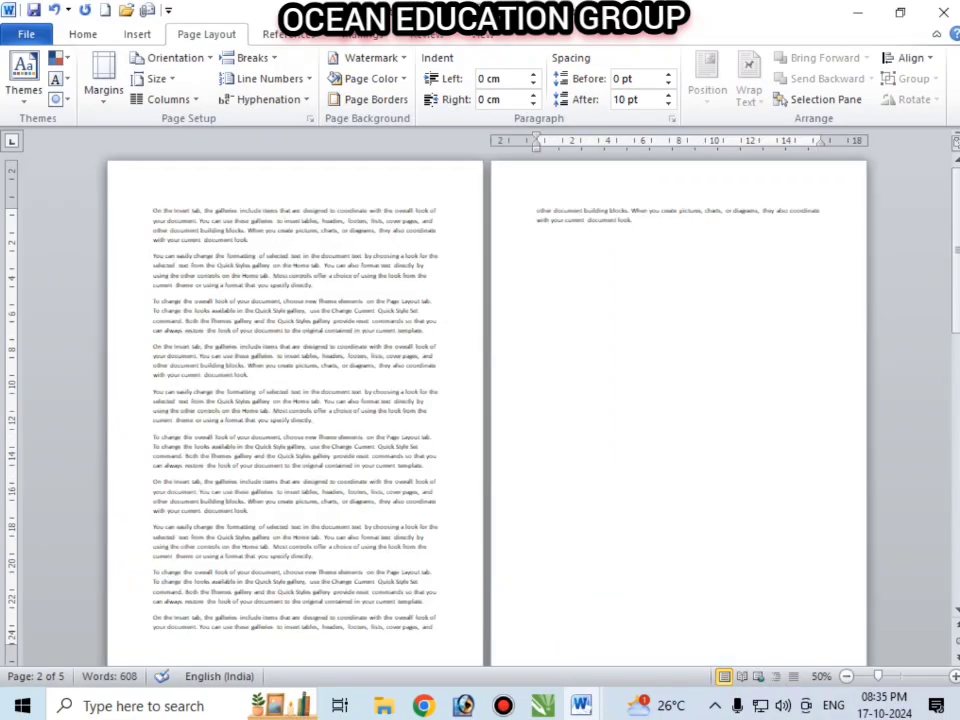
scroll(487, 400, up, 1)
scroll(487, 400, up, 10)
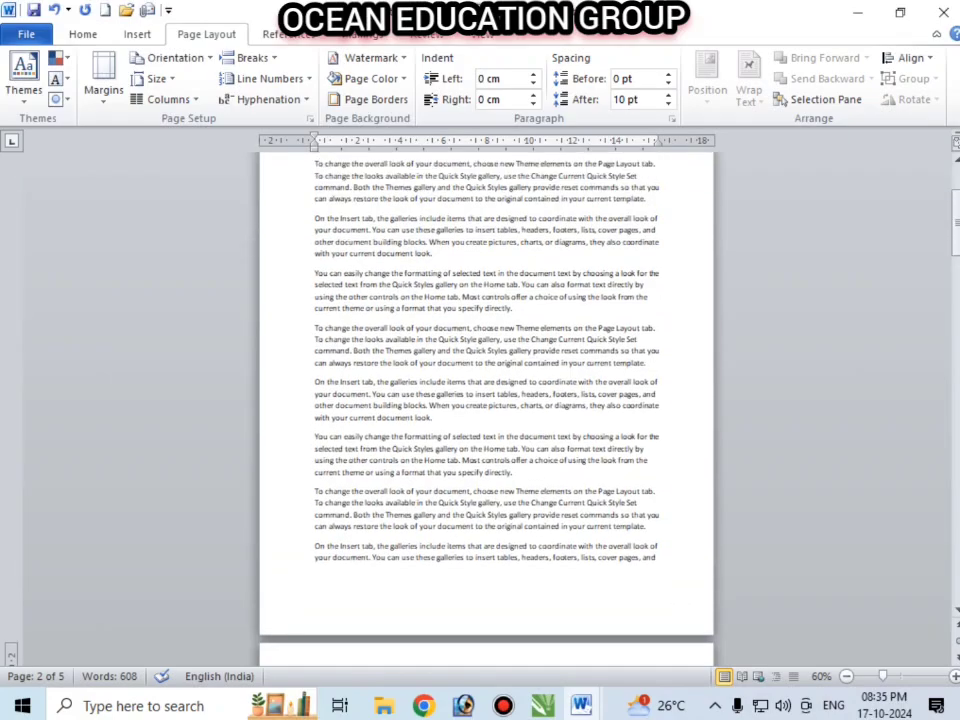
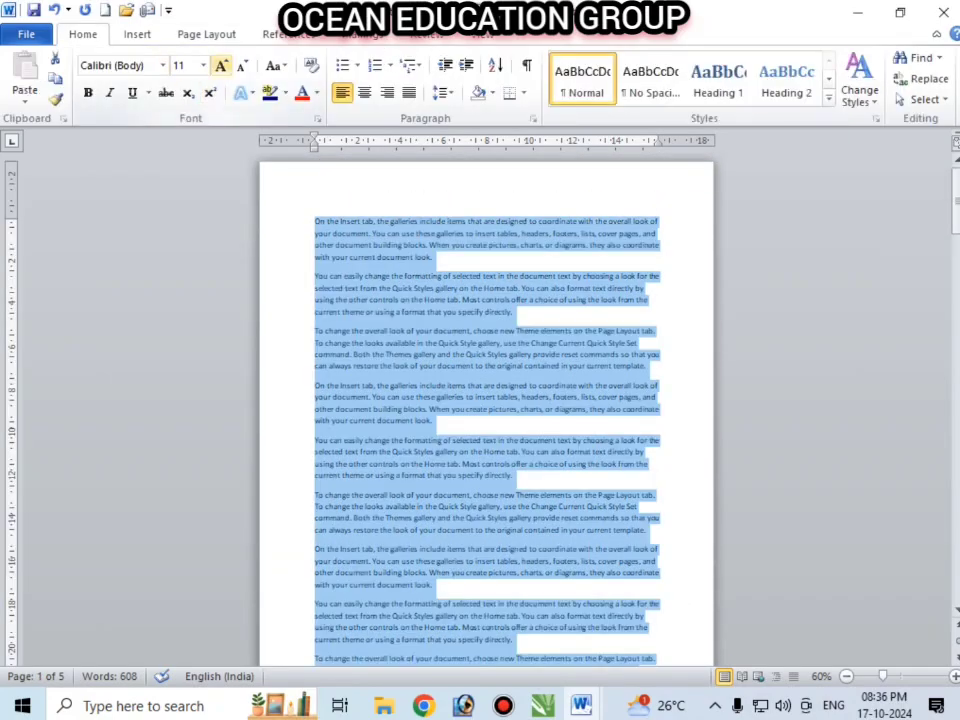
click(221, 65)
click(221, 65)
scroll(487, 400, down, 3)
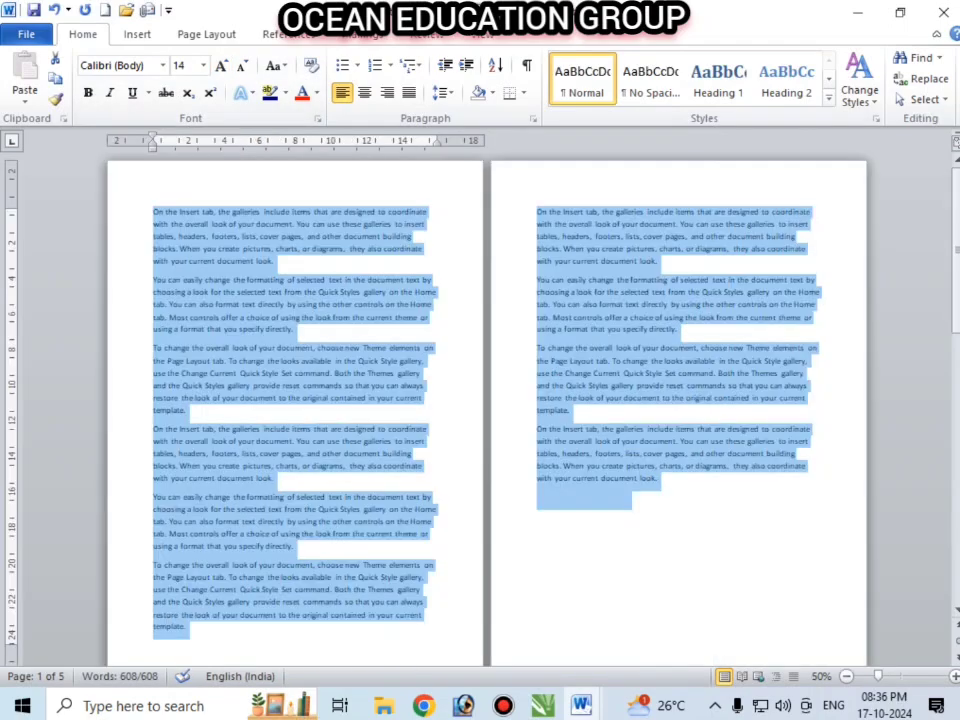
scroll(487, 400, up, 2)
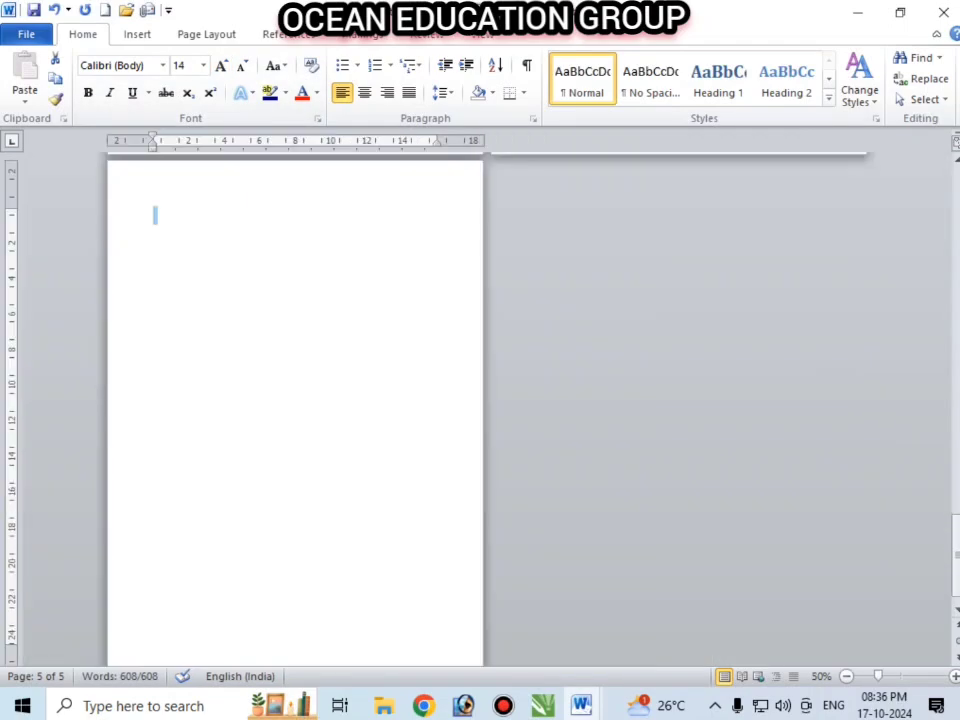
scroll(487, 400, up, 10)
scroll(487, 400, up, 6)
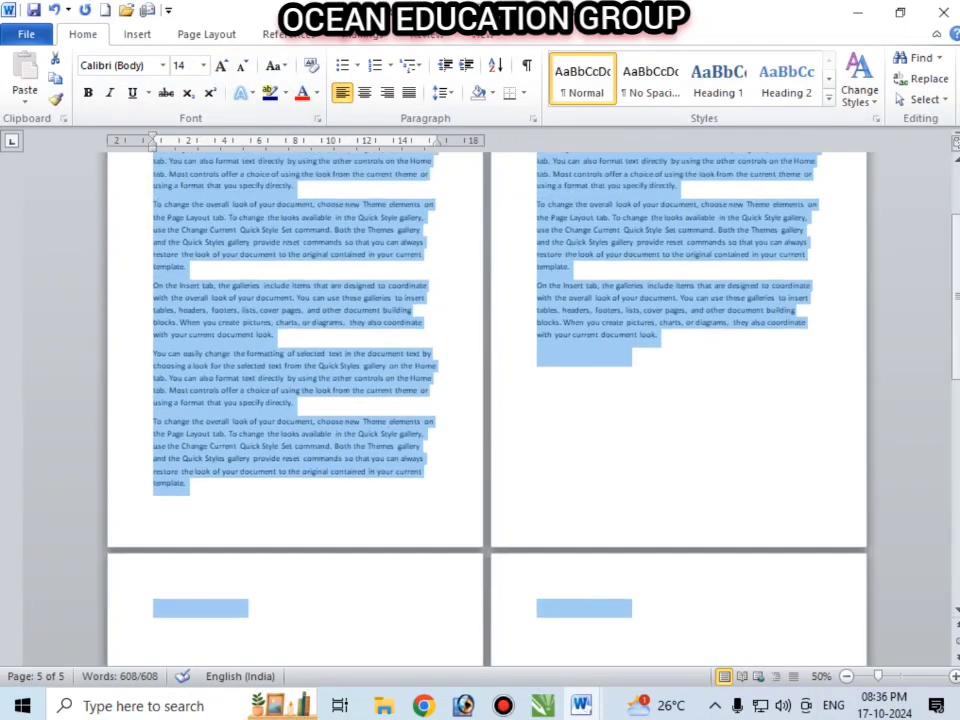
click(274, 260)
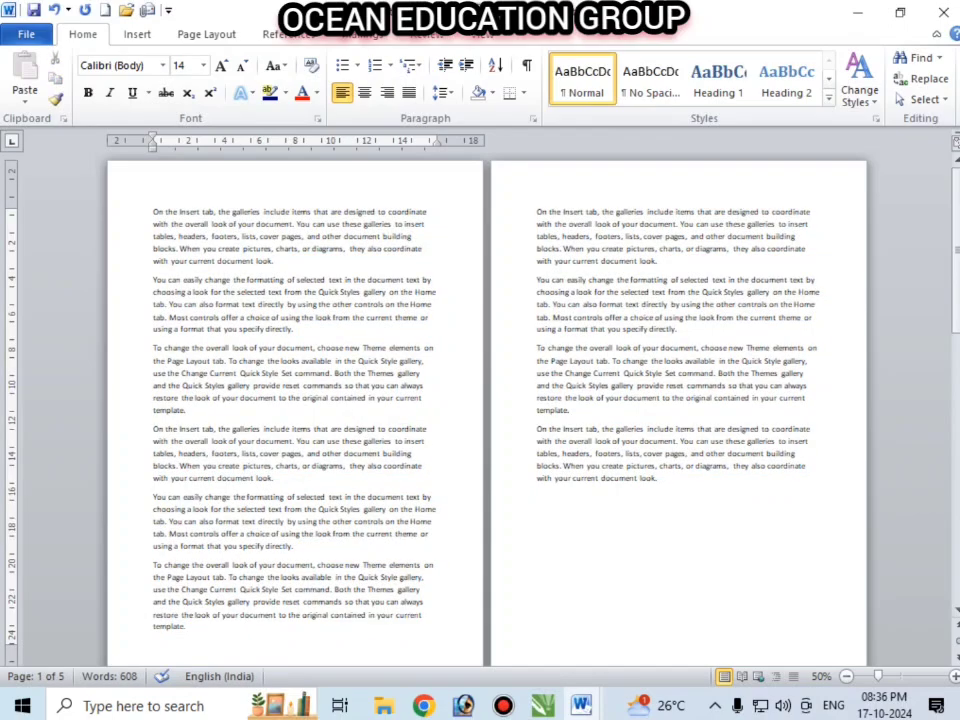
- Set the paper size to Letter, 21.59 cm x 27.94 cm, and switch it back to A4, 21 cm x 29.7 cm
click(206, 34)
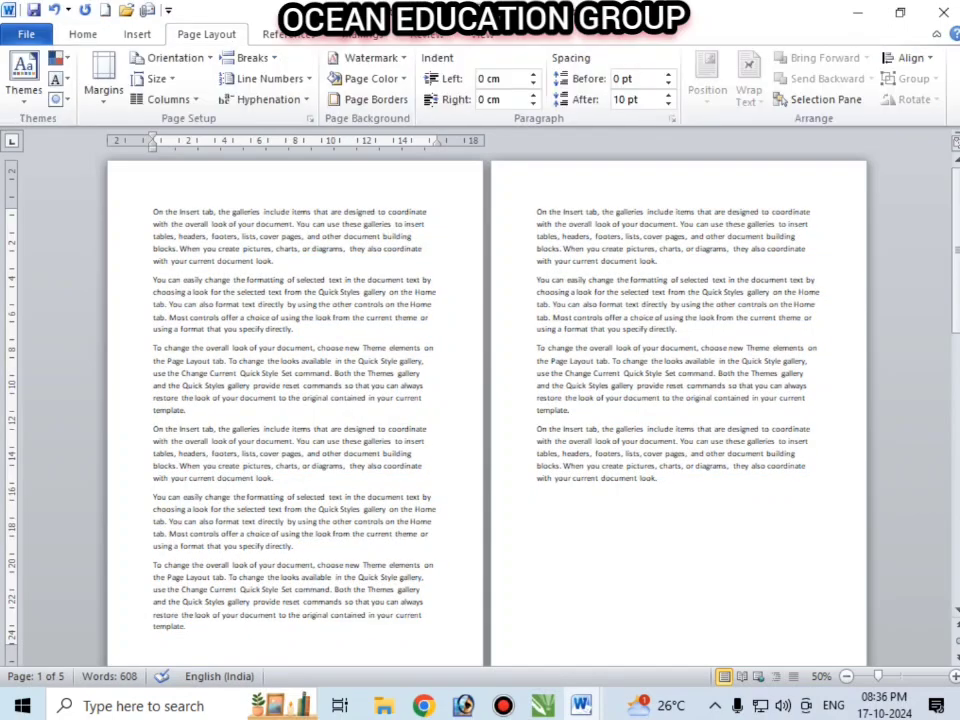
click(157, 78)
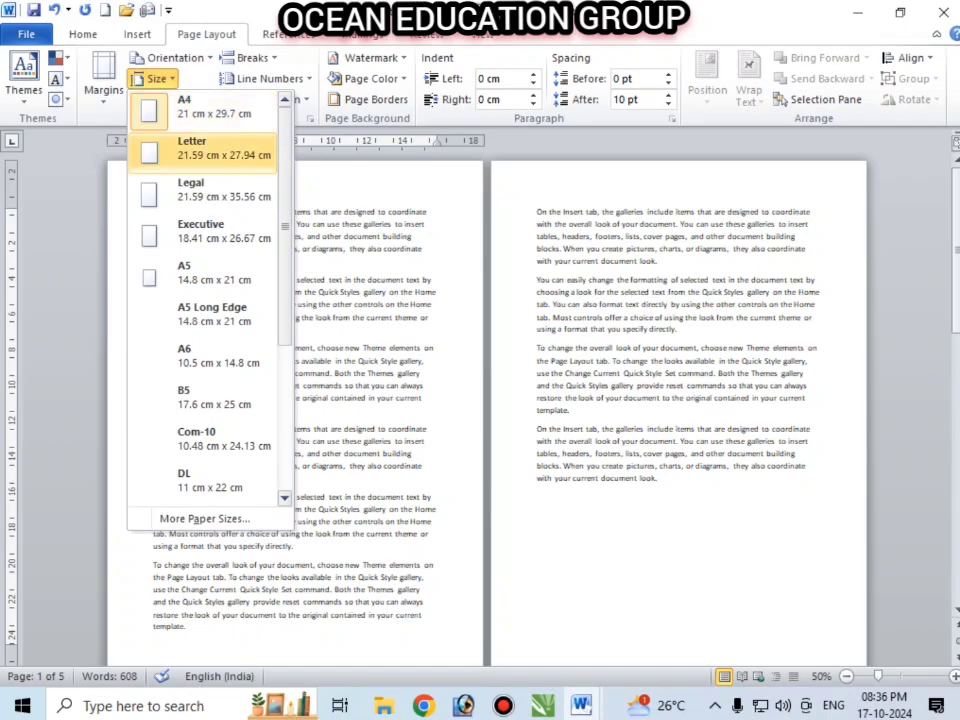
click(222, 148)
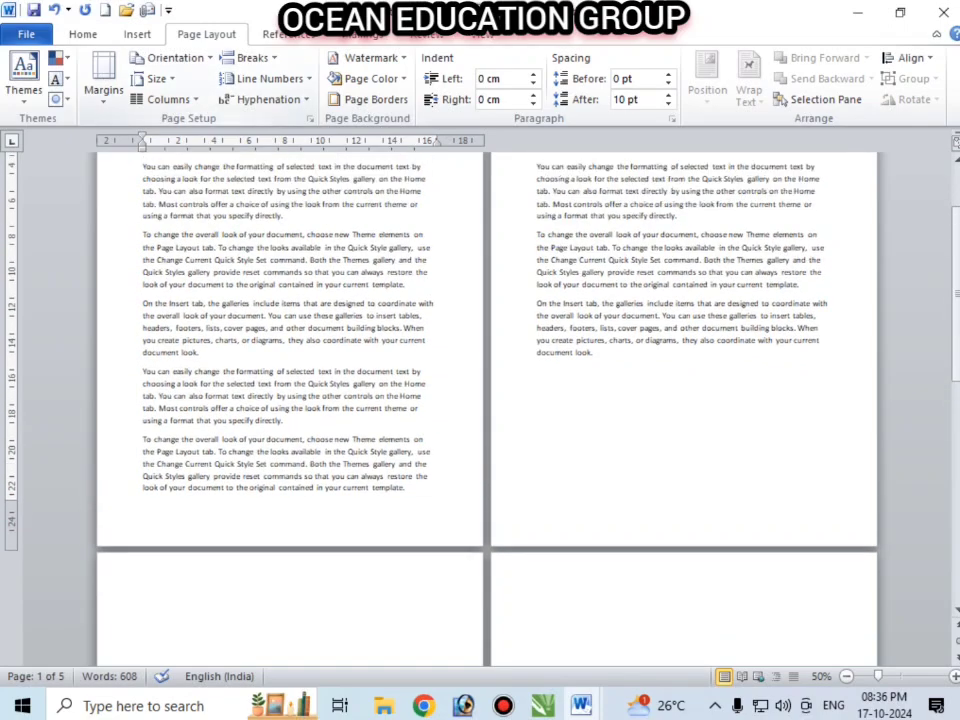
click(157, 78)
click(210, 108)
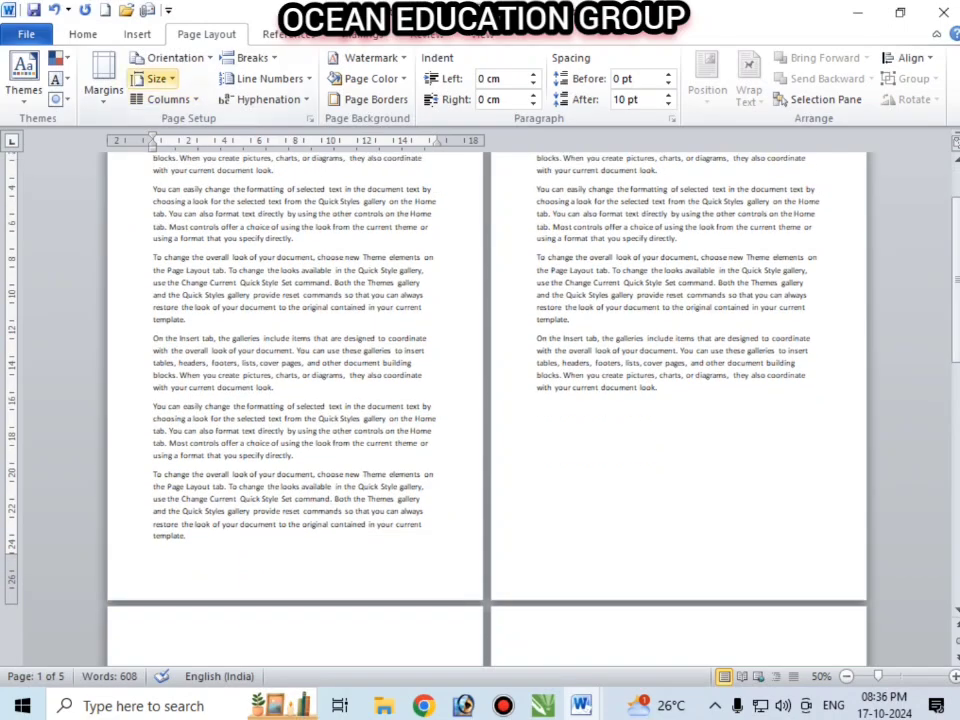
- Set the document's paper size to A3, 29.7 cm x 42 cm
click(157, 78)
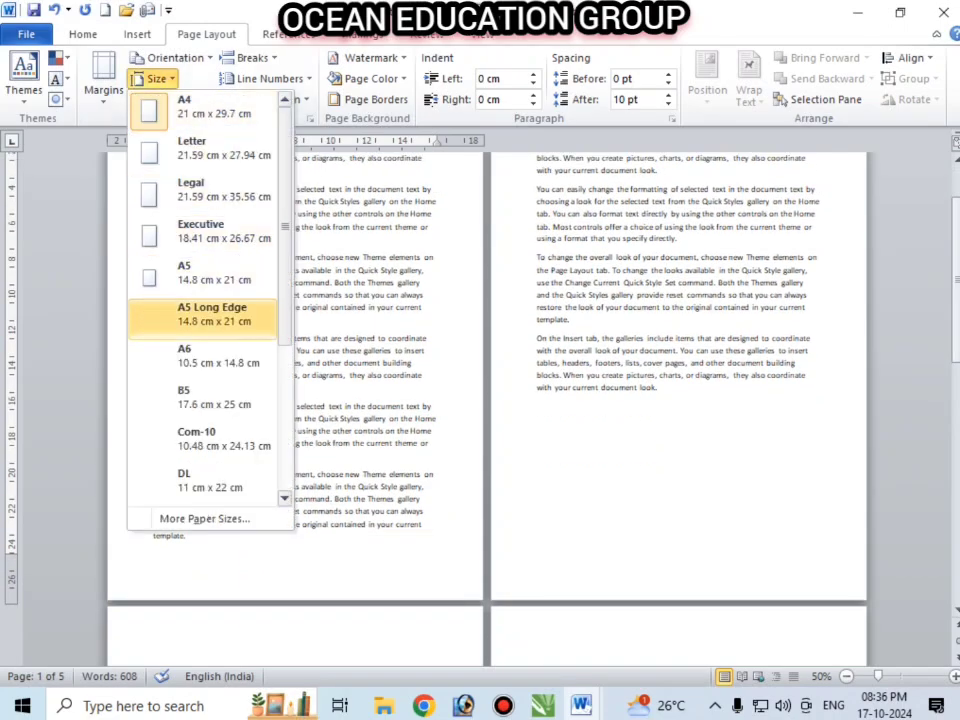
scroll(210, 210, down, 2)
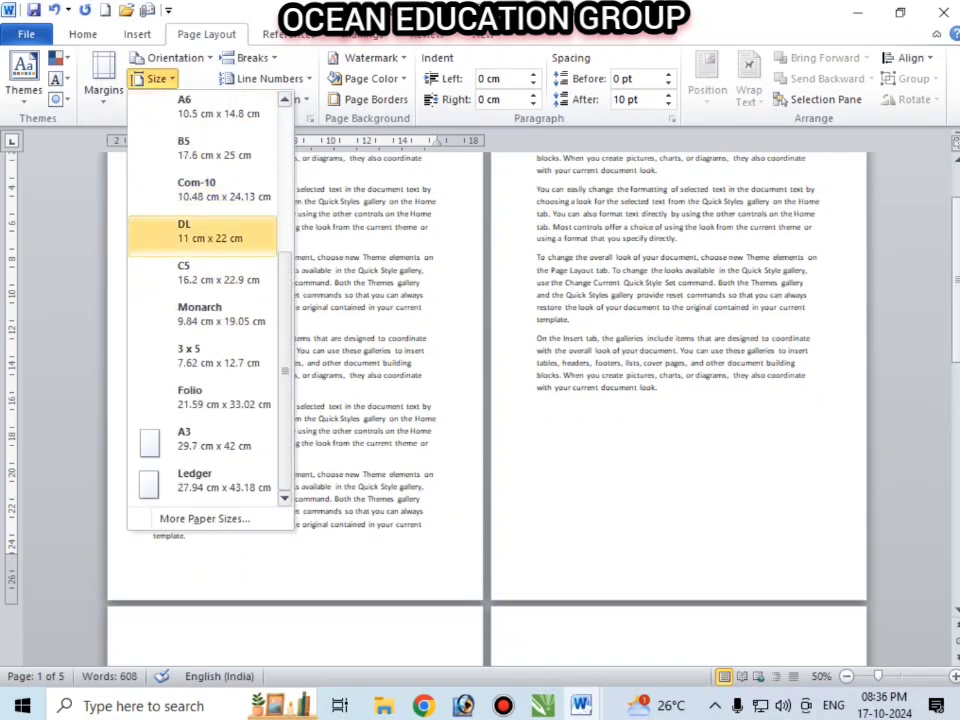
scroll(210, 230, up, 2)
scroll(210, 230, down, 2)
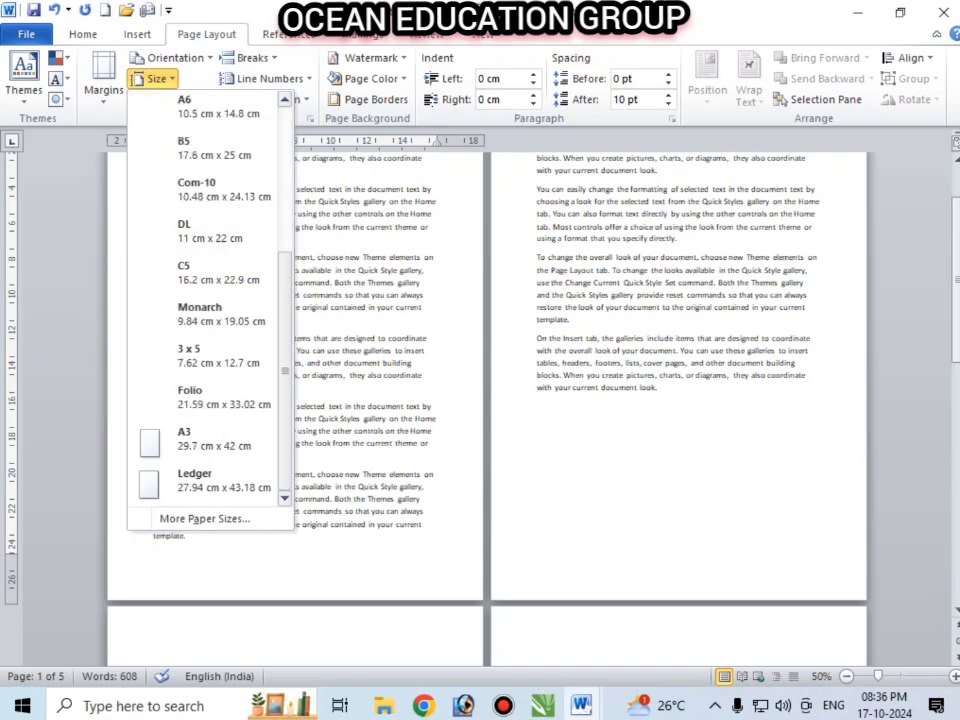
click(210, 440)
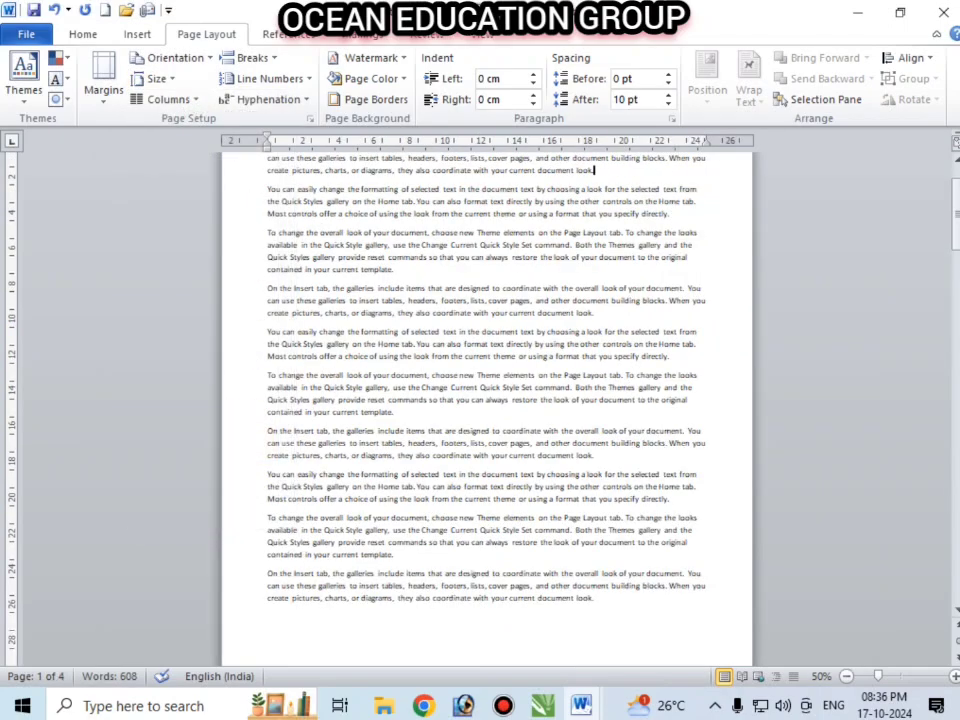
scroll(487, 412, down, 1)
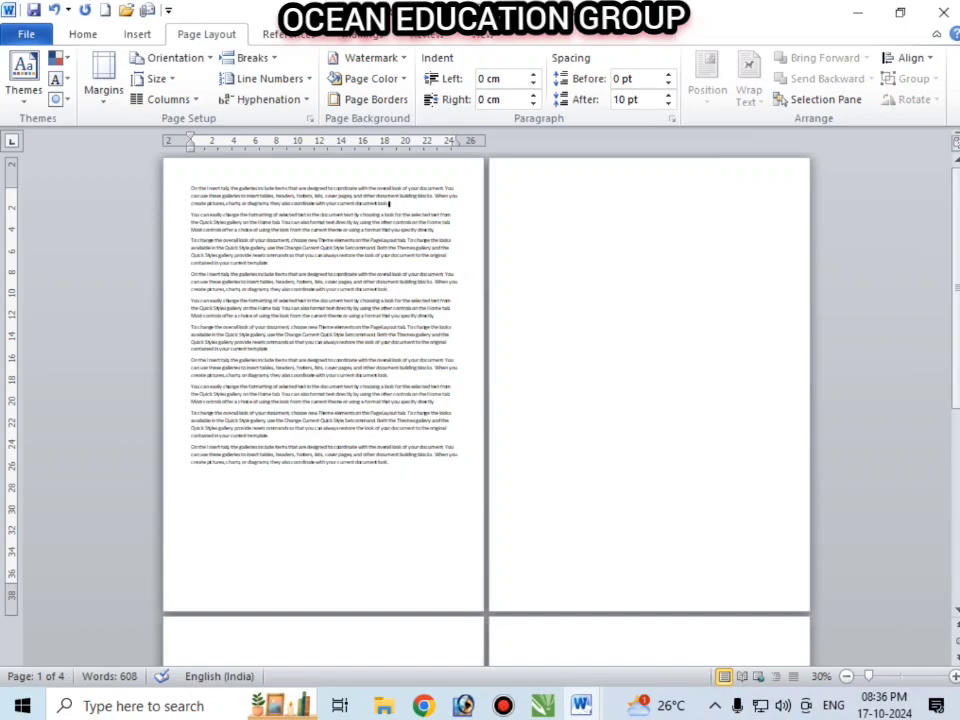
- Set the paper size to A6, 10.5 cm x 14.8 cm, and change it to B5, 17.6 cm x 25 cm
click(155, 78)
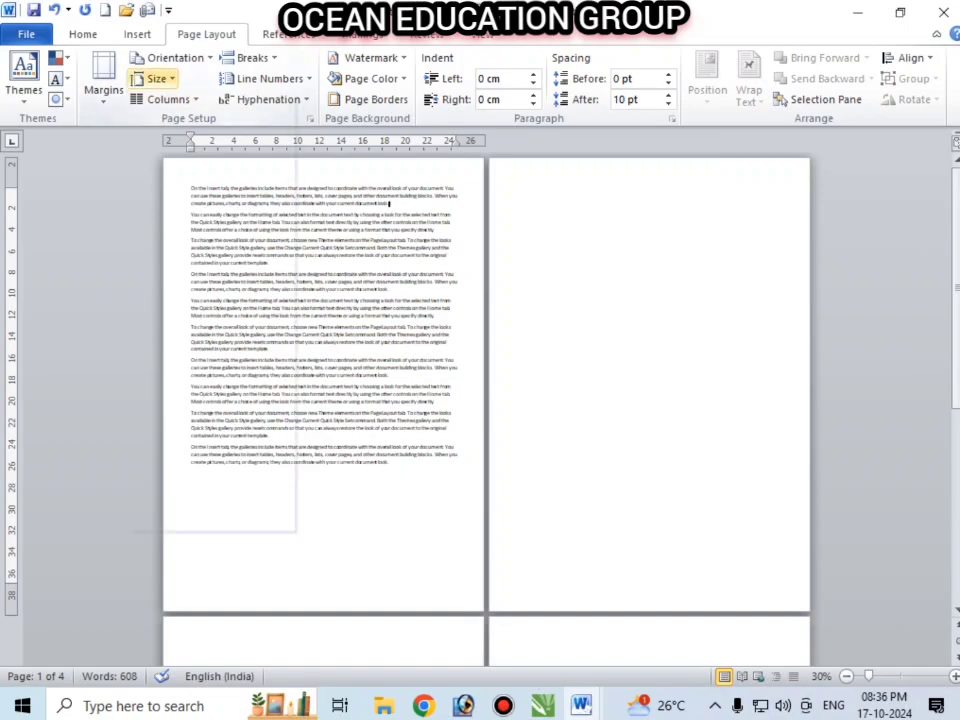
click(210, 148)
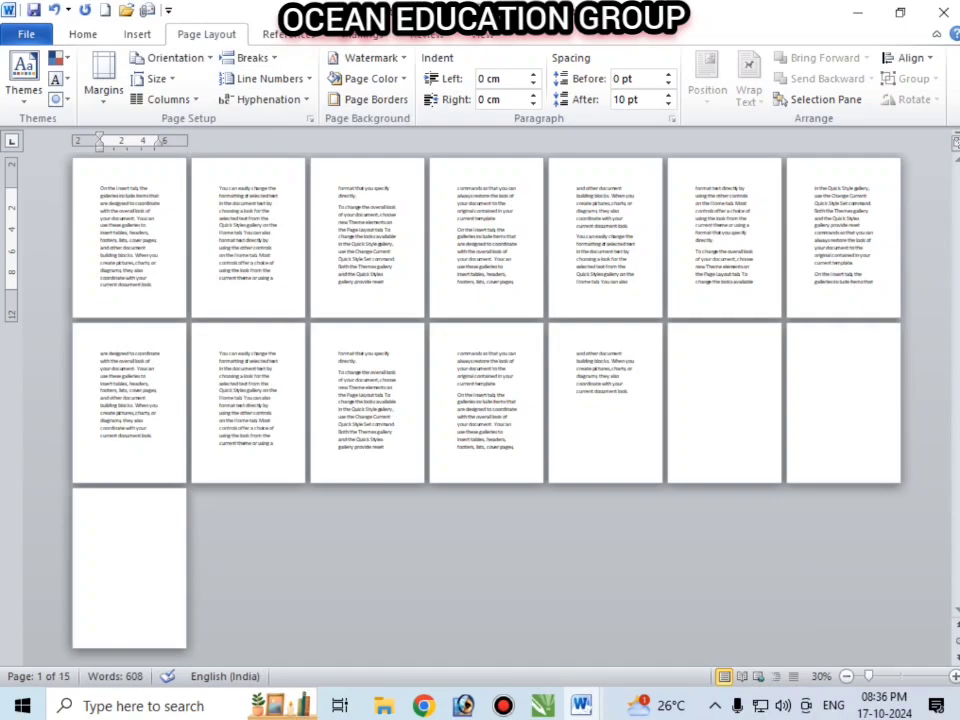
click(155, 78)
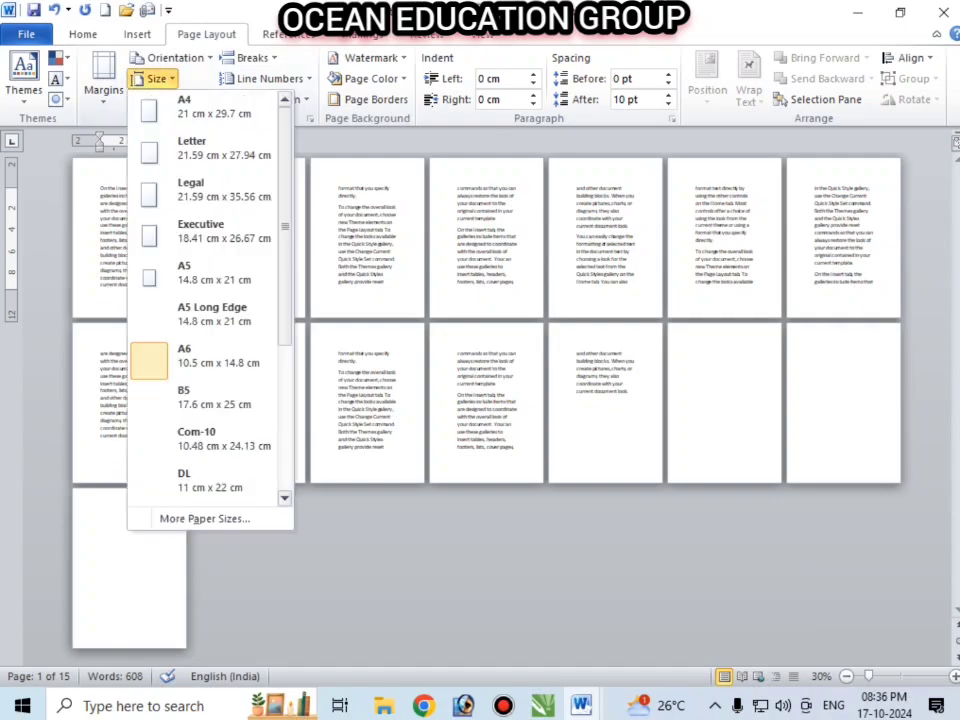
click(205, 396)
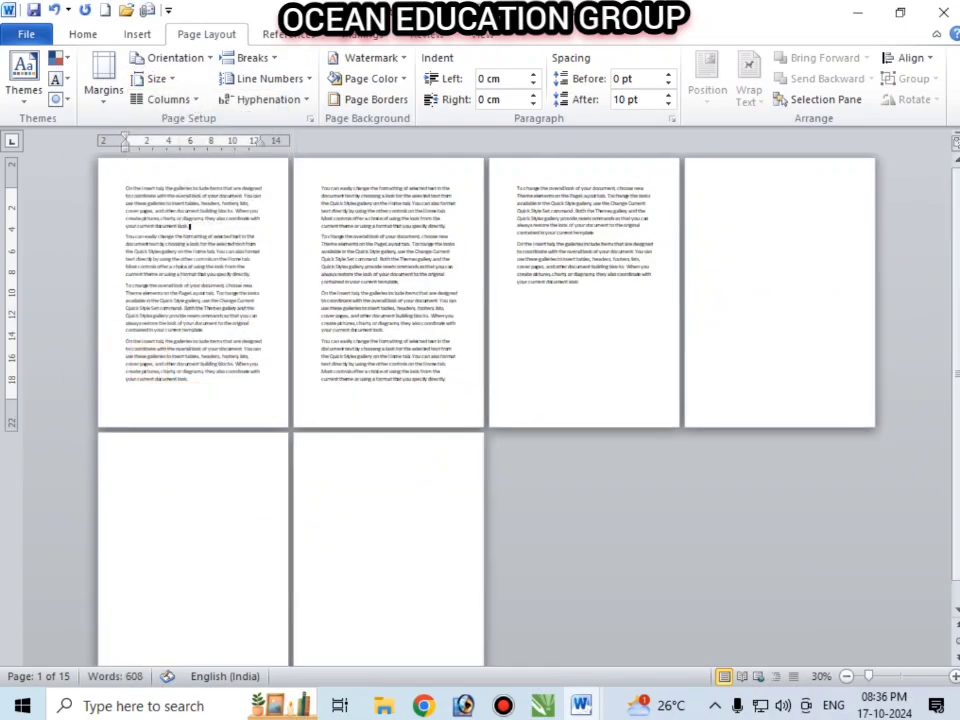
- Apply a custom paper size 12 cm wide and 15 cm high to the whole document, and undo it
click(155, 78)
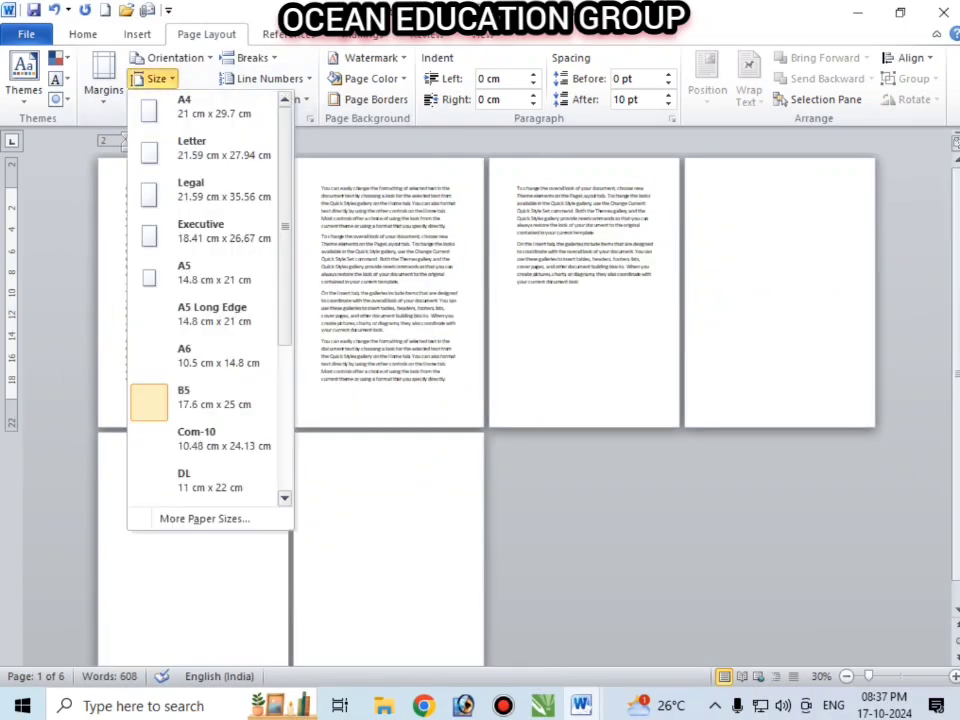
scroll(205, 300, down, 2)
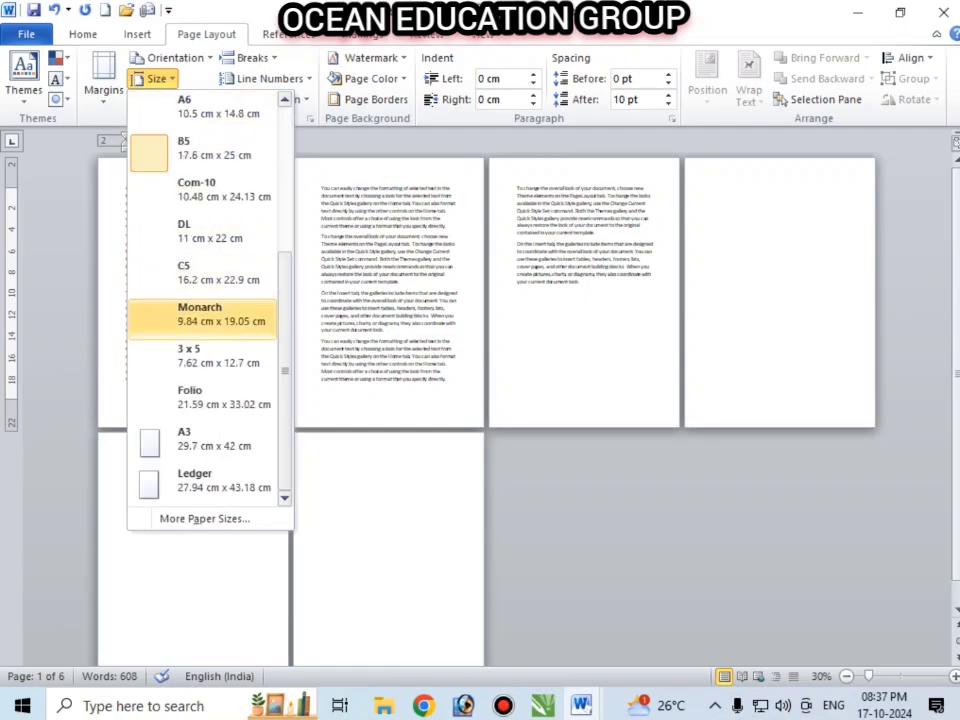
click(204, 518)
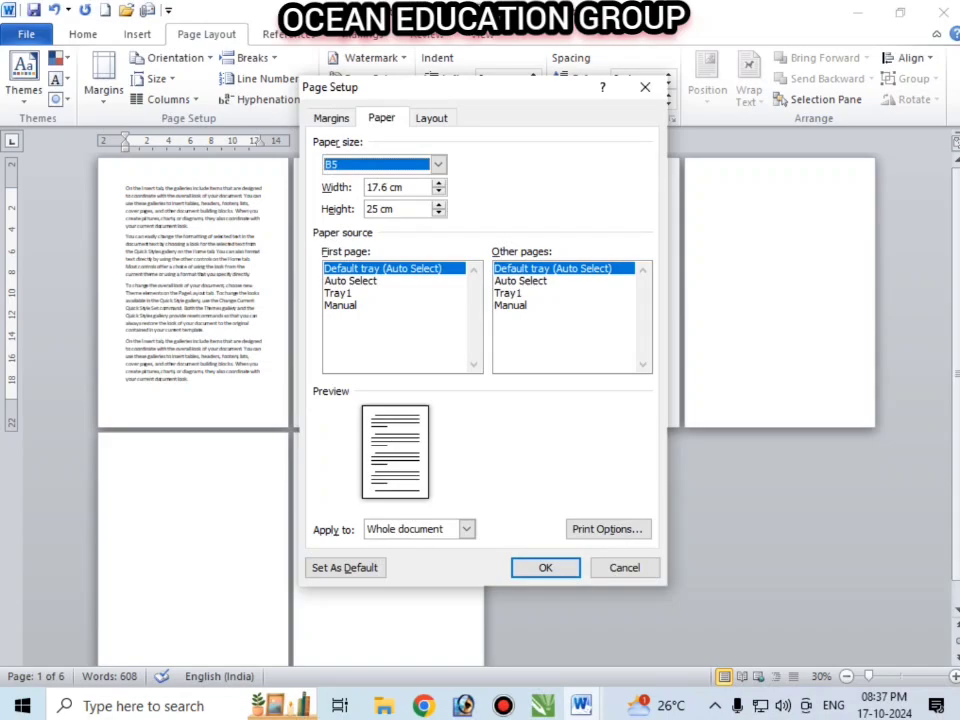
key(Tab)
text(12)
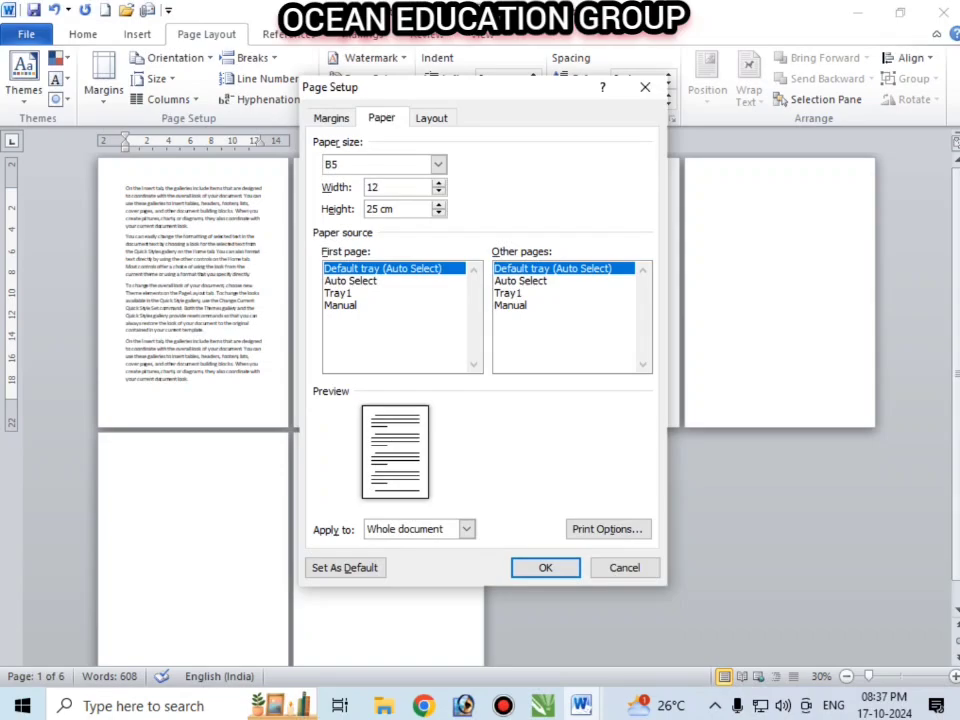
key(Tab)
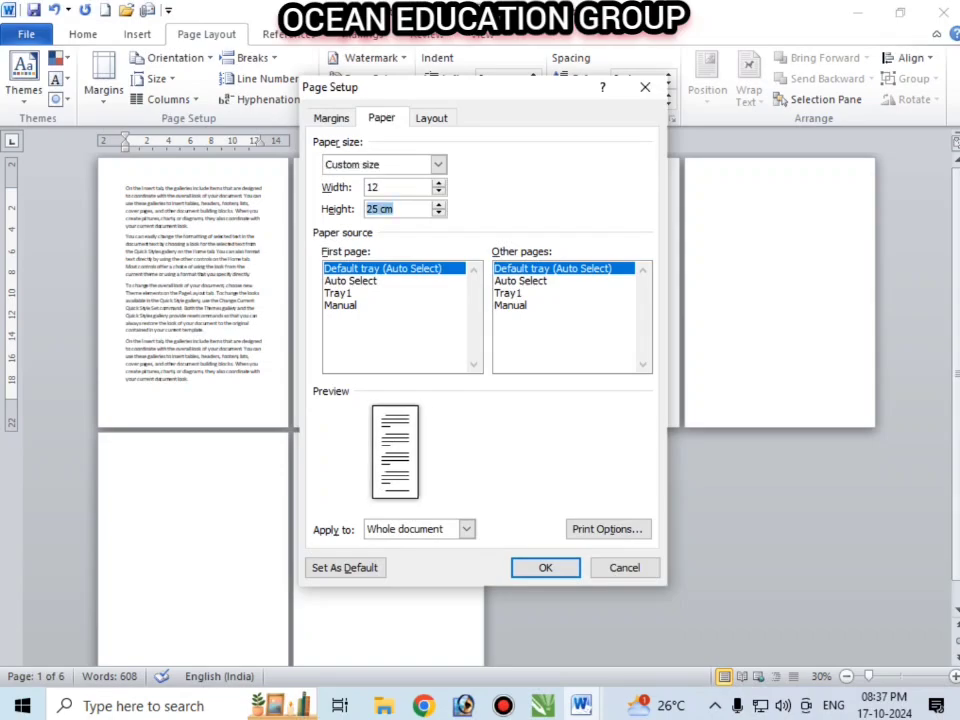
text(15)
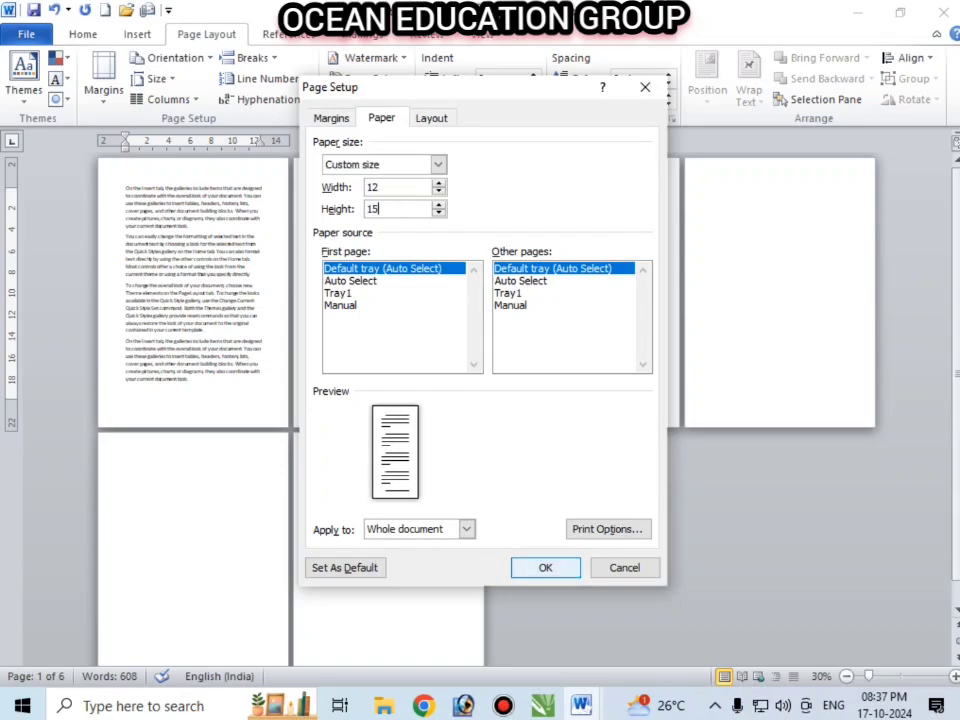
key(Return)
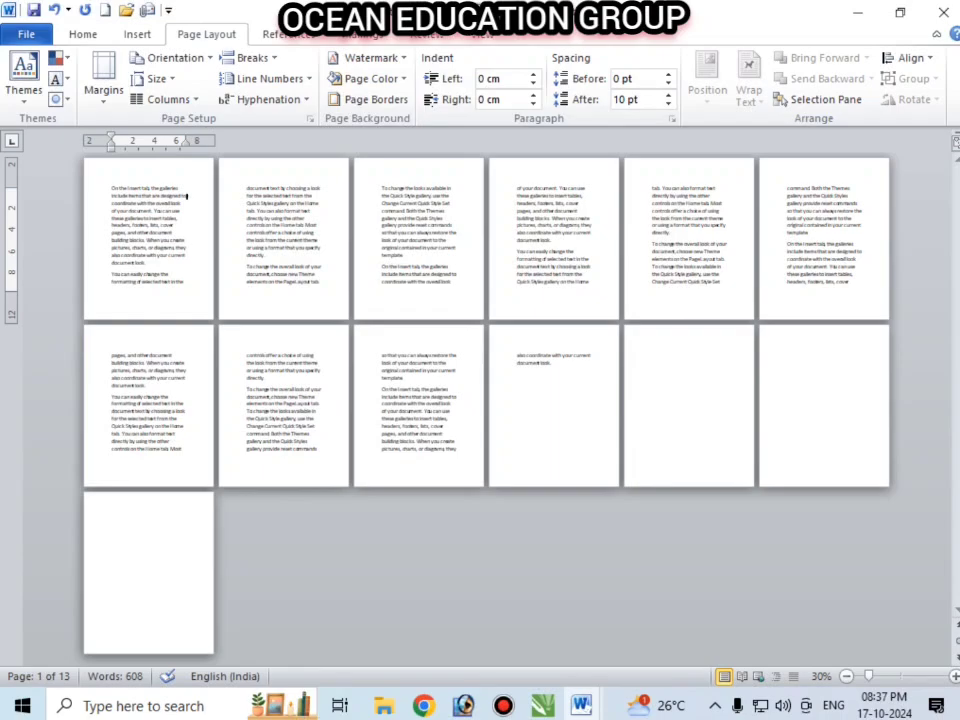
key(ctrl+z)
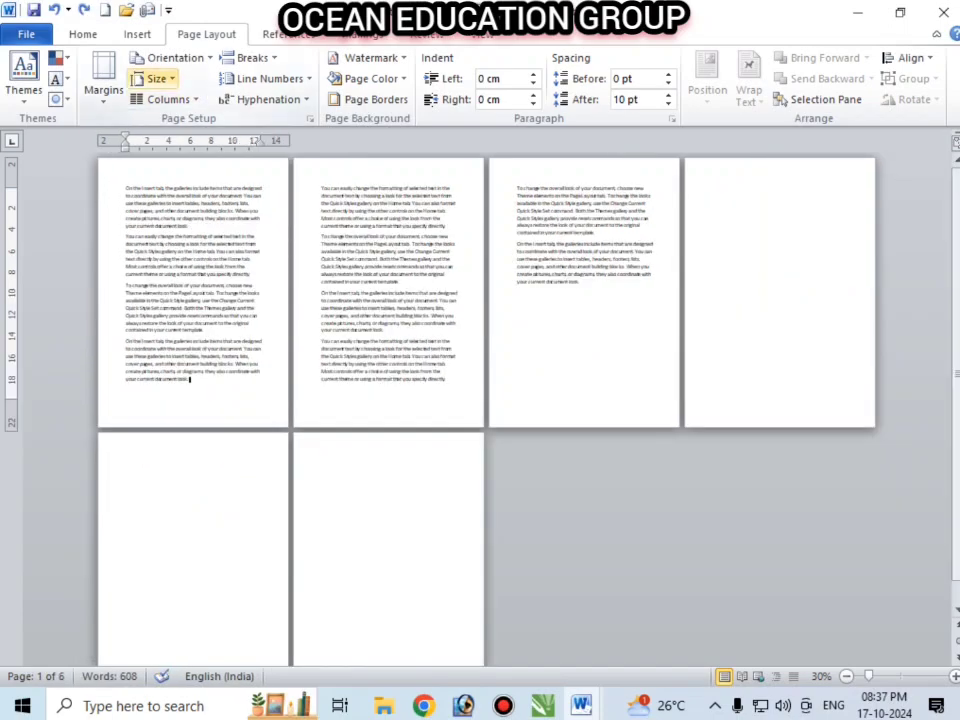
- Apply the B5 paper setup from this point forward, starting at the end of the first page's text
click(157, 78)
click(204, 518)
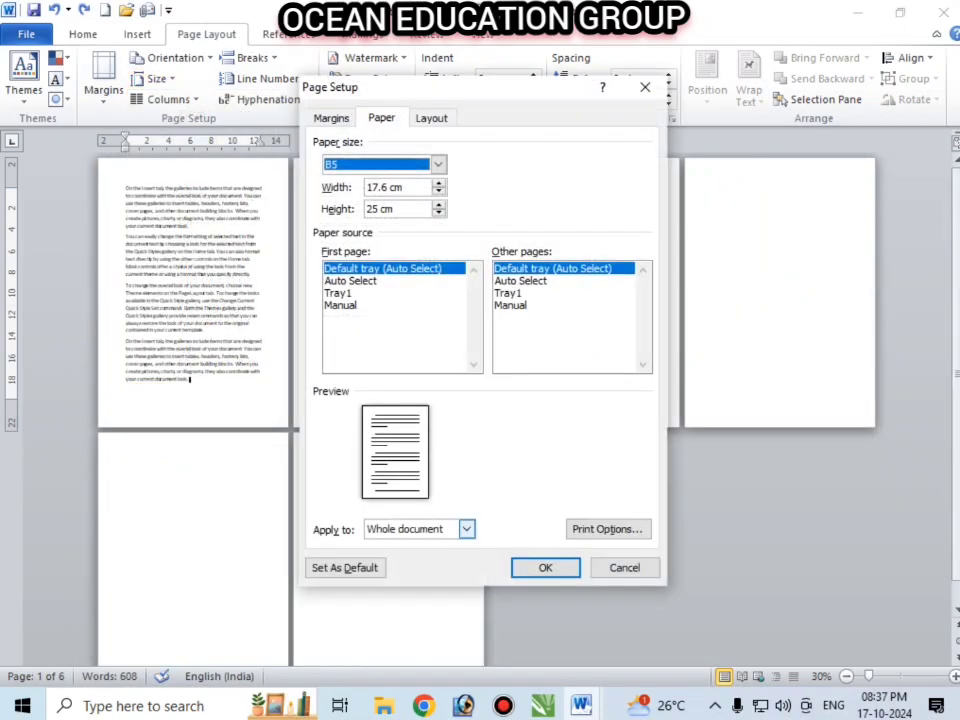
click(466, 529)
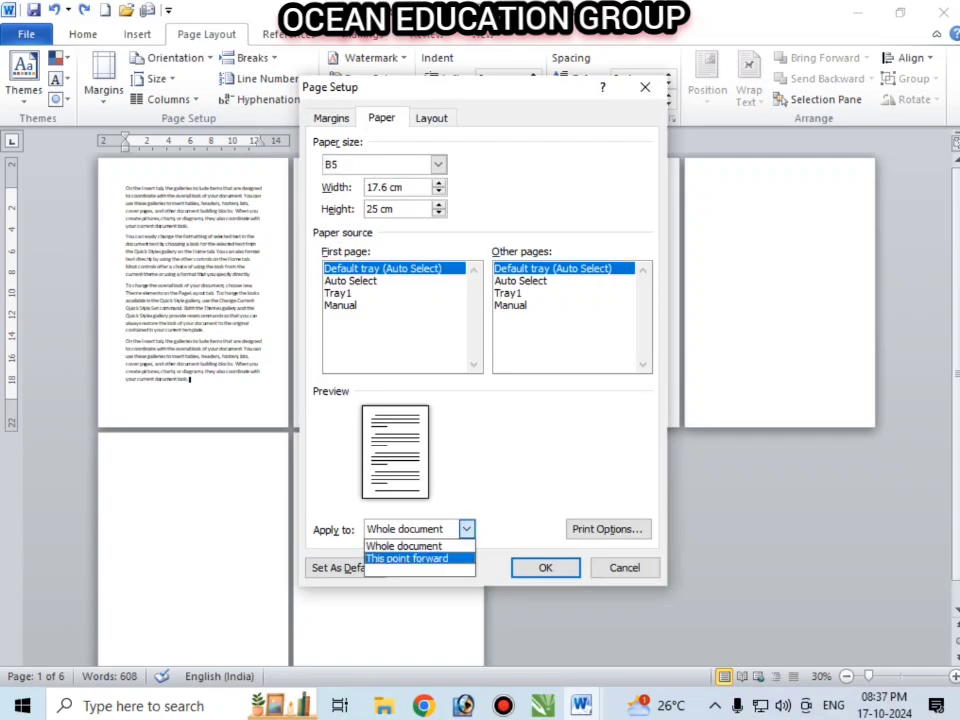
click(408, 559)
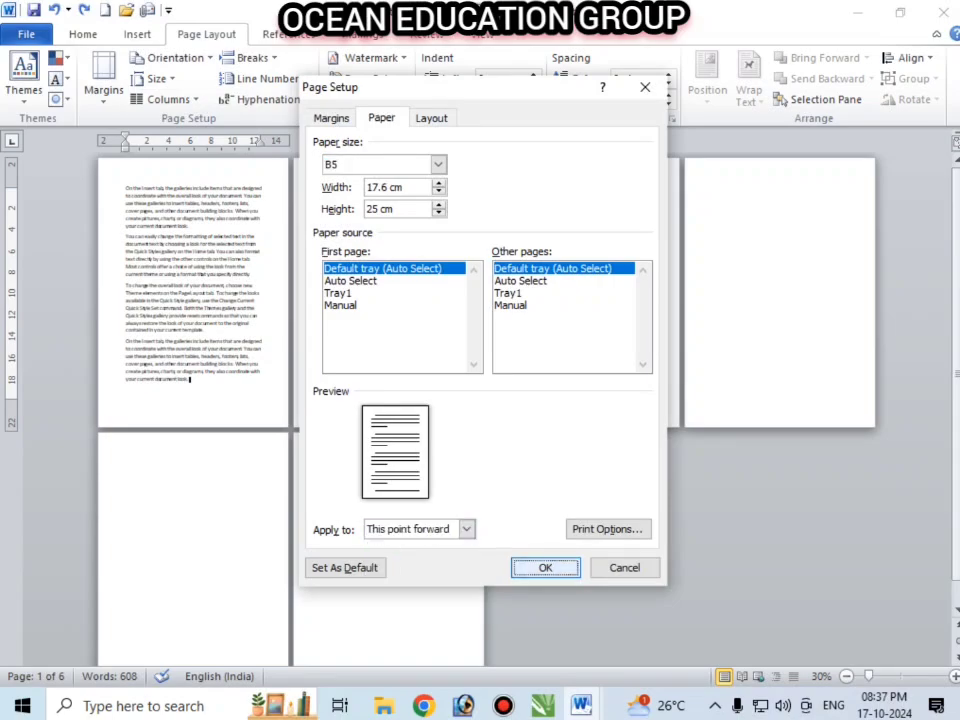
click(545, 567)
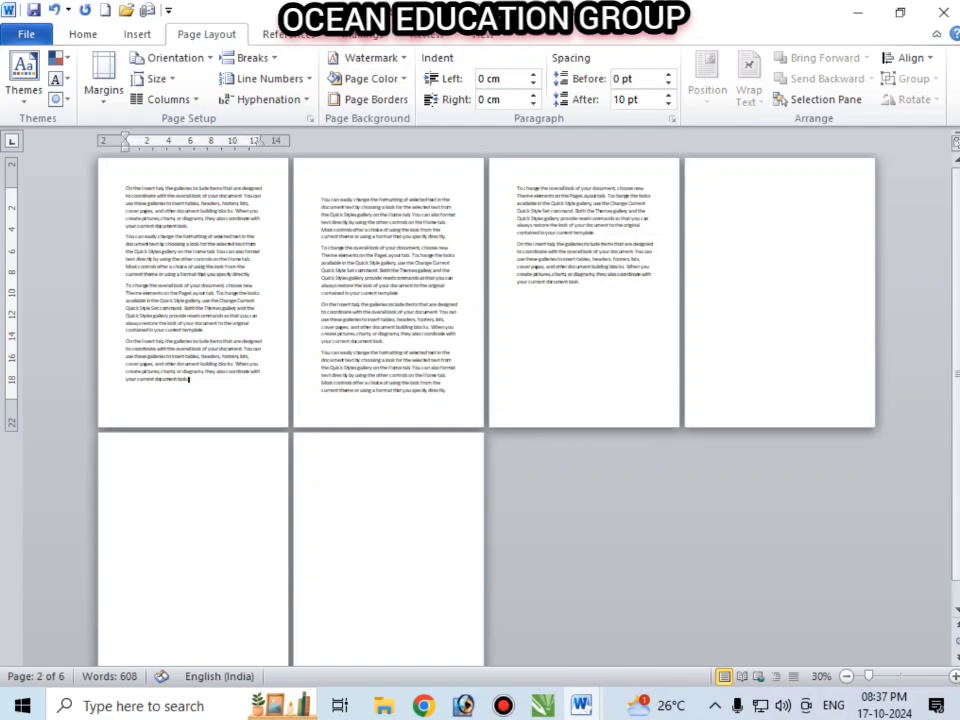
- Try a custom paper size on this section only, 16.6 cm wide and taller than B5, and undo it
click(155, 78)
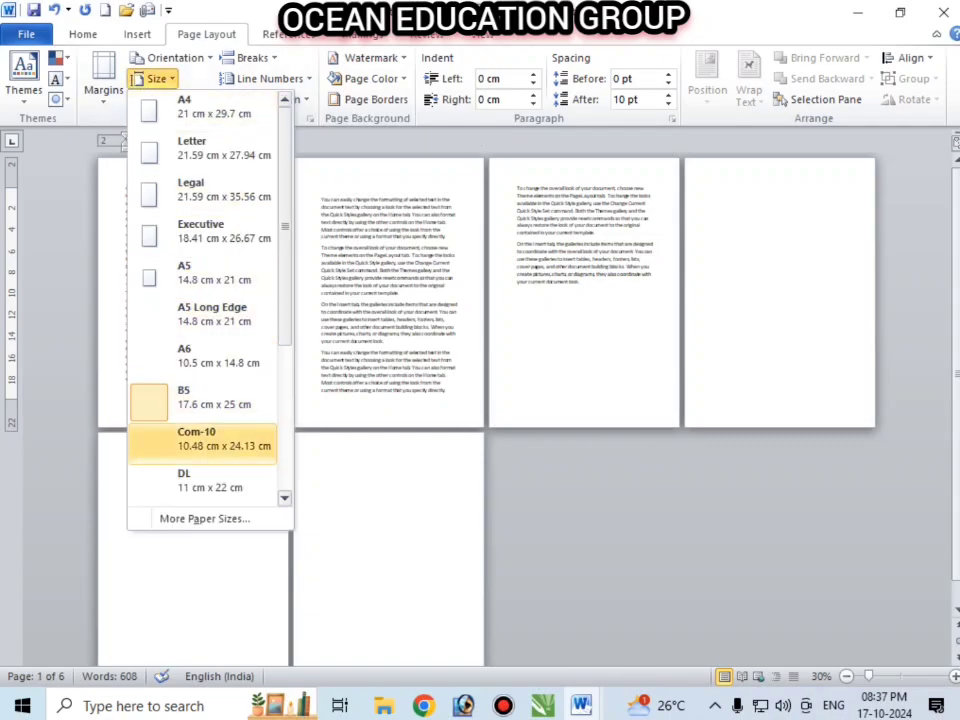
click(204, 518)
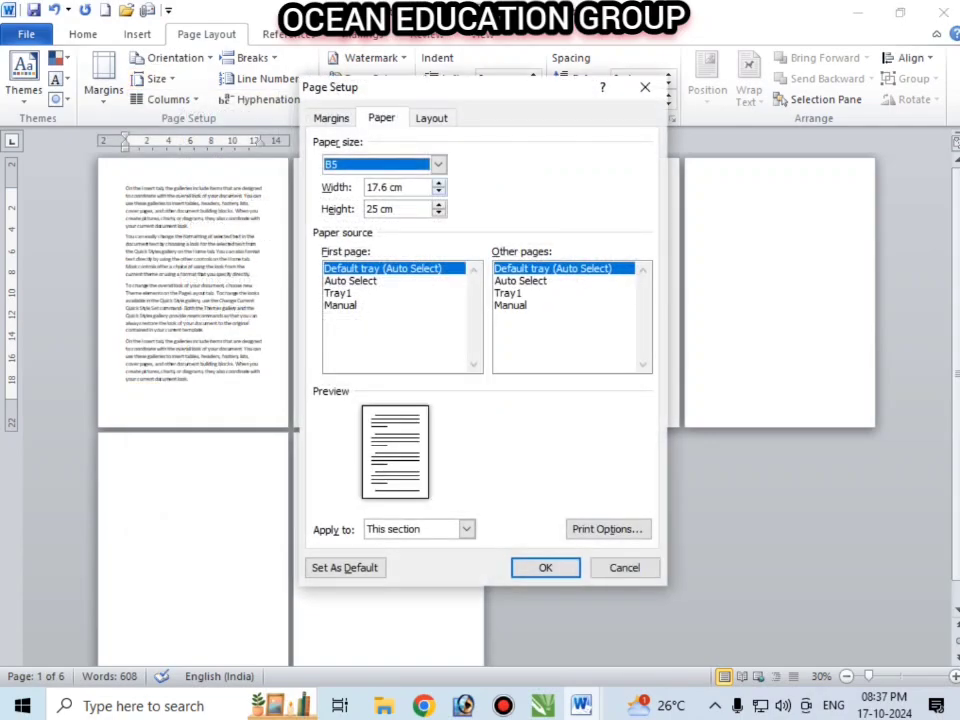
click(439, 191)
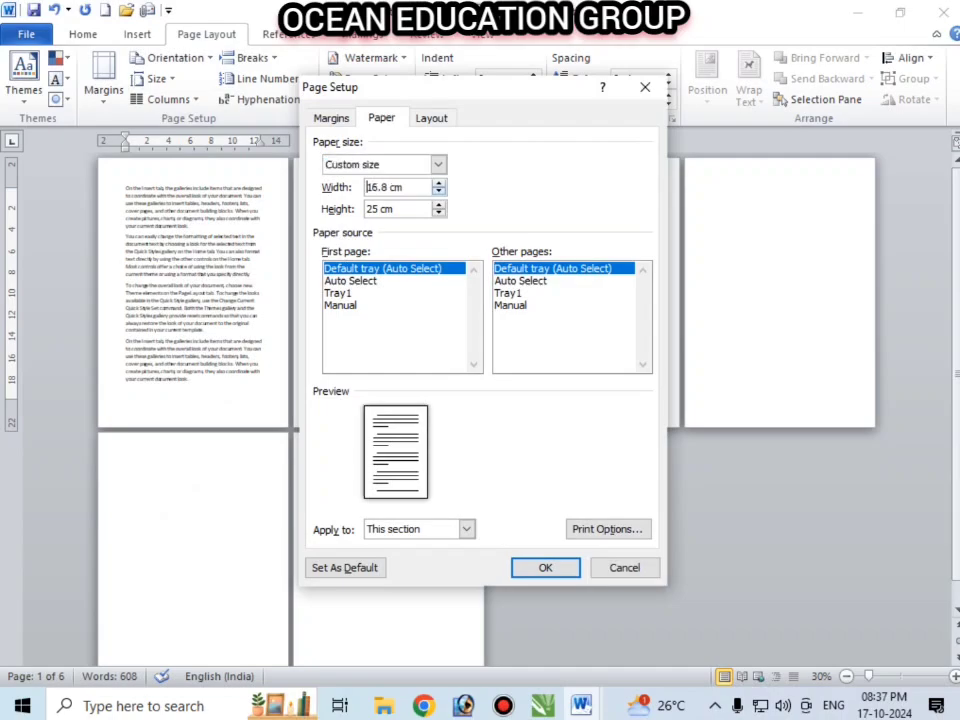
click(439, 205)
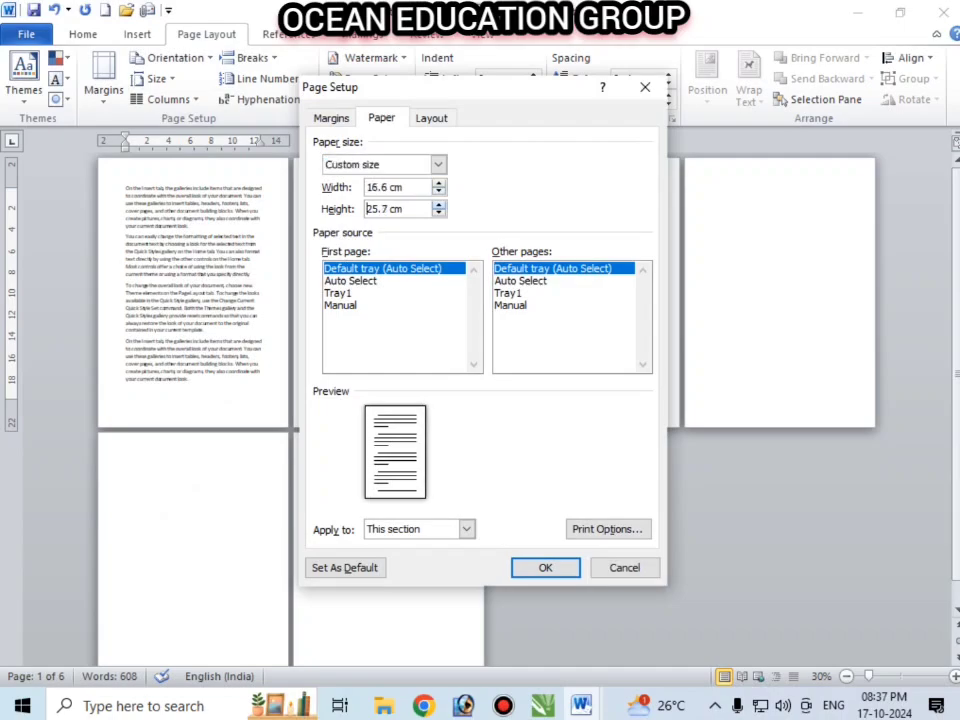
key(Return)
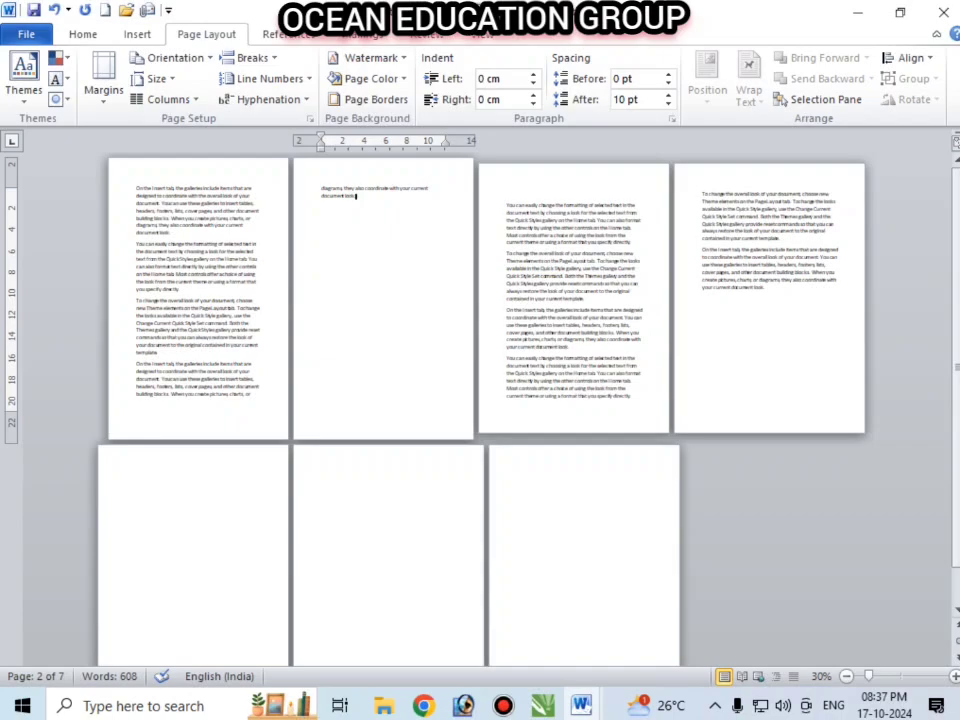
click(244, 226)
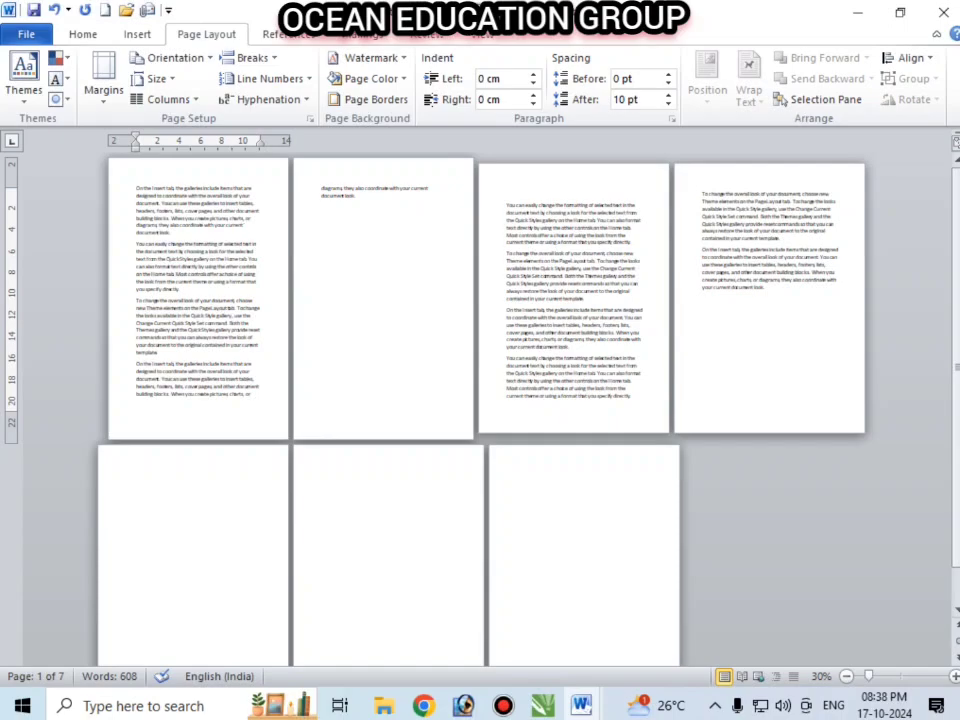
drag(507, 205, 608, 388)
click(703, 298)
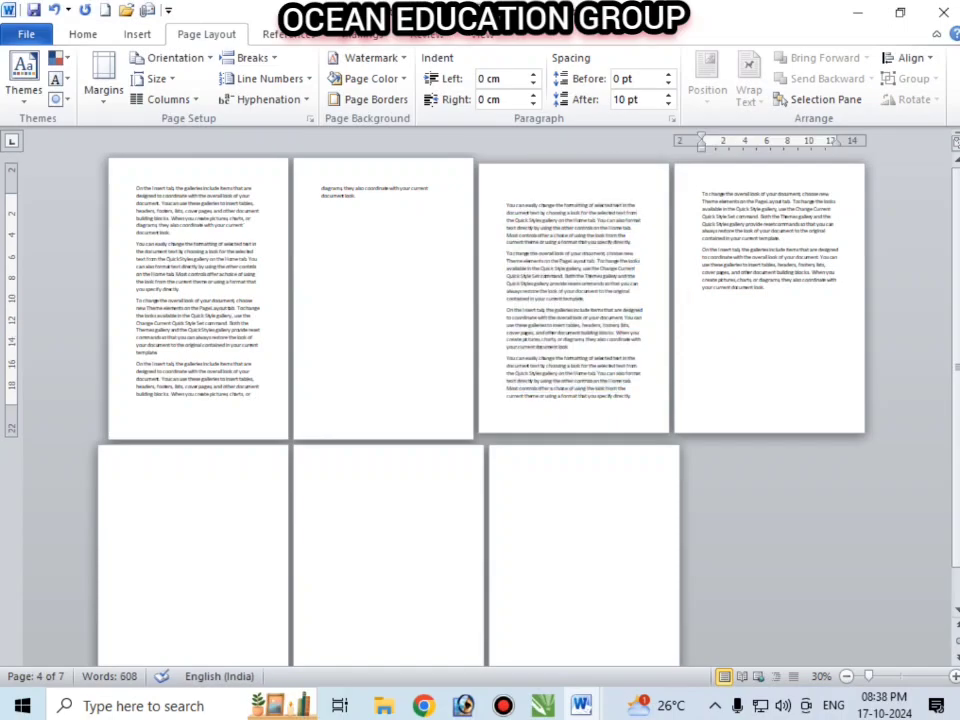
key(ctrl+z)
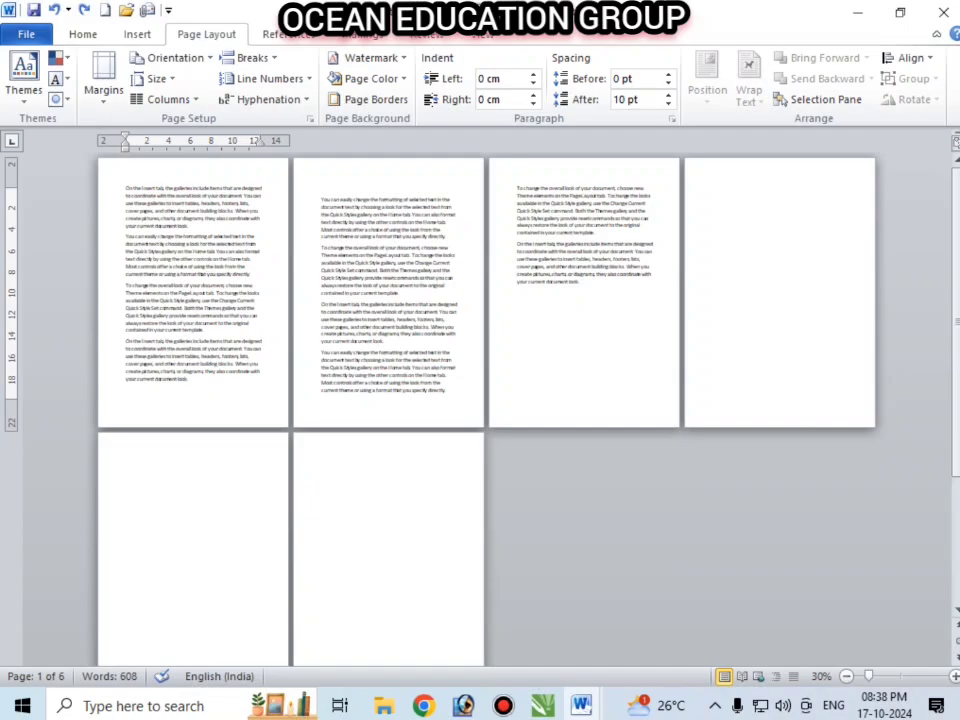
scroll(480, 400, up, 1)
click(168, 99)
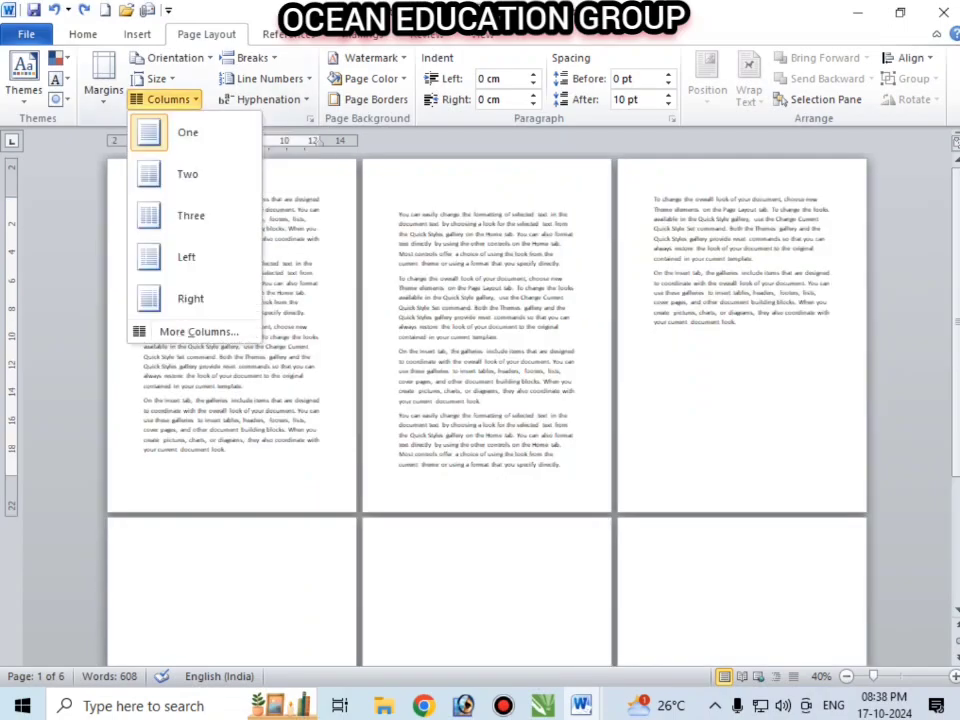
key(Escape)
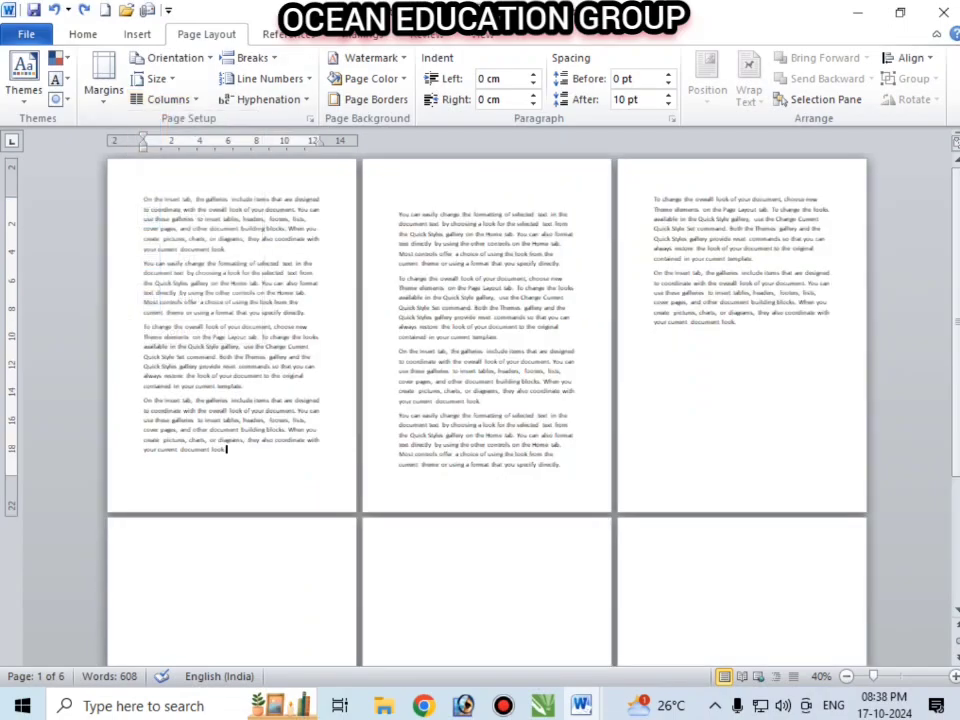
scroll(480, 400, up, 3)
scroll(480, 400, up, 9)
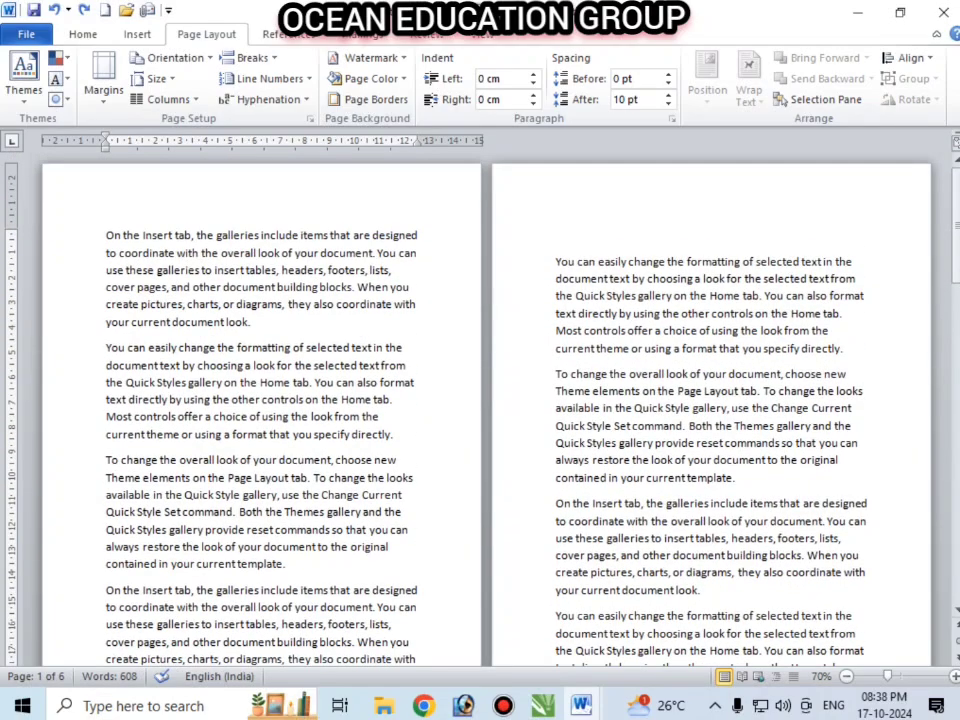
scroll(480, 400, up, 2)
drag(286, 257, 681, 569)
scroll(681, 569, down, 2)
click(512, 471)
scroll(480, 400, up, 2)
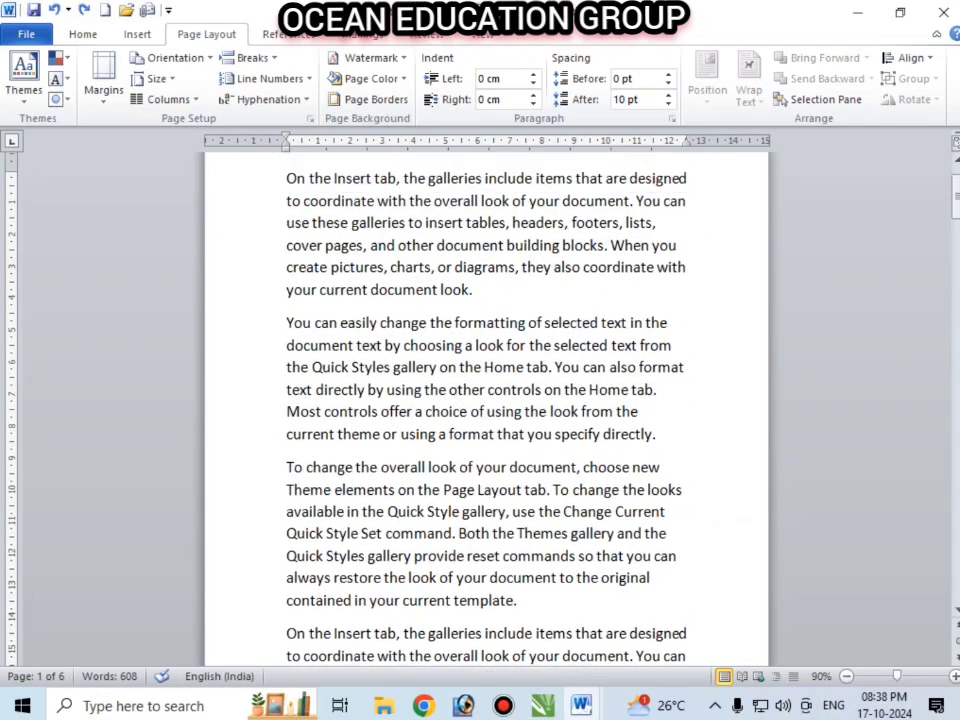
- Lay out the first two paragraphs of the document in two columns
drag(408, 302, 662, 514)
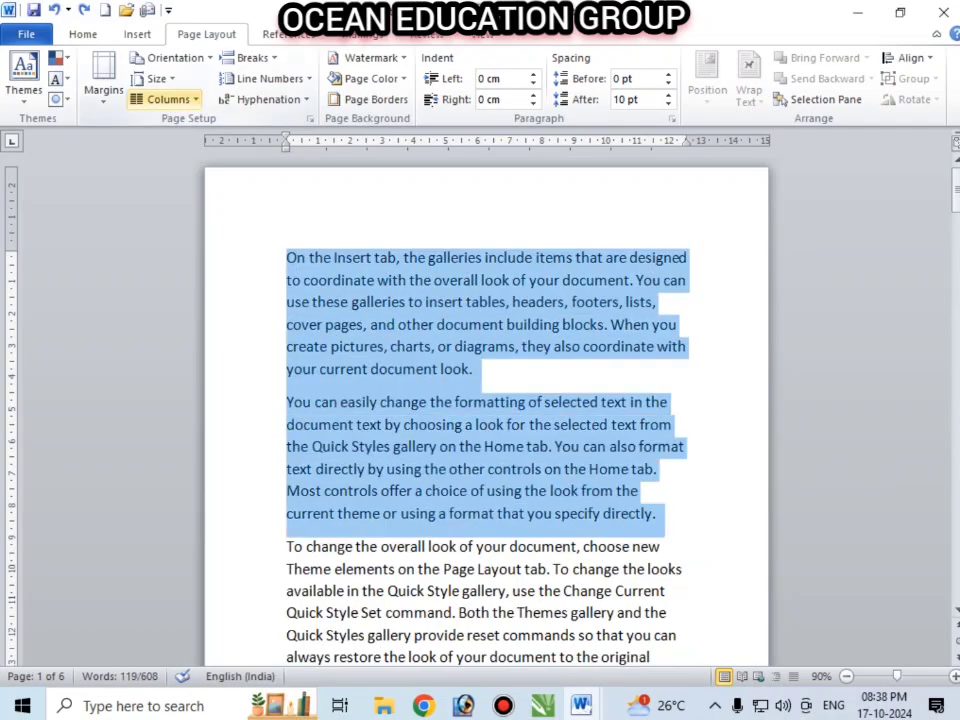
click(168, 99)
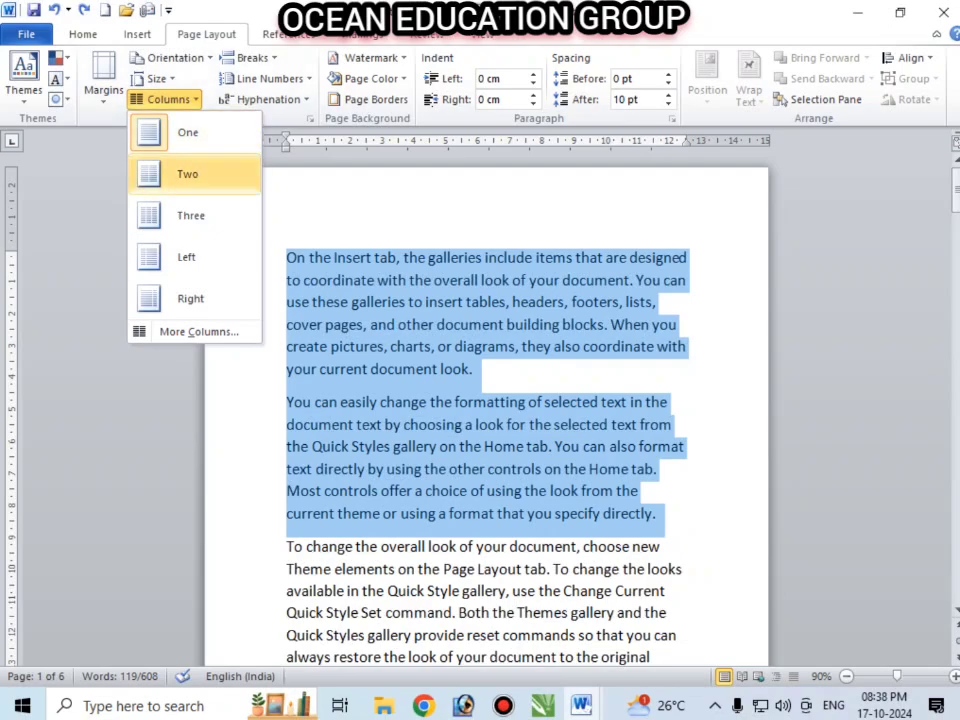
click(188, 174)
scroll(486, 380, down, 4)
scroll(486, 400, down, 3)
scroll(486, 400, up, 6)
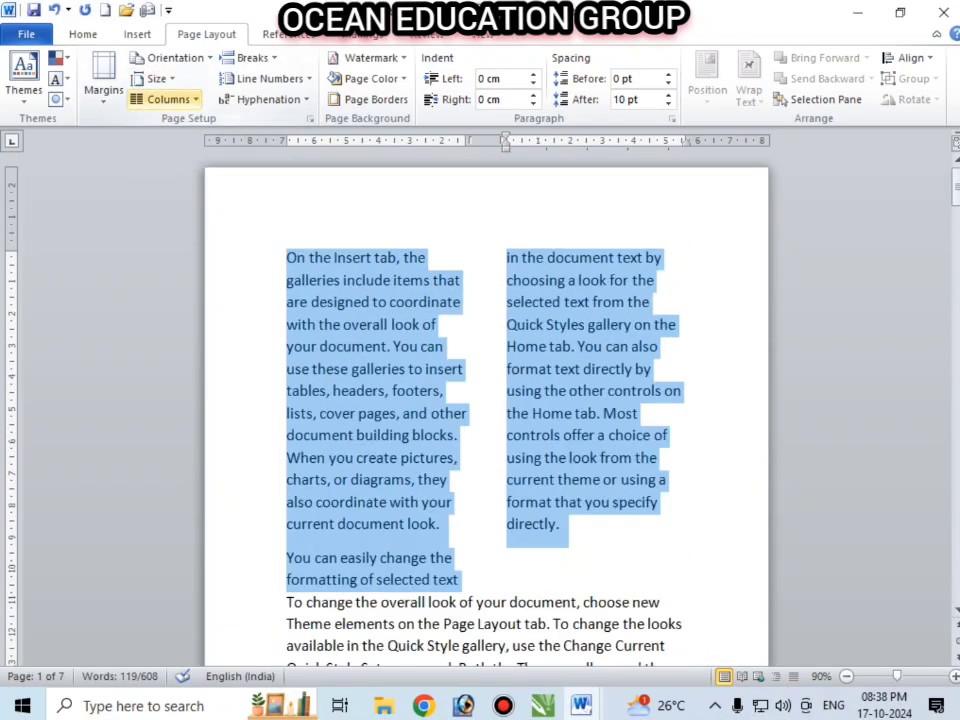
- Switch the first two paragraphs to three columns, and change them to the Left column preset
click(168, 99)
click(190, 215)
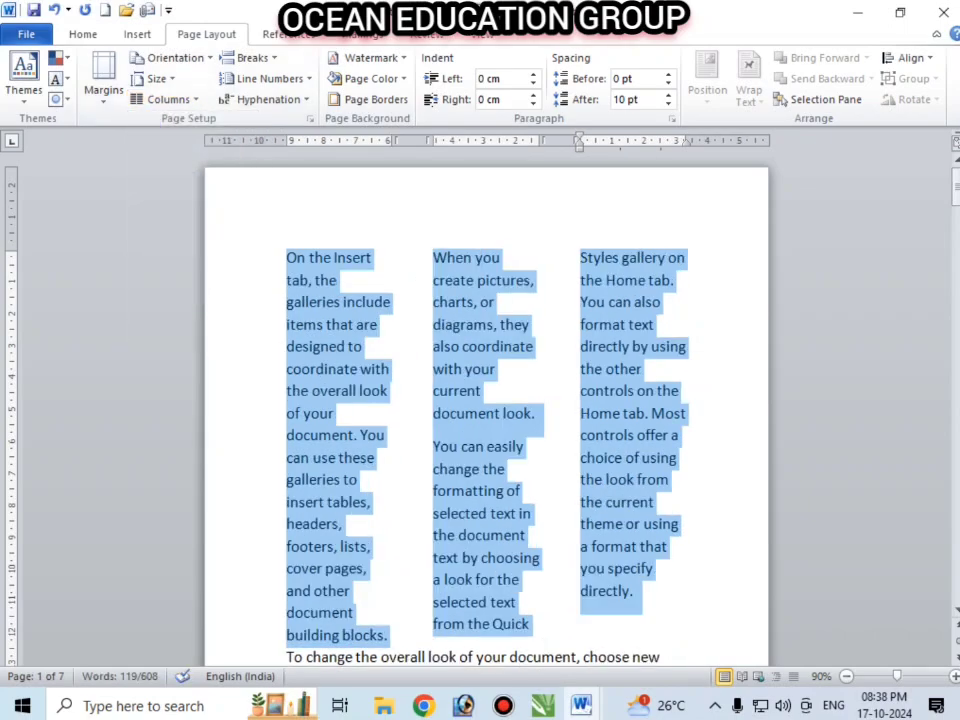
click(168, 99)
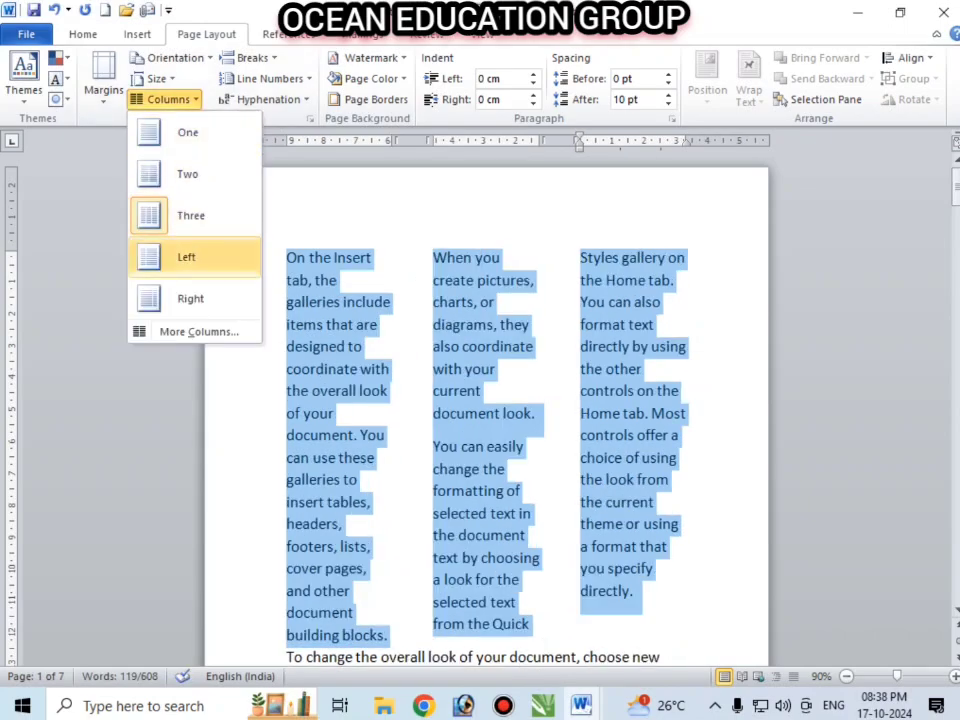
click(186, 257)
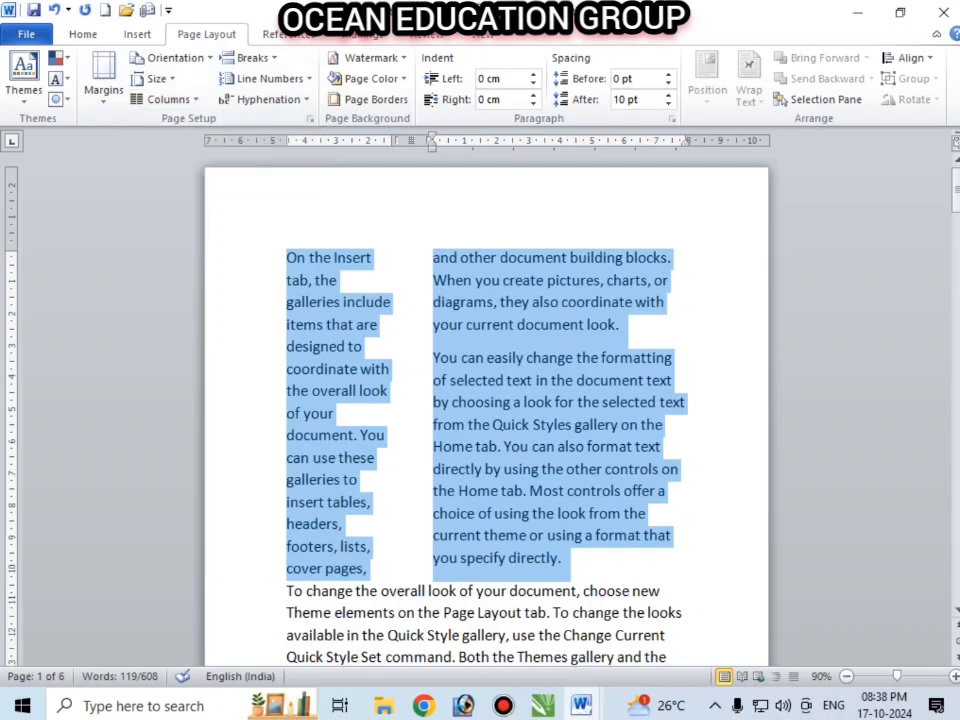
- Apply the Right column preset to the first two paragraphs, and return them to one column
click(166, 99)
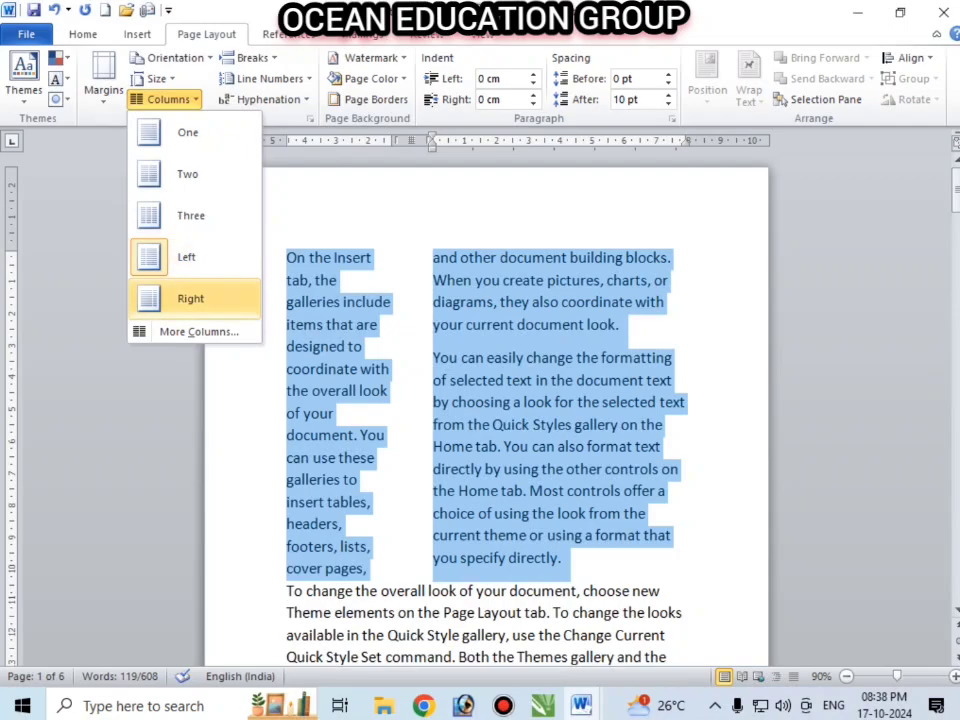
click(190, 298)
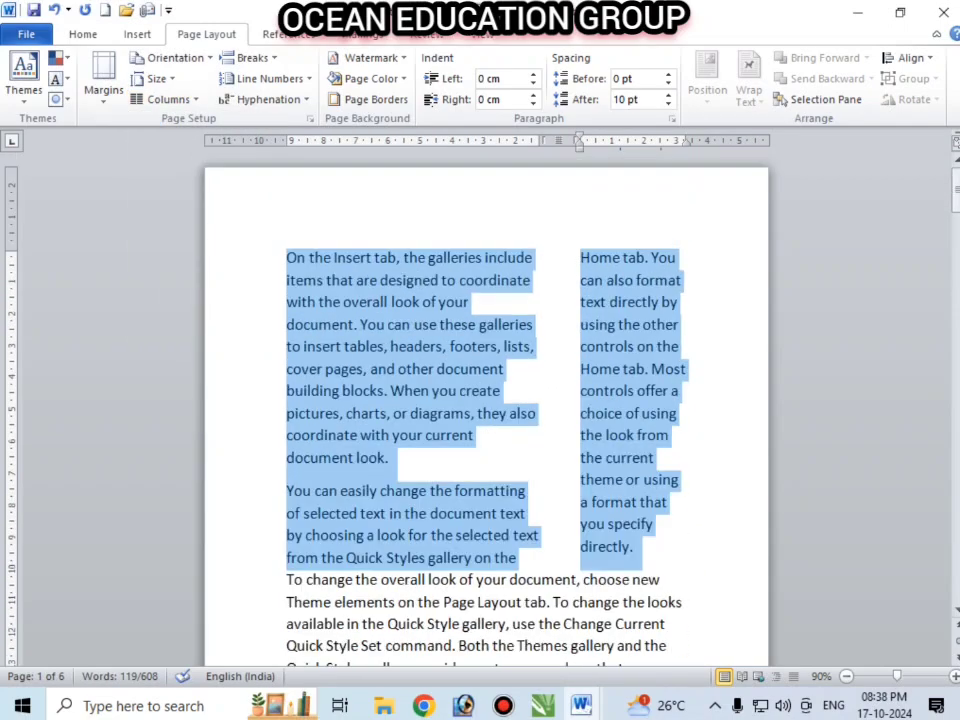
click(166, 99)
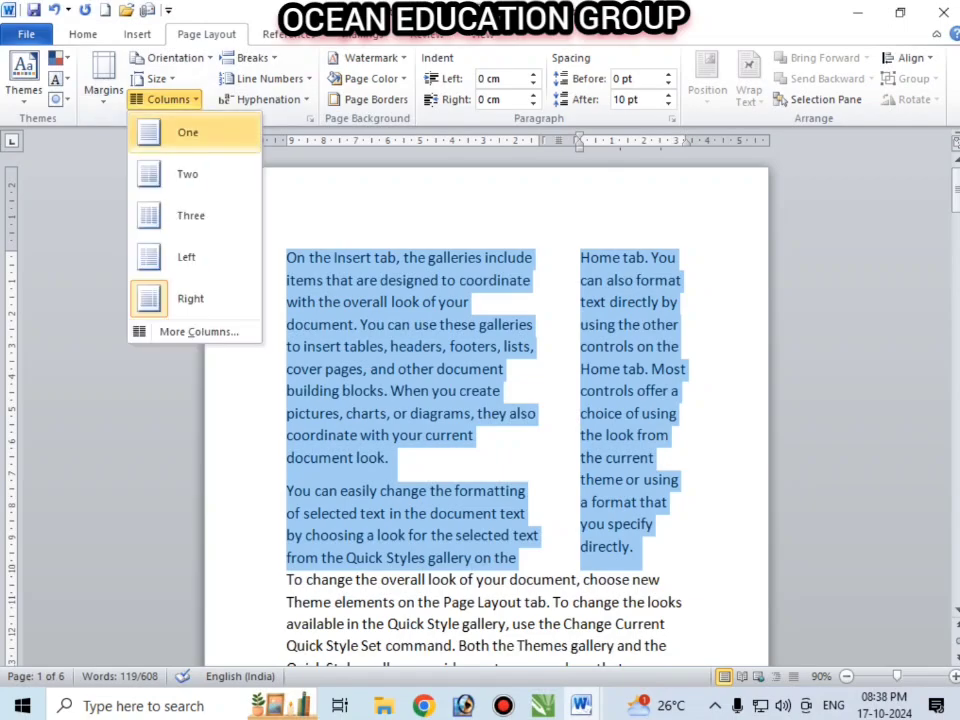
click(188, 133)
click(474, 368)
- Lay out the entire document's text in three columns
key(ctrl+a)
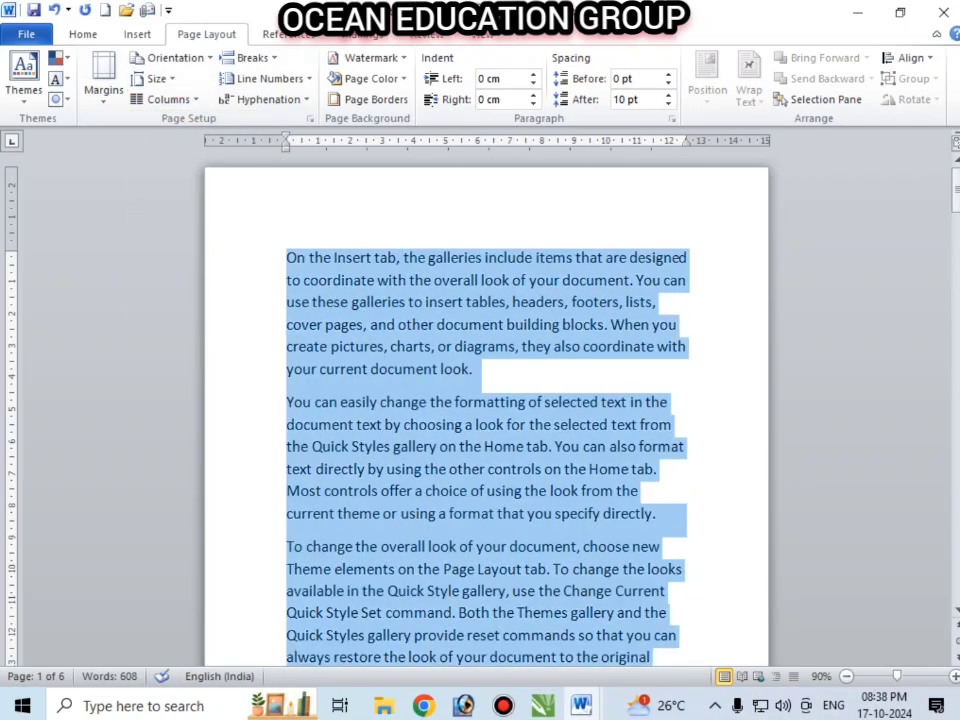
scroll(486, 400, down, 3)
ctrl+scroll(486, 400, down, 6)
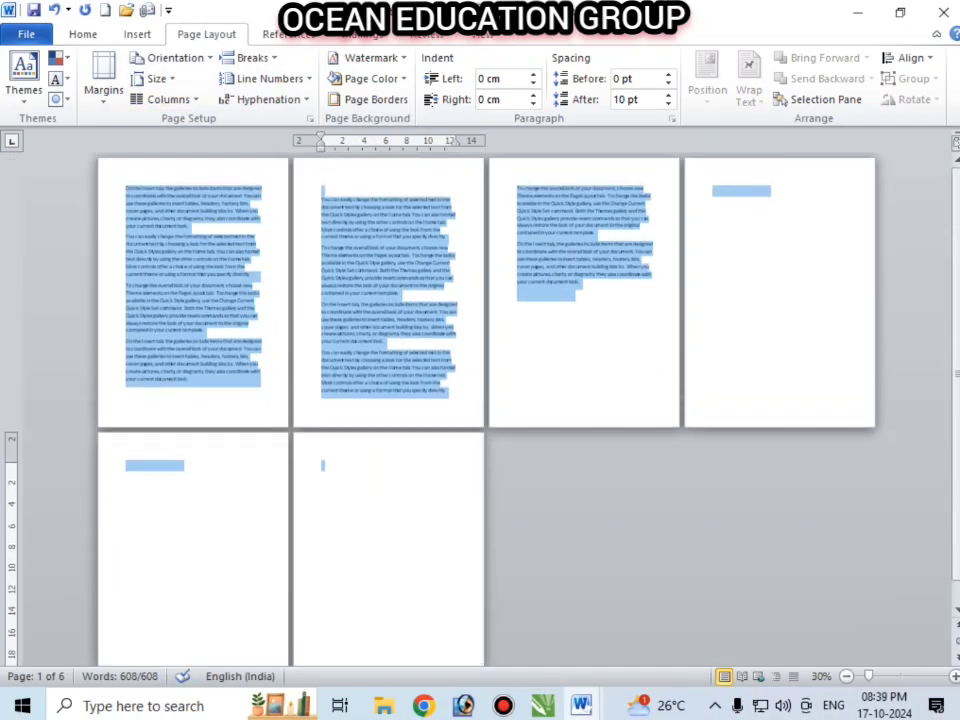
click(166, 99)
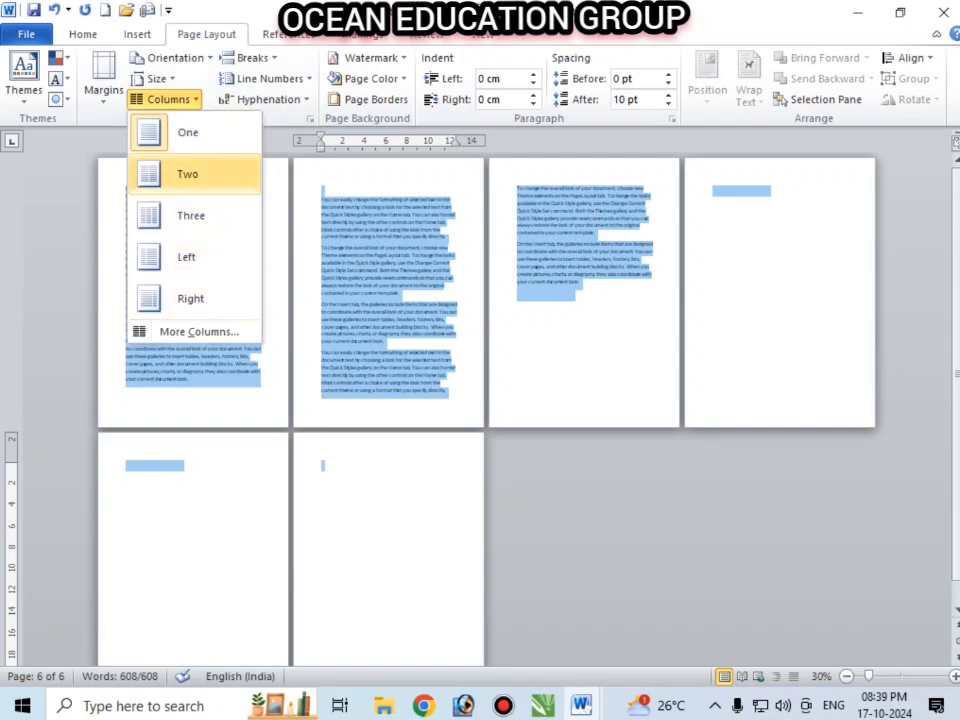
click(190, 215)
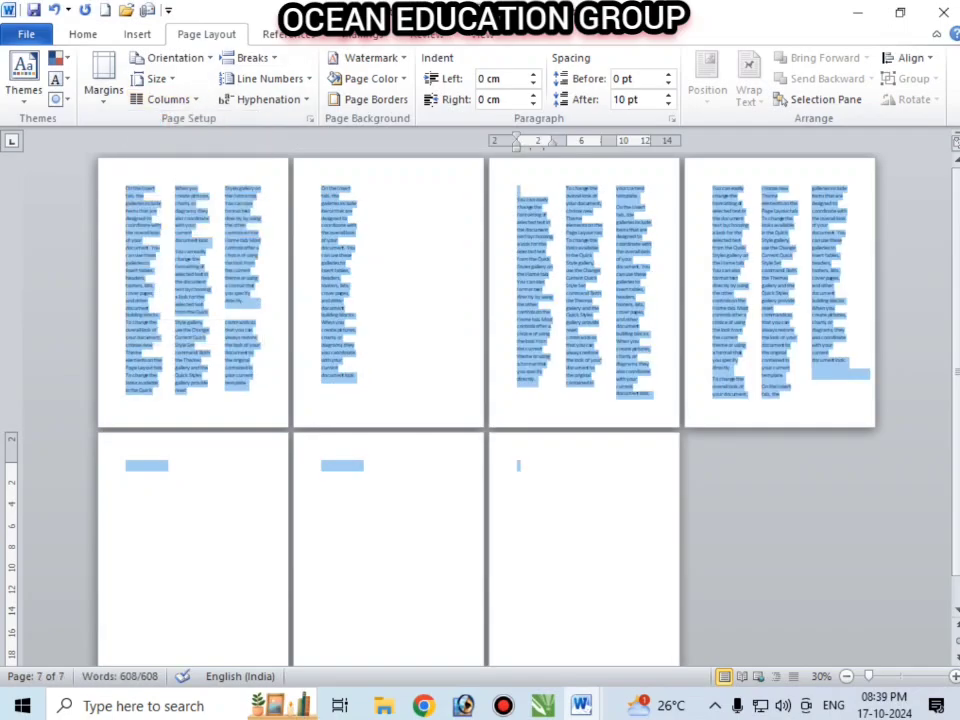
- Add a dividing line between the three columns in all selected sections
click(166, 99)
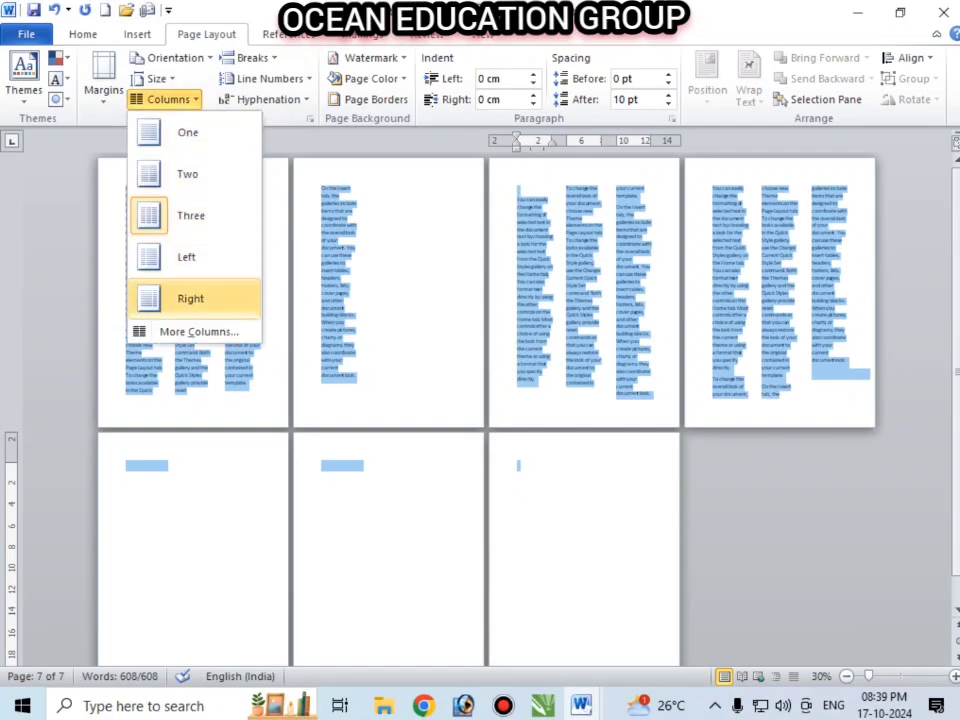
click(199, 331)
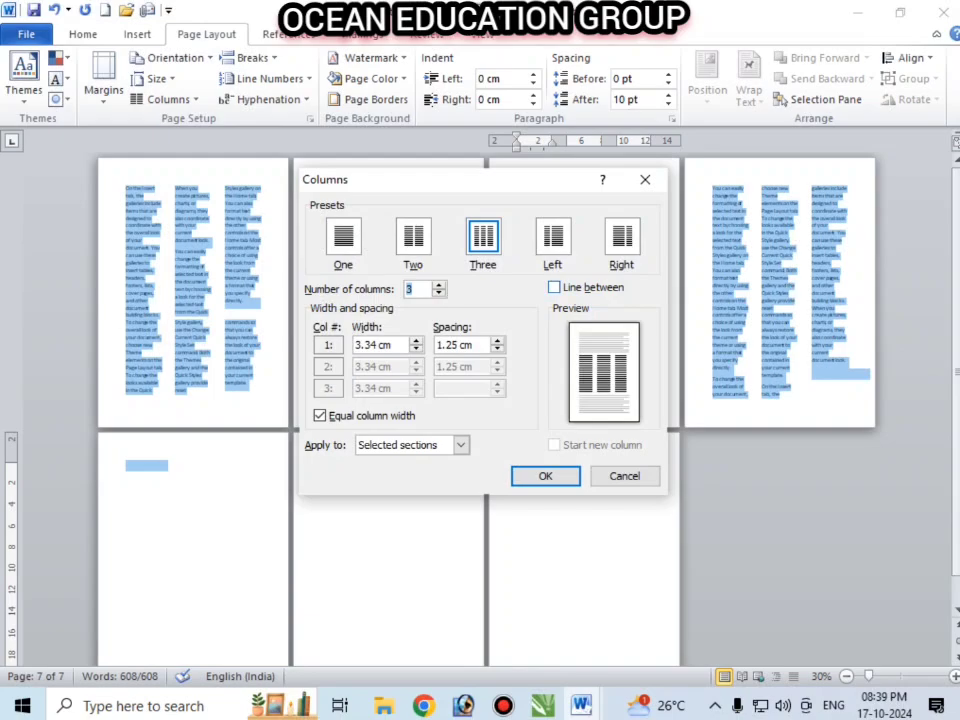
click(554, 287)
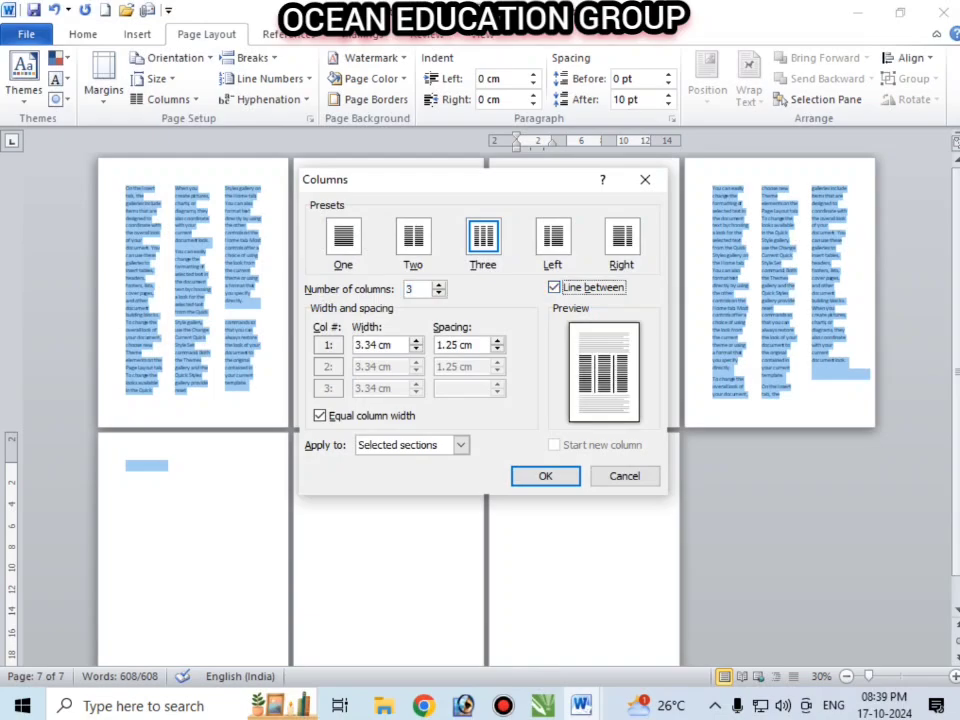
click(545, 476)
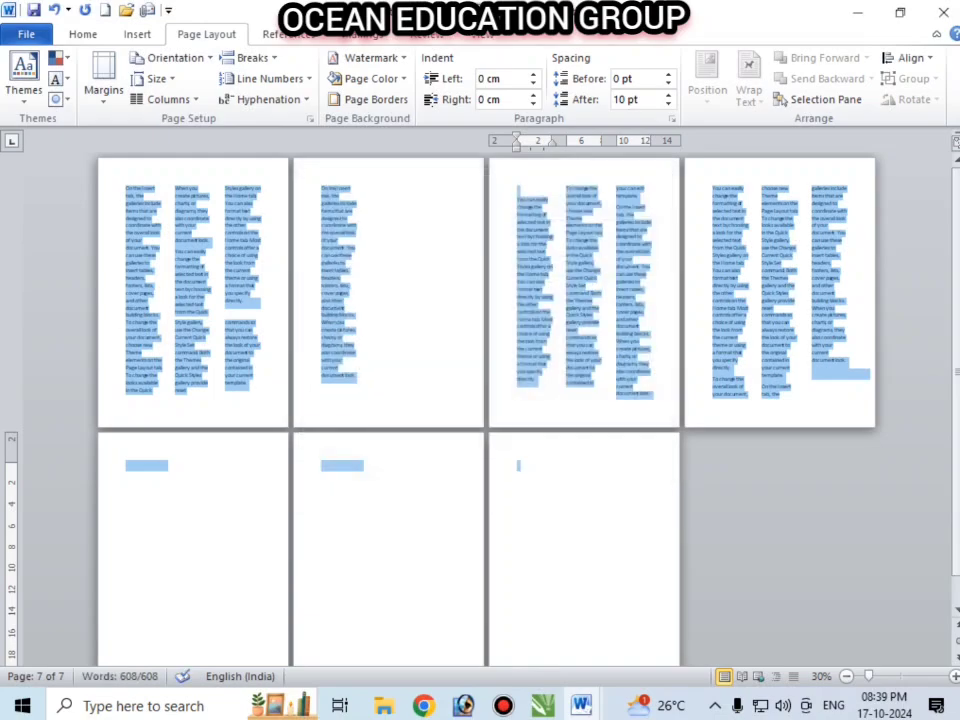
- Examine the three-column text and the dividing lines across the document's pages
scroll(480, 400, up, 3)
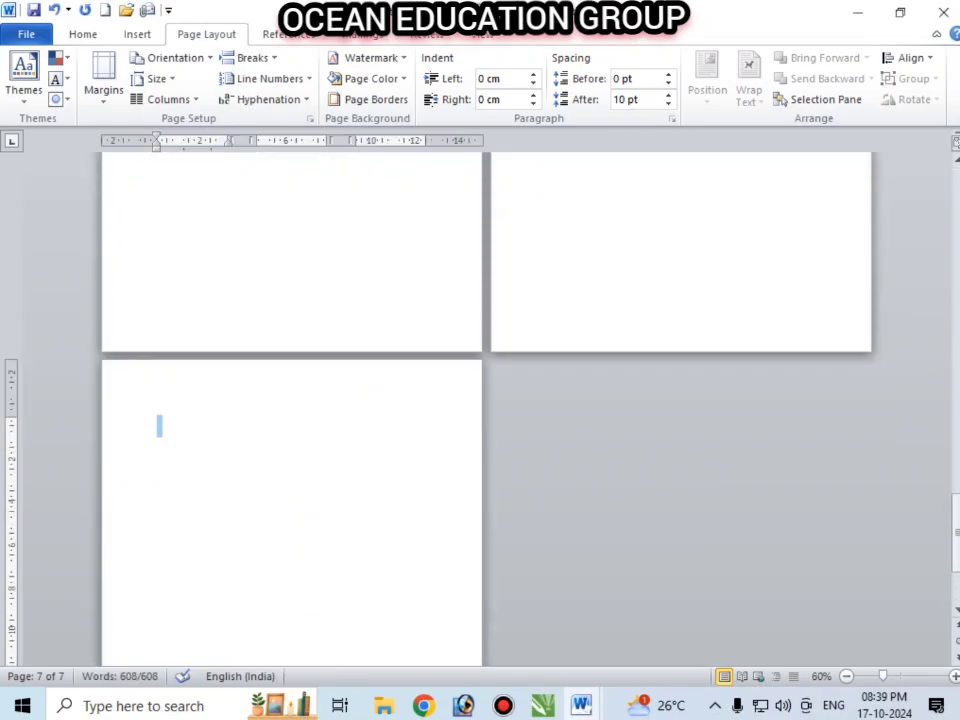
click(283, 301)
scroll(283, 301, up, 3)
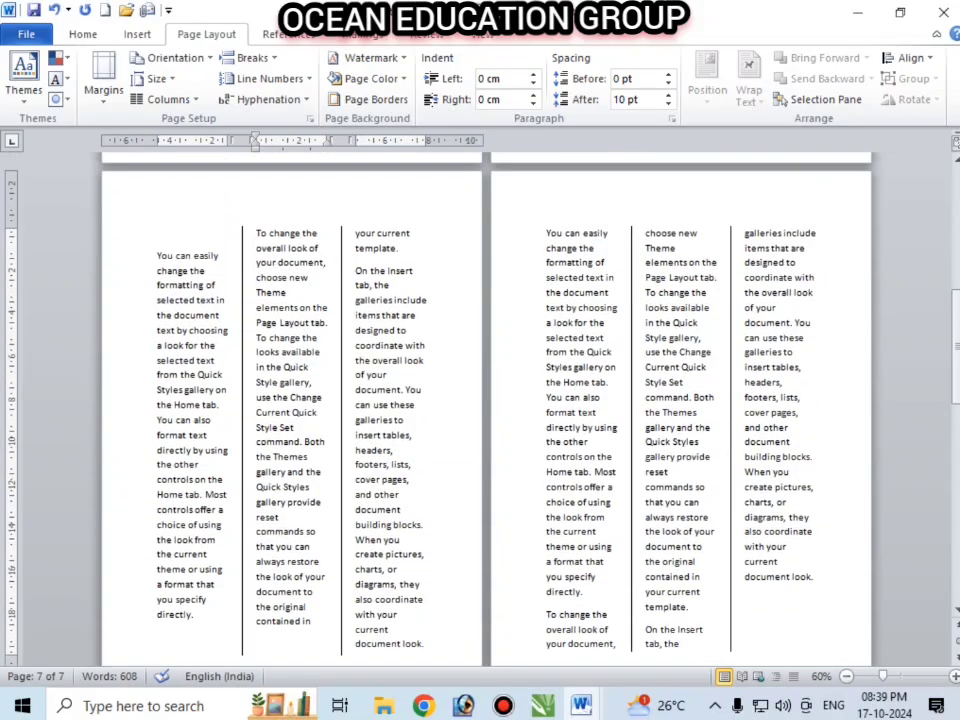
scroll(283, 301, up, 5)
scroll(283, 301, up, 7)
scroll(480, 400, up, 15)
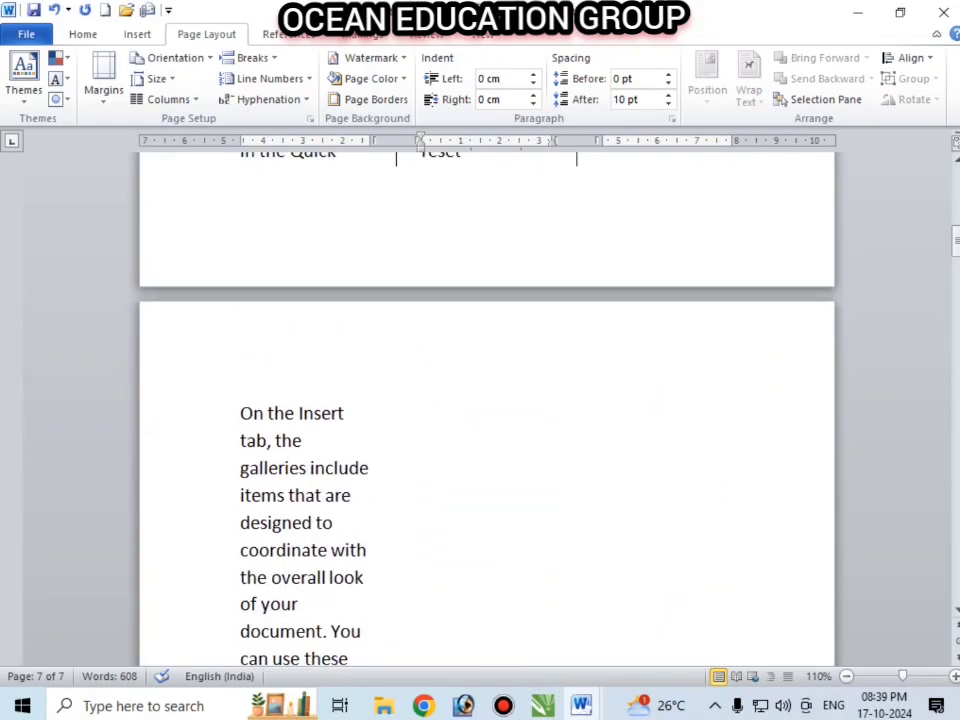
scroll(480, 400, down, 3)
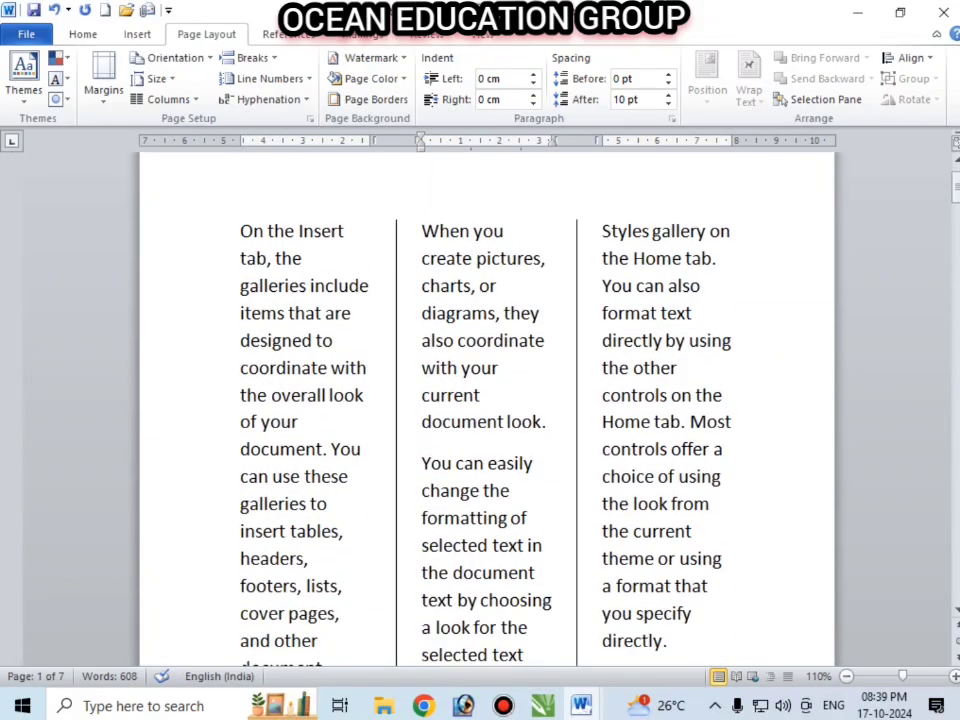
- Lay out the entire document's text in four columns with dividing lines, applied to the selected sections
scroll(480, 400, down, 4)
drag(106, 235, 159, 545)
scroll(159, 545, down, 3)
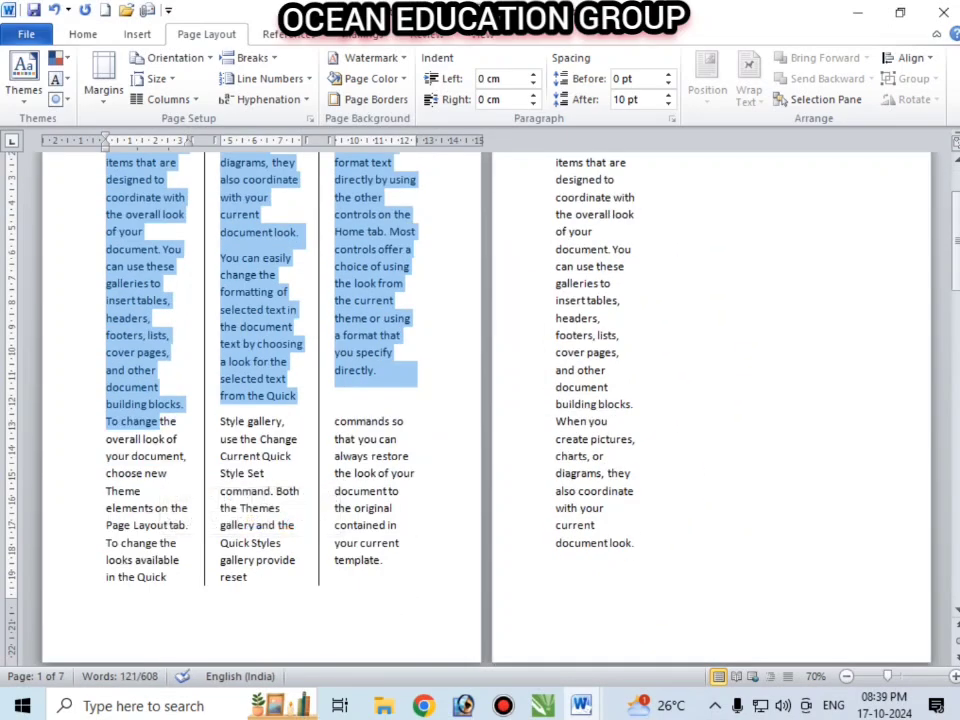
scroll(480, 400, up, 2)
key(ctrl+a)
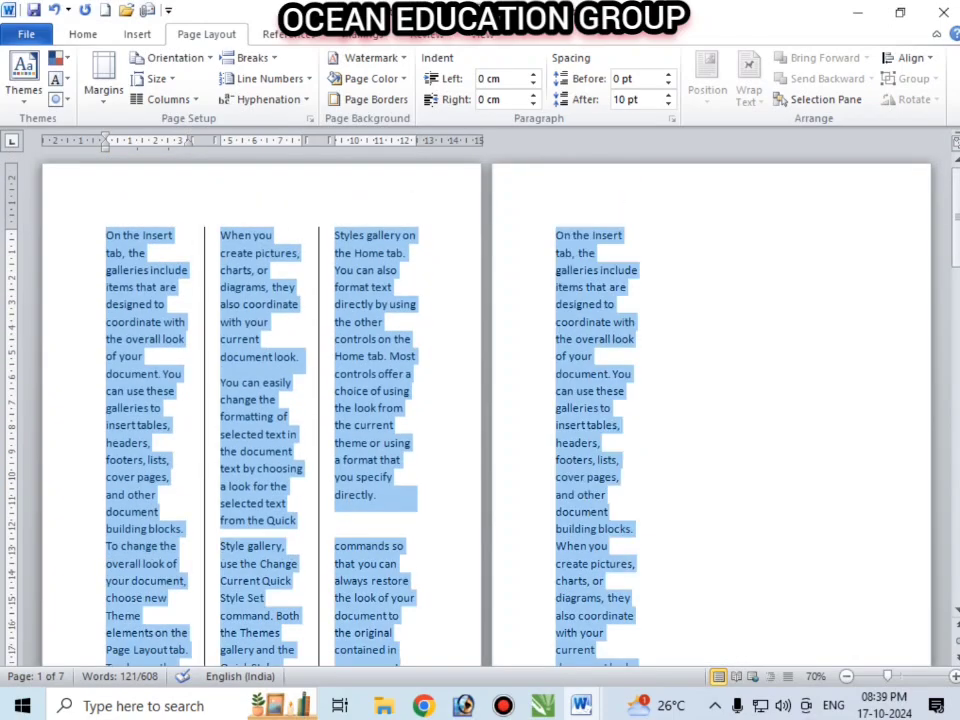
click(168, 99)
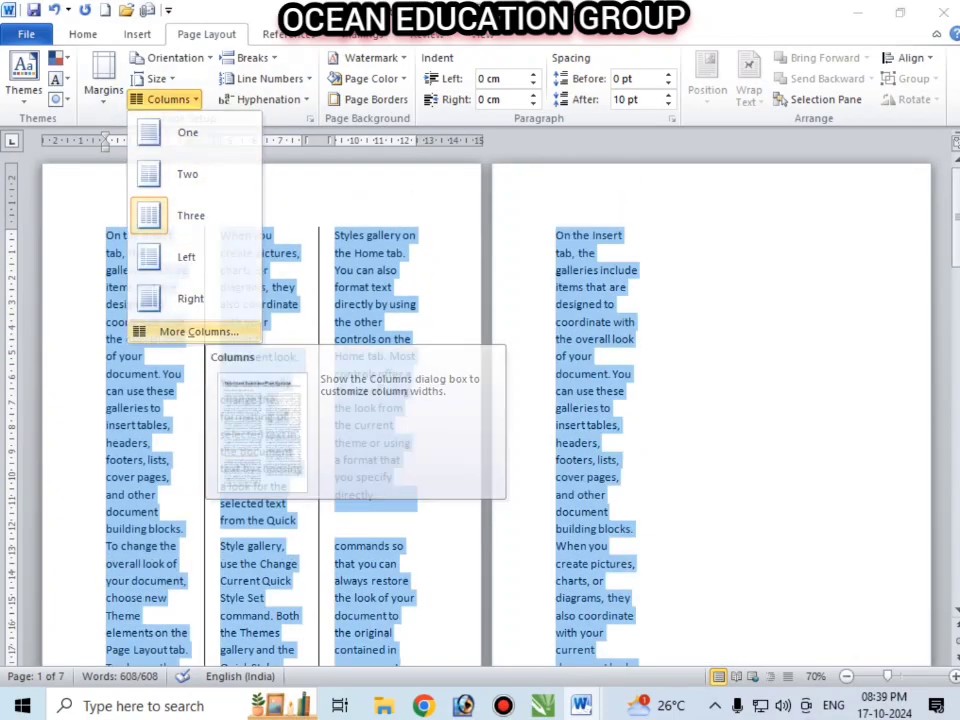
click(195, 331)
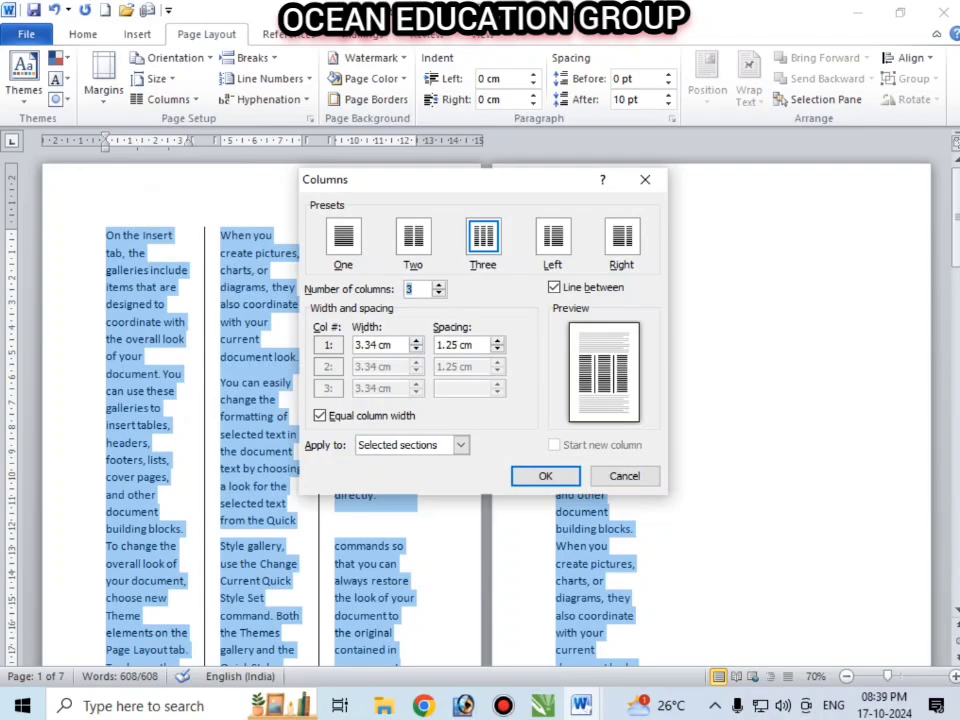
text(4)
click(439, 284)
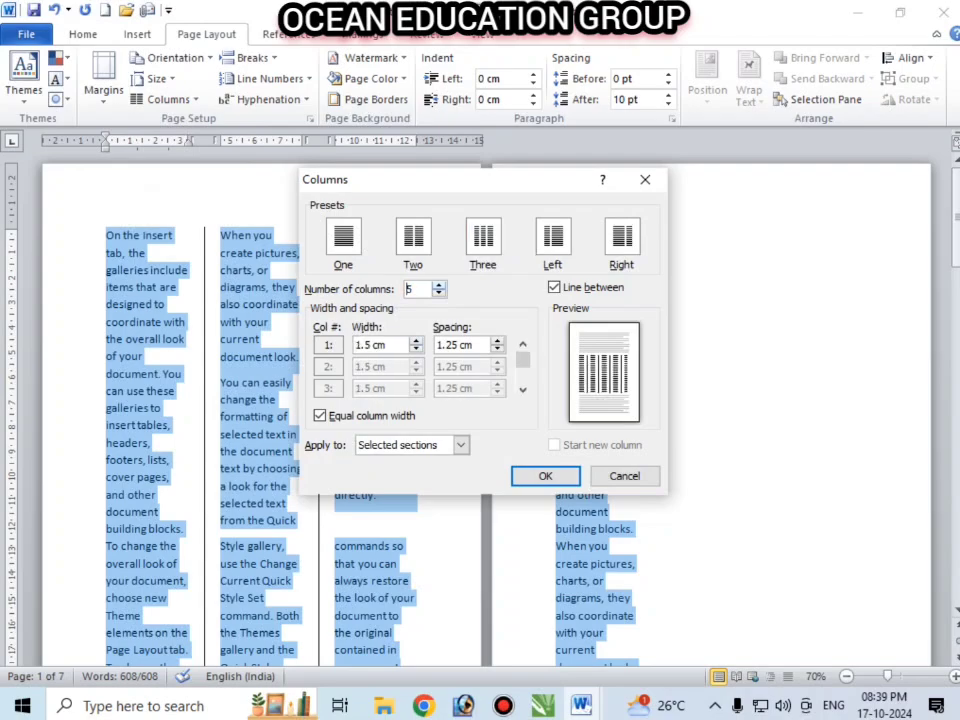
click(439, 292)
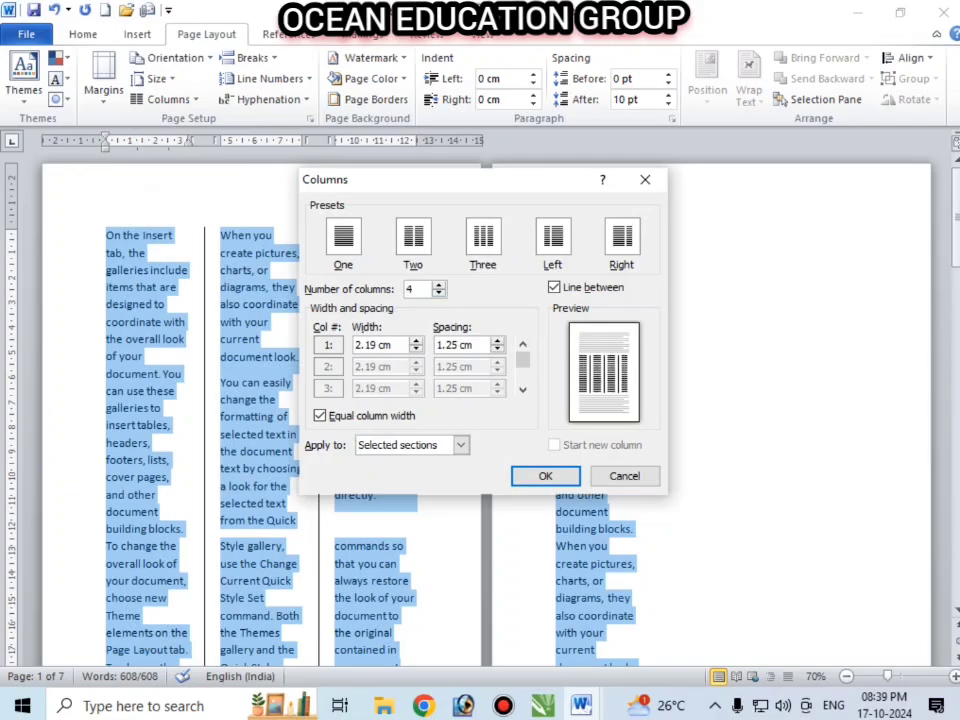
key(Return)
- Review the four-column pages and undo the four-column layout
scroll(480, 400, down, 10)
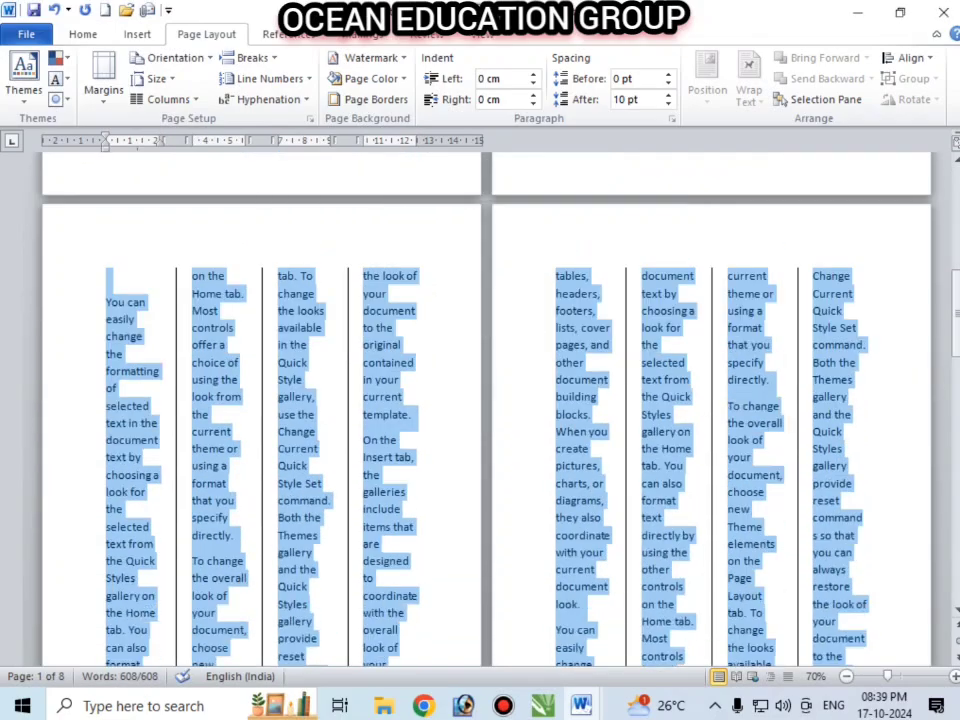
scroll(480, 400, down, 10)
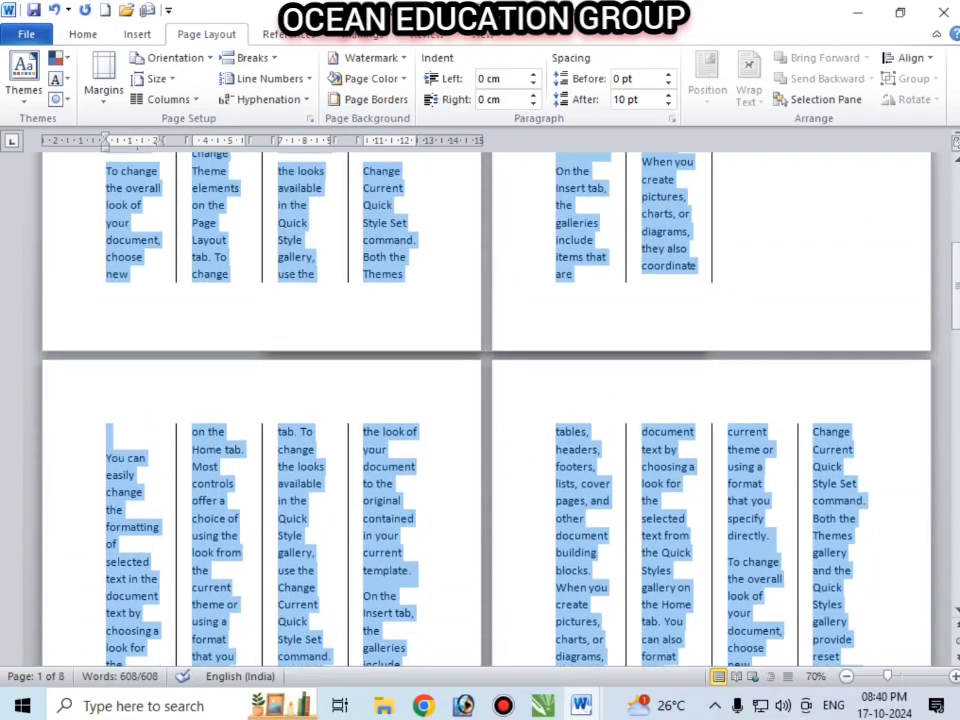
scroll(480, 400, down, 5)
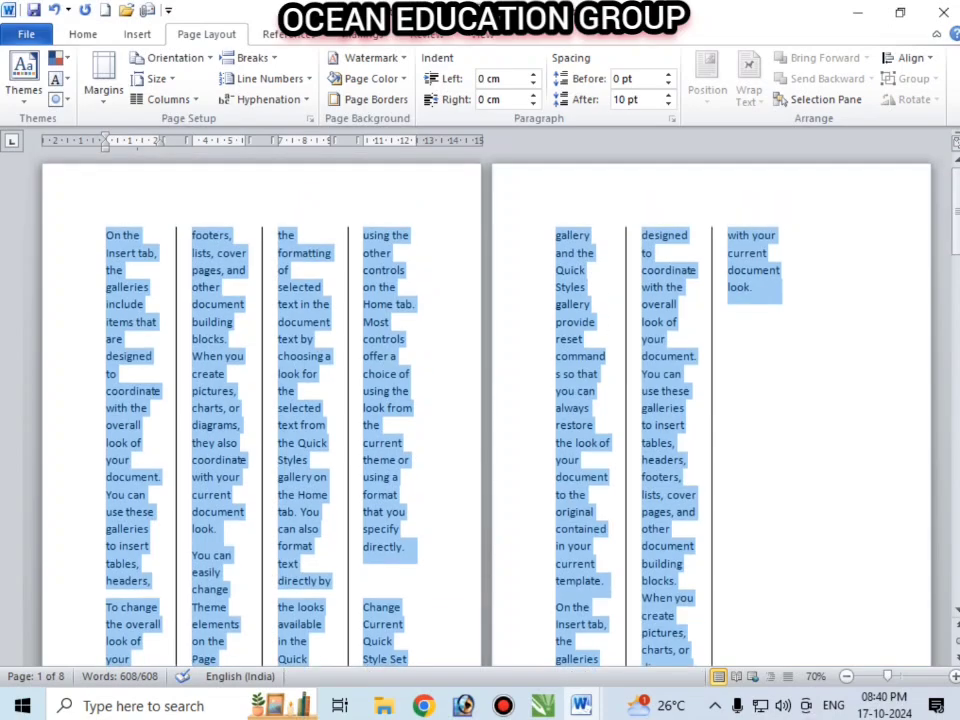
key(ctrl+z)
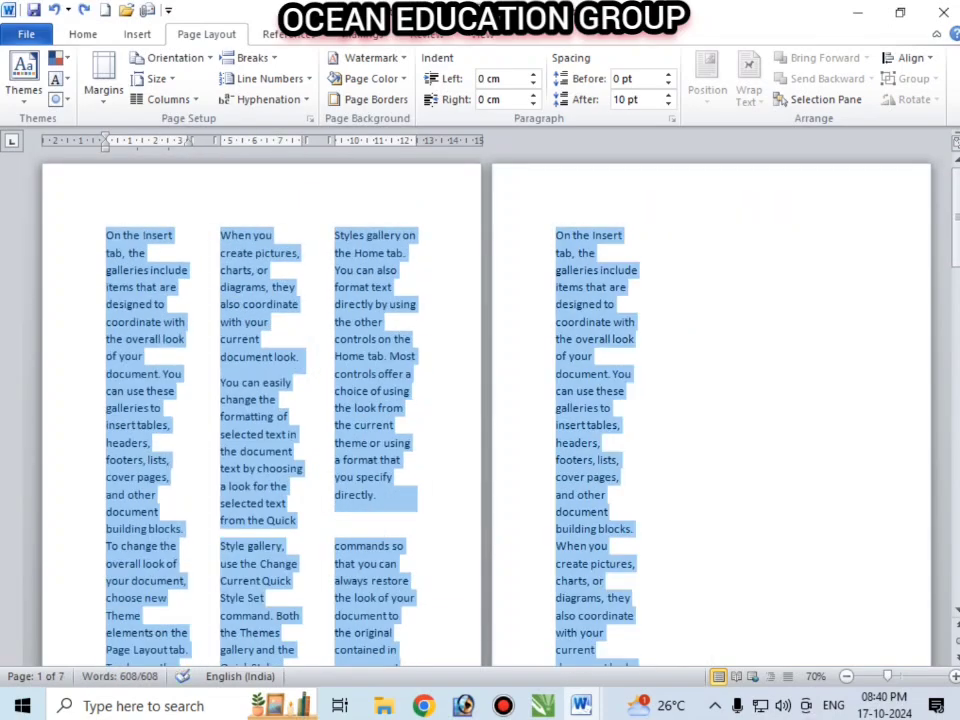
- Return the whole document's text to a single column
click(166, 99)
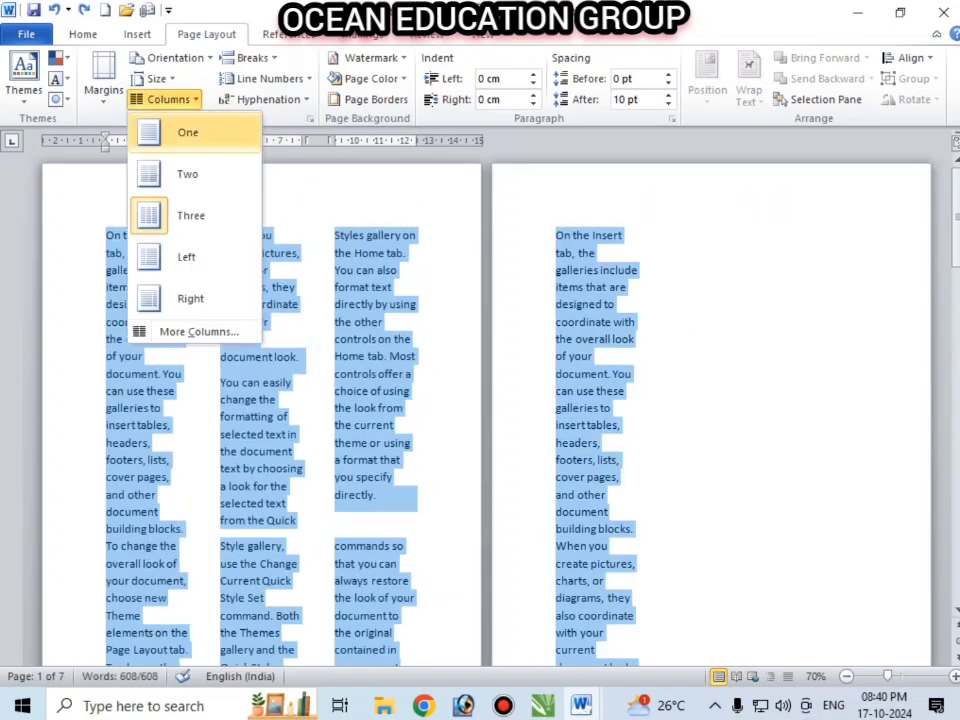
click(185, 132)
scroll(486, 415, up, 3)
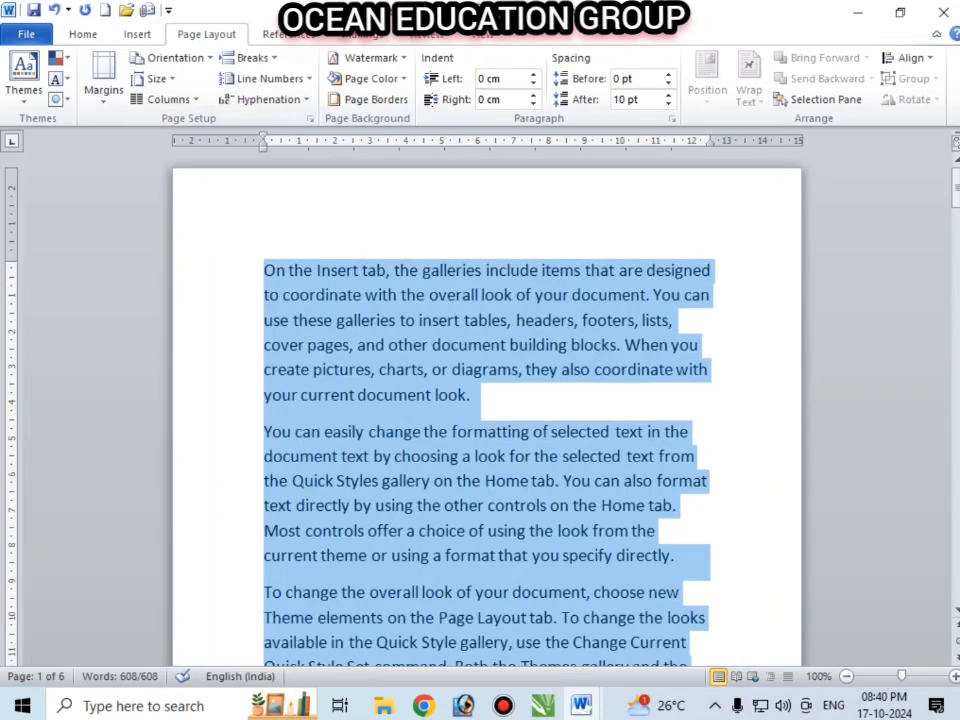
scroll(486, 415, down, 3)
scroll(486, 415, up, 3)
click(390, 320)
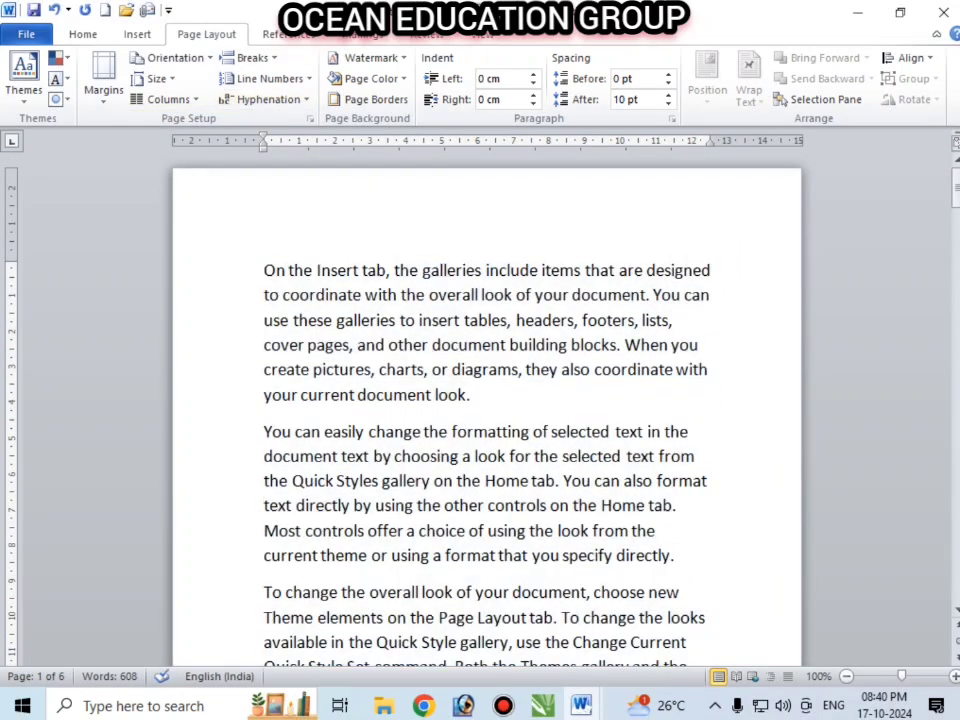
- Insert a page break at the end of the second paragraph on the first page
scroll(390, 320, down, 1)
scroll(393, 229, down, 3)
scroll(393, 229, up, 3)
scroll(393, 229, down, 2)
scroll(393, 229, down, 1)
scroll(486, 410, down, 2)
scroll(486, 410, up, 1)
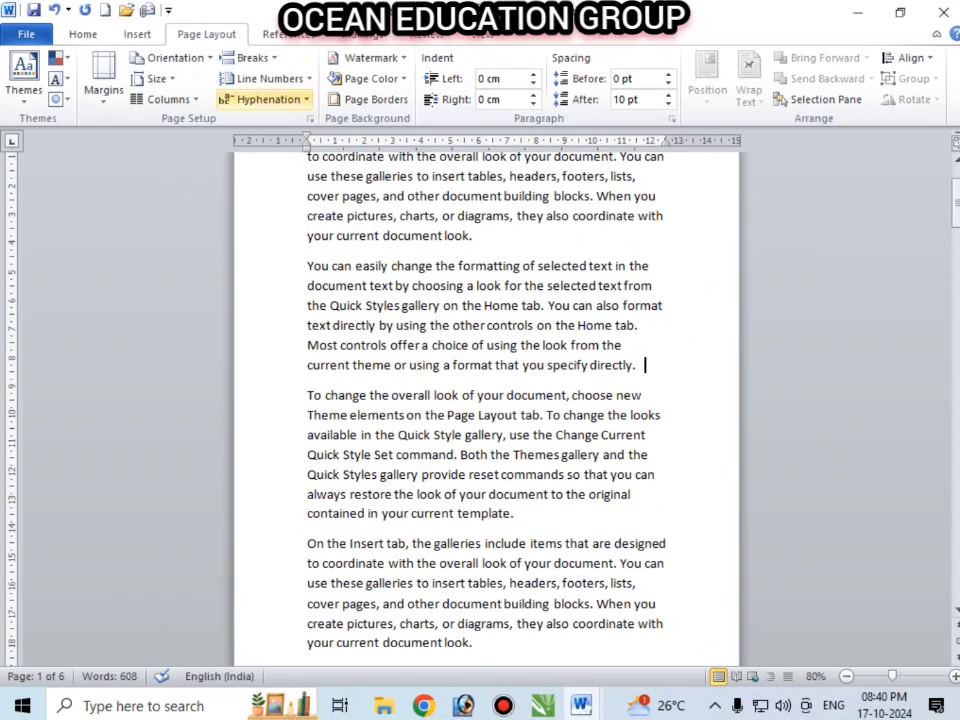
click(251, 58)
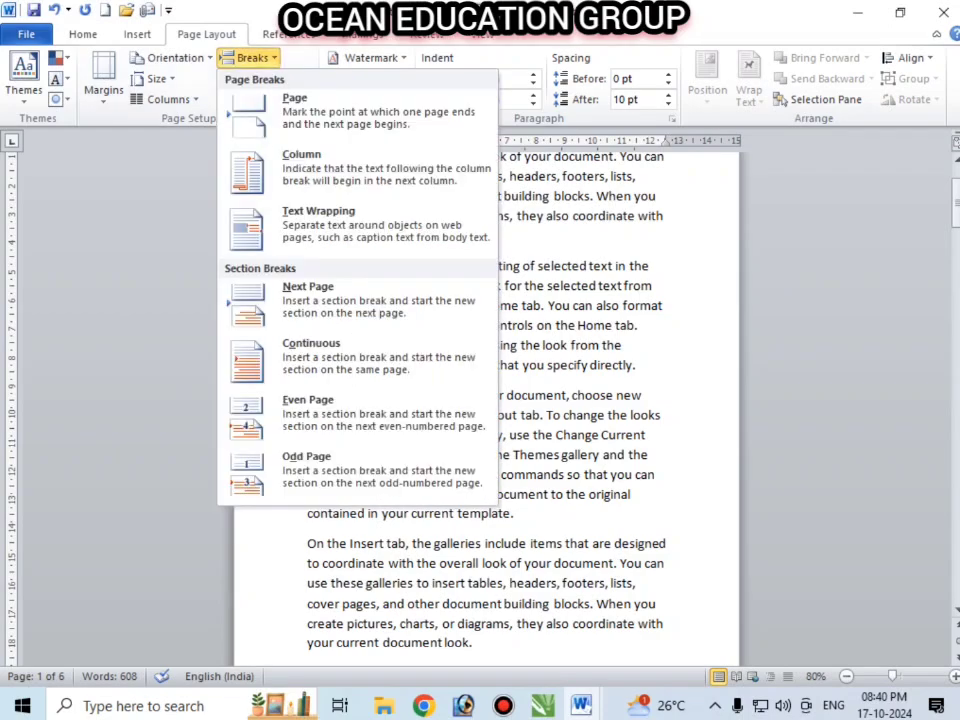
click(300, 110)
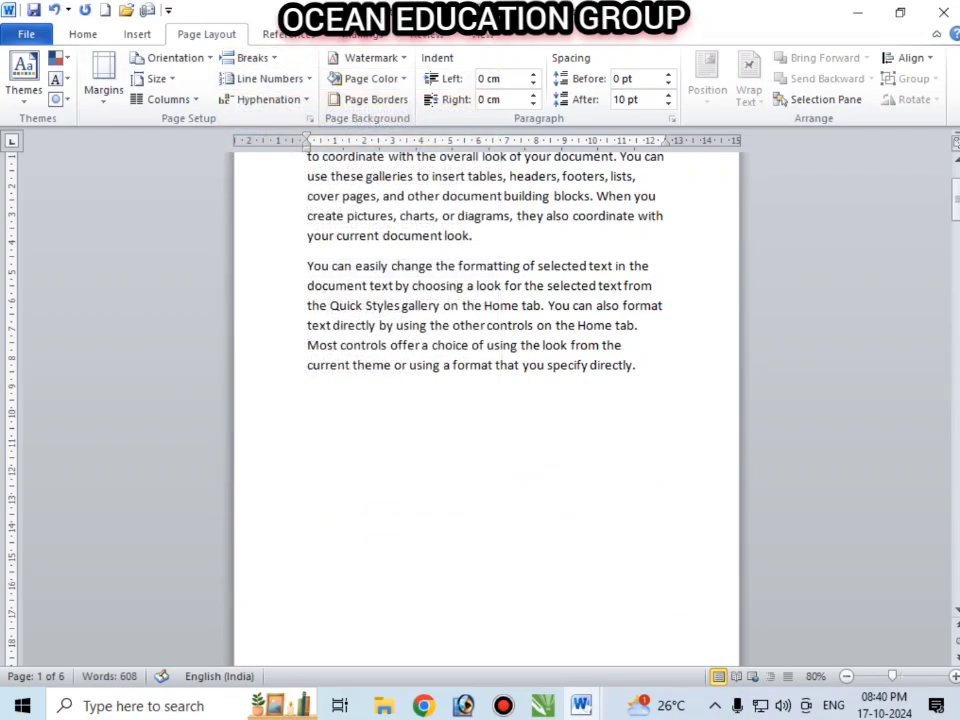
scroll(309, 372, down, 3)
scroll(309, 372, down, 2)
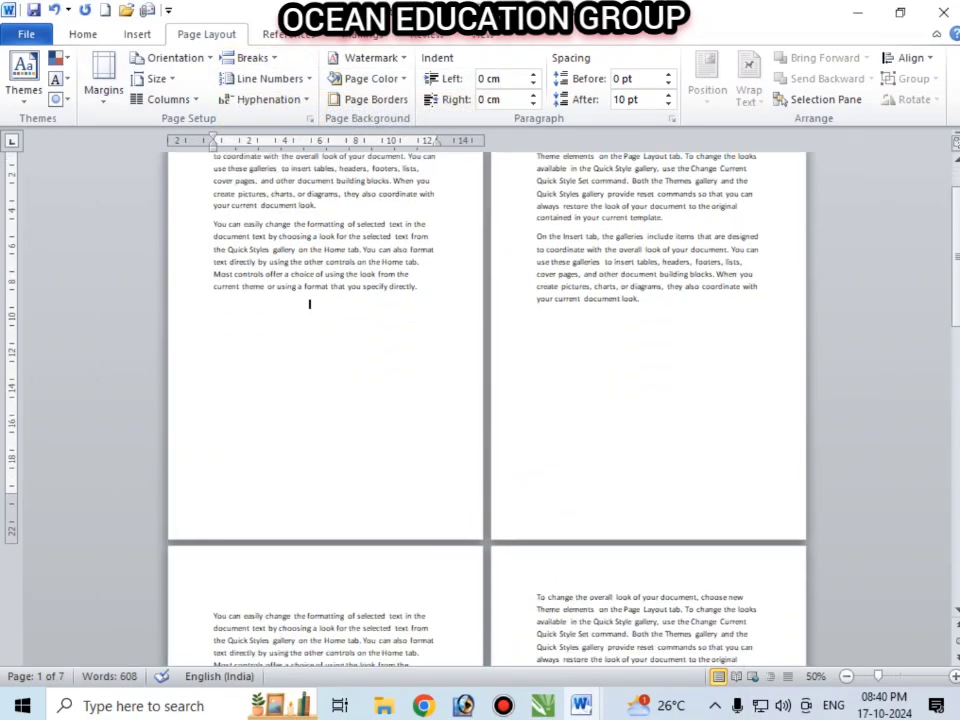
scroll(309, 372, up, 2)
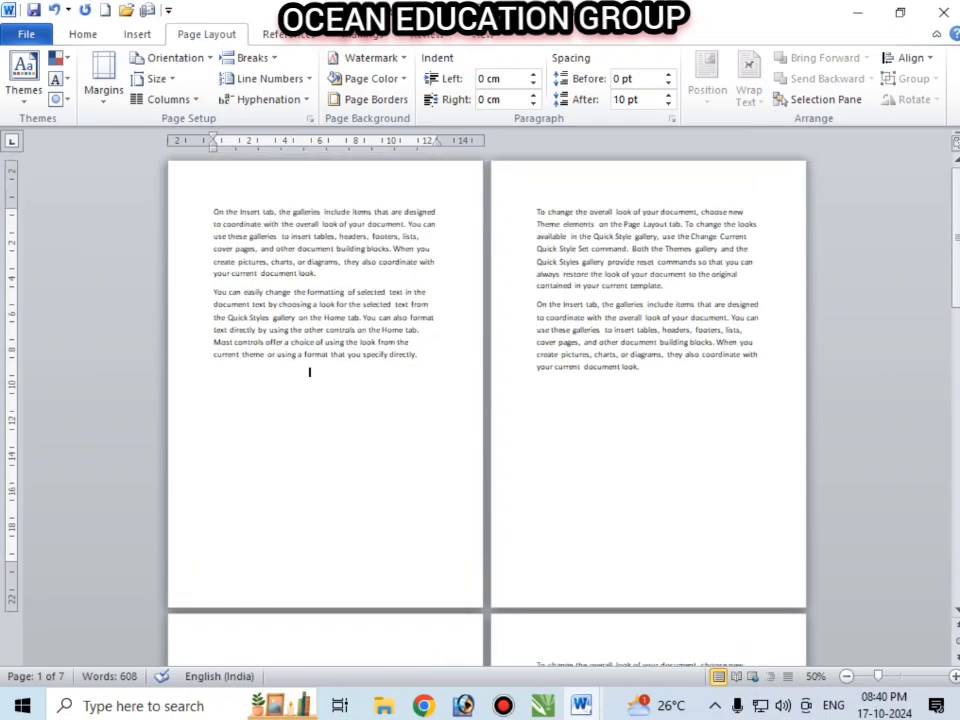
- Insert a page break after the first paragraph on the second page, and undo both page breaks
click(663, 286)
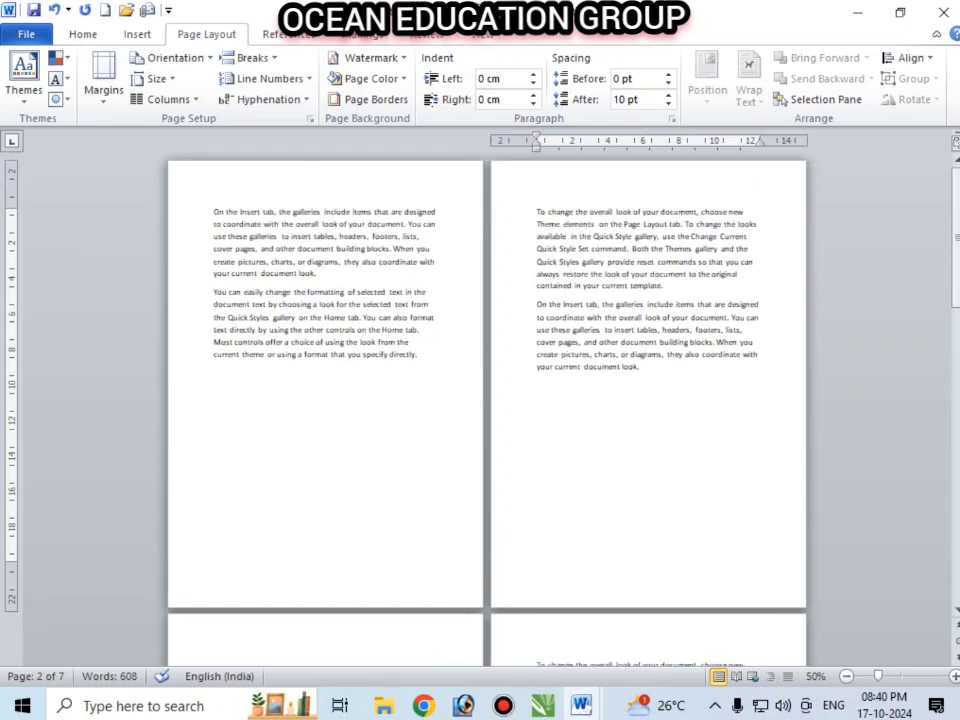
click(252, 57)
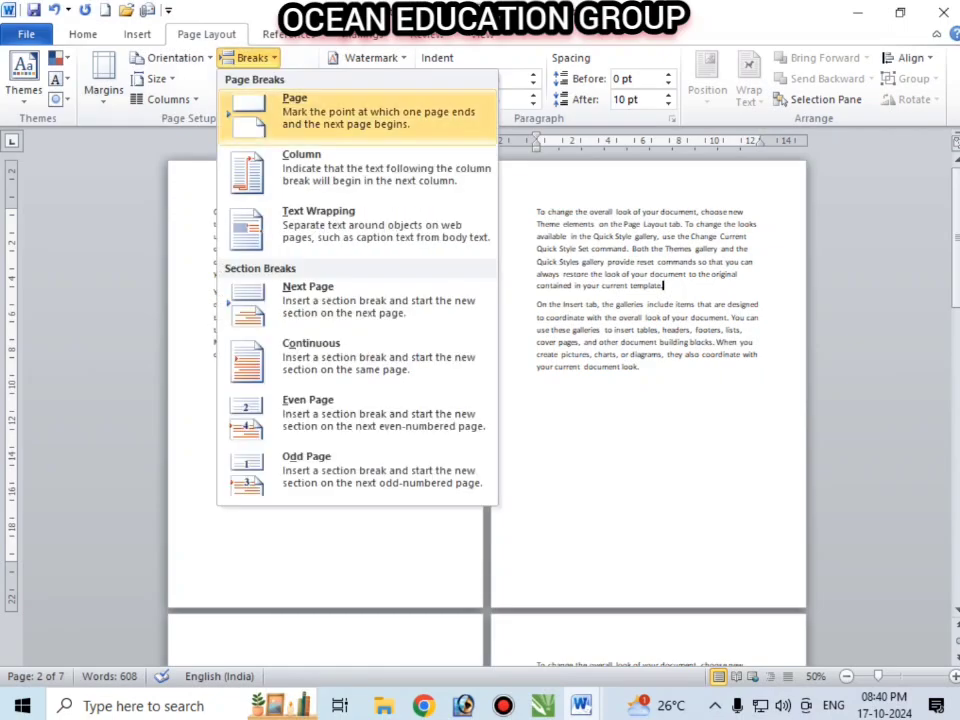
click(290, 100)
scroll(486, 400, down, 6)
scroll(486, 400, up, 6)
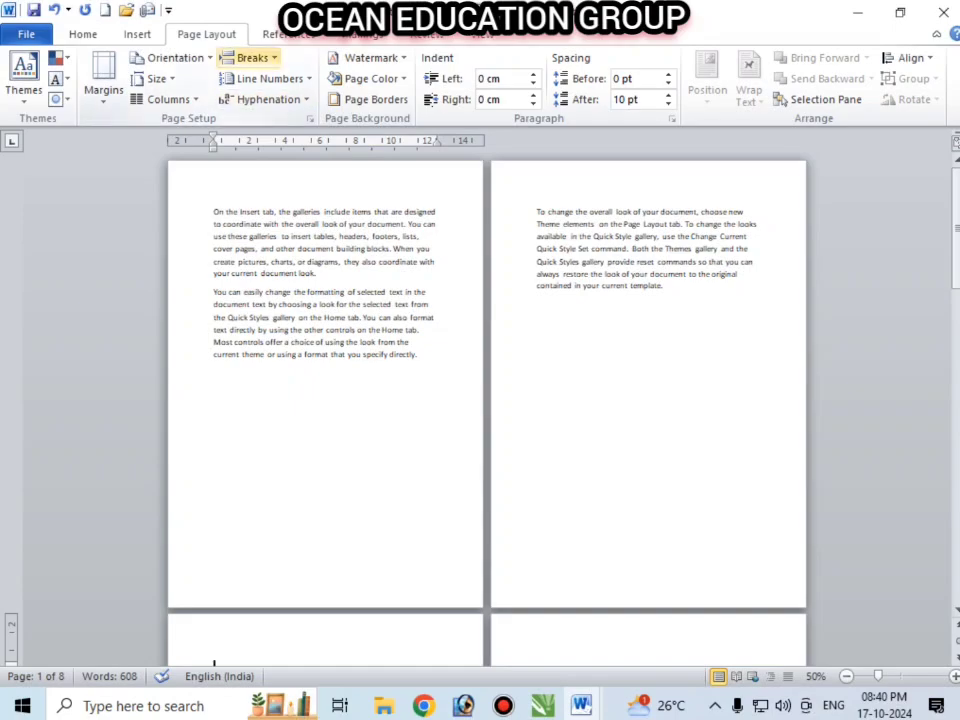
click(252, 57)
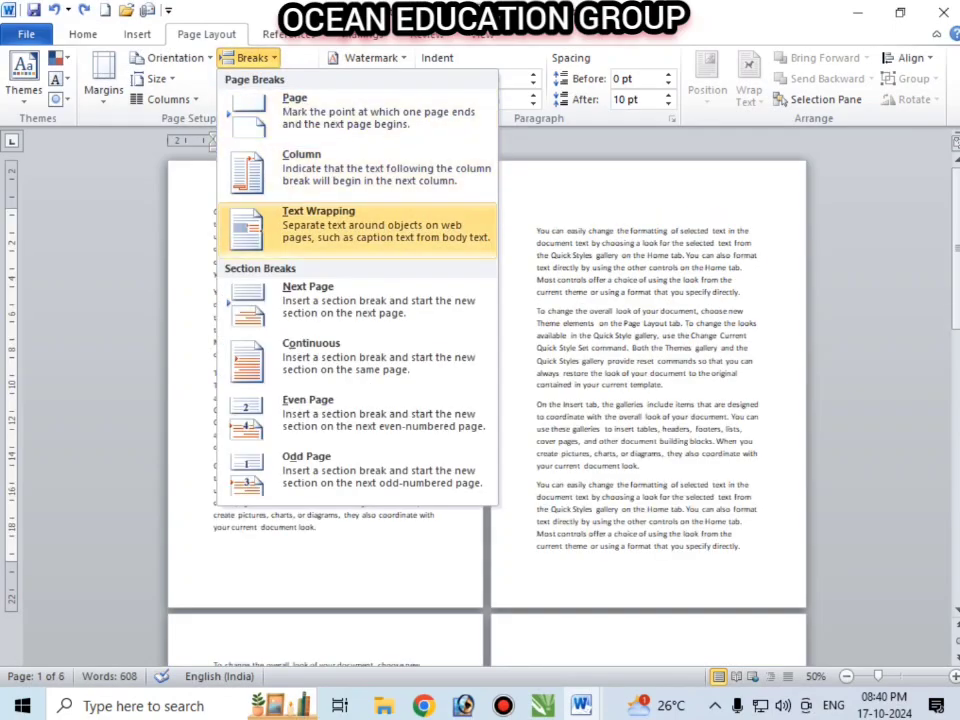
key(Escape)
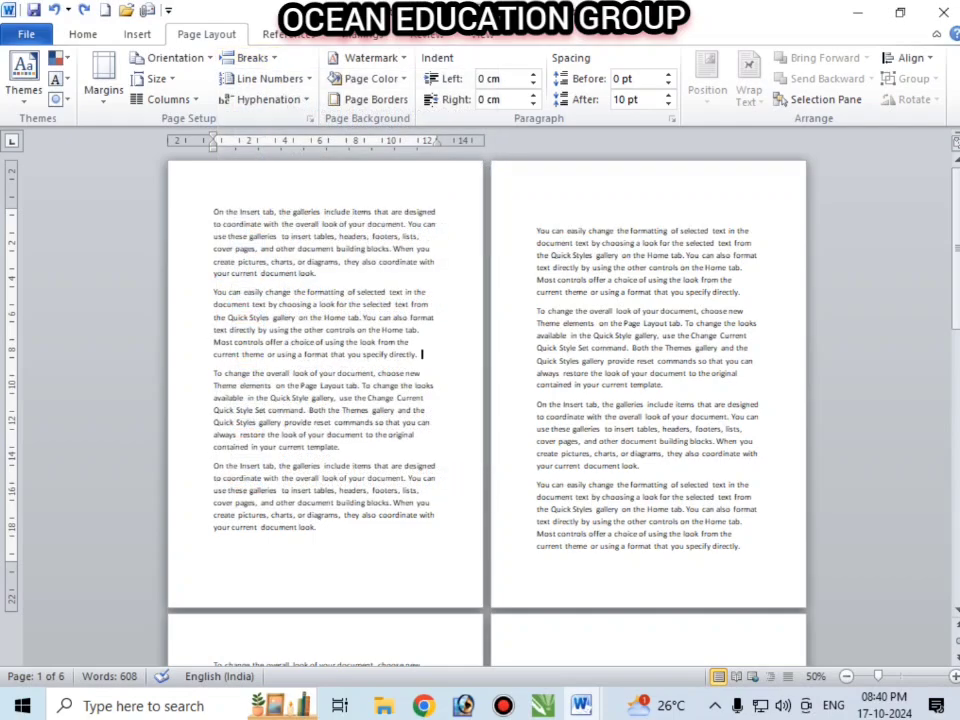
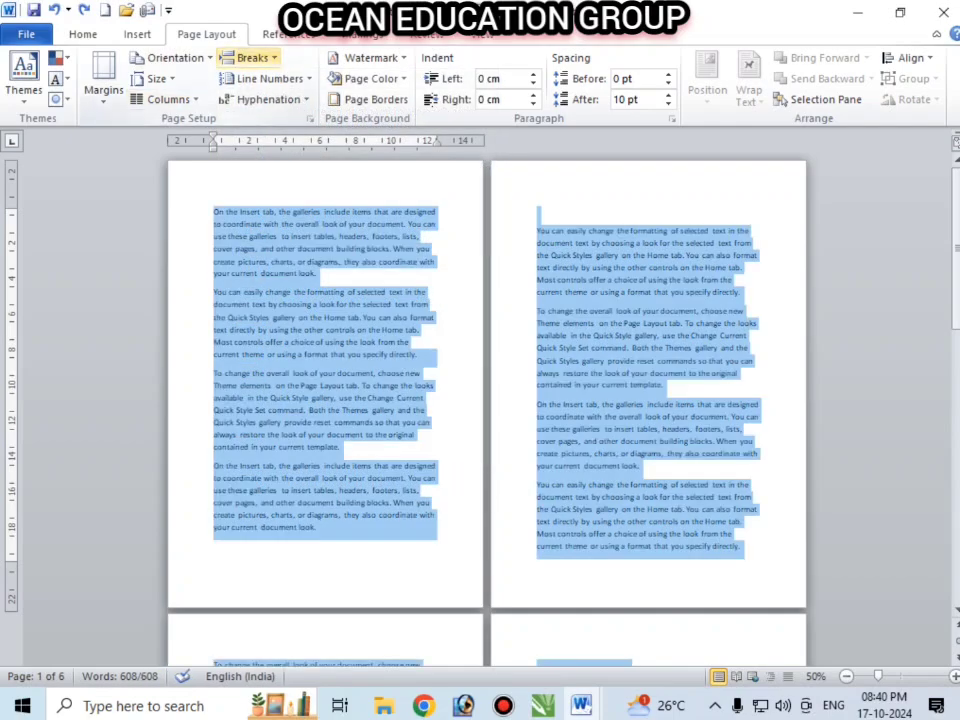
- Lay out the entire document's text in two columns
click(168, 99)
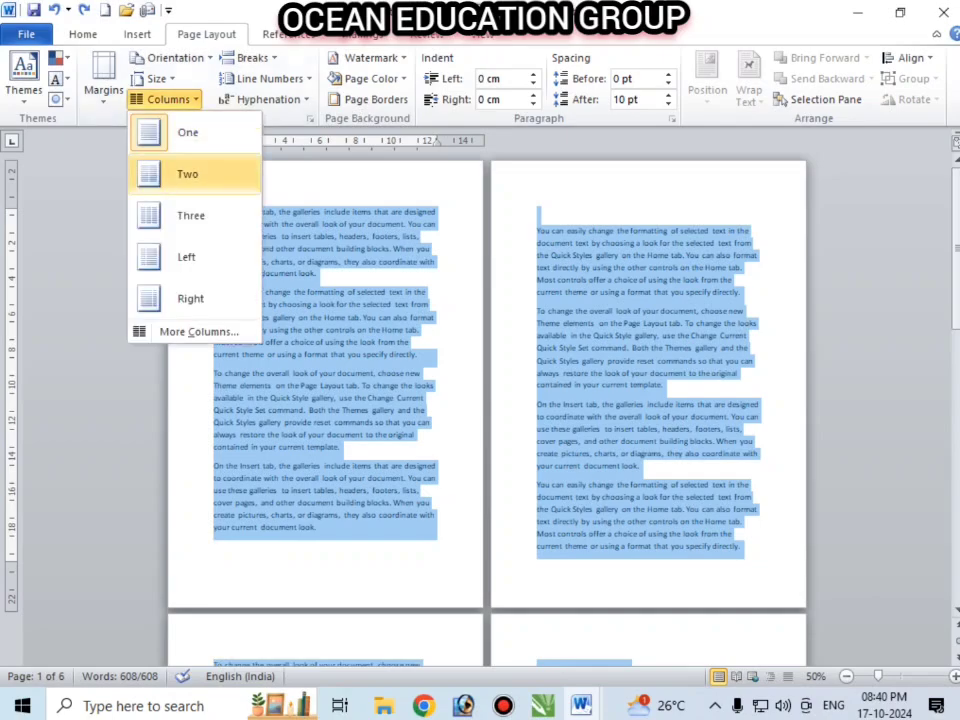
click(188, 174)
click(274, 300)
scroll(274, 300, down, 1)
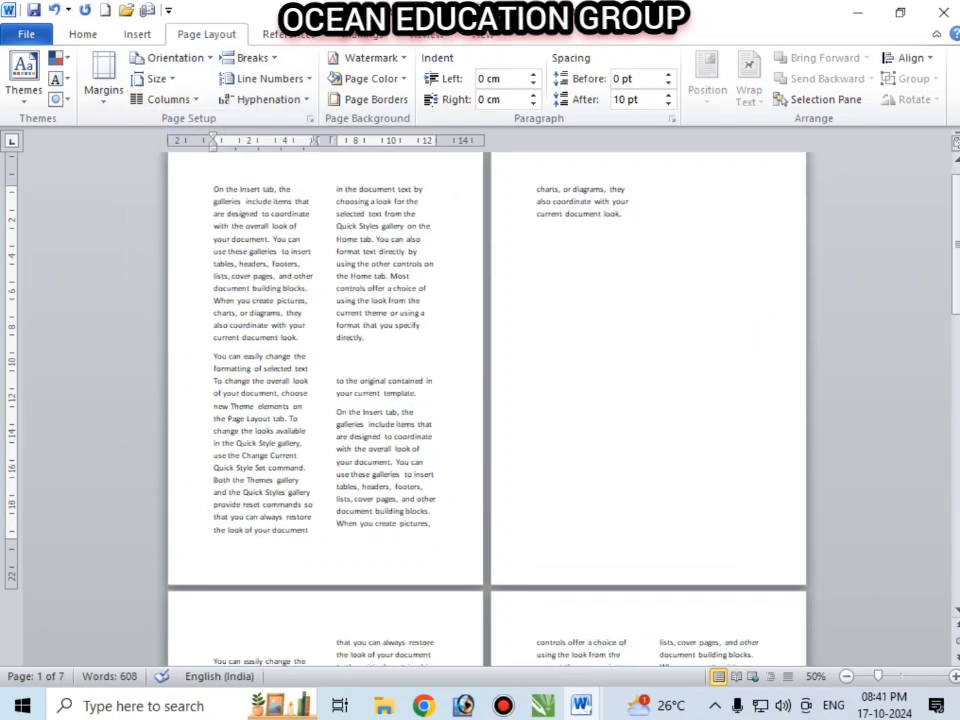
scroll(480, 400, up, 1)
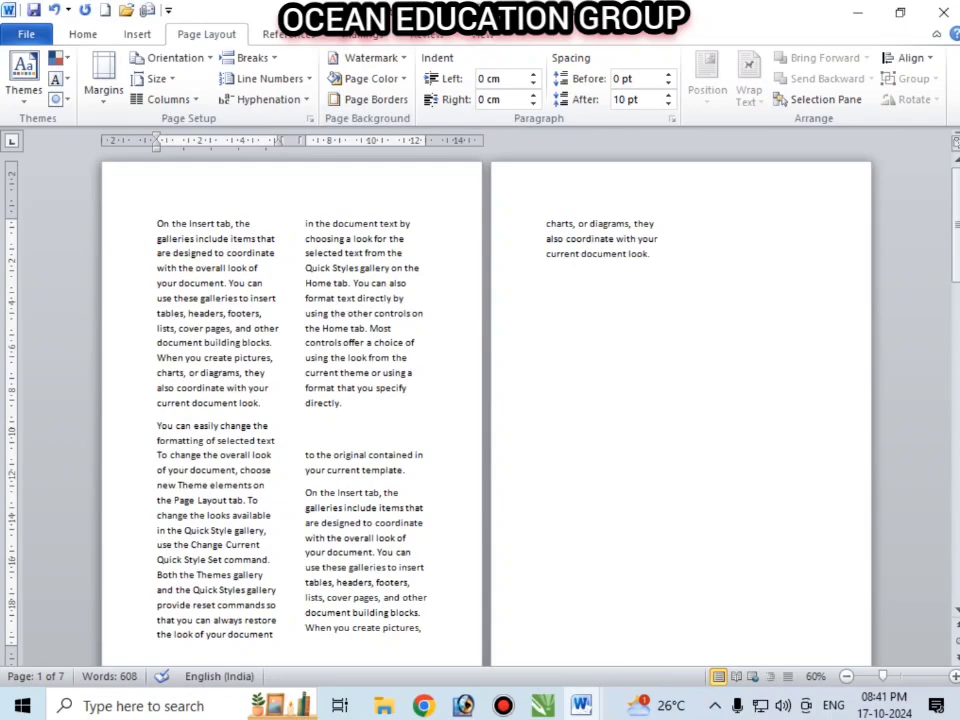
- Insert a column break between the first and second paragraphs
click(250, 58)
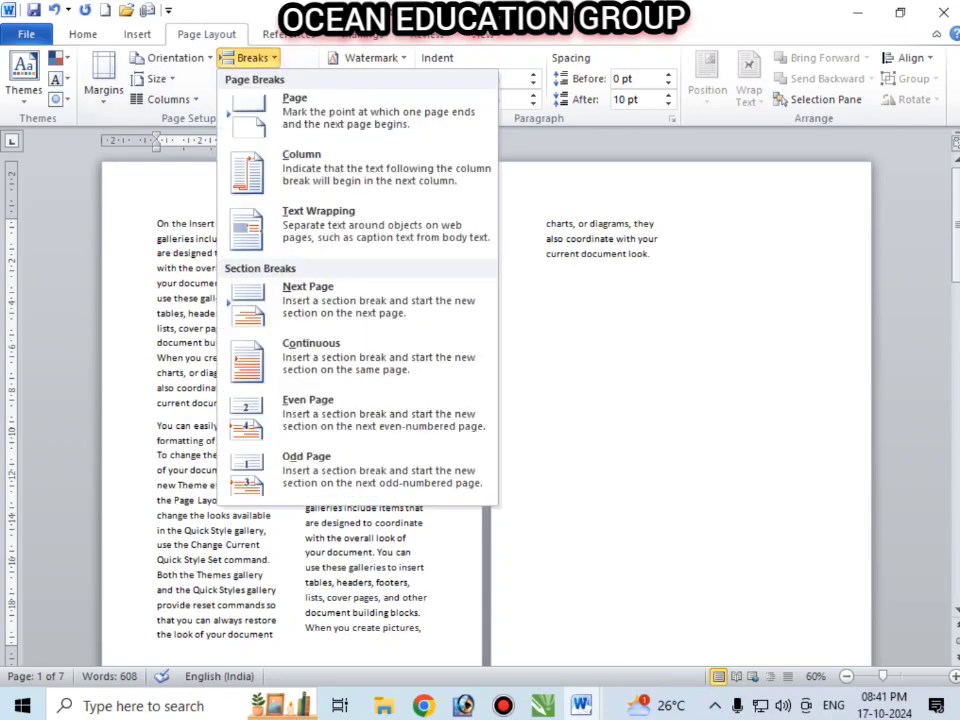
click(300, 165)
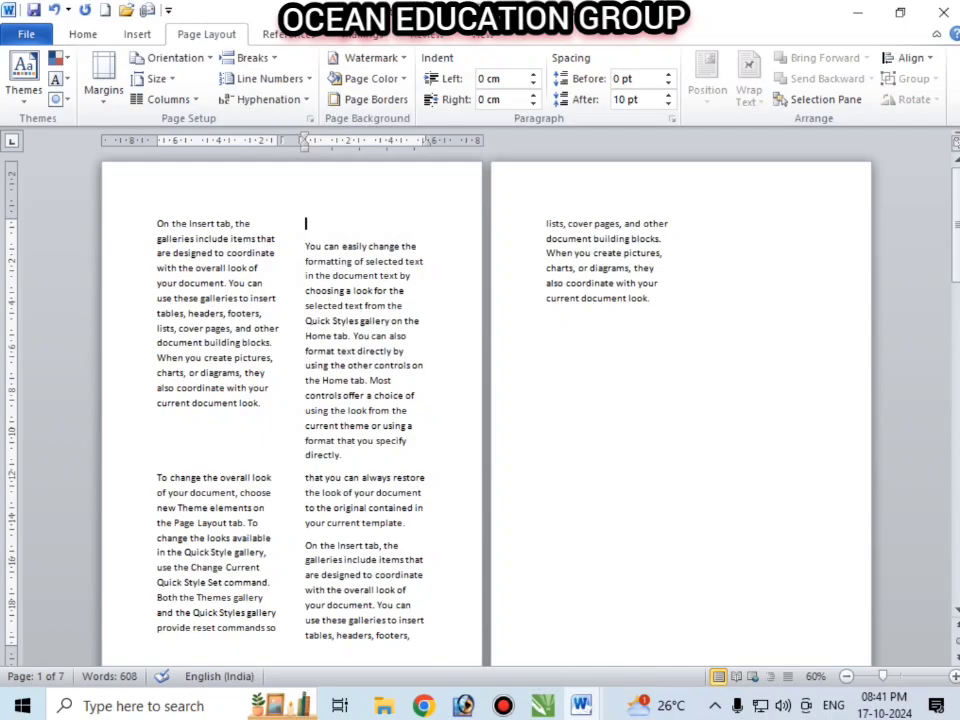
scroll(290, 410, down, 2)
- Insert a column break before the third paragraph, which starts with "To change the overall look"
click(158, 421)
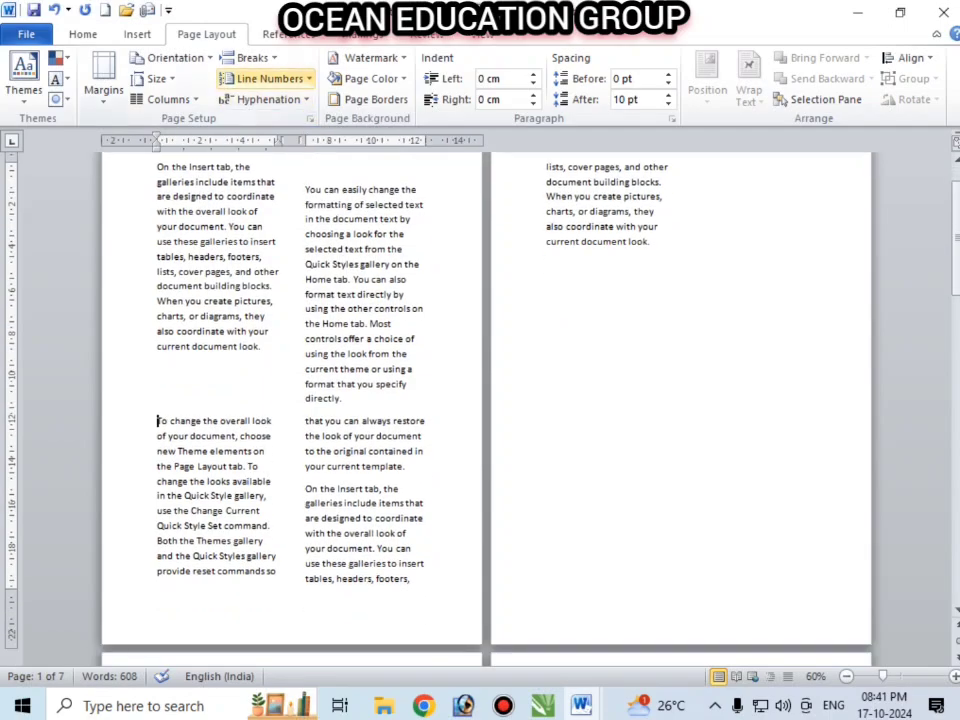
click(250, 58)
click(301, 162)
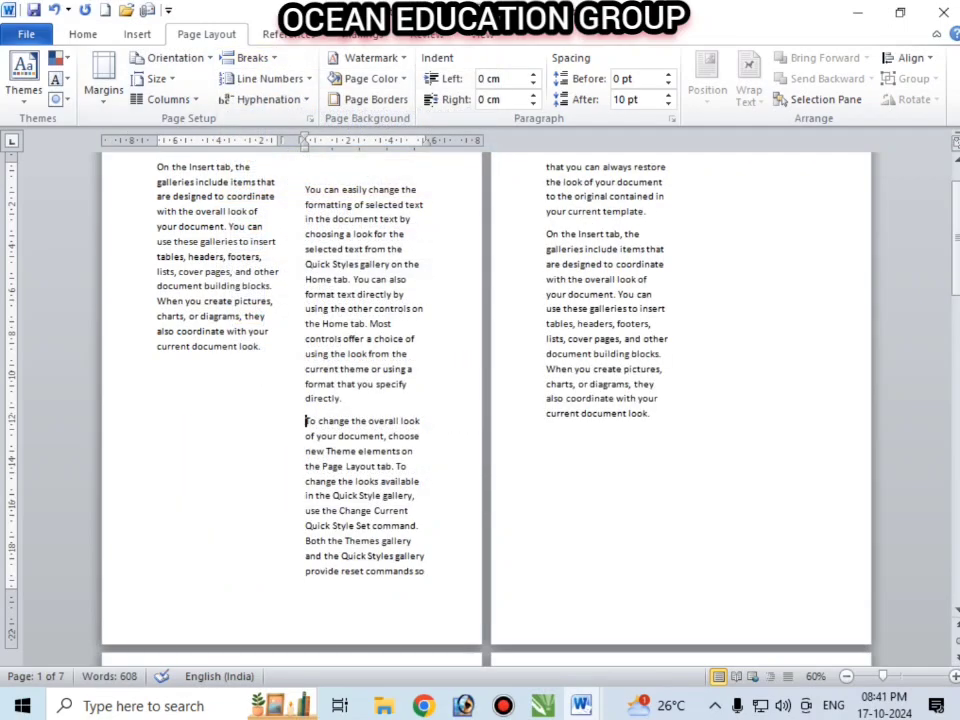
scroll(486, 400, down, 1)
scroll(486, 400, up, 2)
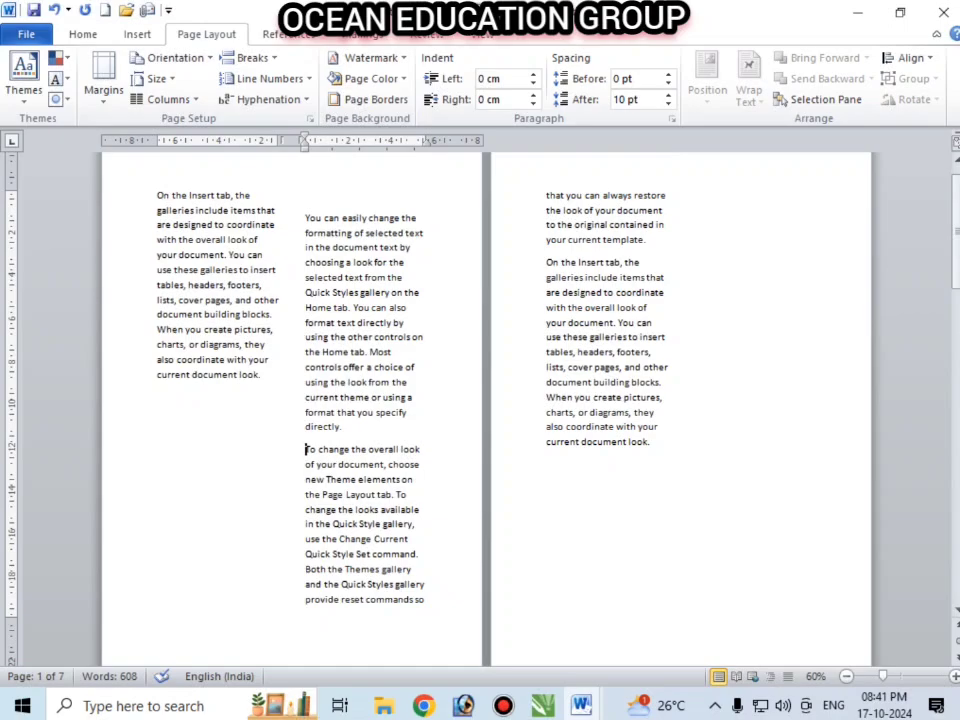
- Try a column break inside the third paragraph, and undo the column breaks and the two-column layout
drag(306, 218, 381, 569)
click(369, 464)
click(270, 78)
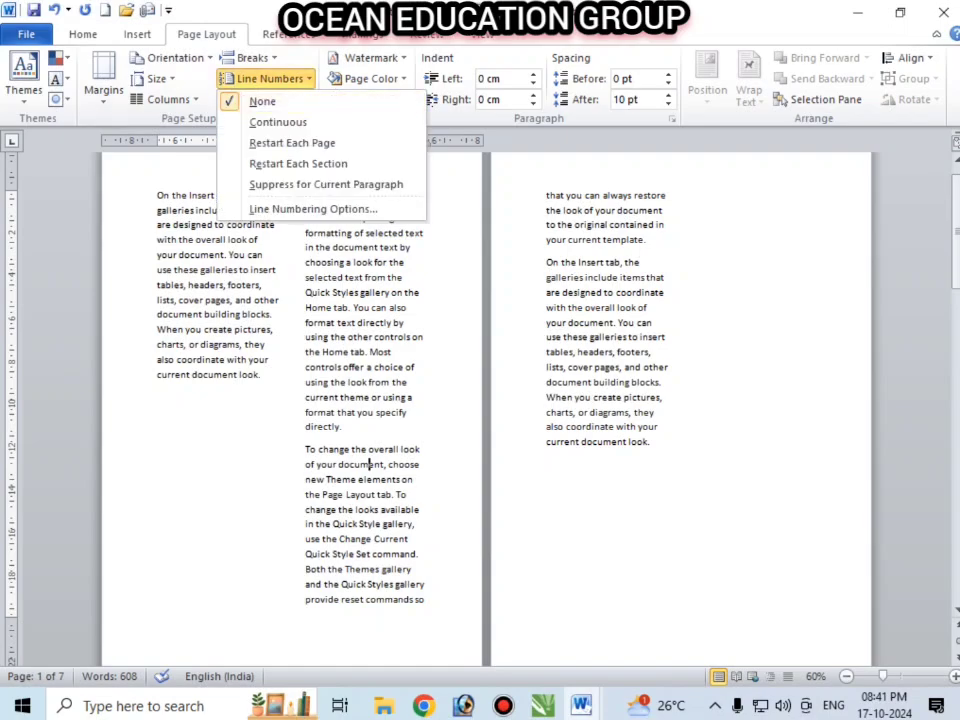
click(252, 57)
click(301, 165)
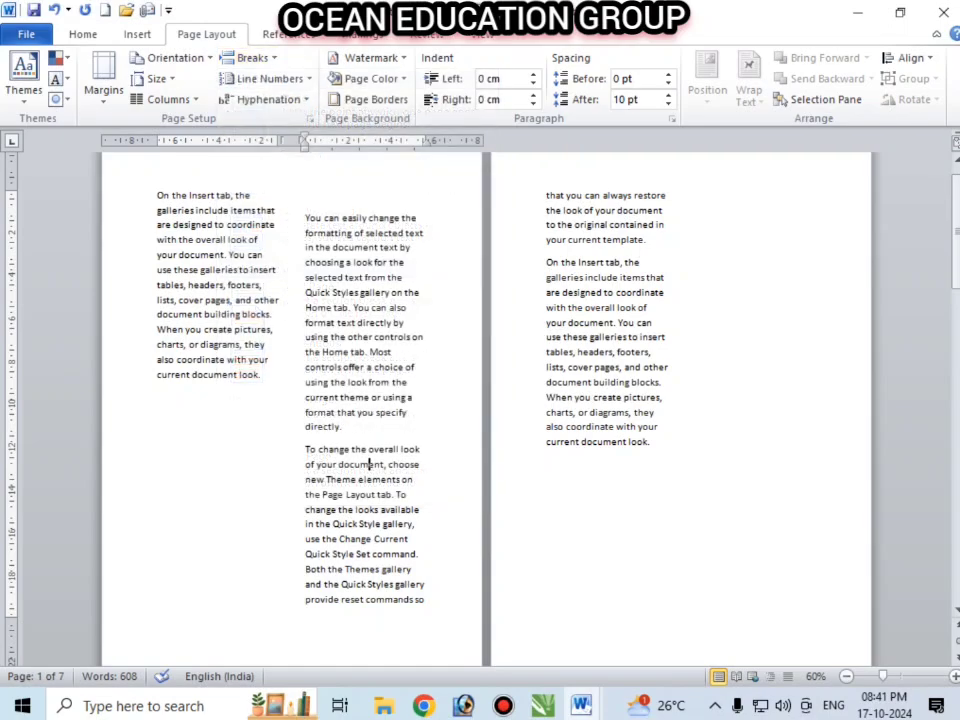
key(ctrl+z)
key(ctrl+z)
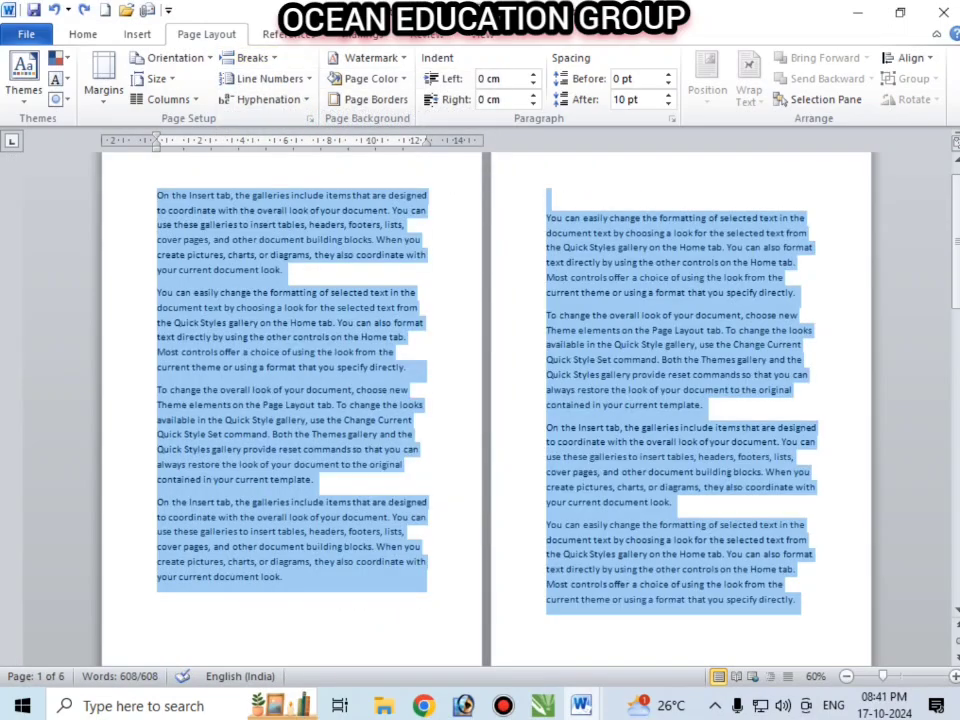
- Insert a text wrapping break before "building blocks" in the first paragraph
click(252, 57)
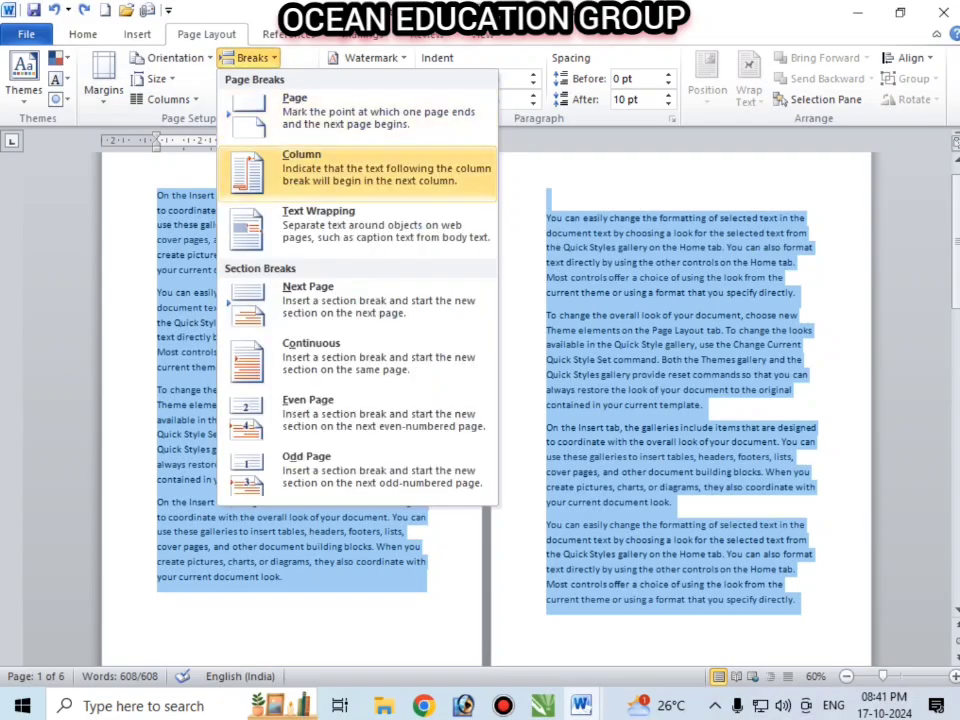
key(Escape)
scroll(486, 400, up, 2)
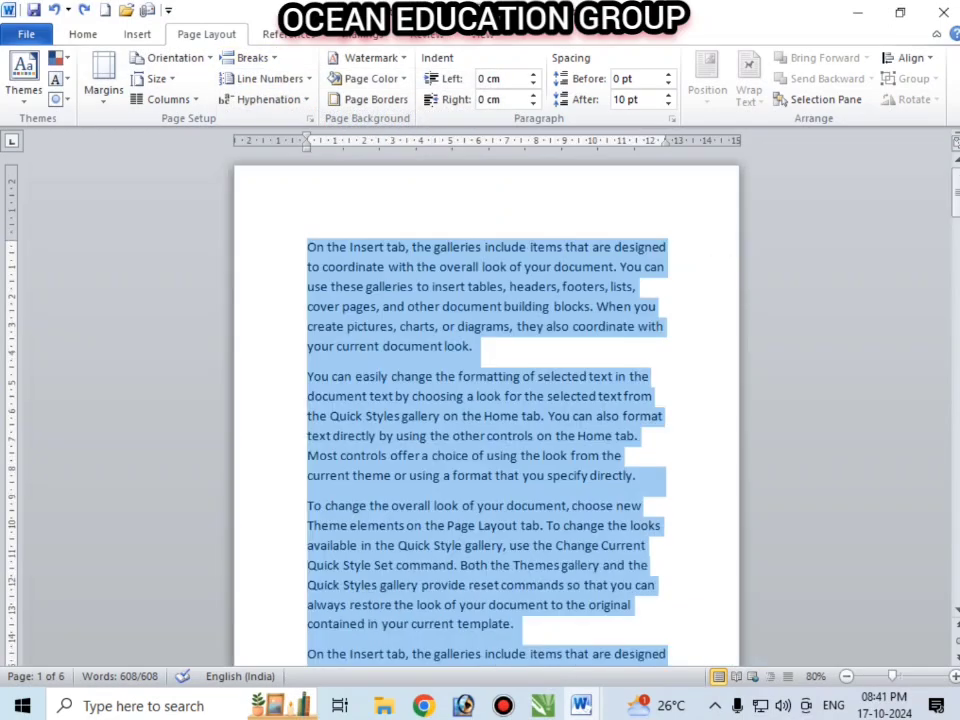
scroll(486, 450, up, 1)
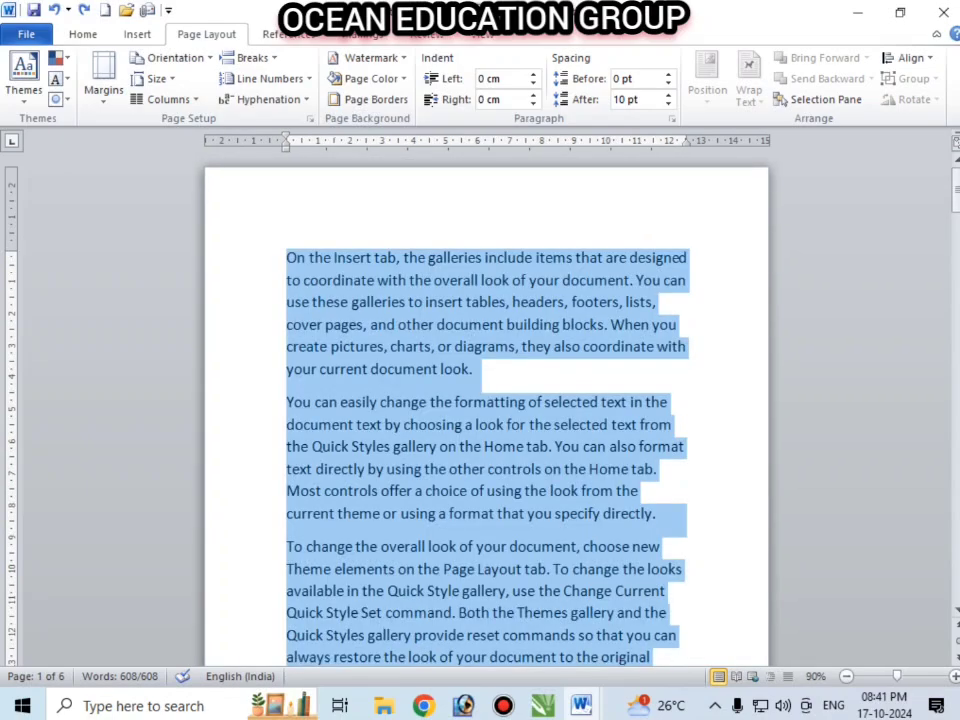
click(507, 325)
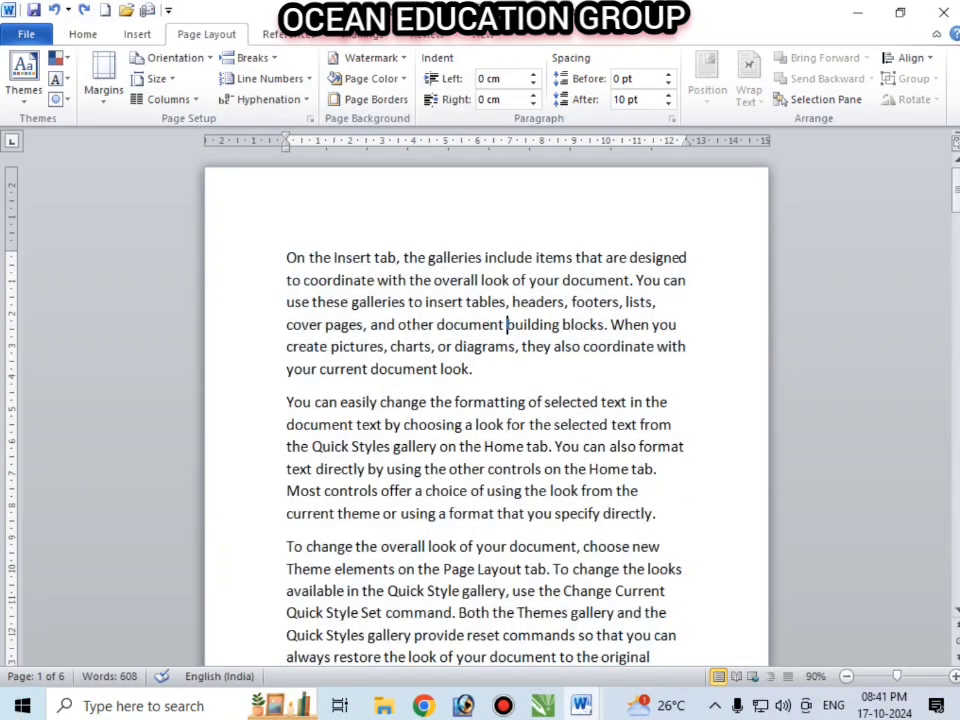
click(250, 57)
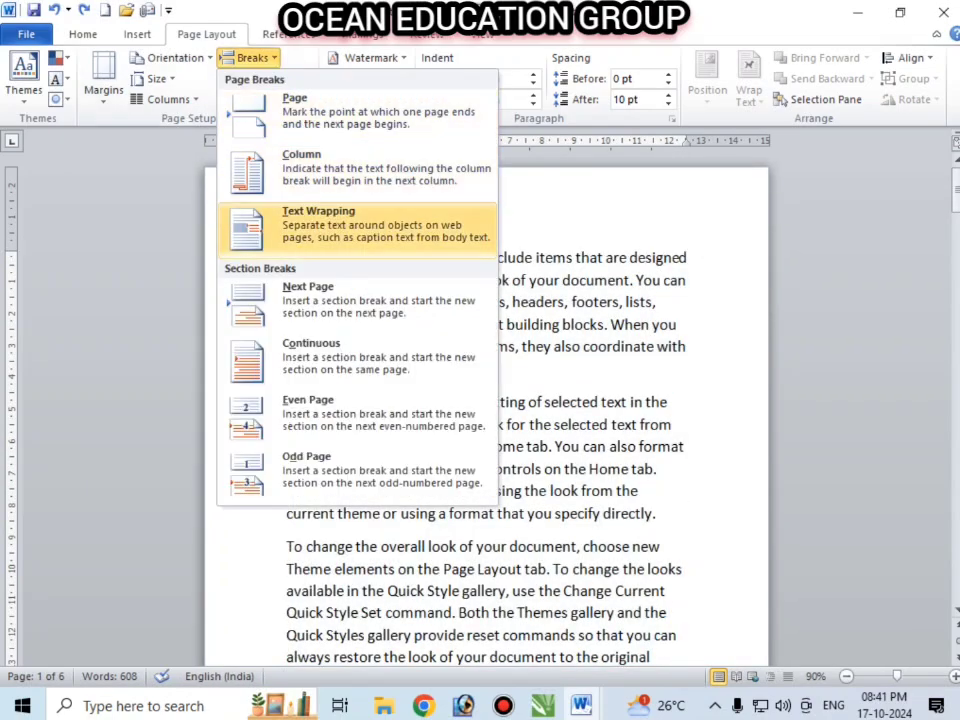
click(340, 225)
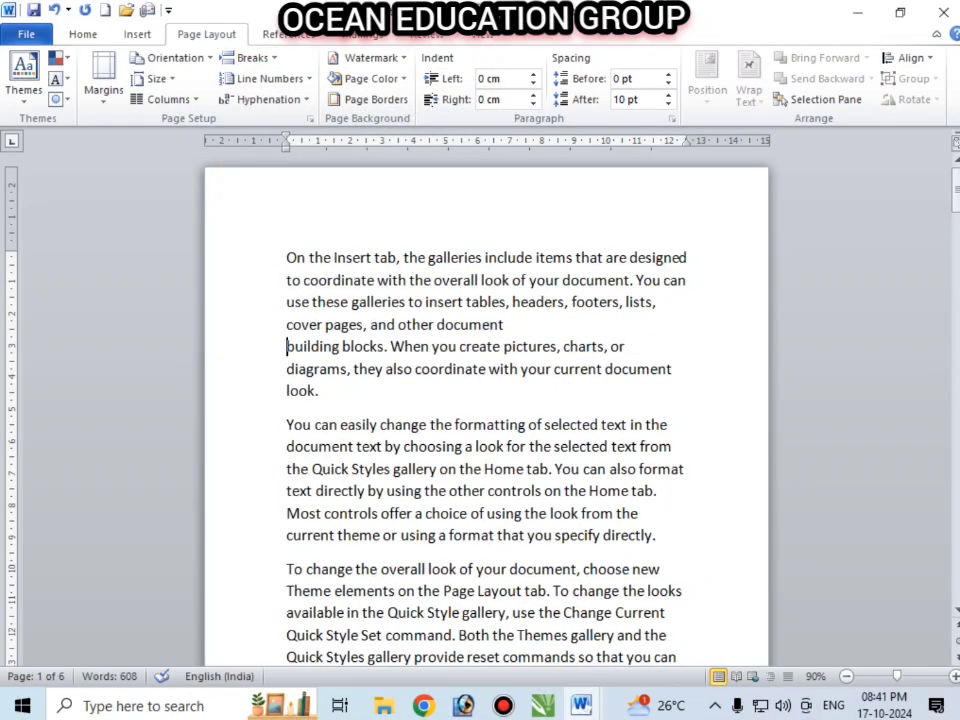
- Try a text wrapping break before "You can also format" in the second paragraph, and undo both text wrapping breaks
click(308, 391)
drag(320, 391, 383, 492)
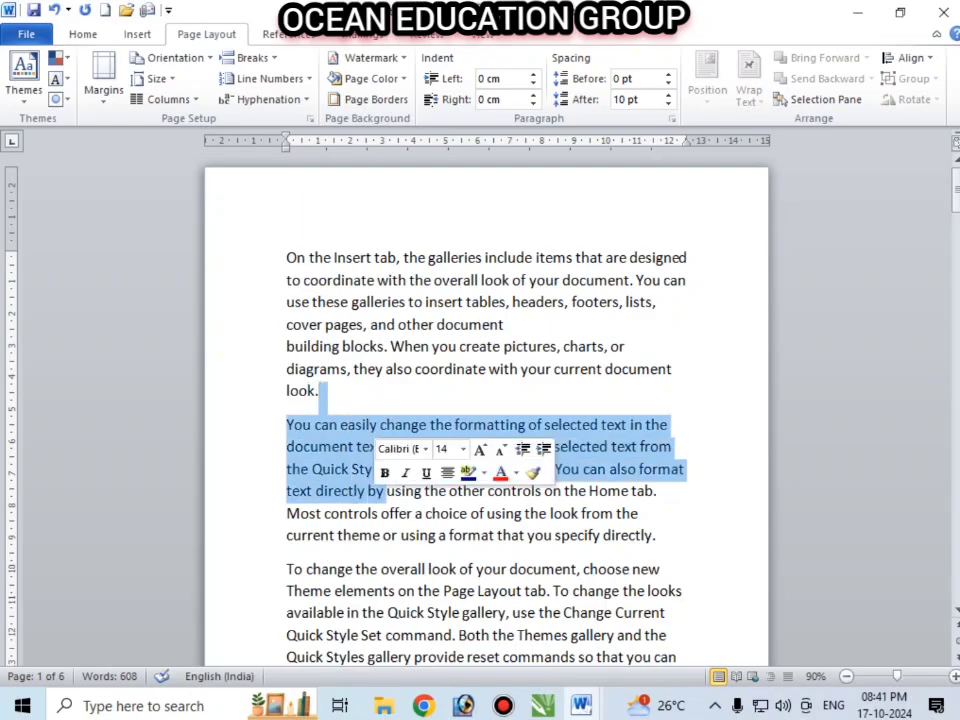
click(321, 391)
click(508, 325)
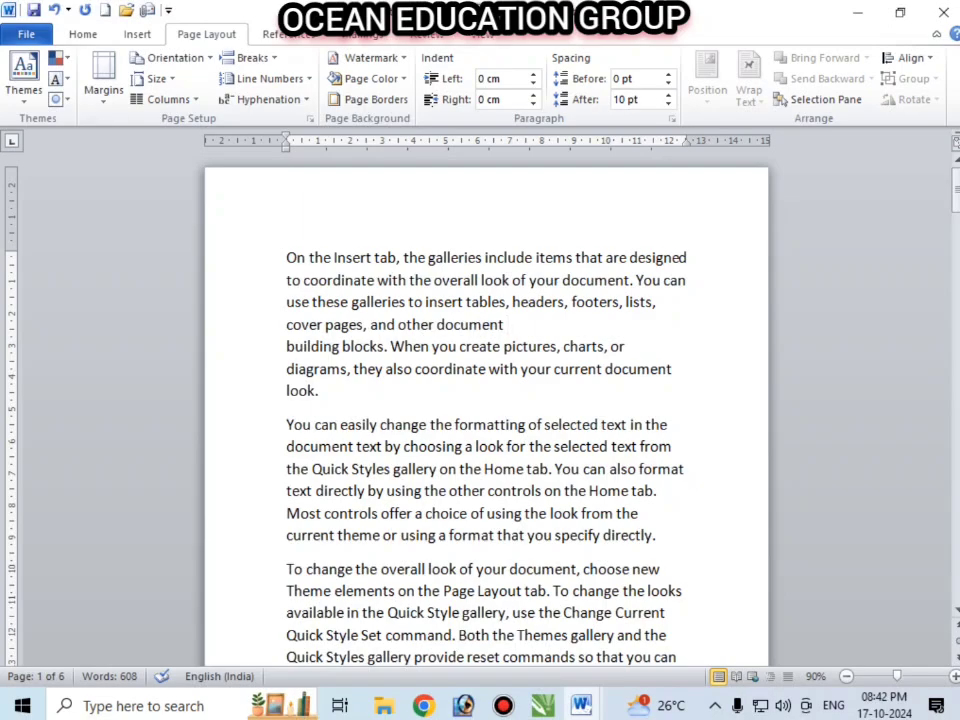
scroll(486, 400, down, 1)
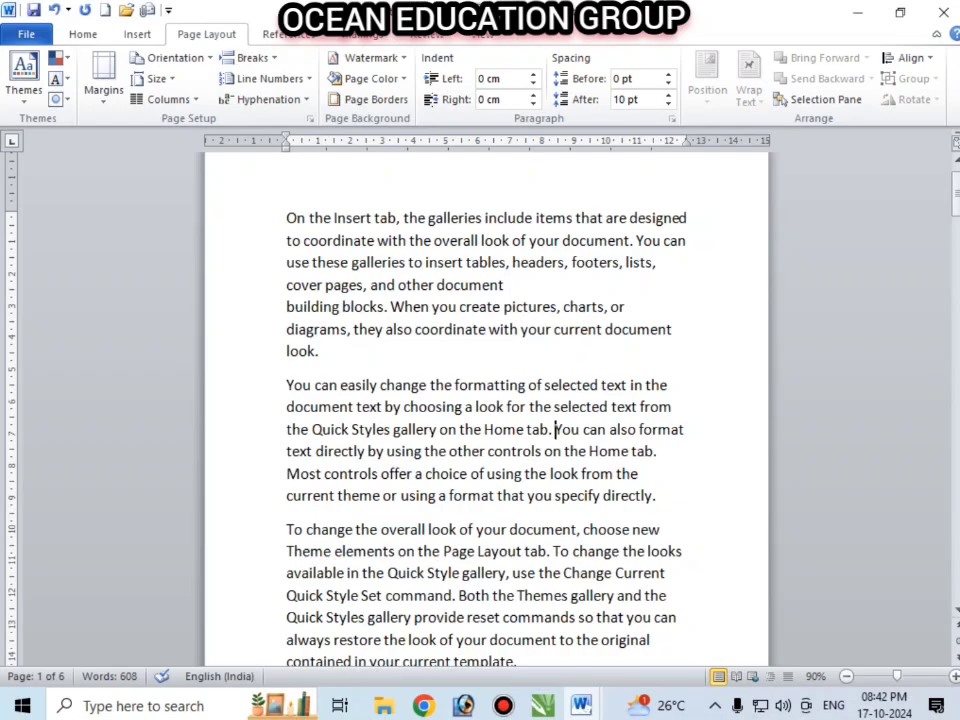
click(252, 57)
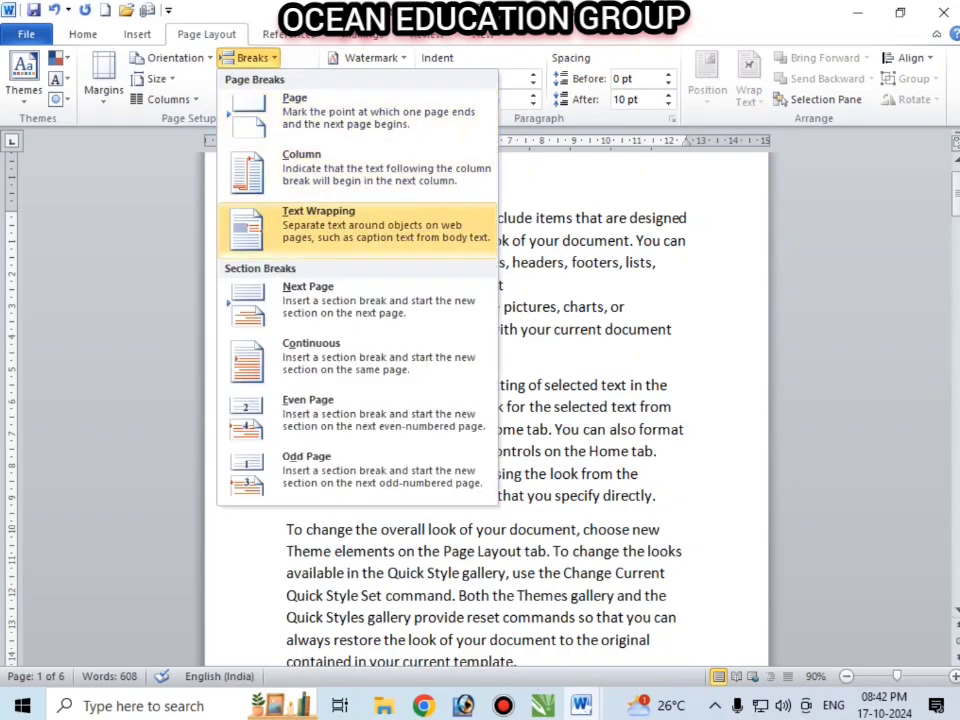
click(318, 224)
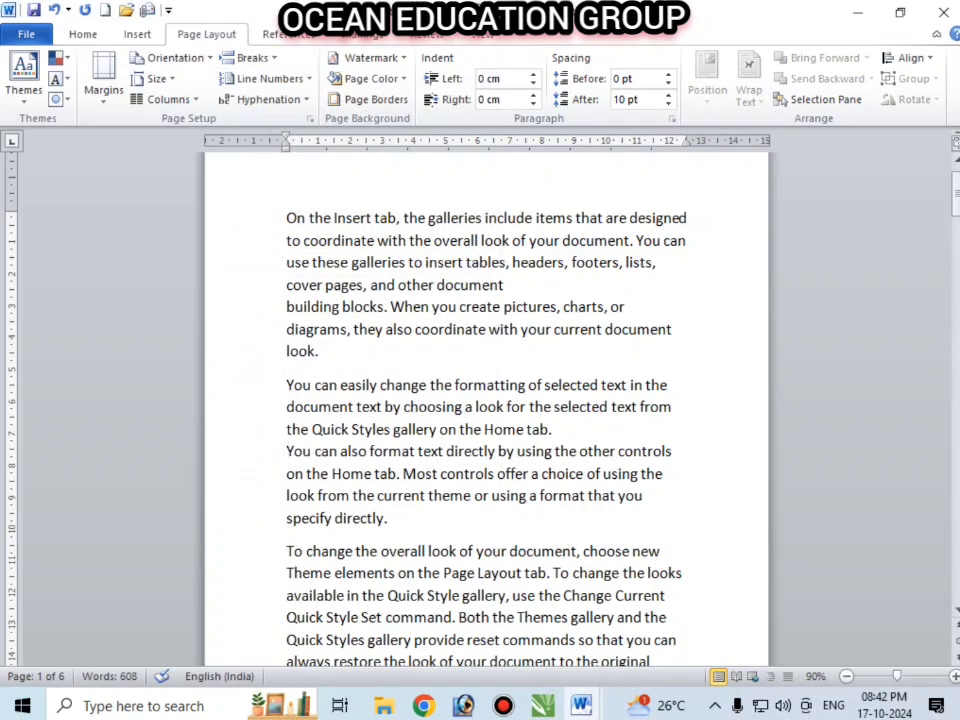
scroll(486, 400, down, 3)
scroll(486, 400, up, 4)
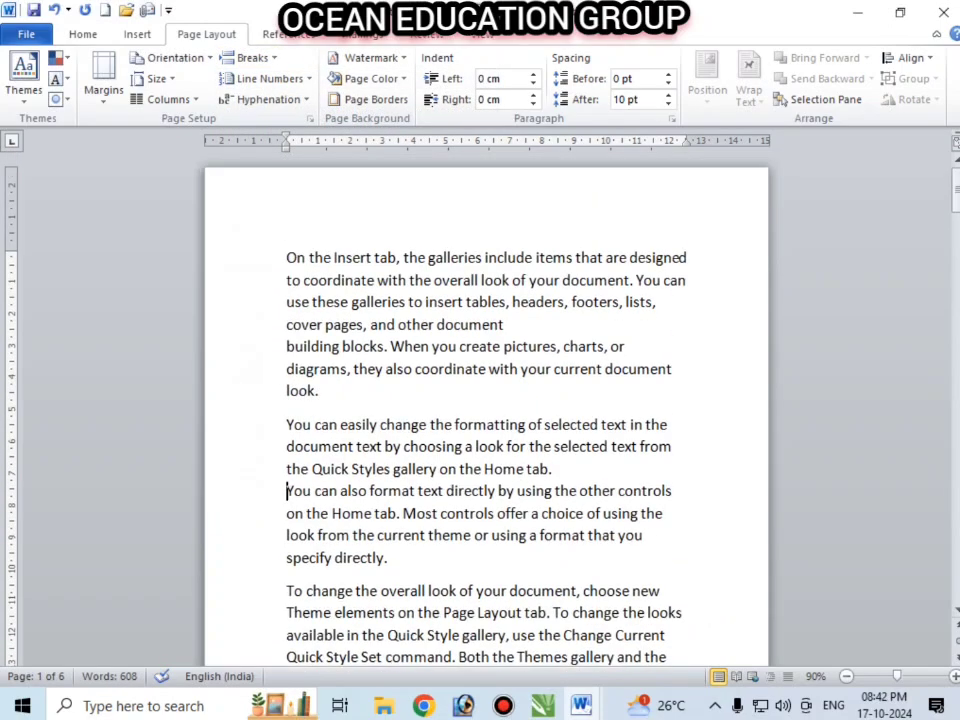
key(ctrl+z)
key(ctrl+z)
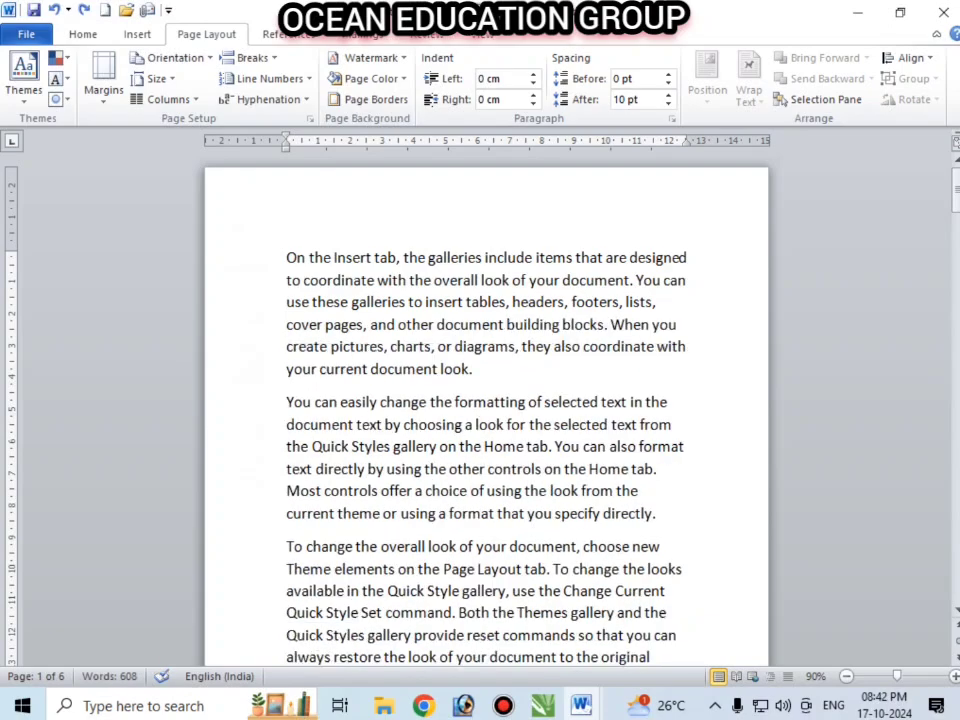
- Try a Next Page section break after the second paragraph, and undo it
click(248, 58)
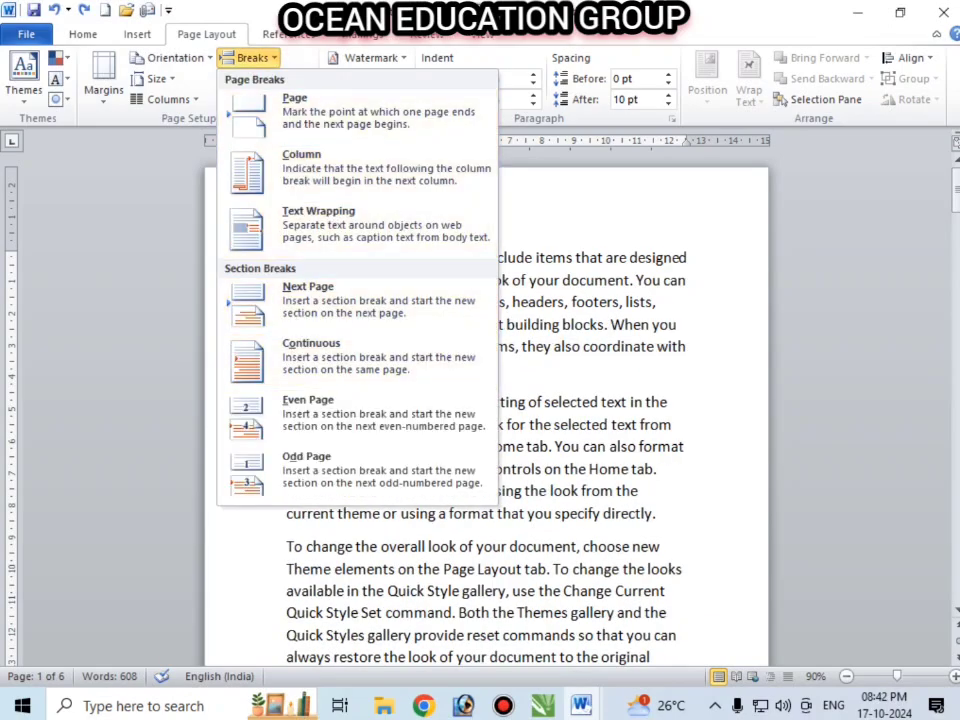
key(Escape)
scroll(486, 400, down, 3)
click(668, 395)
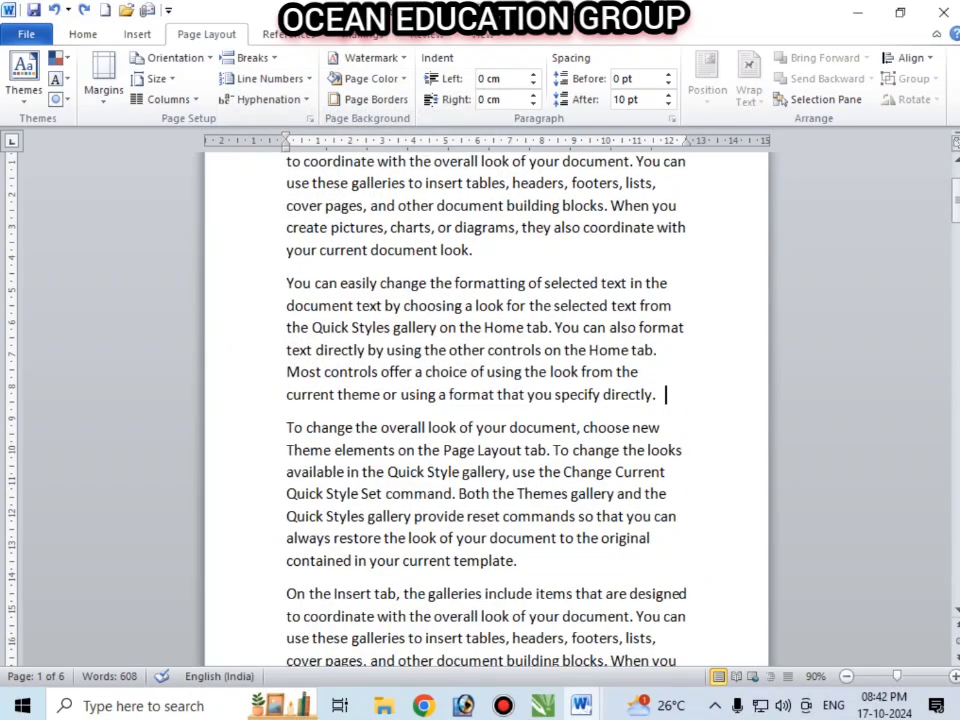
scroll(668, 395, down, 1)
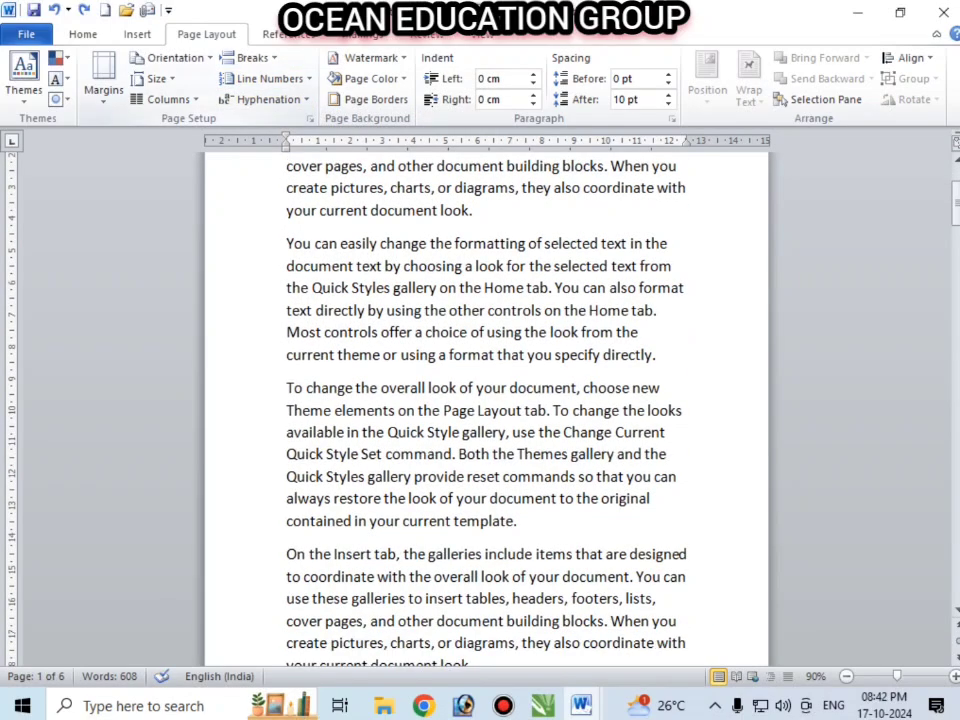
click(252, 58)
click(308, 300)
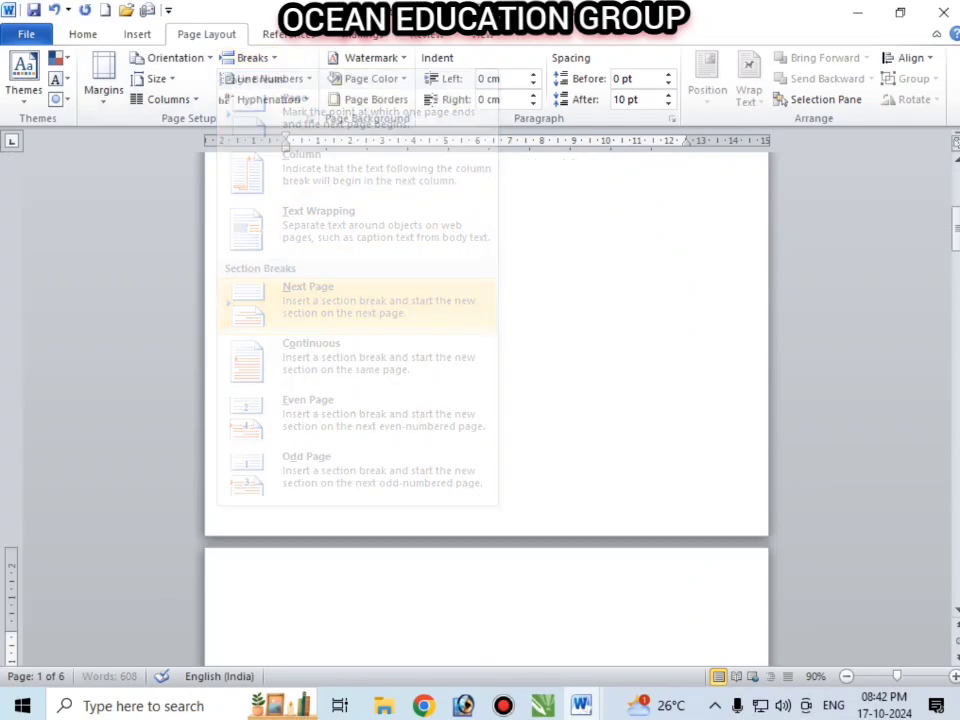
ctrl+scroll(486, 400, down, 4)
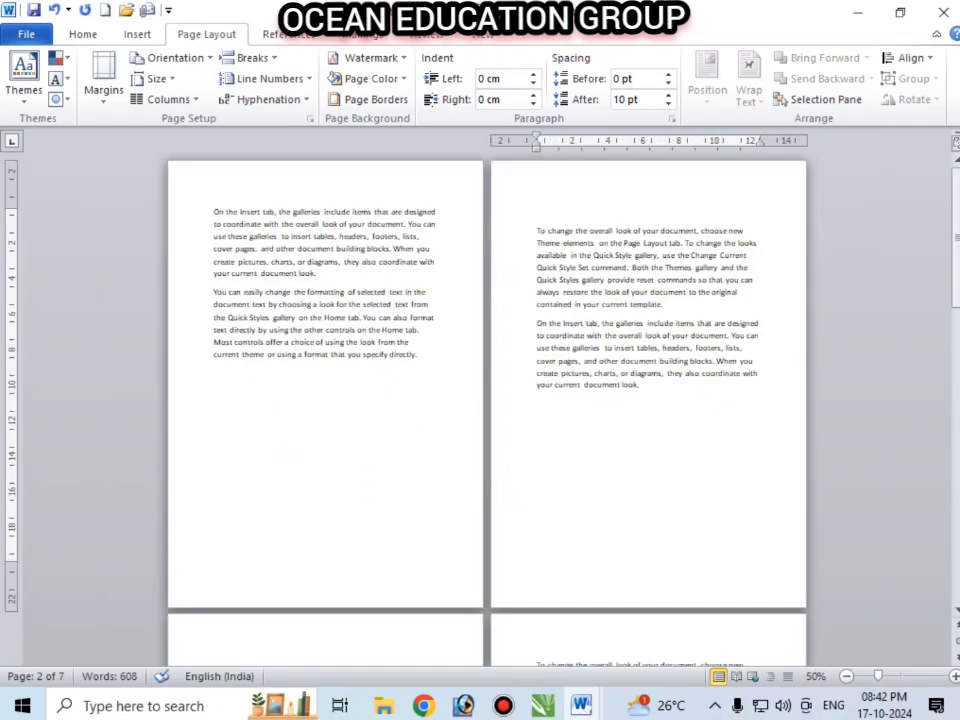
ctrl+scroll(486, 400, up, 3)
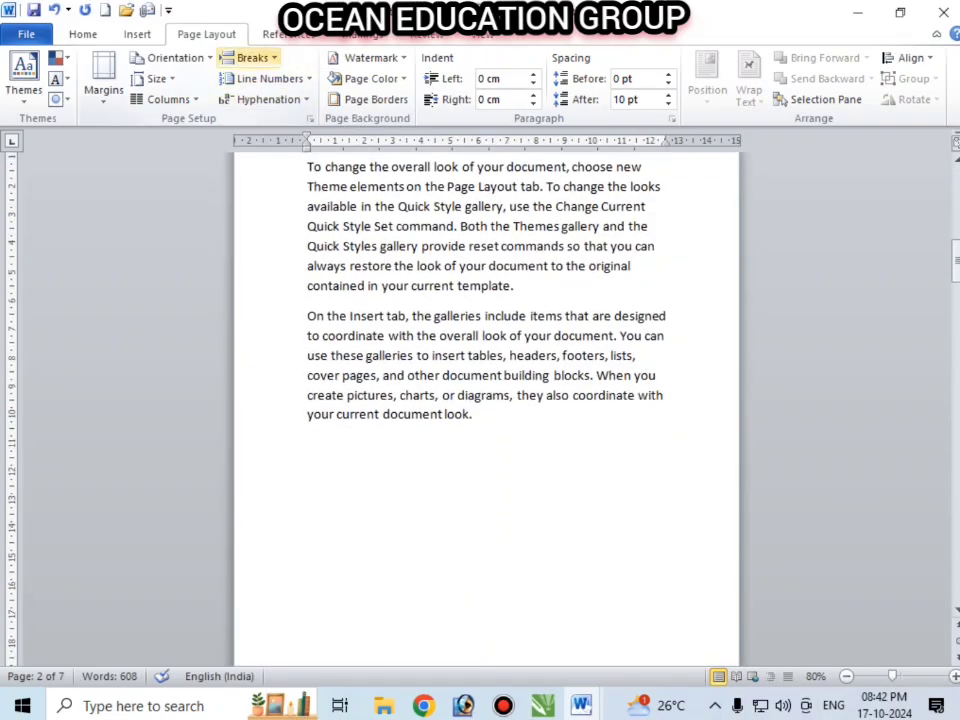
click(252, 58)
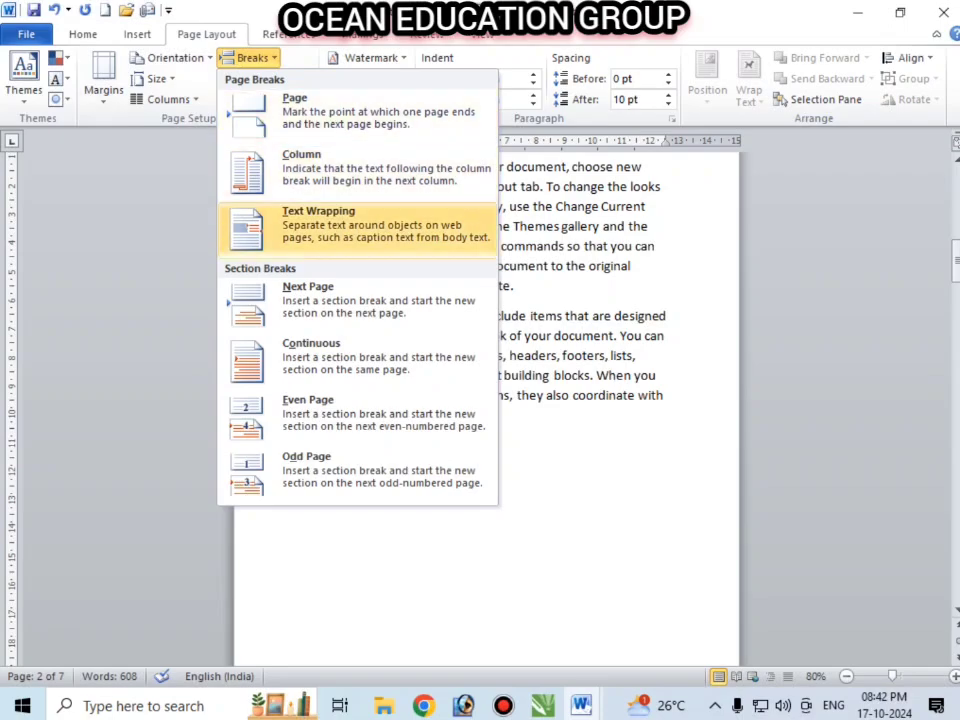
key(Escape)
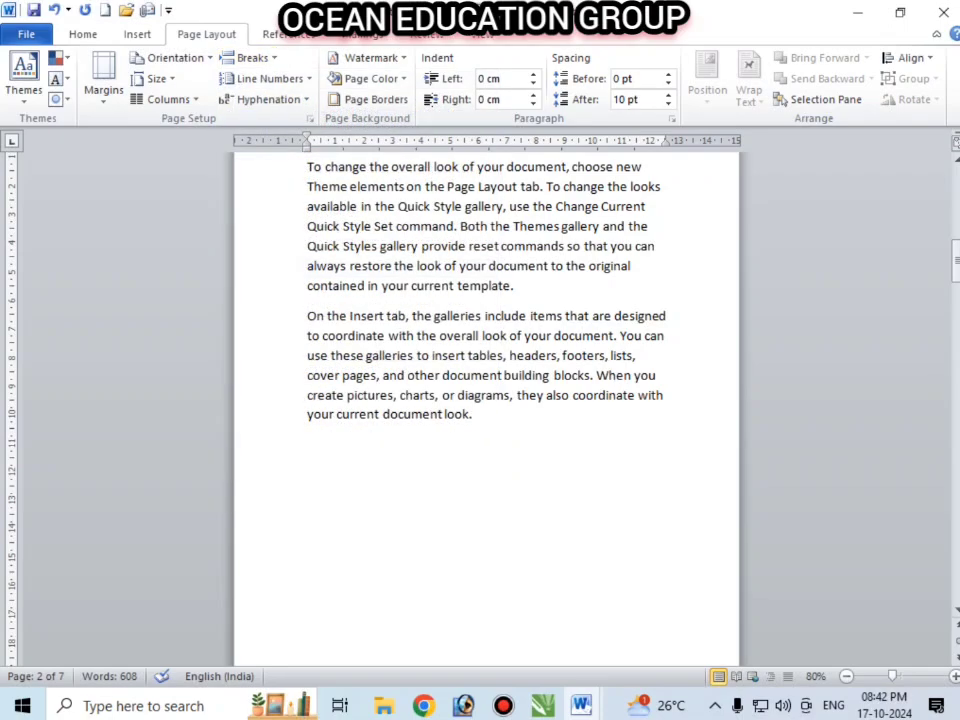
key(ctrl+z)
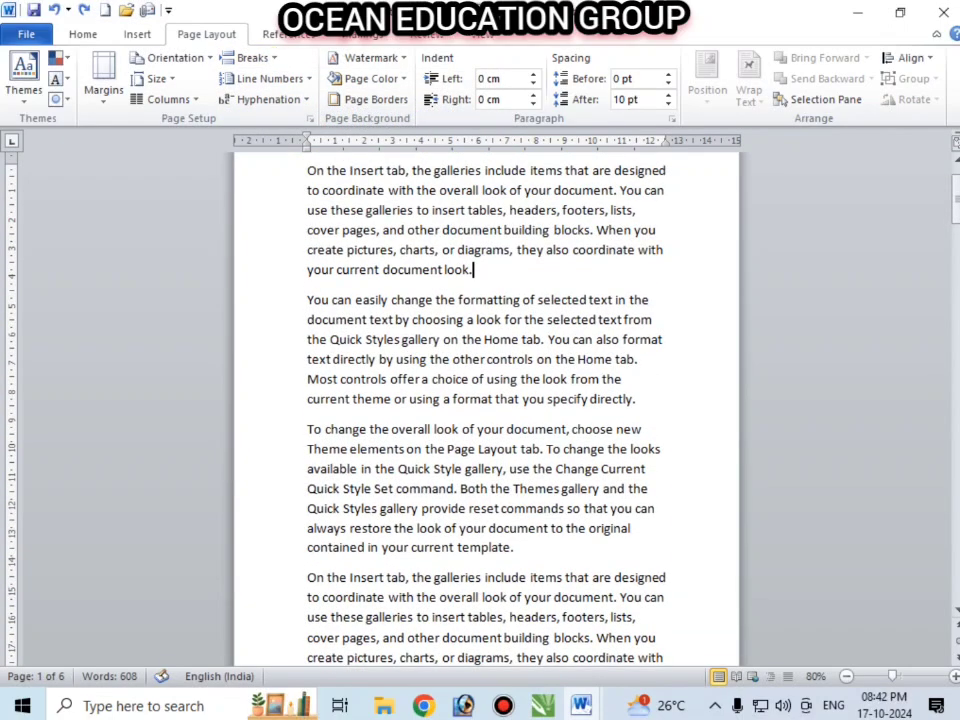
- Try a Continuous section break with filler text below it after the first paragraph, and remove both
click(252, 58)
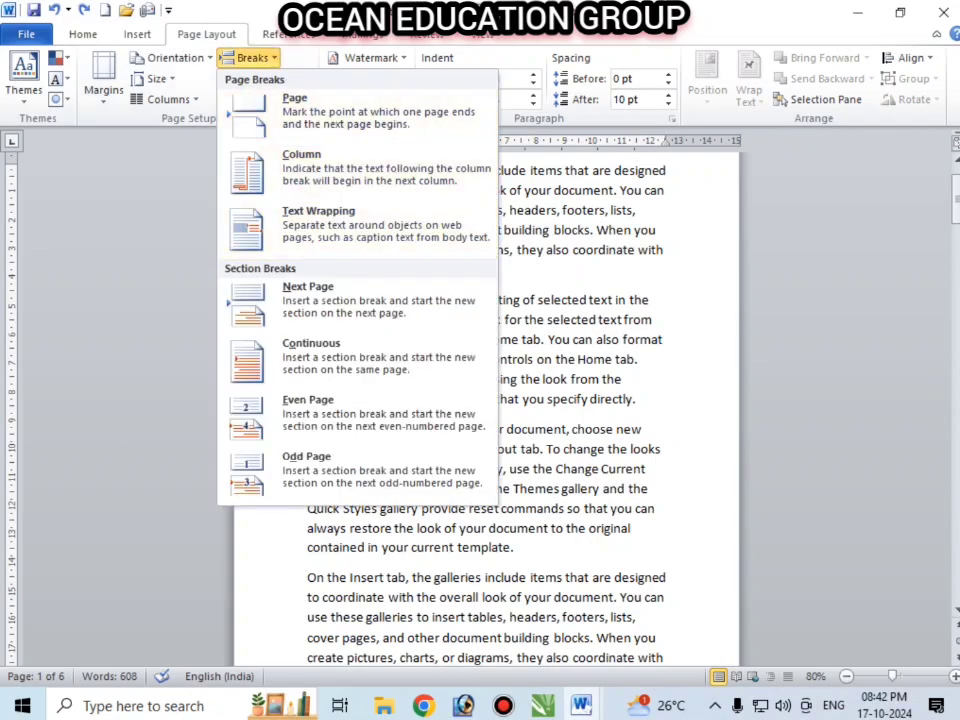
click(330, 356)
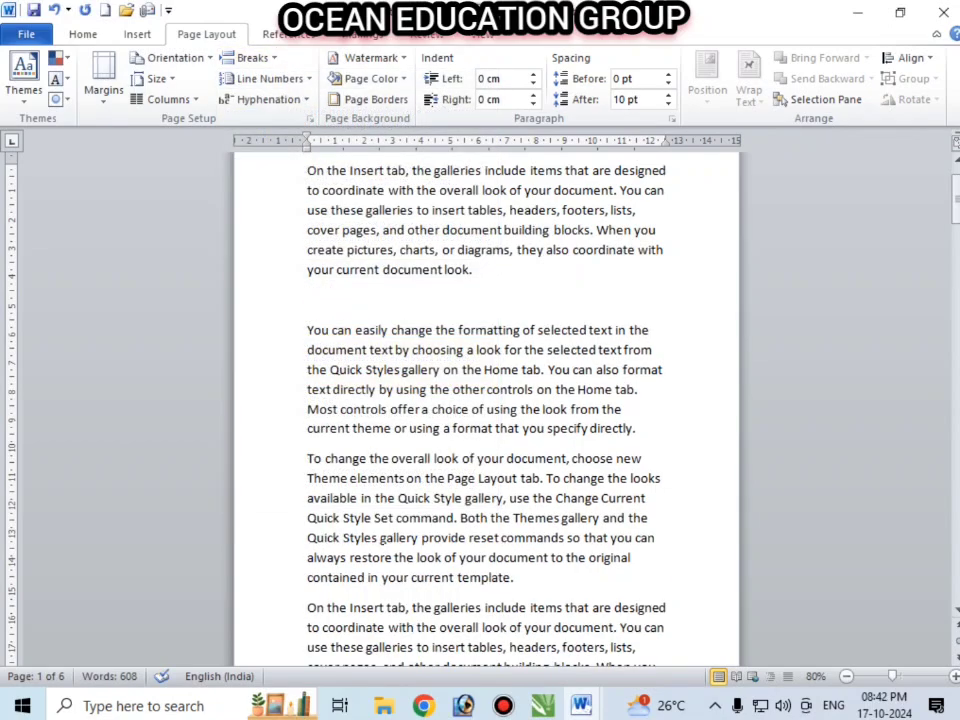
key(BackSpace)
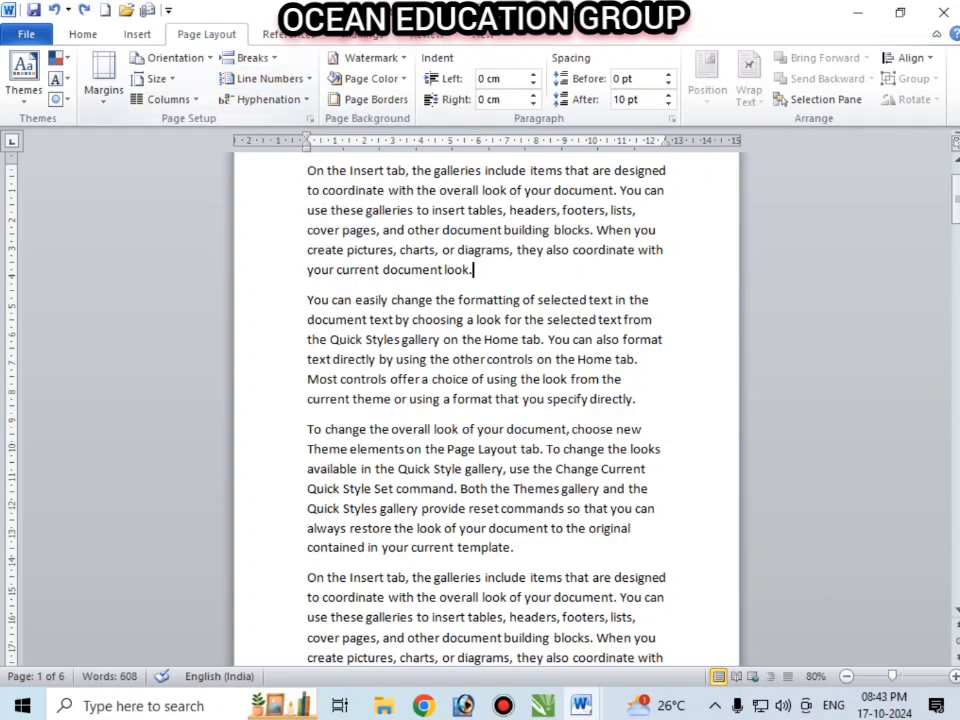
click(250, 57)
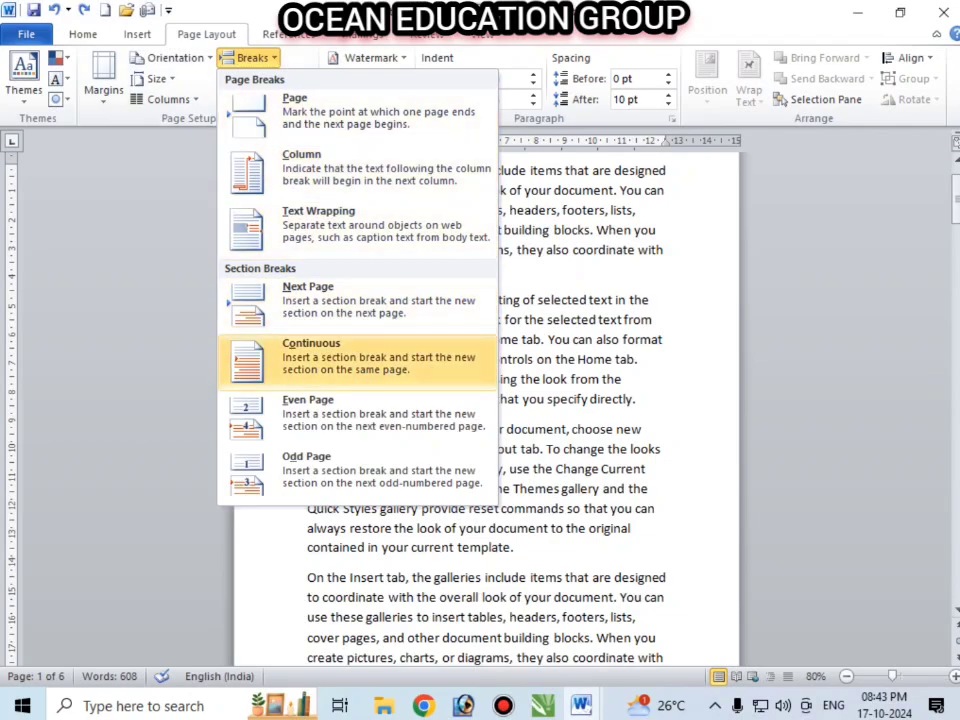
key(Return)
text(dgdfgdfgdfgfdfgdfgdfg)
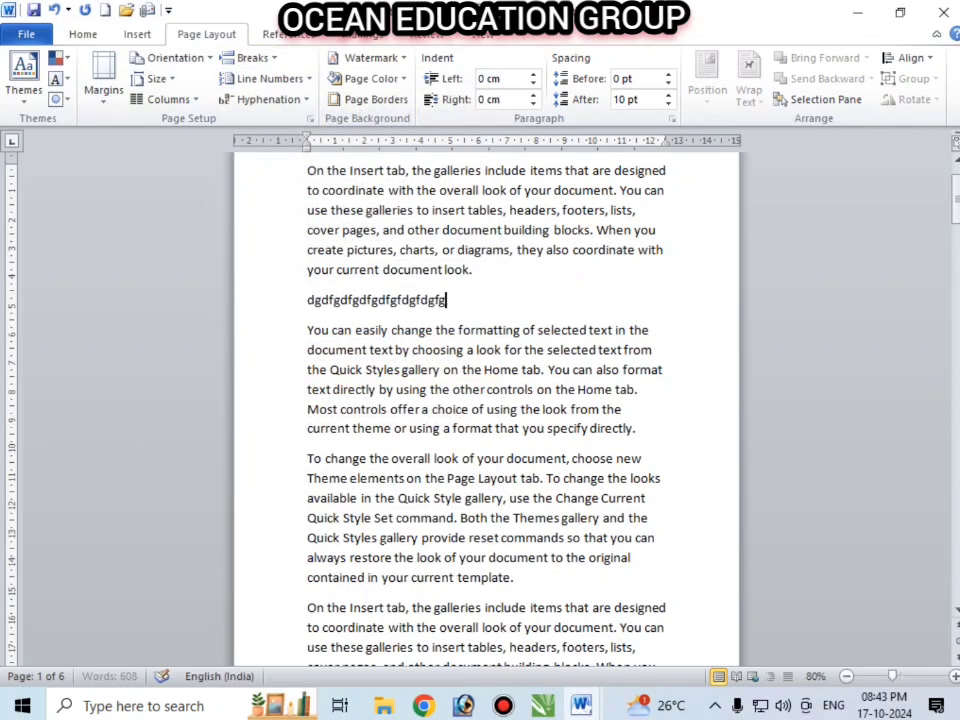
text(fgfggdgfdfgdfgdfgfggfg)
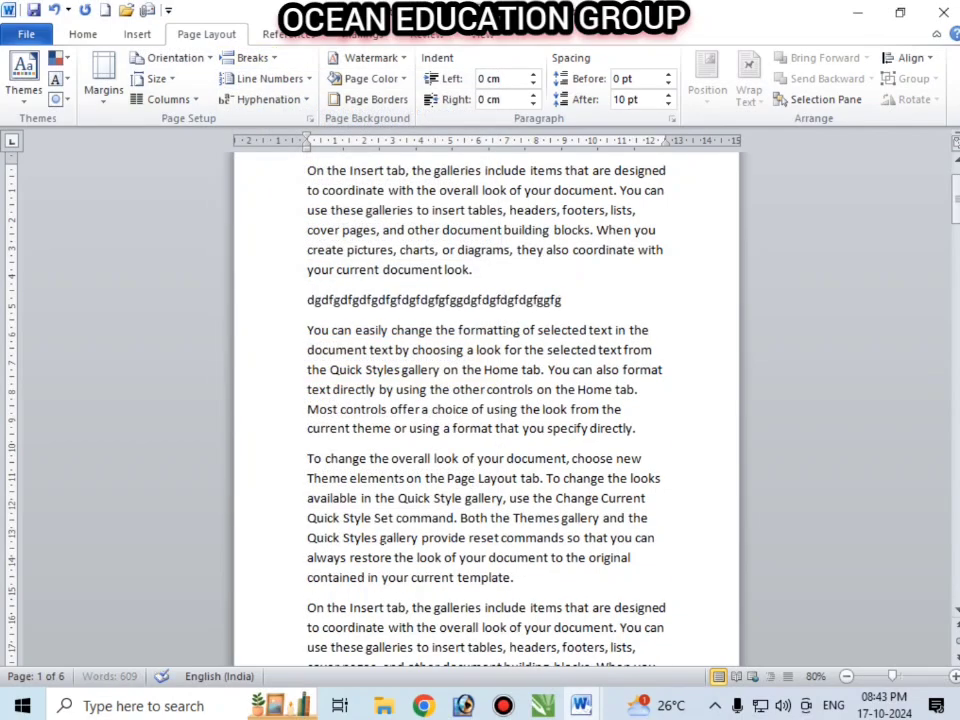
key(ctrl+BackSpace)
key(BackSpace)
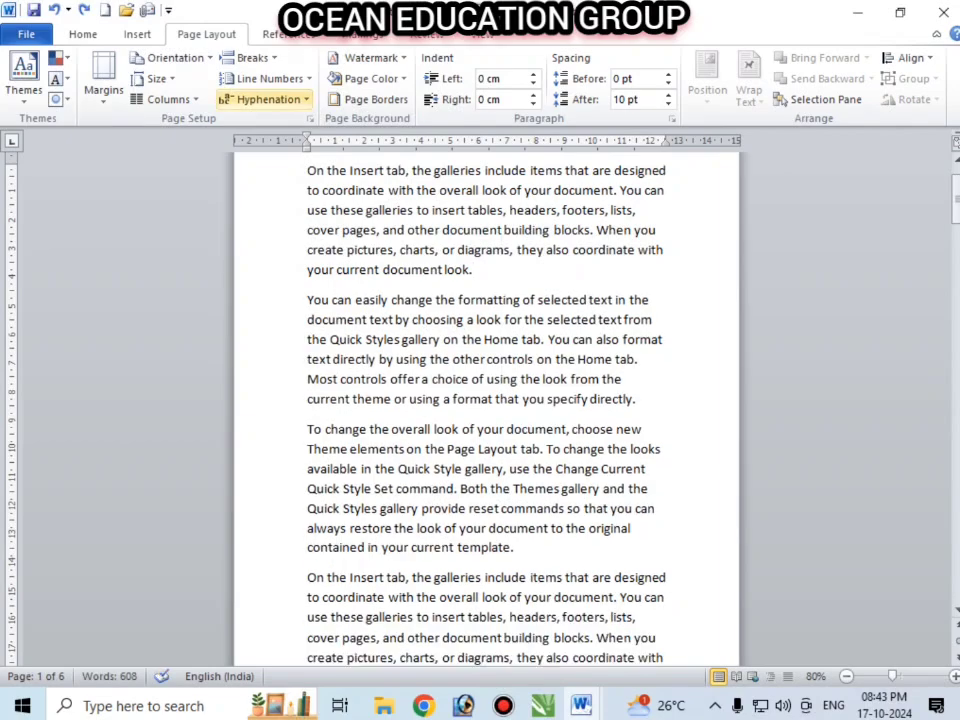
- Create a new blank document
click(250, 57)
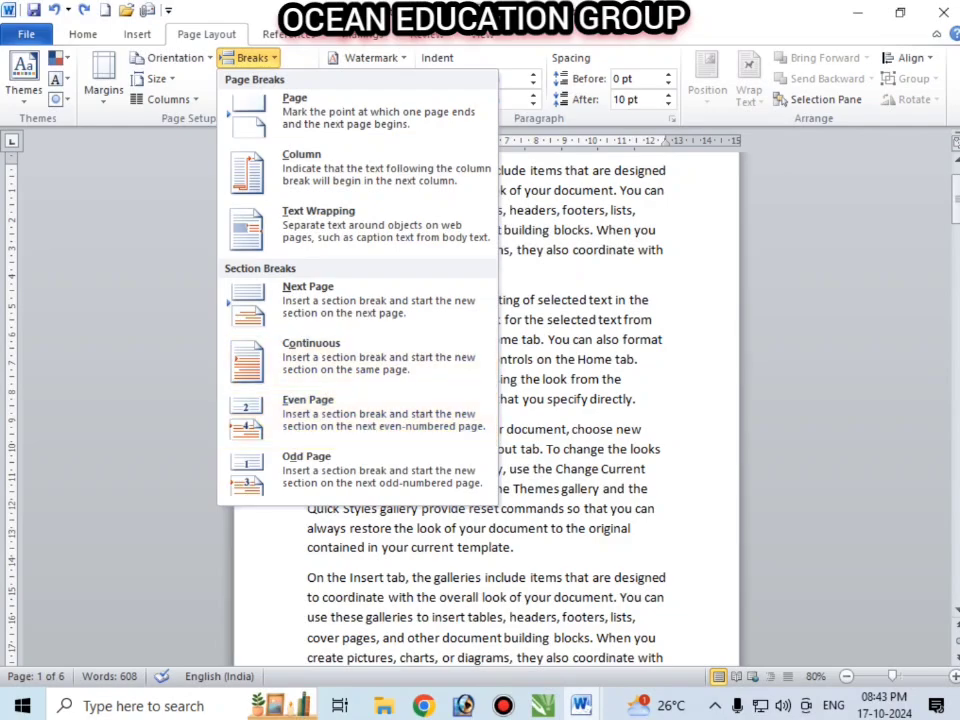
key(Escape)
scroll(486, 398, down, 1)
scroll(486, 398, down, 3)
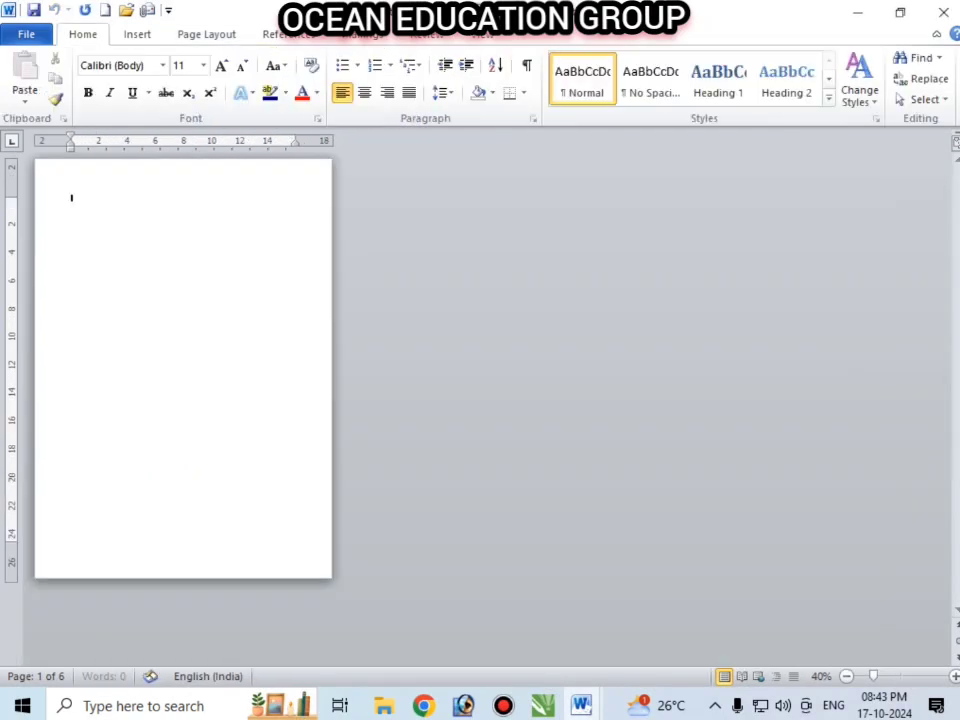
scroll(486, 400, up, 3)
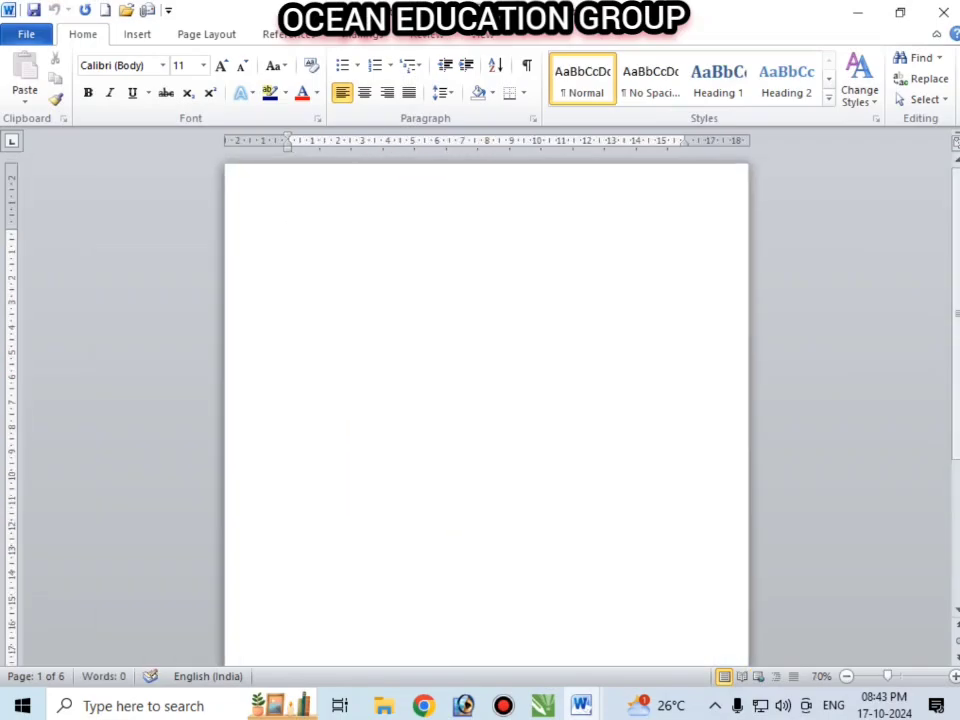
- Generate five paragraphs of sample text in the blank document with the =rand() function
text(=ra)
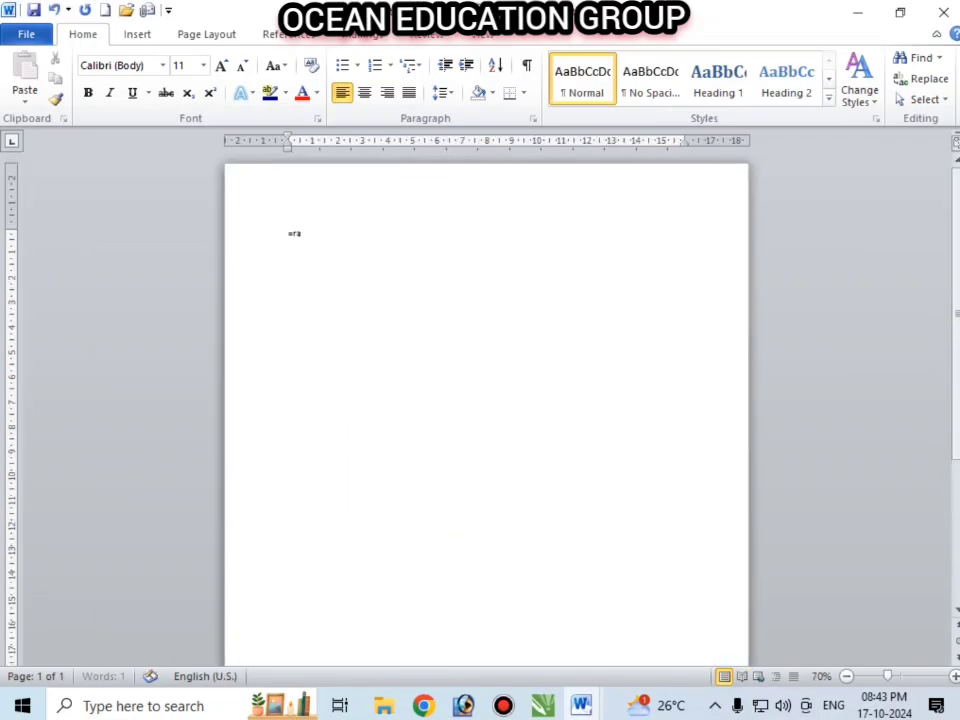
text(nd(3))
key(BackSpace)
key(BackSpace)
text())
key(Return)
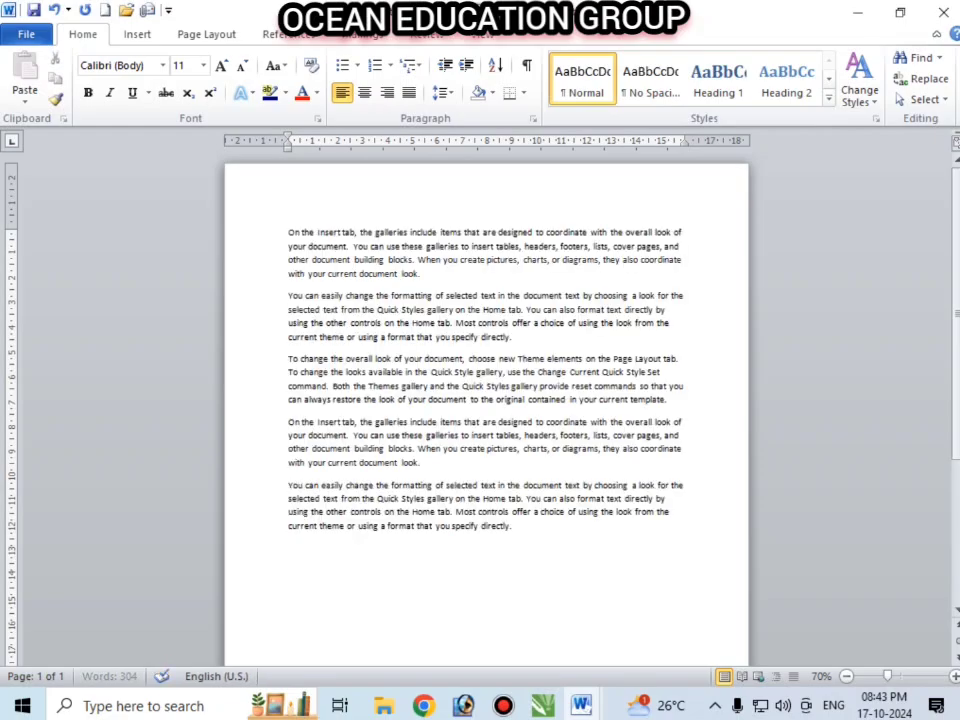
ctrl+scroll(486, 400, up, 2)
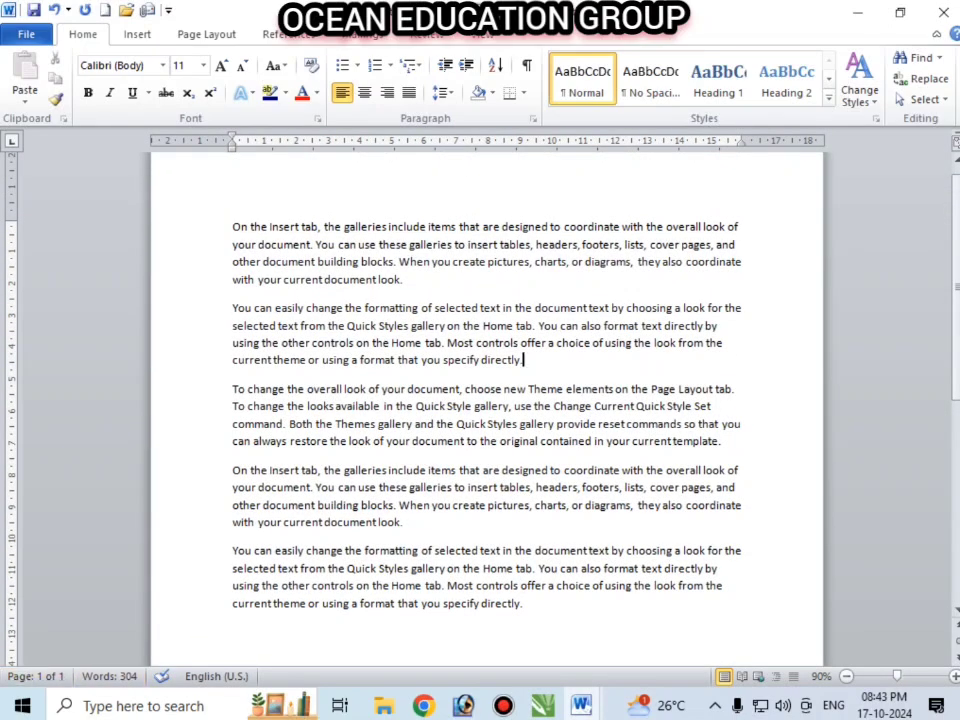
- Insert an Odd Page section break after the second paragraph, and review the resulting pages side by side
click(206, 34)
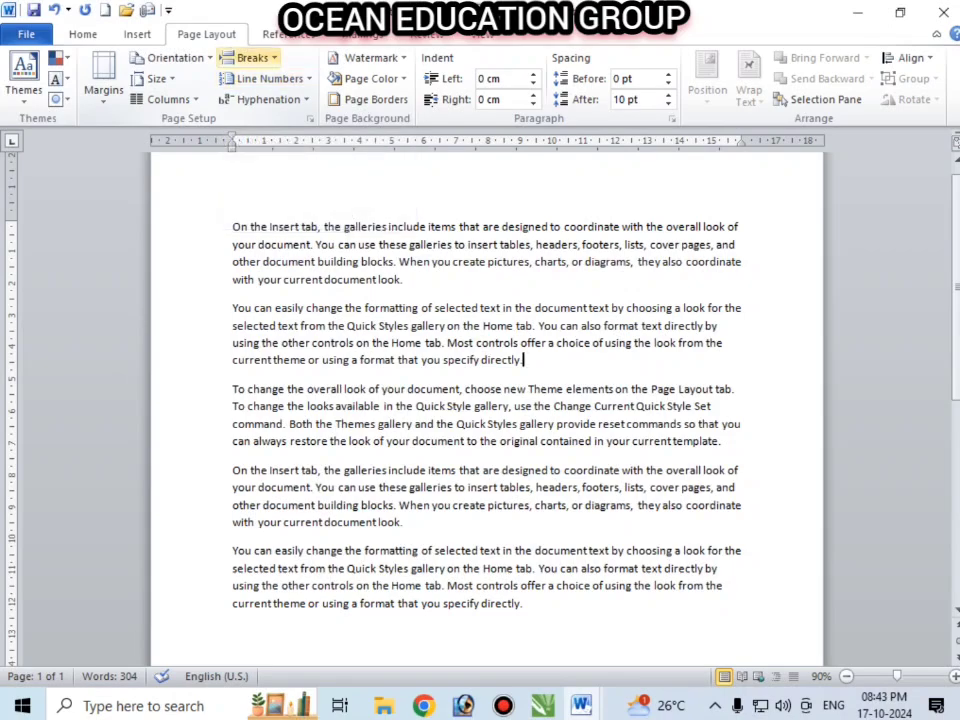
click(252, 58)
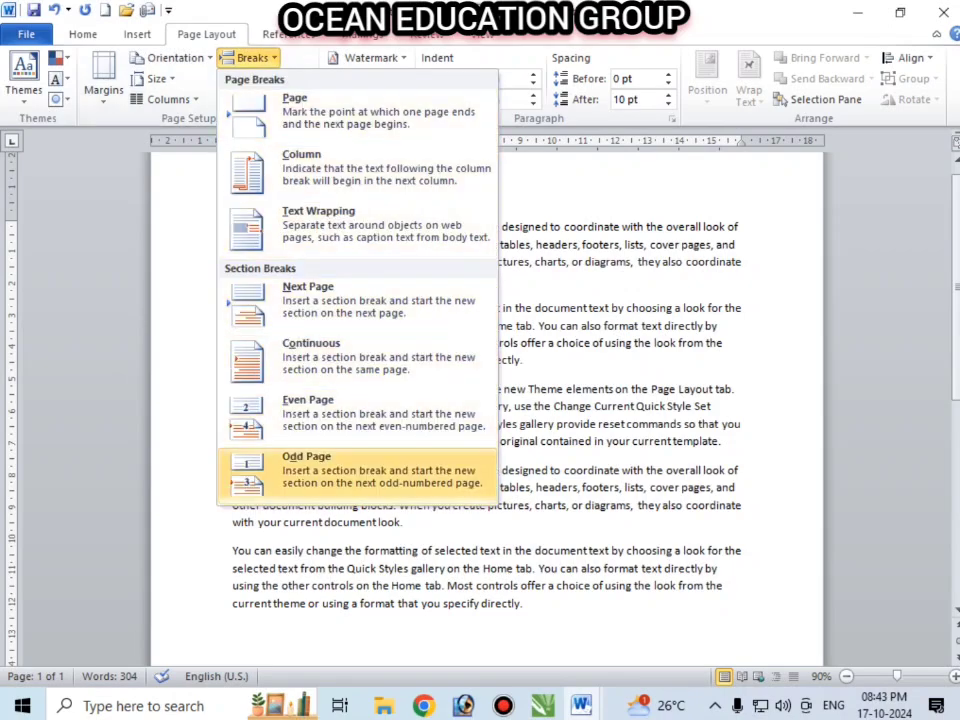
click(306, 465)
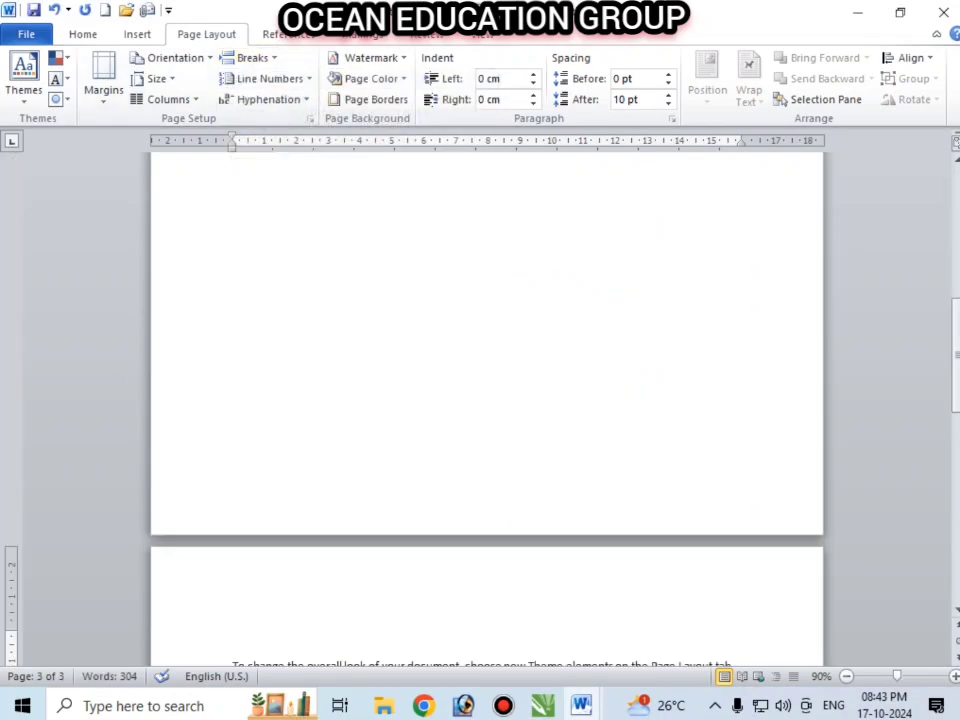
scroll(487, 400, up, 8)
scroll(487, 400, down, 5)
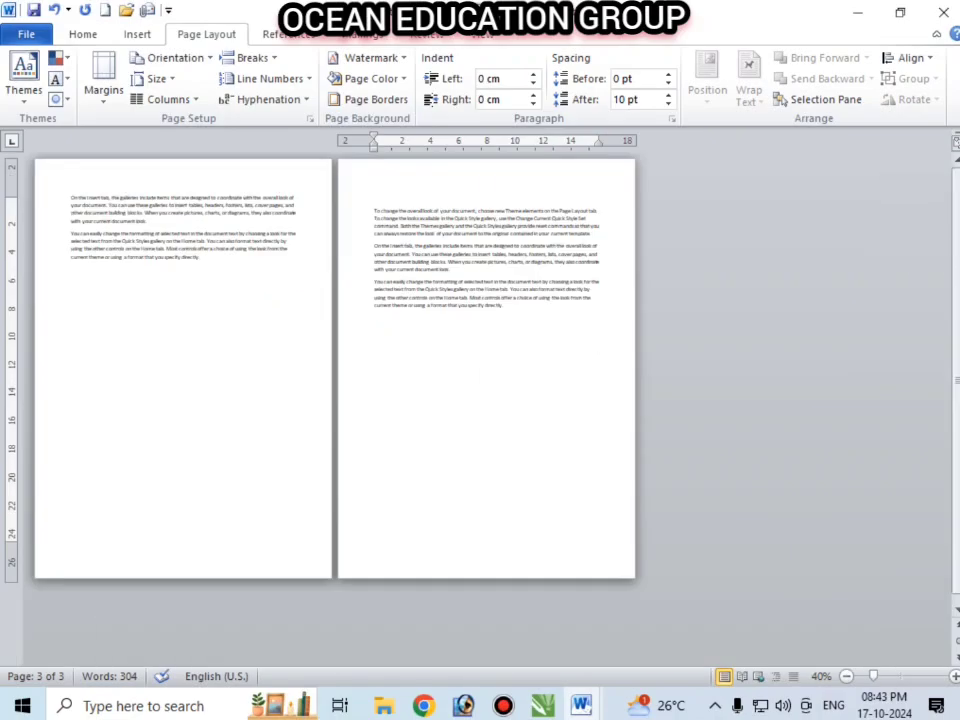
click(148, 221)
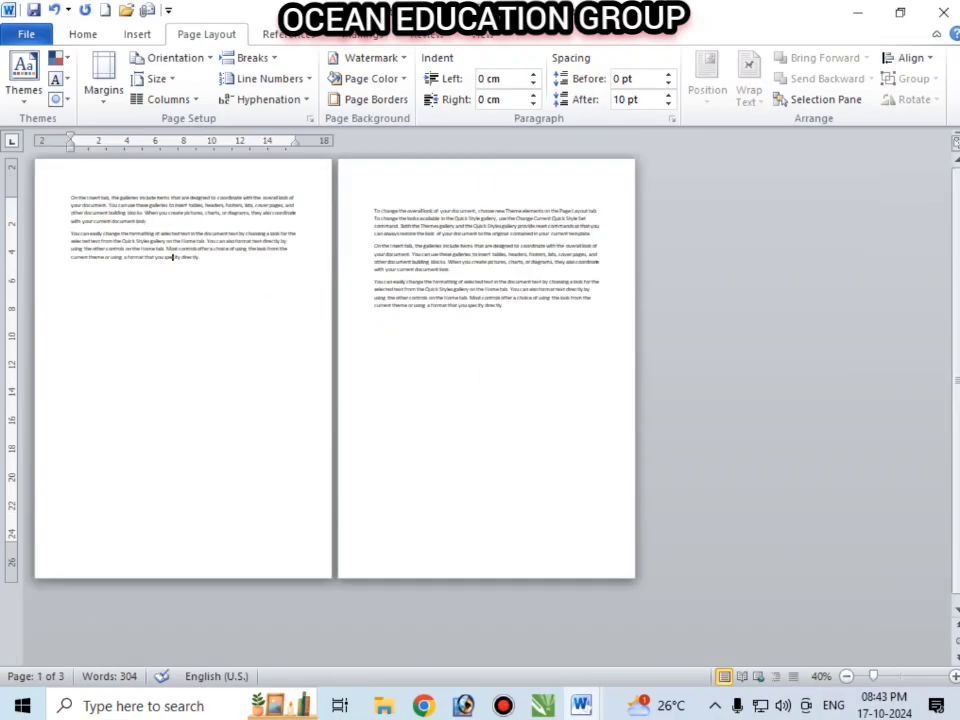
- Insert an Even Page section break partway through the fourth paragraph, and check the page numbers on both sides of it
click(484, 255)
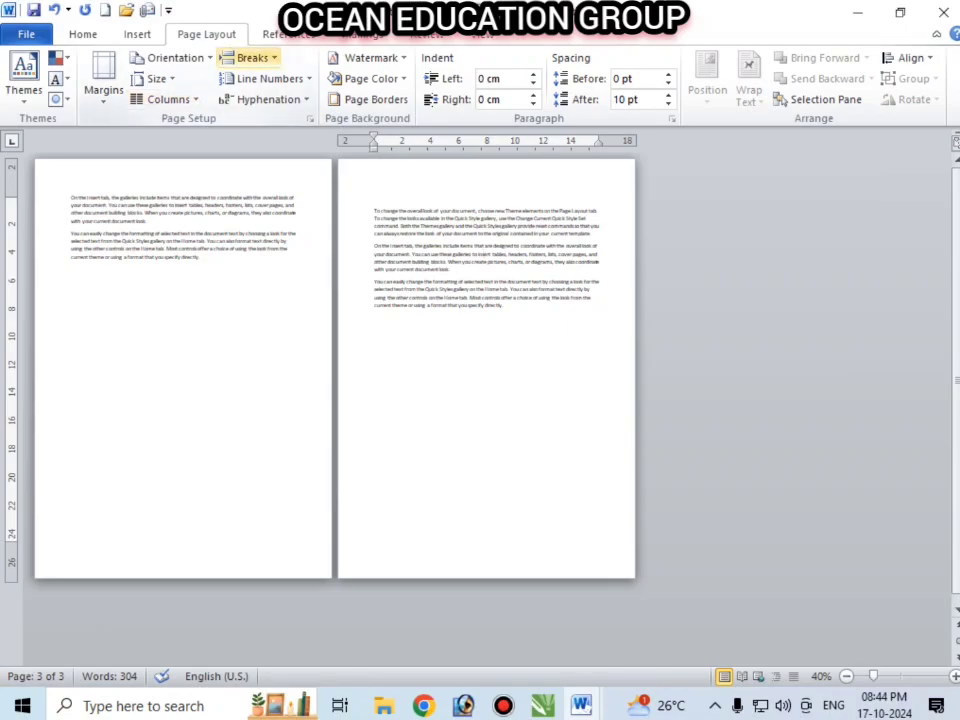
click(252, 58)
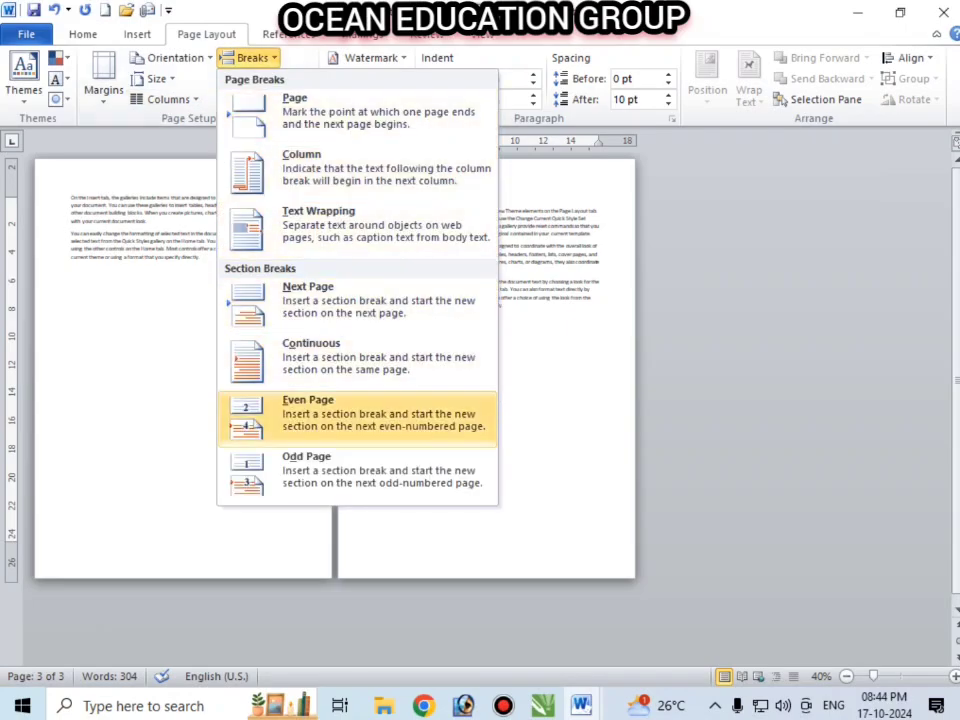
click(350, 412)
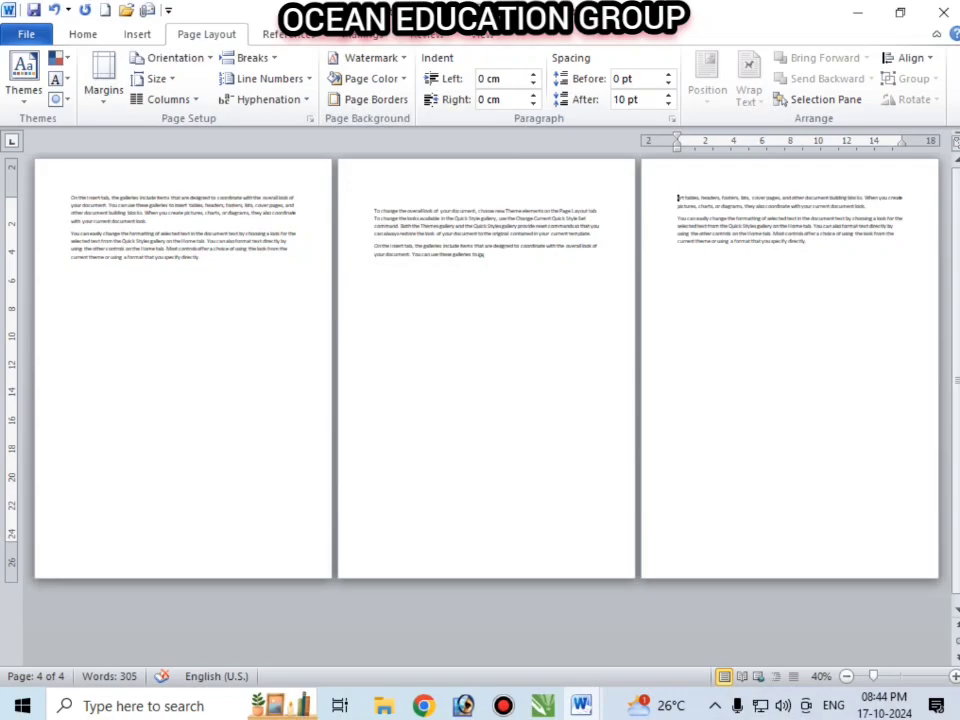
click(201, 257)
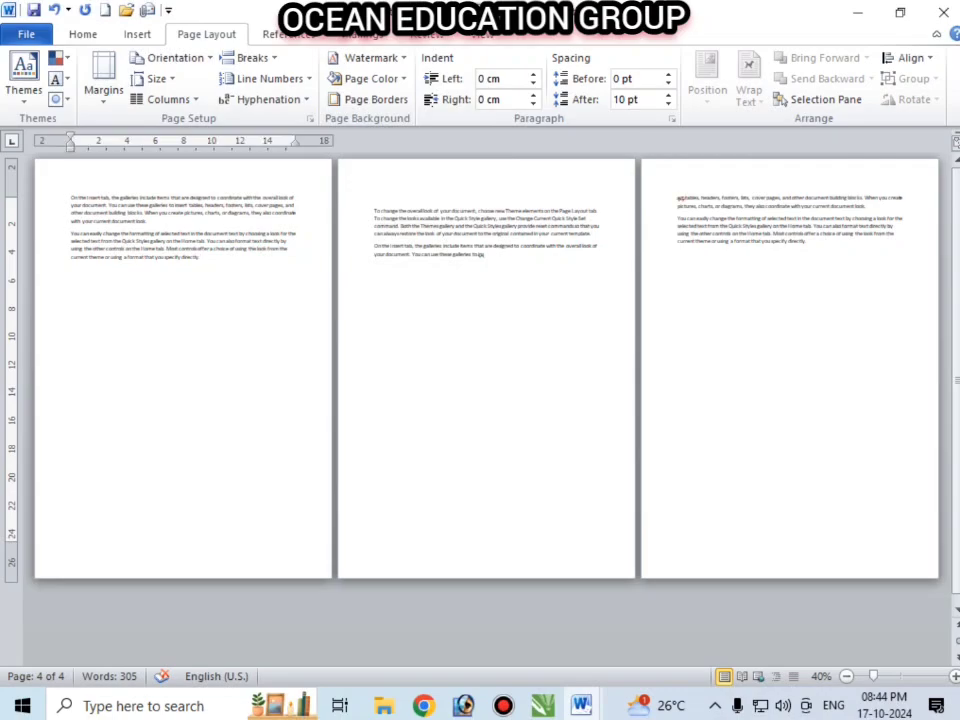
click(479, 254)
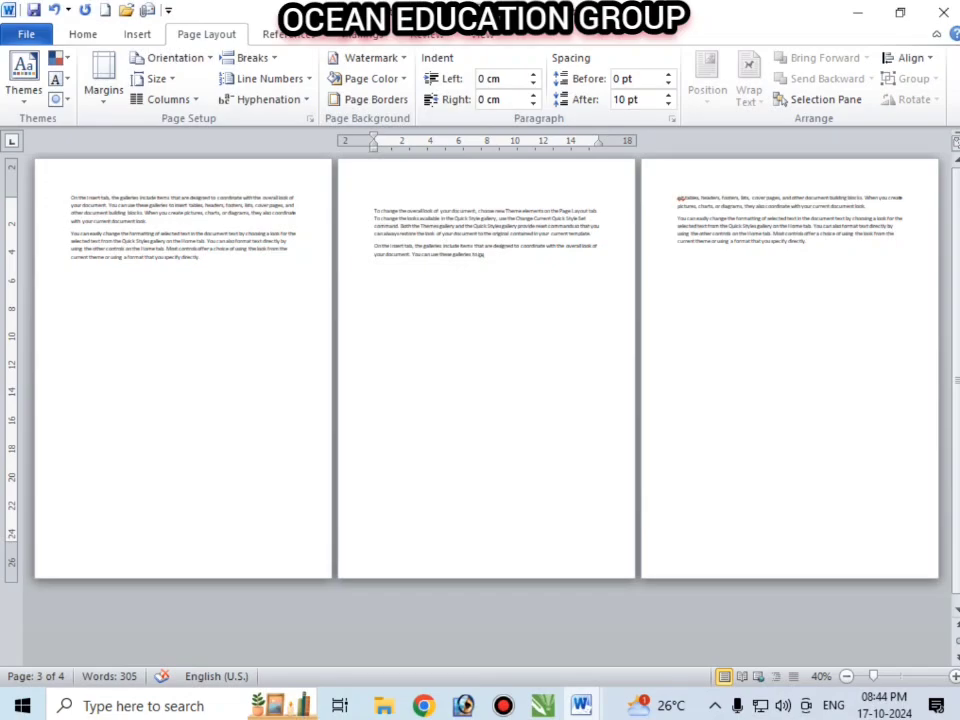
click(678, 254)
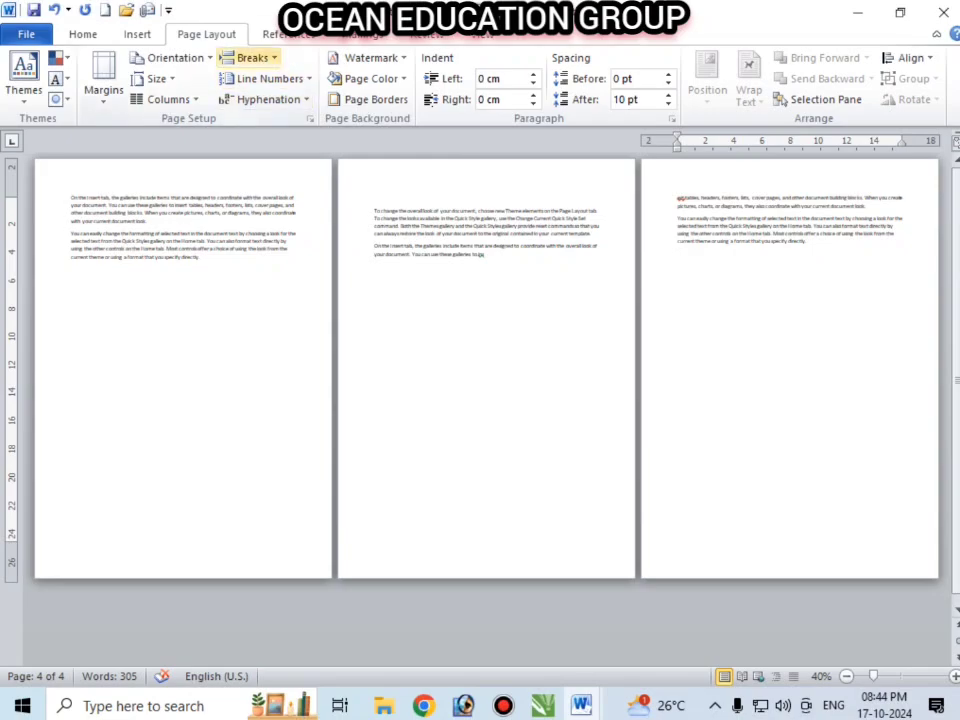
- Undo the Even Page and Odd Page section breaks, returning all the text to one page
click(252, 57)
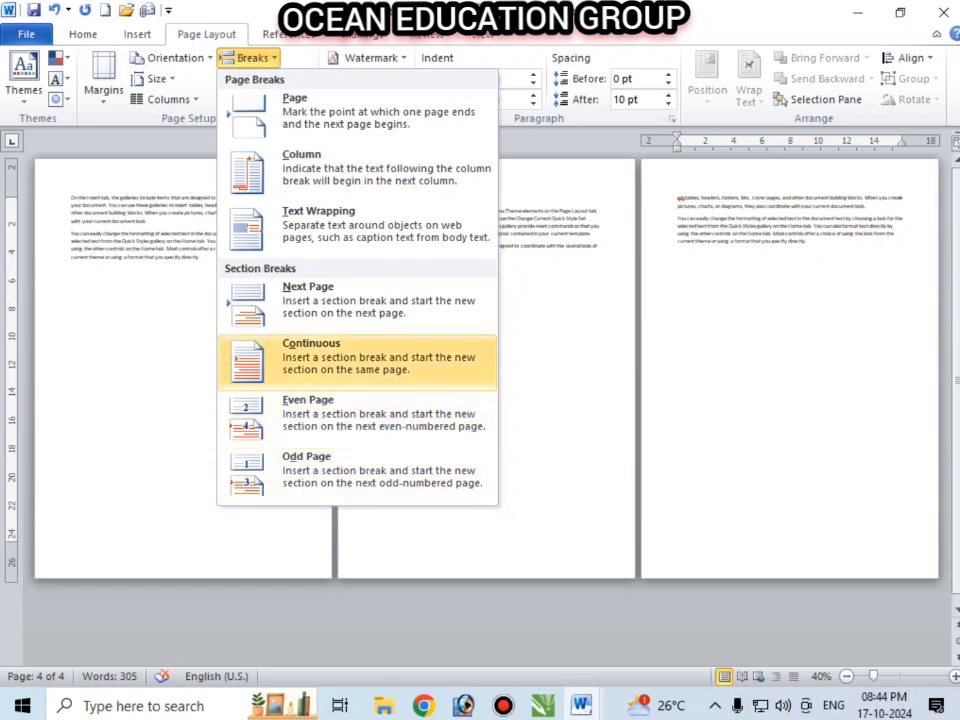
key(Escape)
key(ctrl+z)
key(ctrl+z)
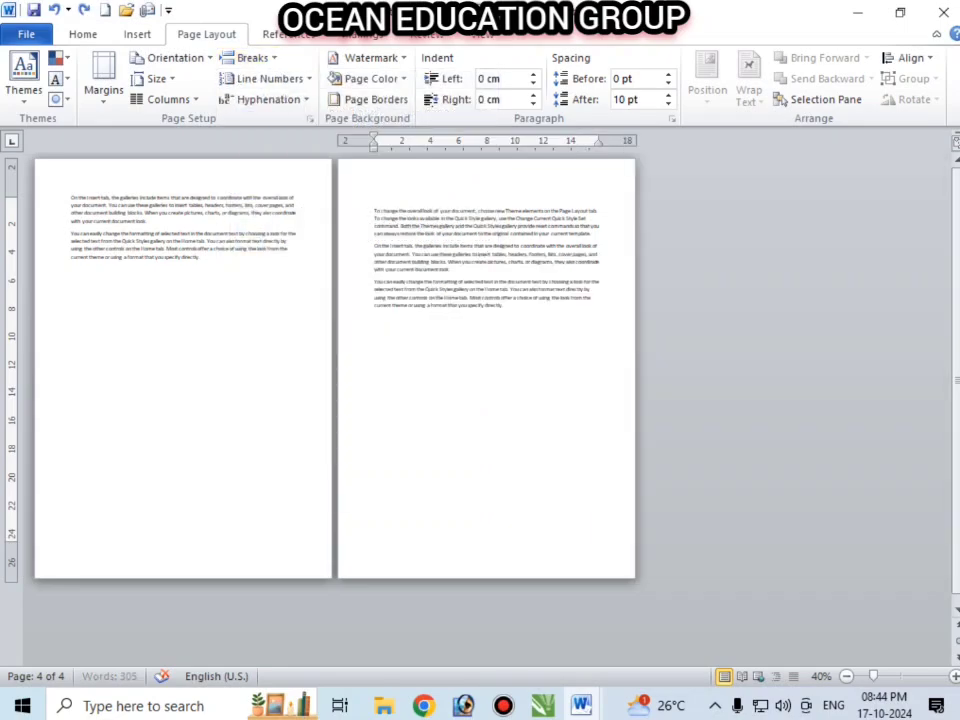
scroll(486, 400, up, 2)
scroll(486, 400, up, 2)
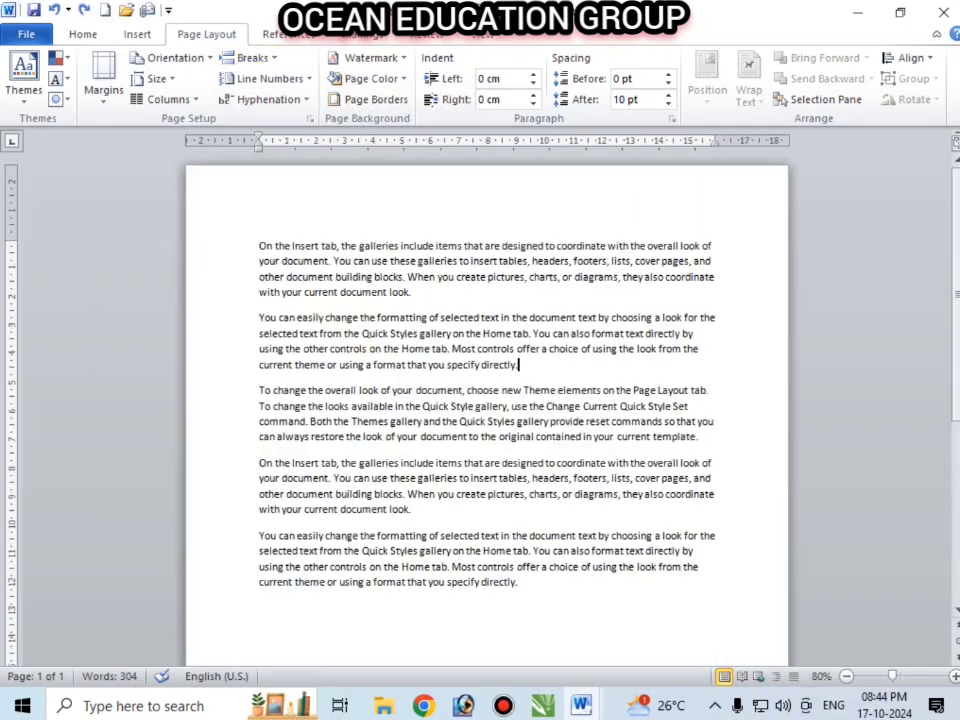
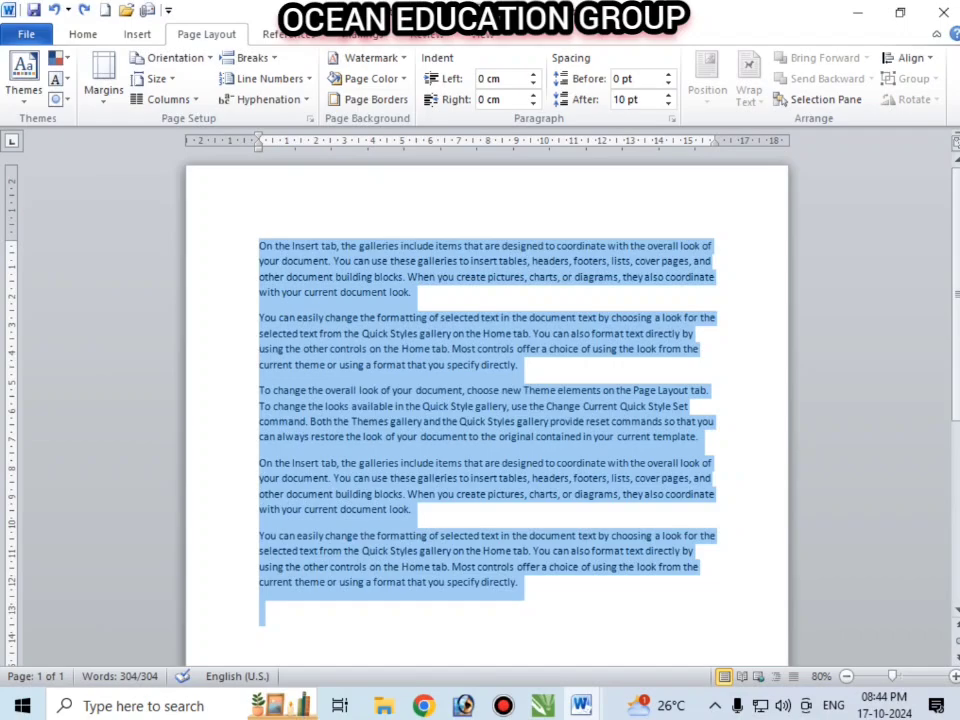
- Apply Continuous line numbers to the whole text
click(268, 78)
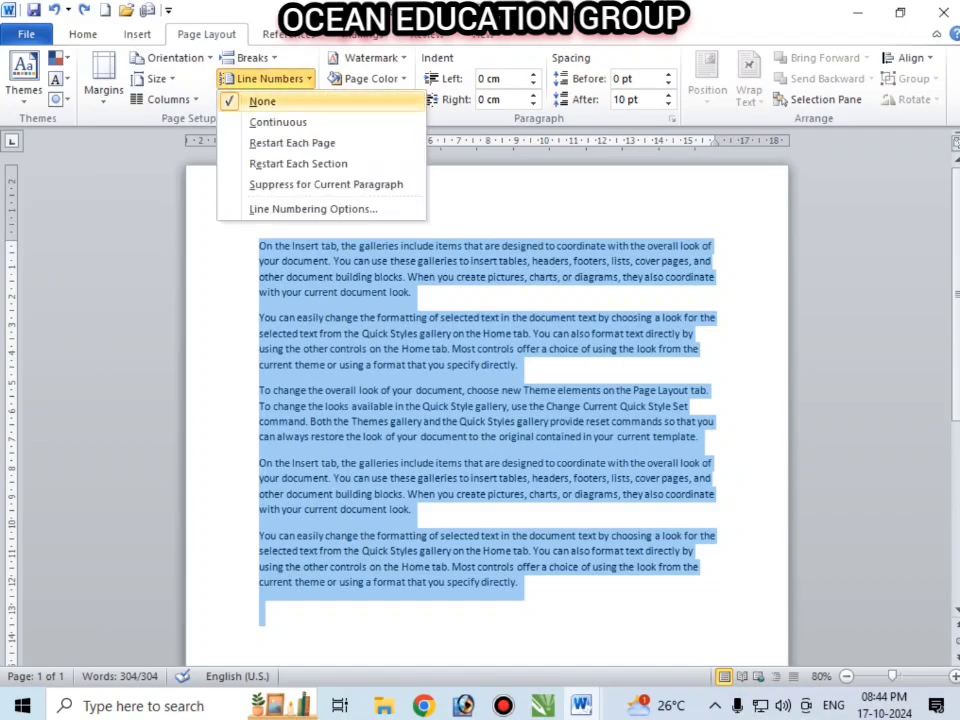
click(278, 122)
scroll(486, 400, down, 1)
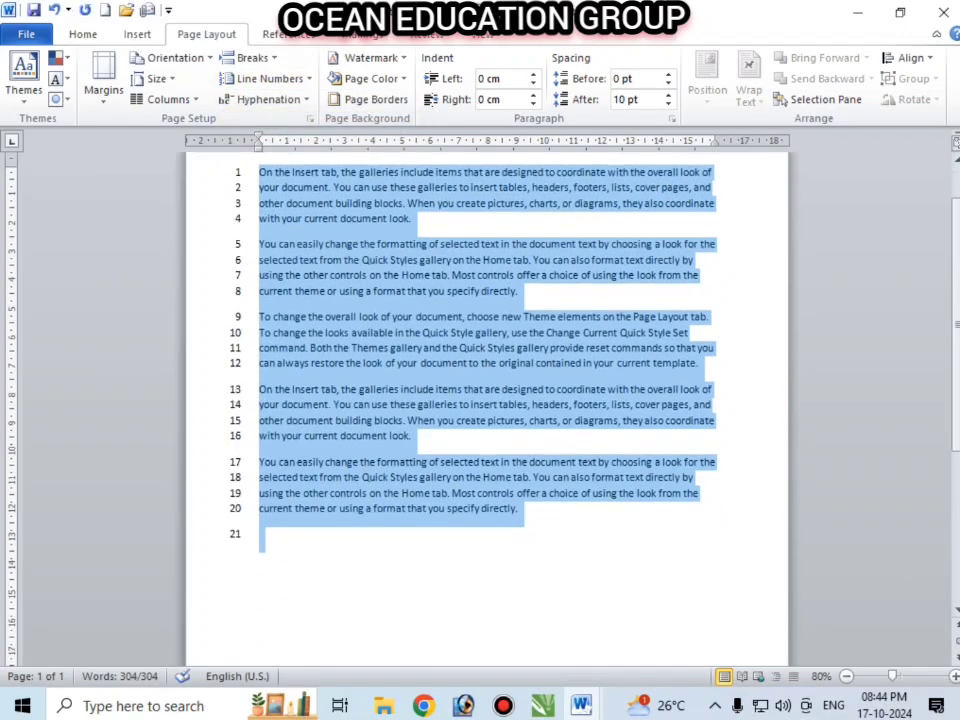
- Add three lines of filler text, each in its own paragraph, below the last paragraph to test the Continuous numbering
click(260, 534)
text(dfftft)
key(Return)
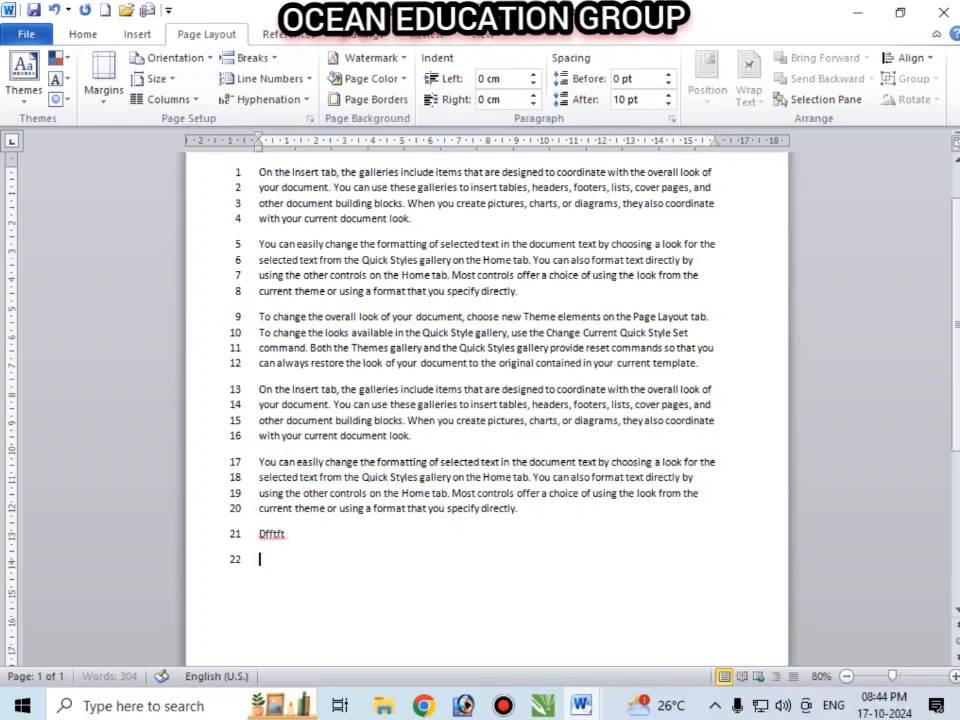
text(dftgfrtgtgtfrgrfrtg)
key(Return)
text(frtfhgtfrh)
key(Return)
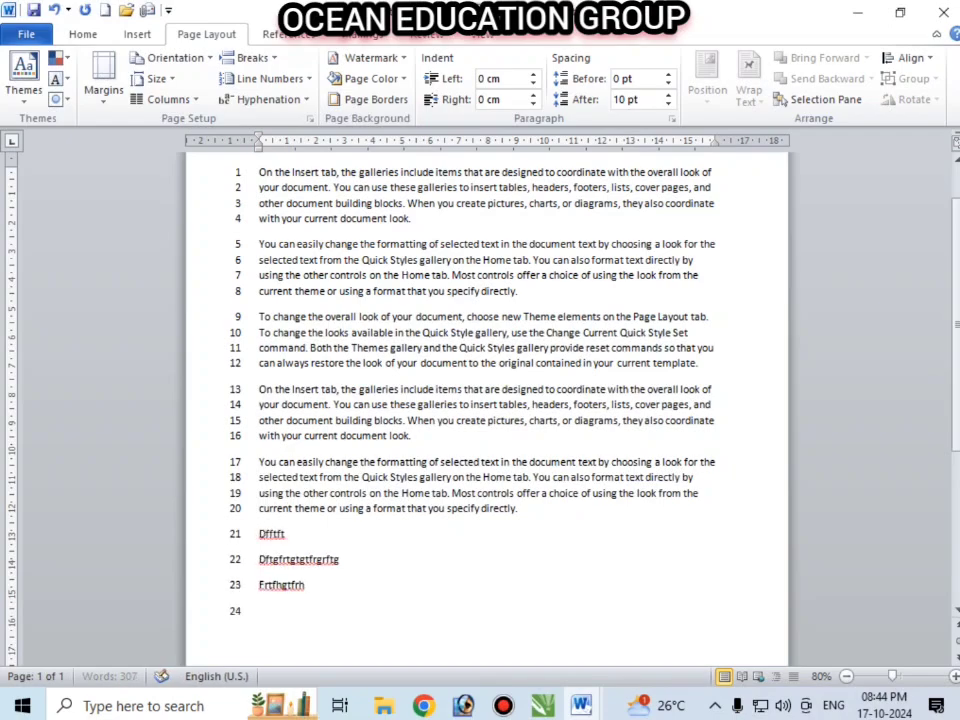
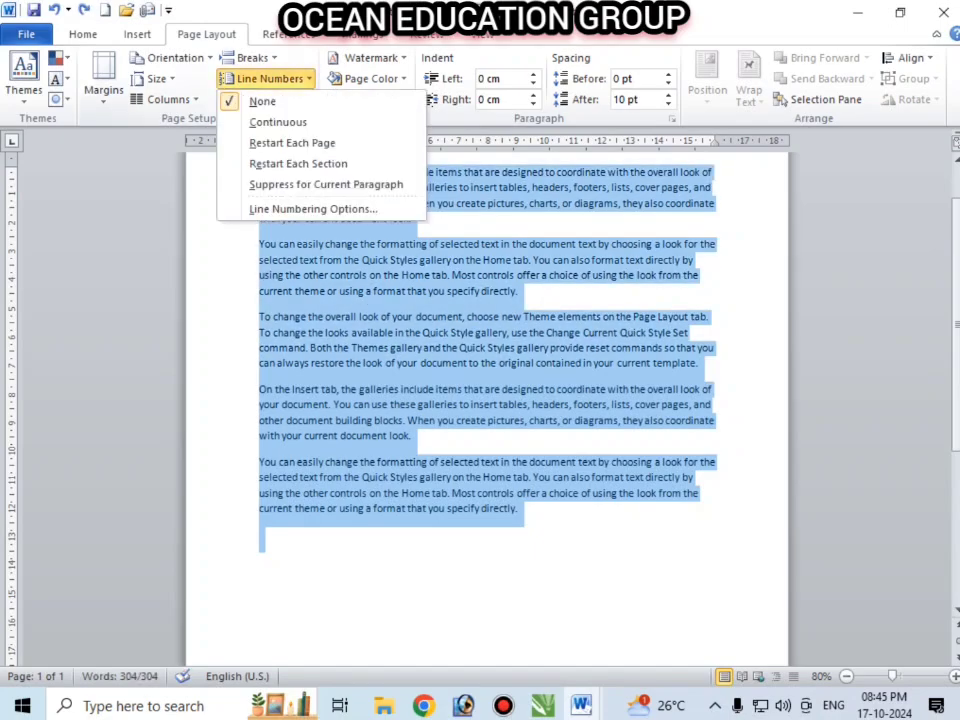
- Try Restart Each Section line numbering with an extra line below the text, and set the line numbers back to None
click(298, 163)
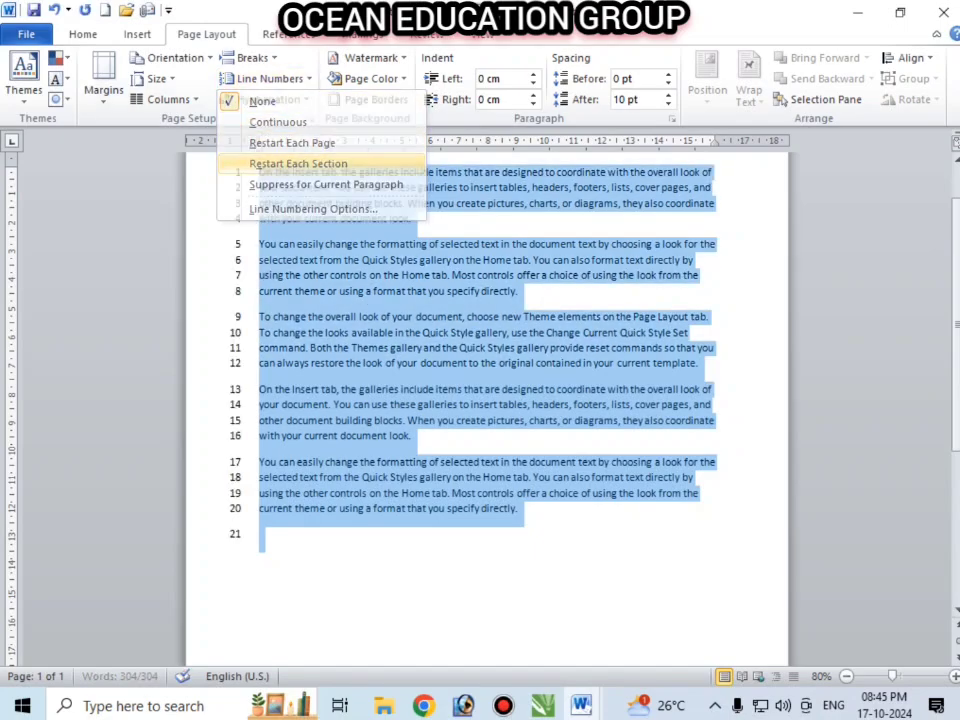
key(Down)
key(Return)
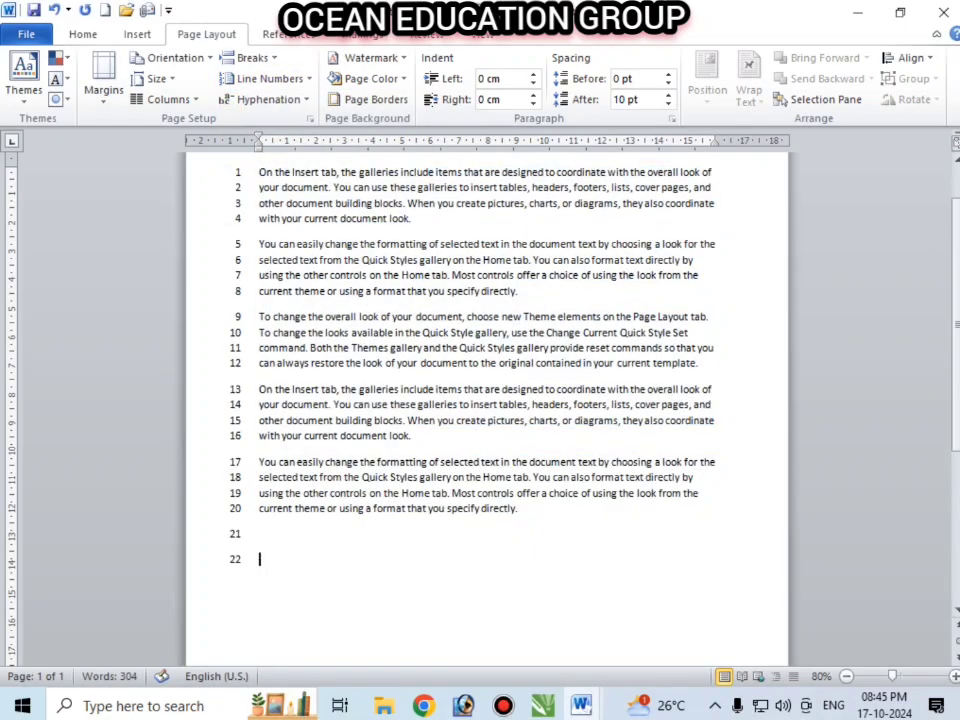
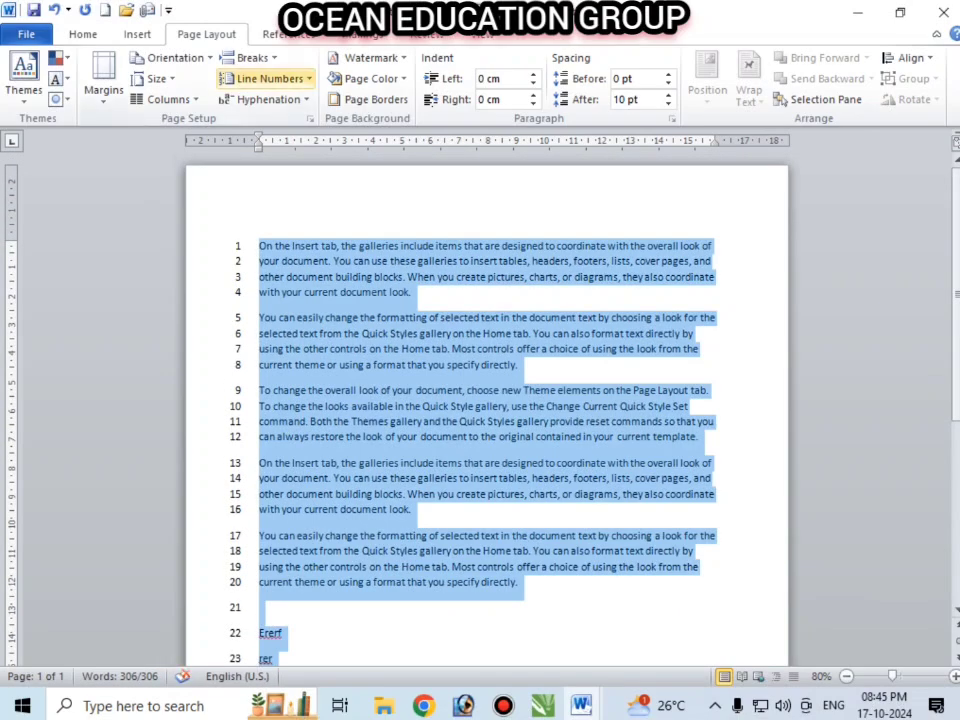
click(268, 78)
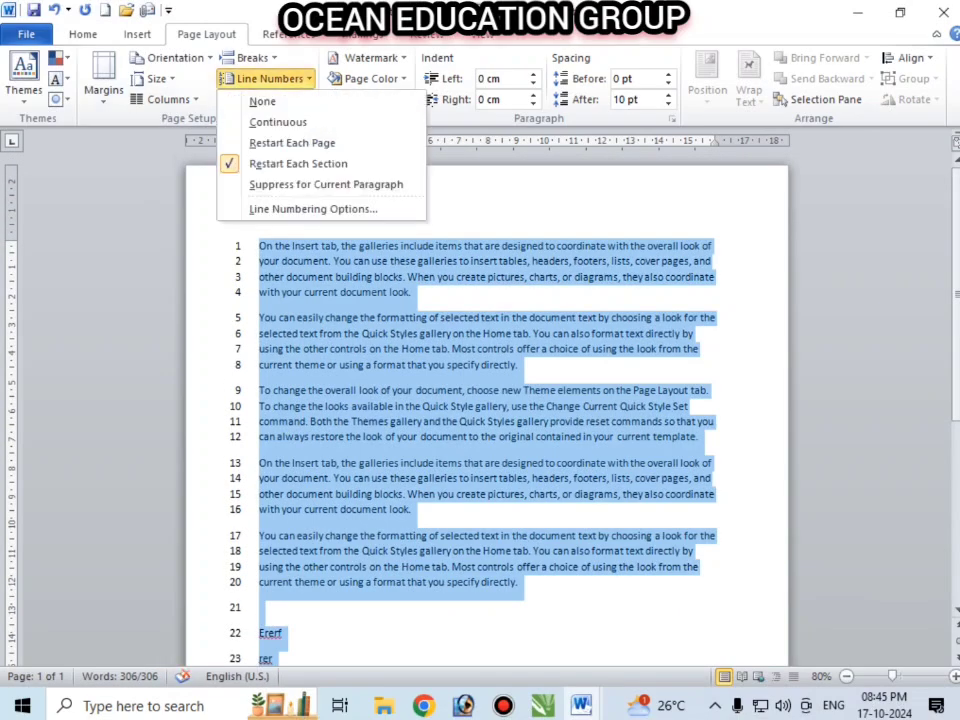
click(298, 163)
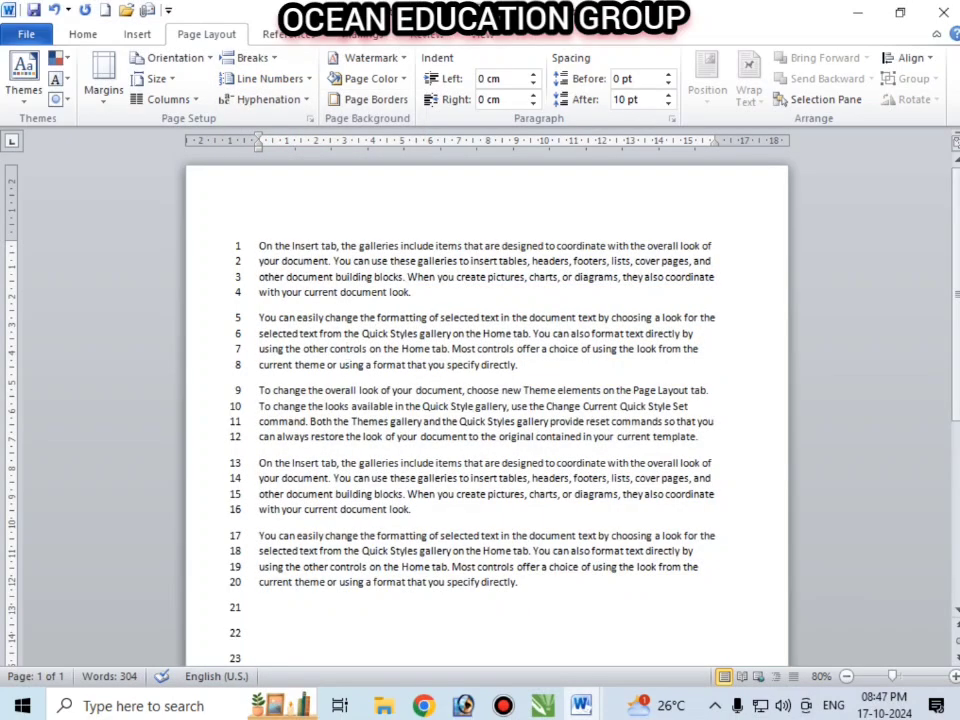
click(268, 79)
click(262, 101)
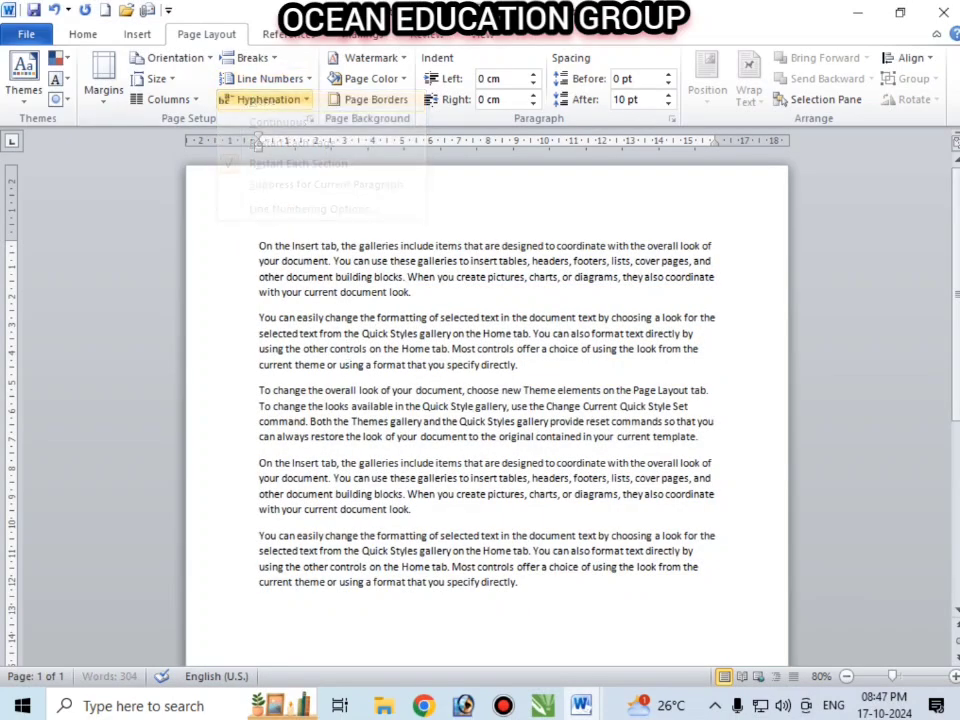
- Apply Continuous line numbering to the document again, and look over the numbered lines down to the page end
click(268, 79)
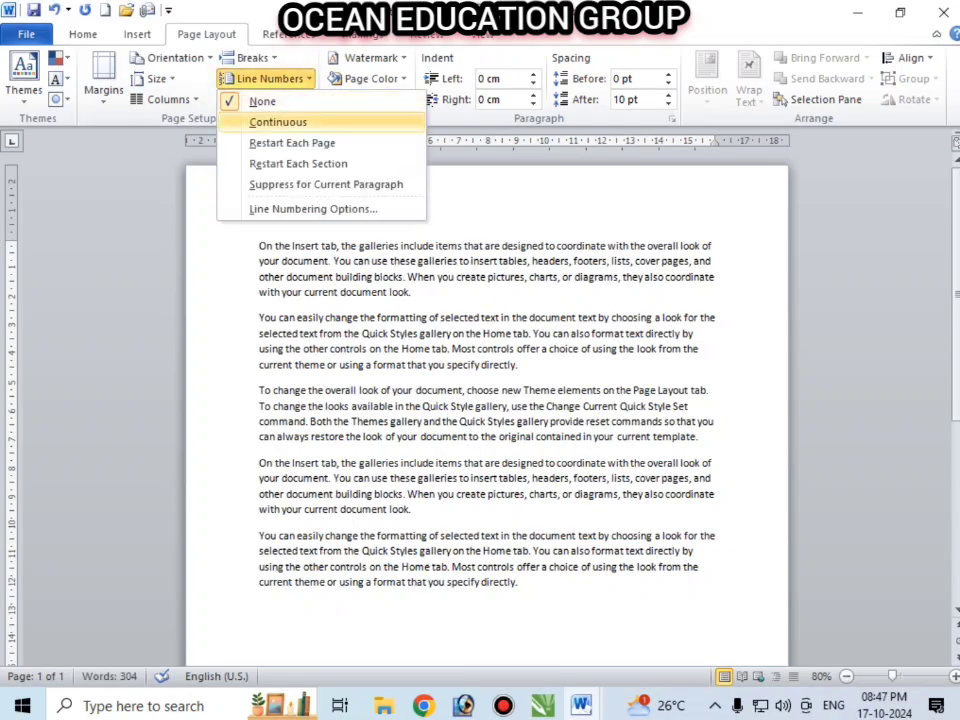
click(278, 122)
scroll(487, 400, down, 6)
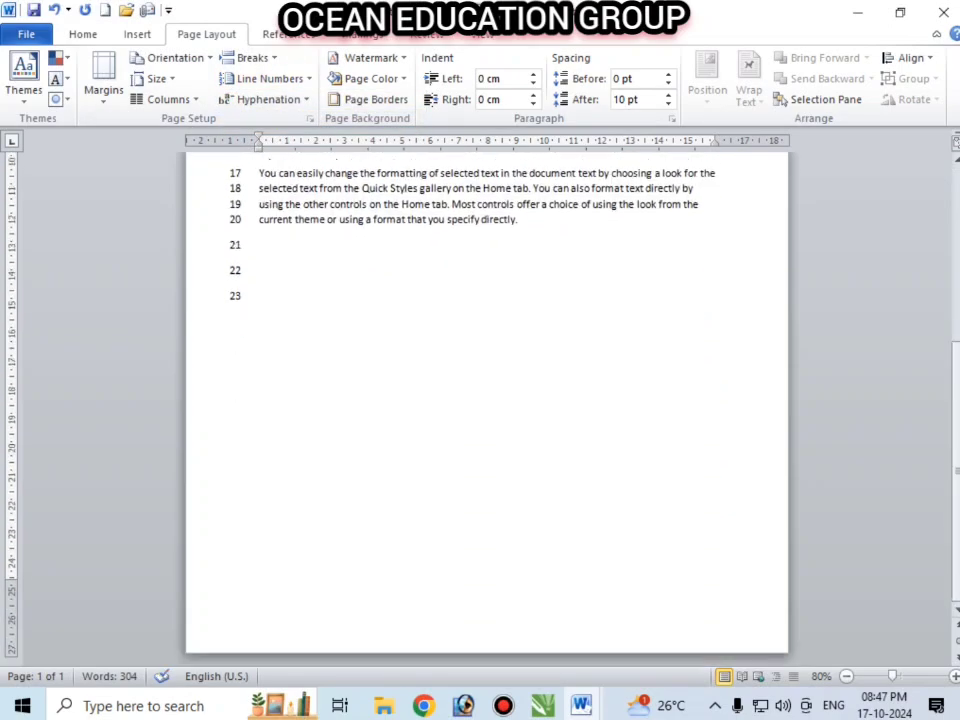
scroll(487, 400, up, 6)
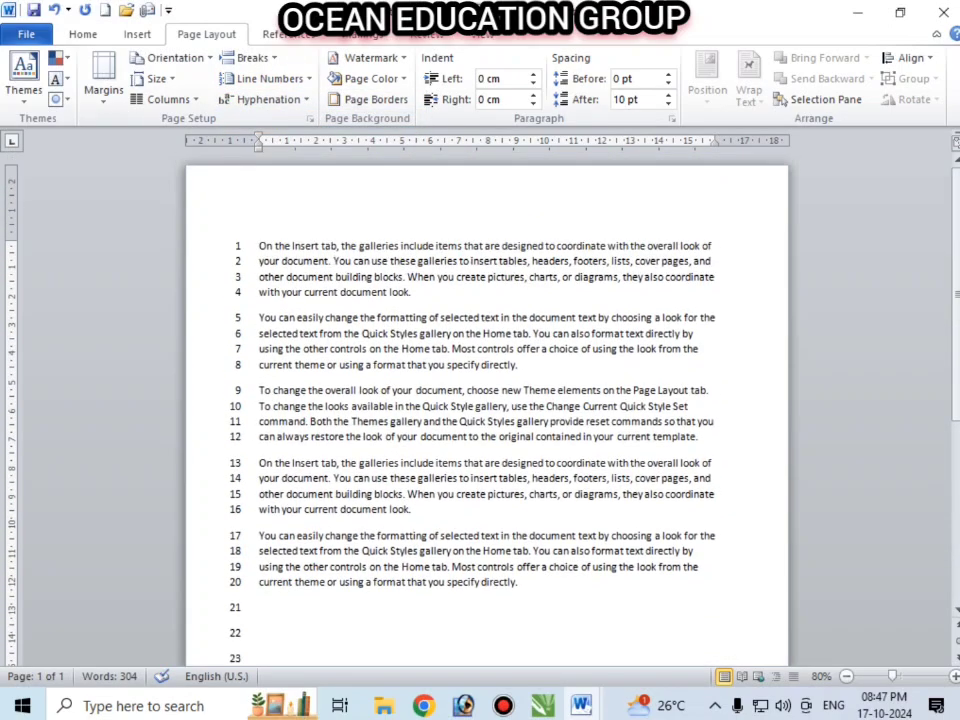
- Switch the line numbering to Restart Each Page, and then to Restart Each Section
click(268, 79)
click(292, 143)
click(268, 79)
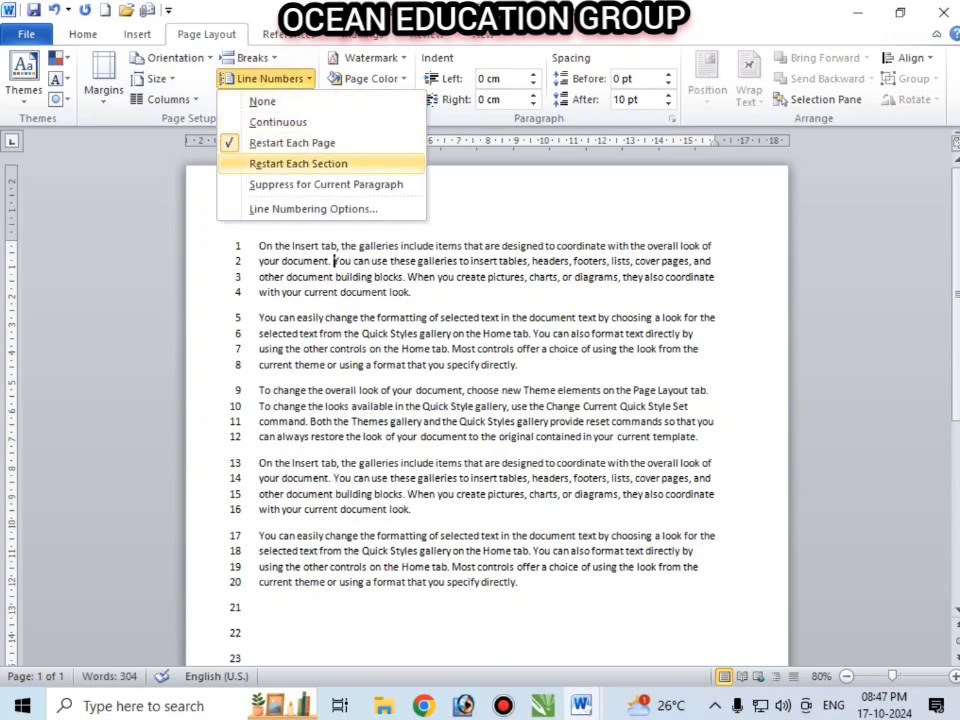
click(300, 161)
- Add the filler lines "sdrtertgert" and "terterter" below the text to test the section-based numbering
scroll(487, 400, down, 2)
key(Return)
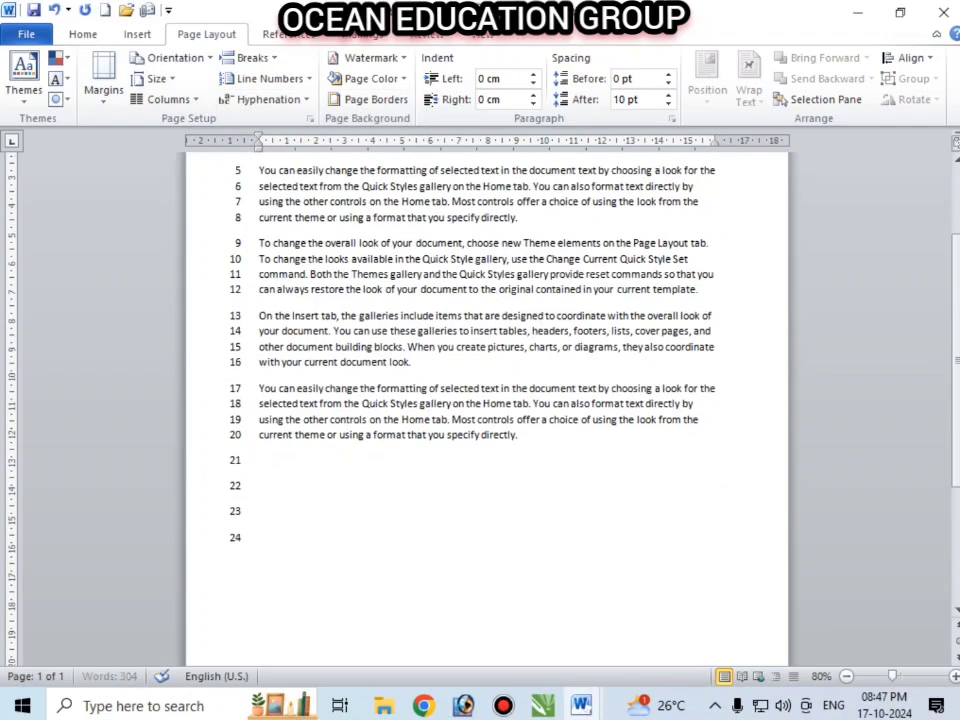
text(sdrtertgert)
key(Return)
text(terterter)
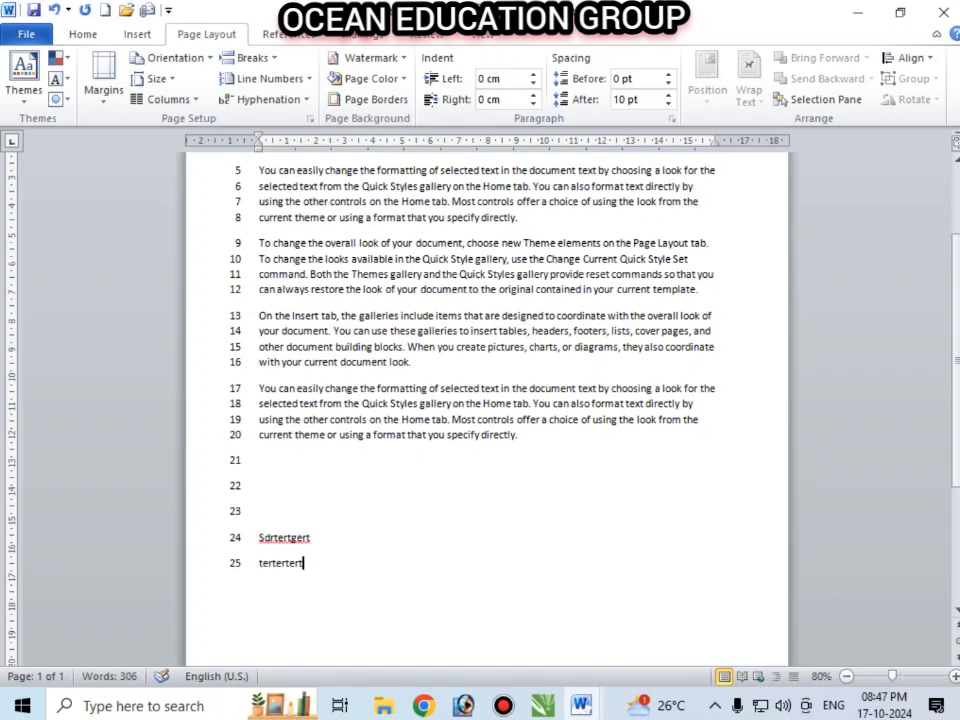
scroll(487, 400, up, 3)
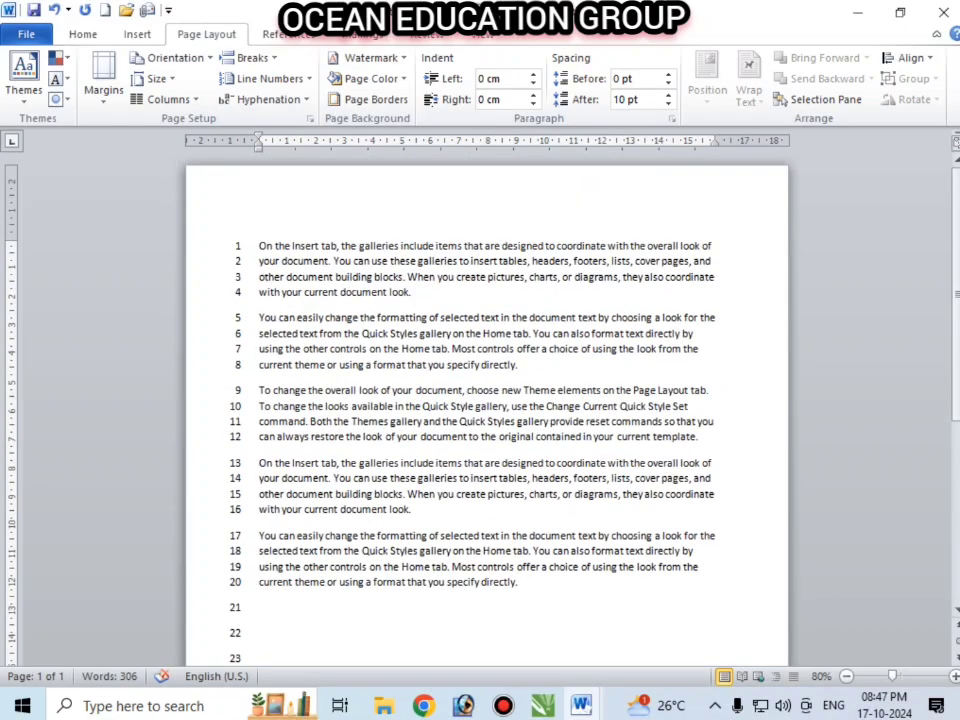
- Undo the filler lines and the line numbering changes until the document has no line numbers
key(ctrl+z)
key(ctrl+z)
key(ctrl+z)
key(ctrl+z)
key(ctrl+z)
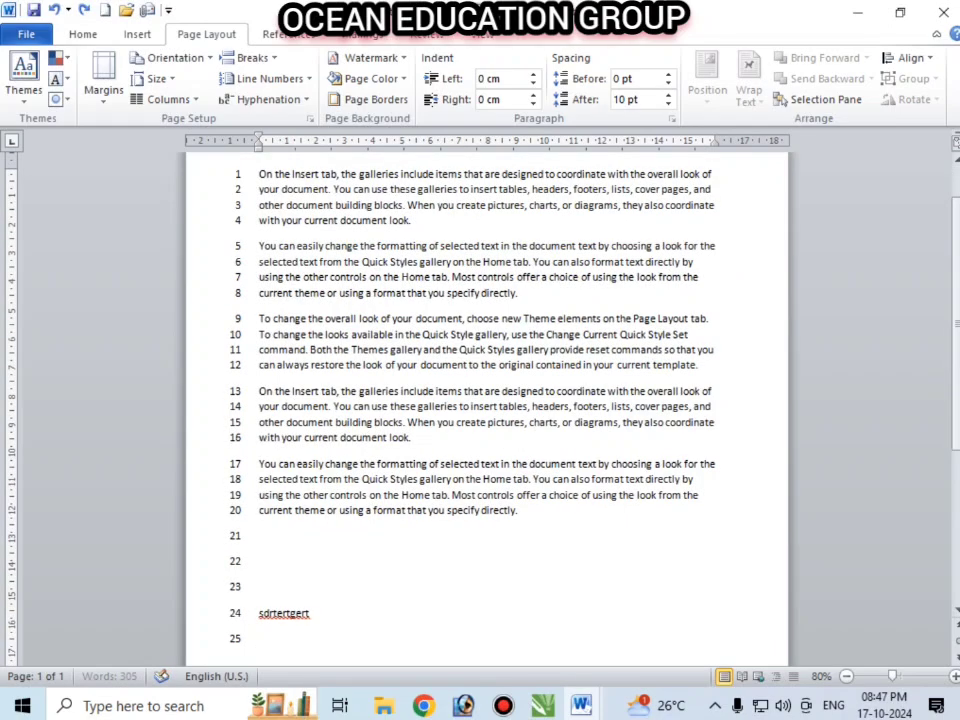
key(ctrl+z)
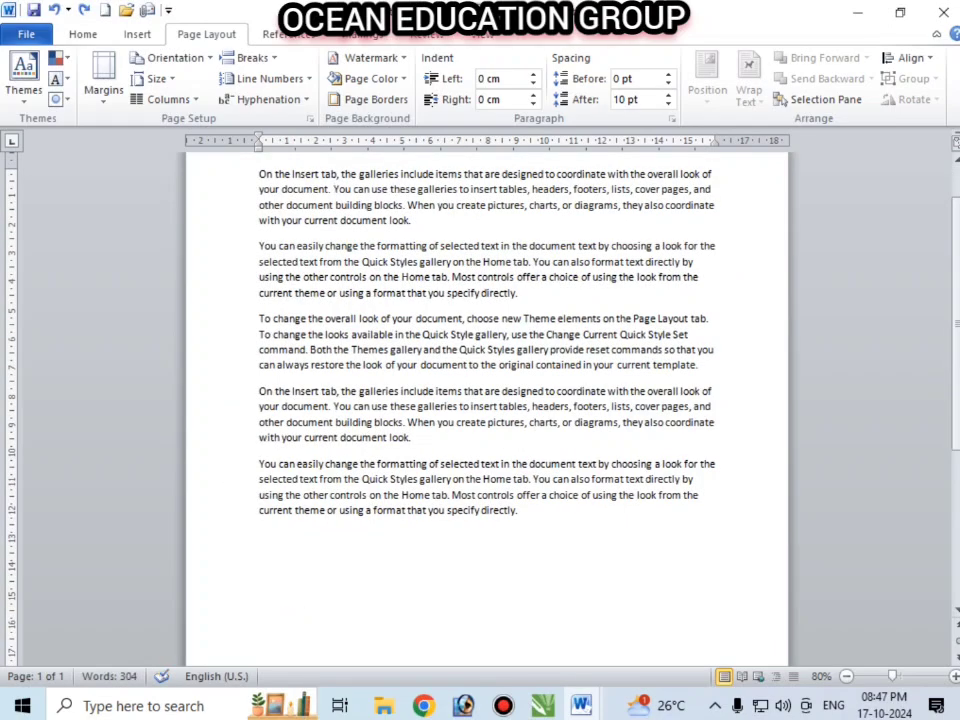
- Apply Automatic hyphenation to the document, and try a paragraph break inside "coordinate" in the first paragraph before removing it
scroll(686, 277, up, 2)
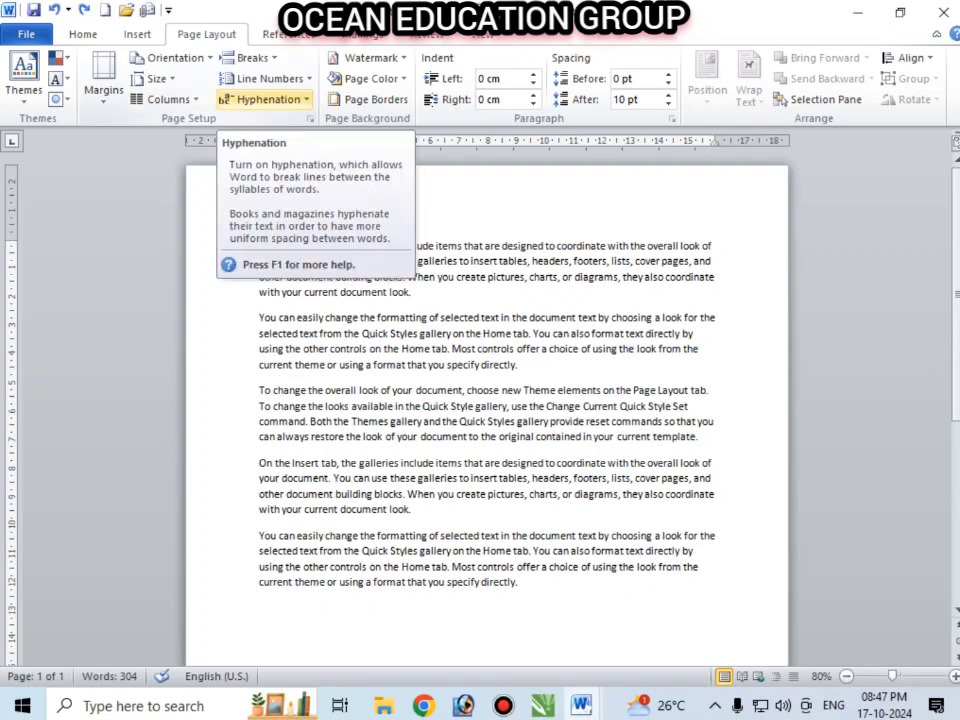
click(268, 99)
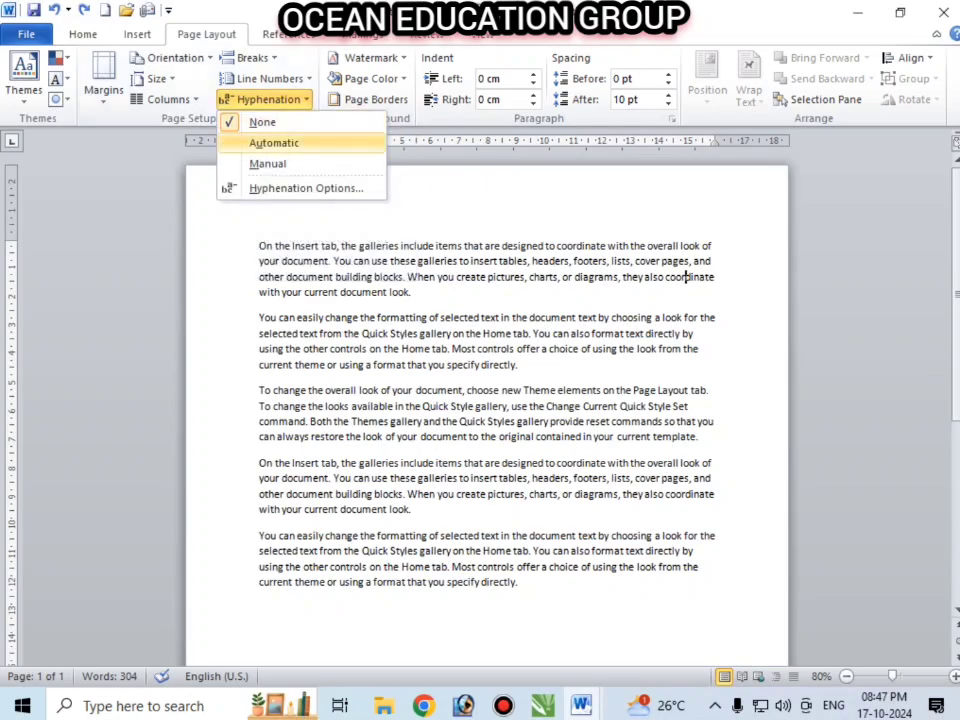
click(274, 143)
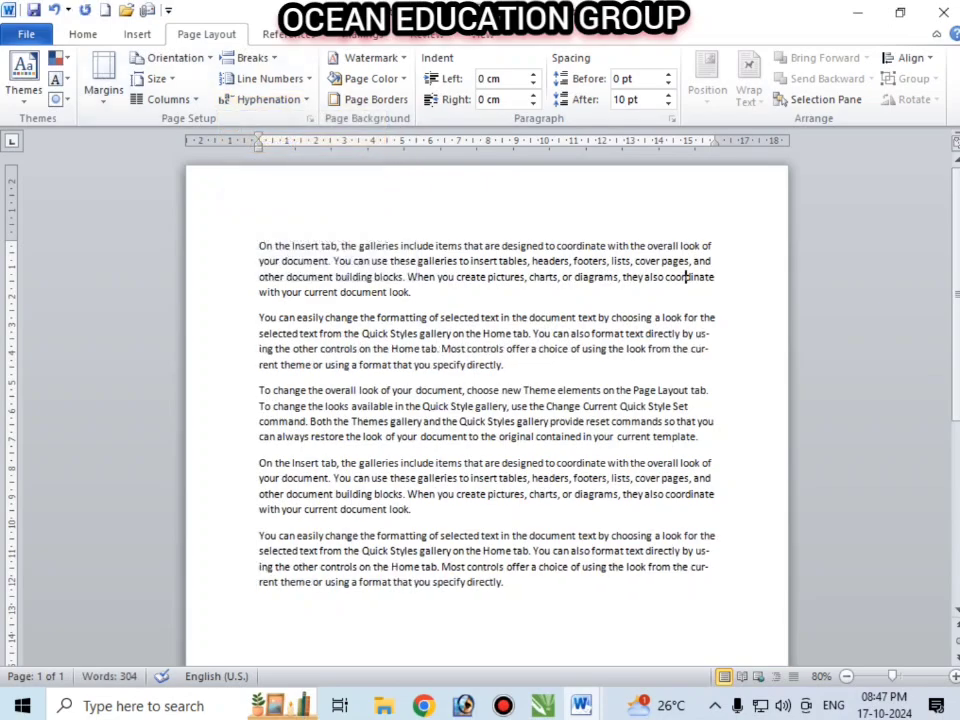
key(Return)
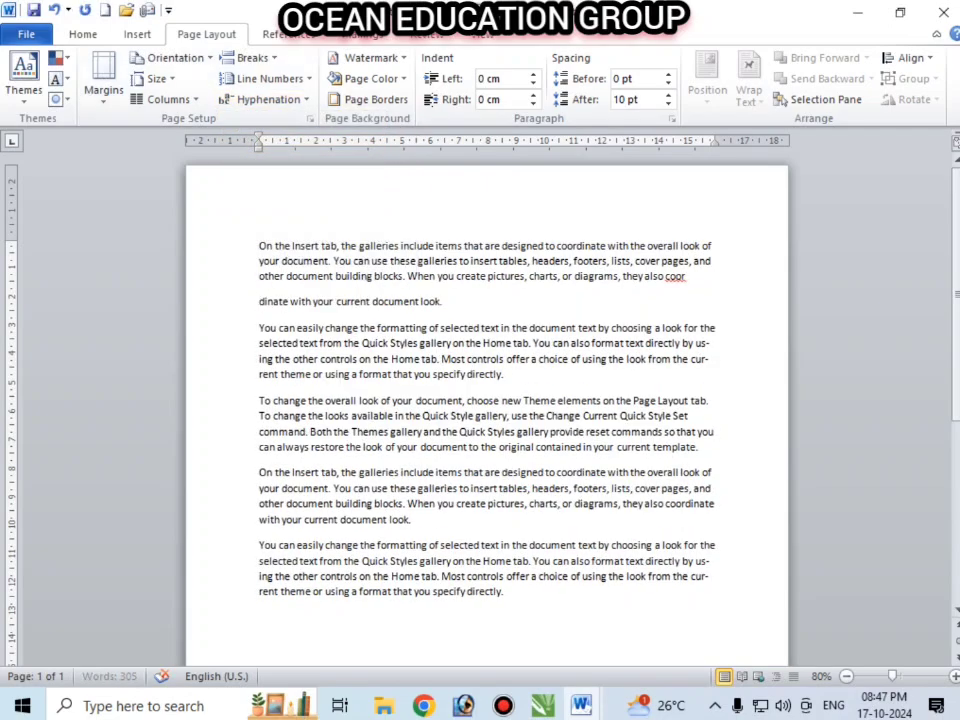
key(BackSpace)
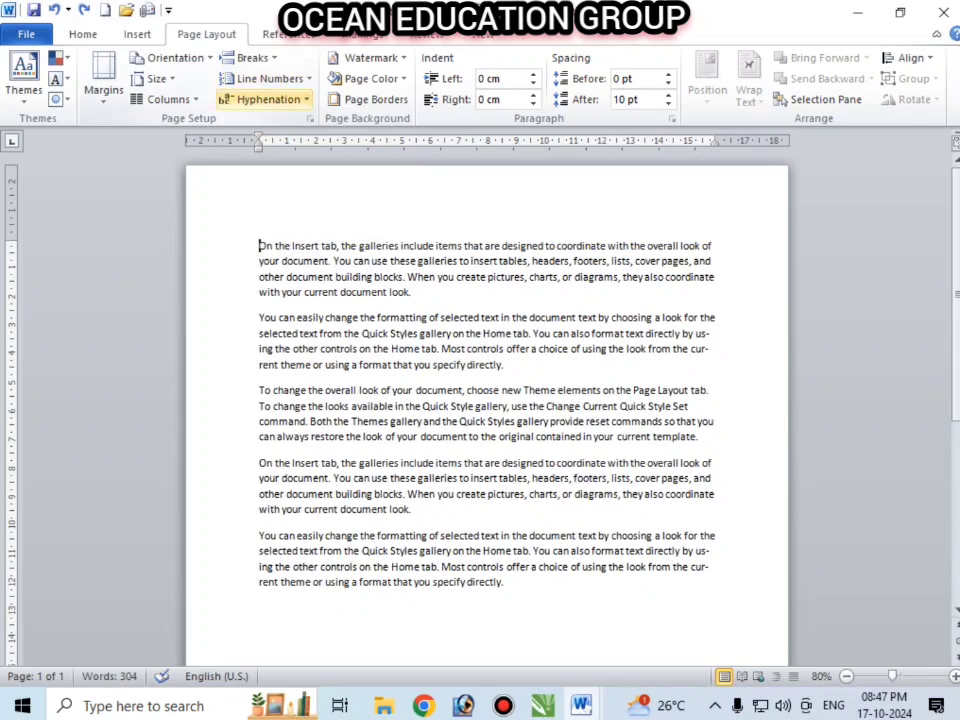
- Start manual hyphenation from the Hyphenation Options, accept the break "us-ing", and cancel at the suggestion for "current"
click(265, 99)
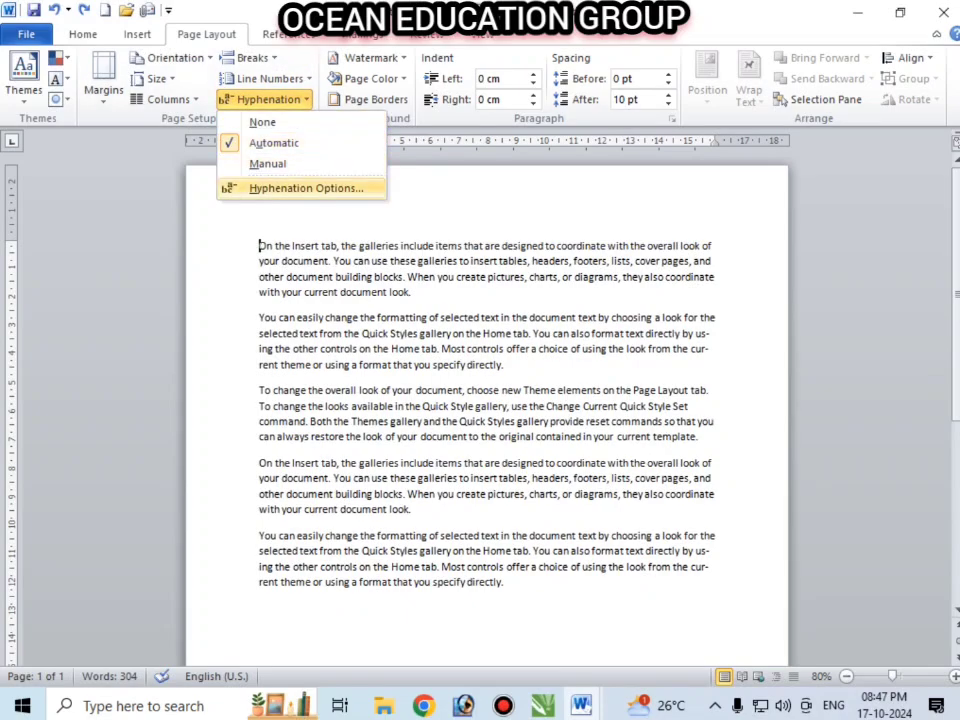
click(300, 186)
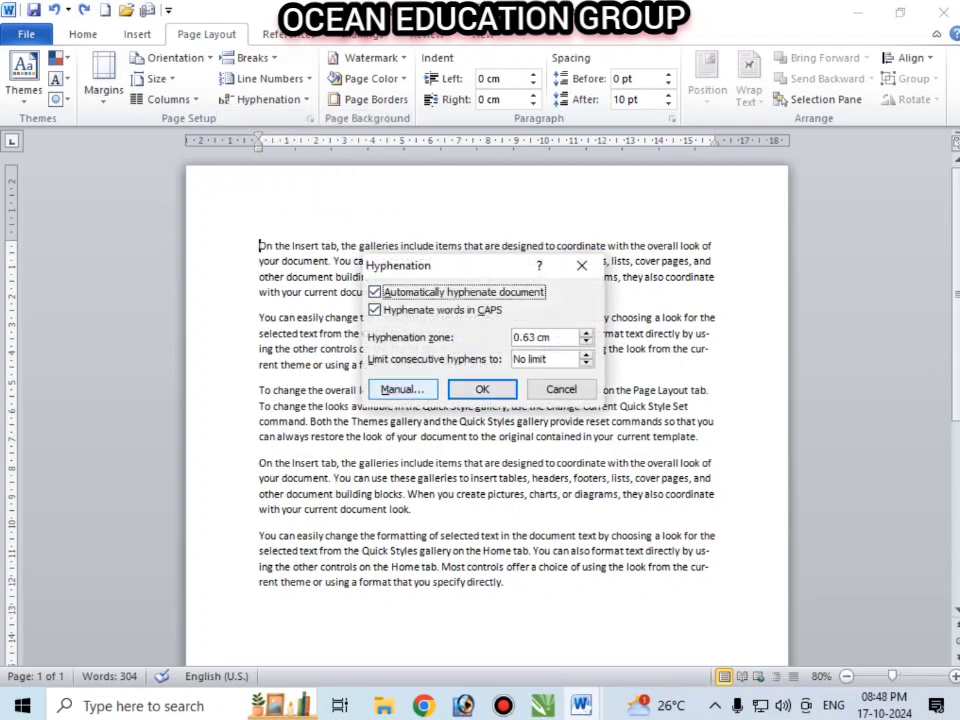
click(402, 389)
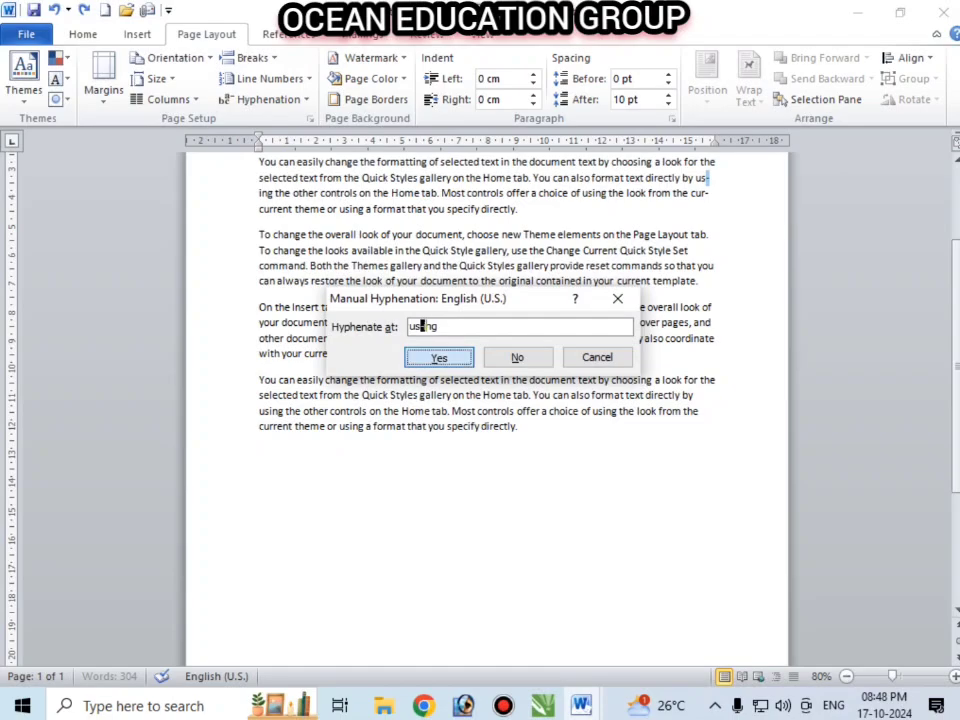
key(Return)
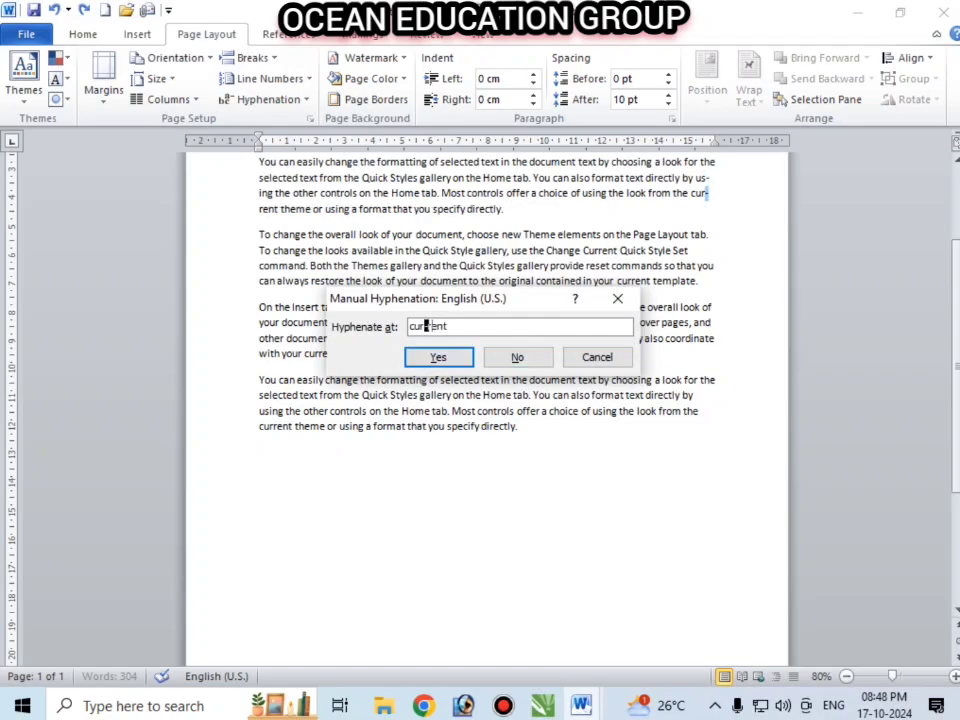
key(Tab)
key(Tab)
key(Return)
scroll(486, 410, up, 3)
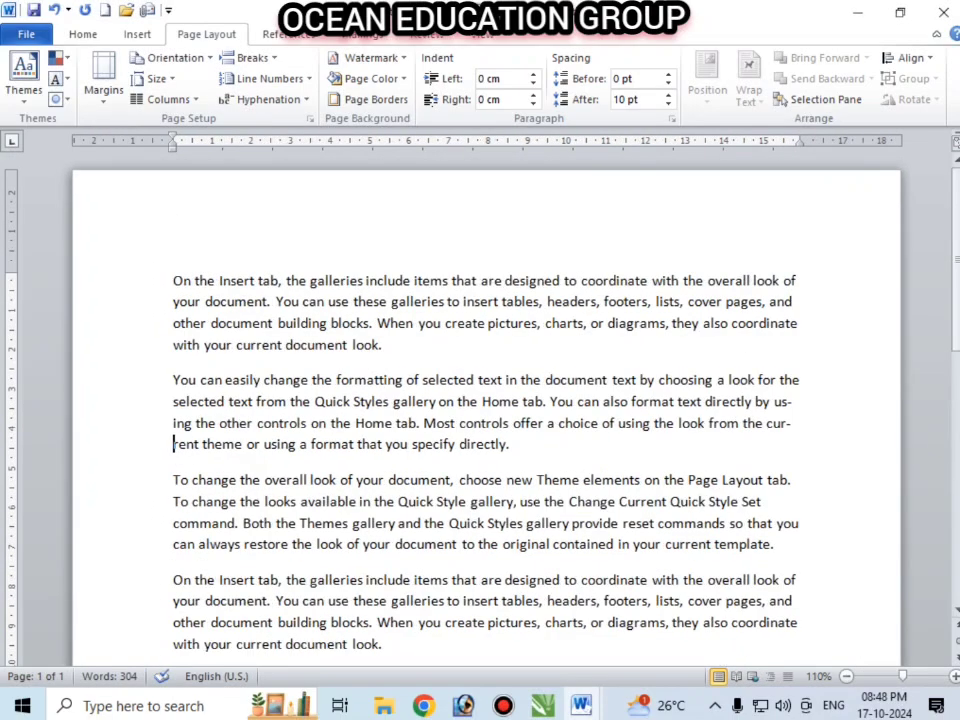
- Check the hyphenated line ends, and run manual hyphenation again, declining the break "cur-rent" and cancelling at the last paragraph's "us-ing"
scroll(486, 410, down, 2)
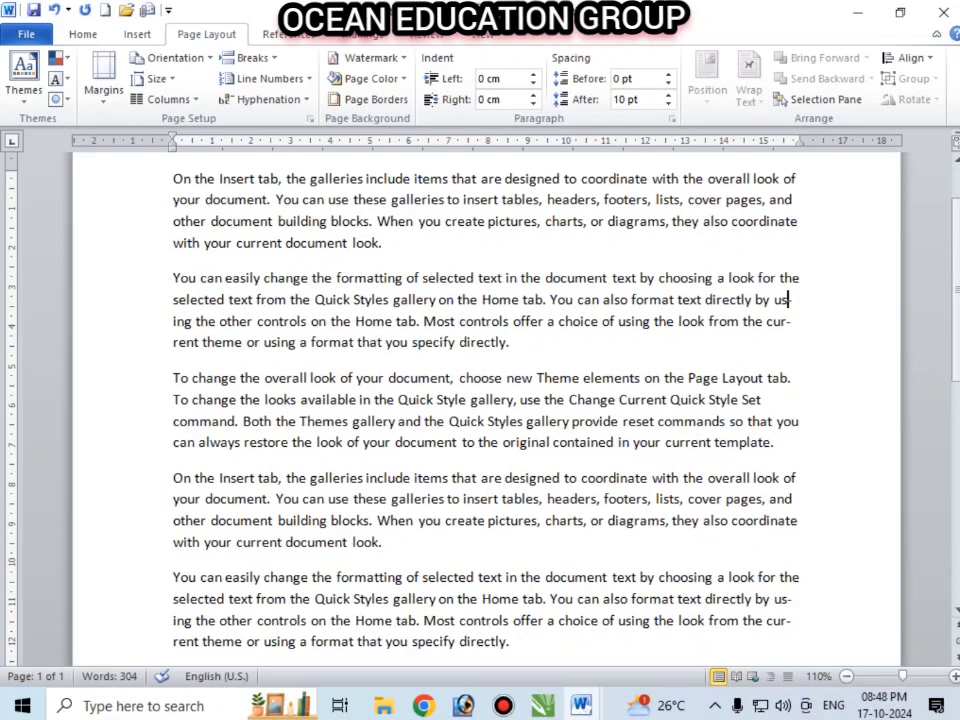
click(511, 342)
scroll(486, 400, down, 1)
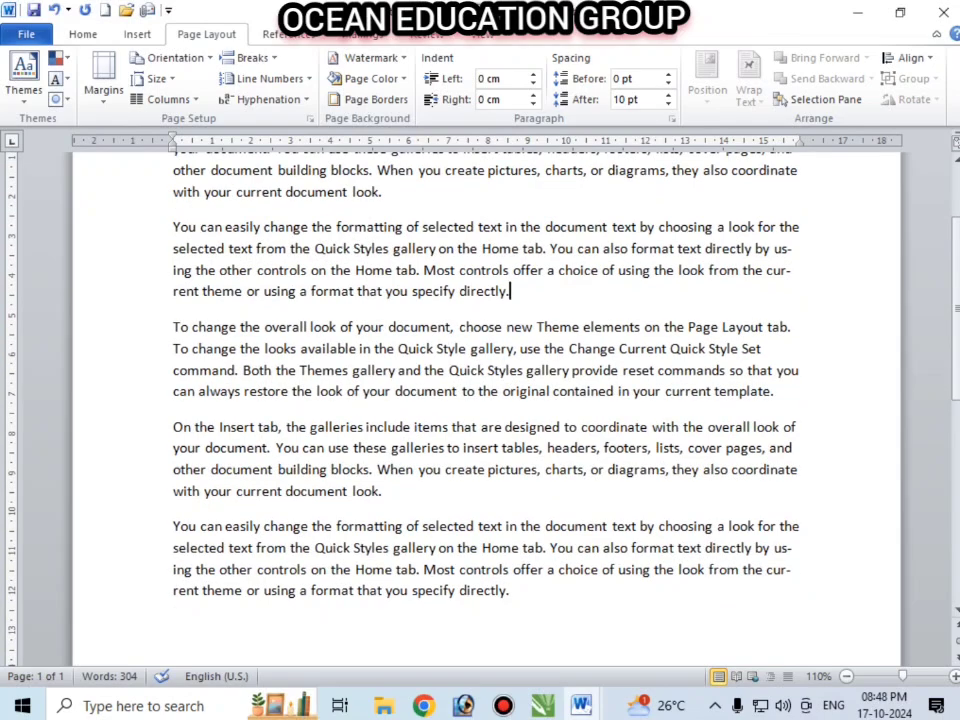
scroll(486, 400, down, 6)
scroll(486, 400, up, 2)
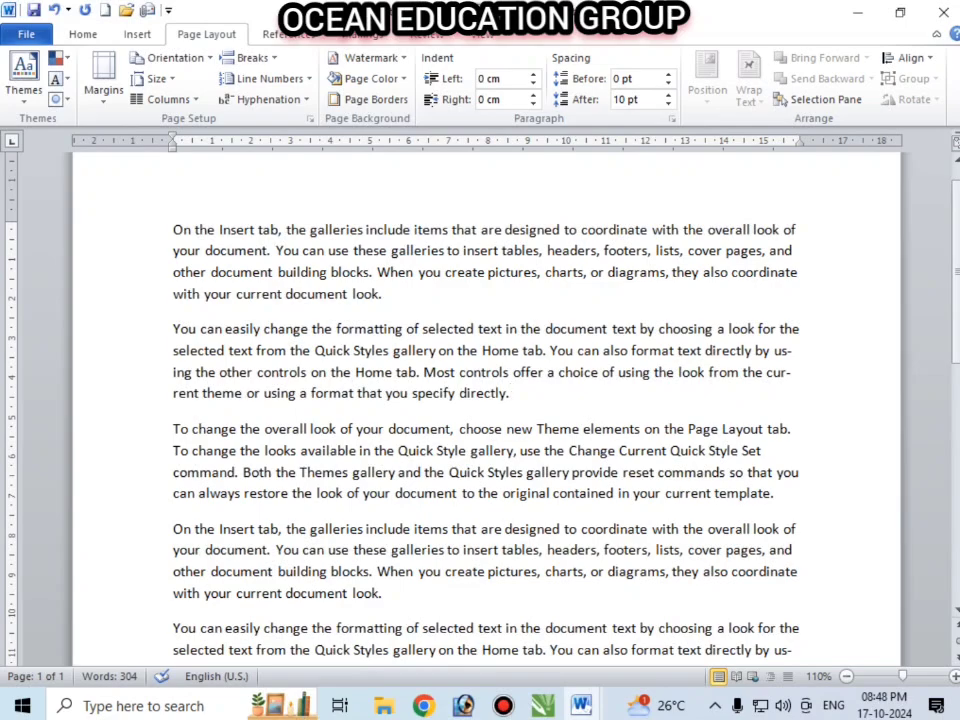
click(793, 351)
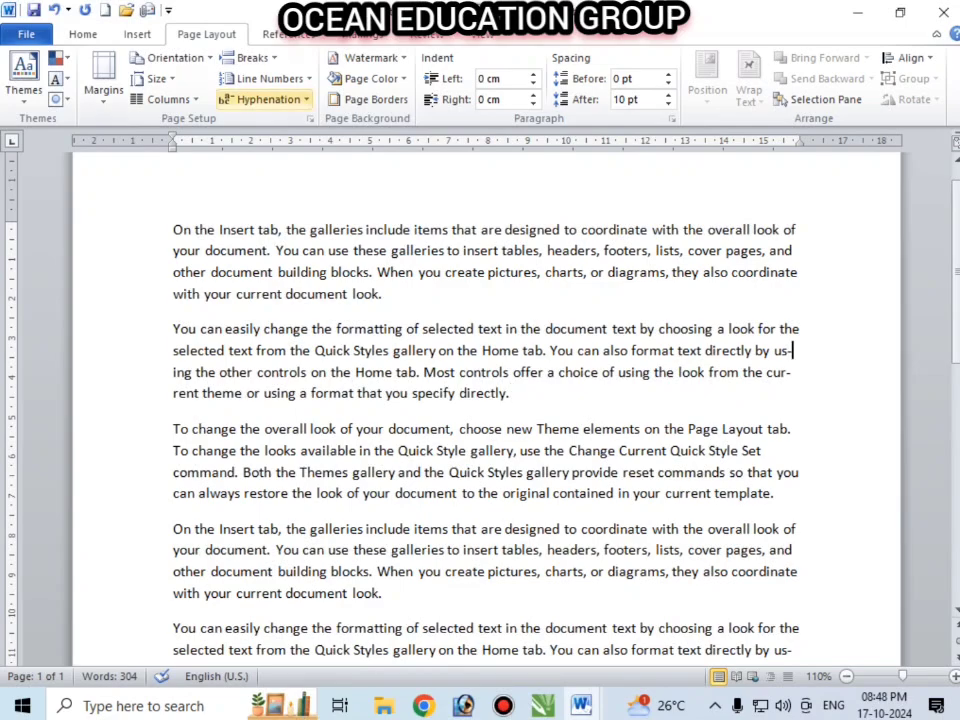
click(265, 100)
click(305, 188)
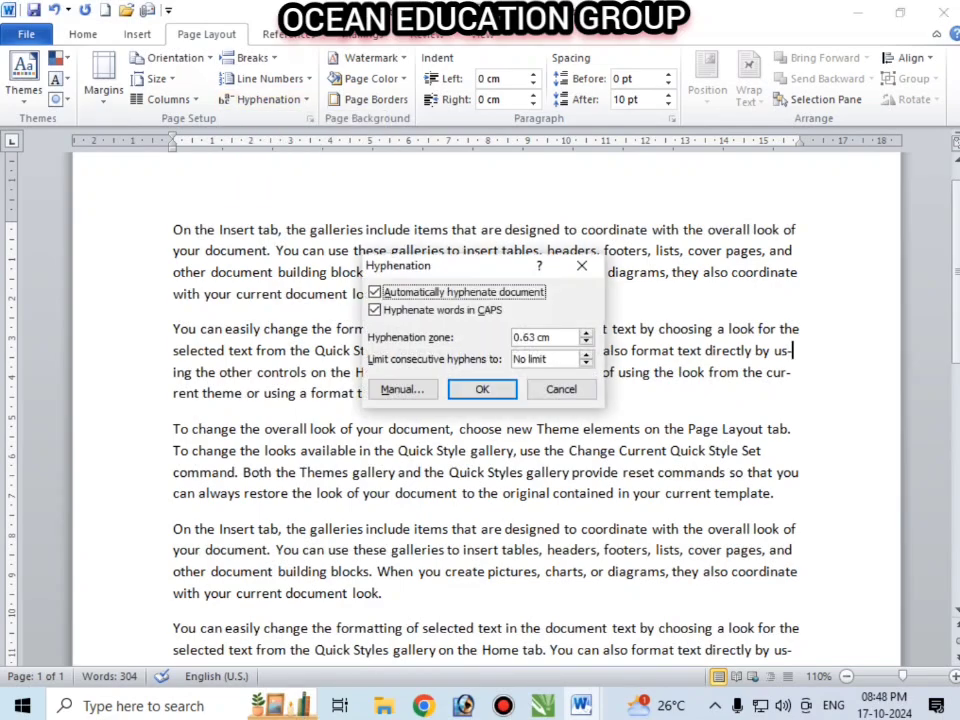
click(403, 389)
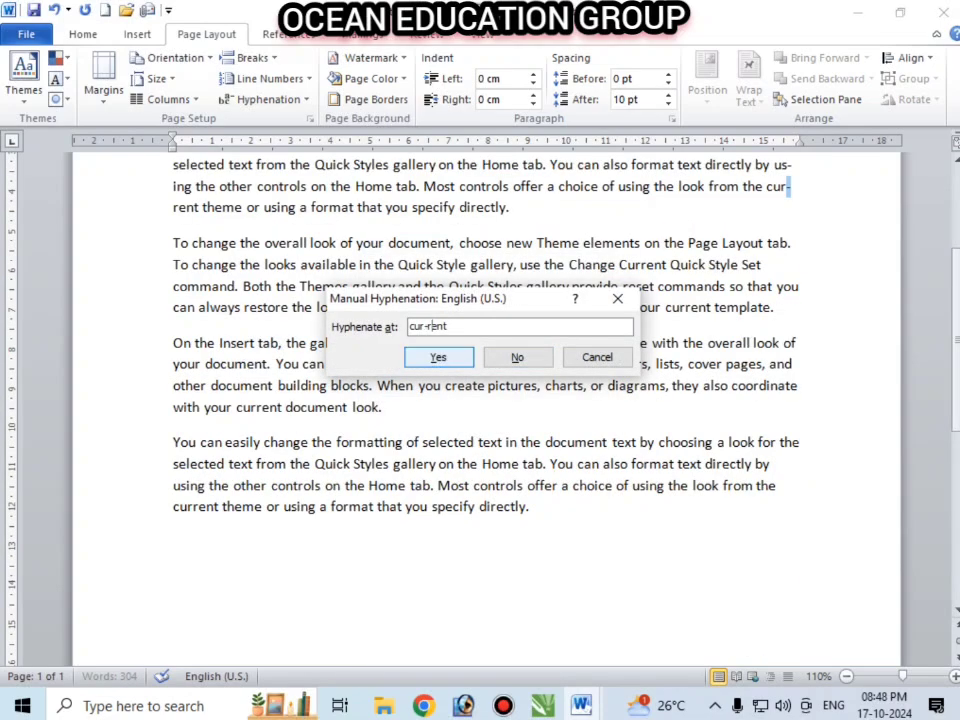
click(517, 357)
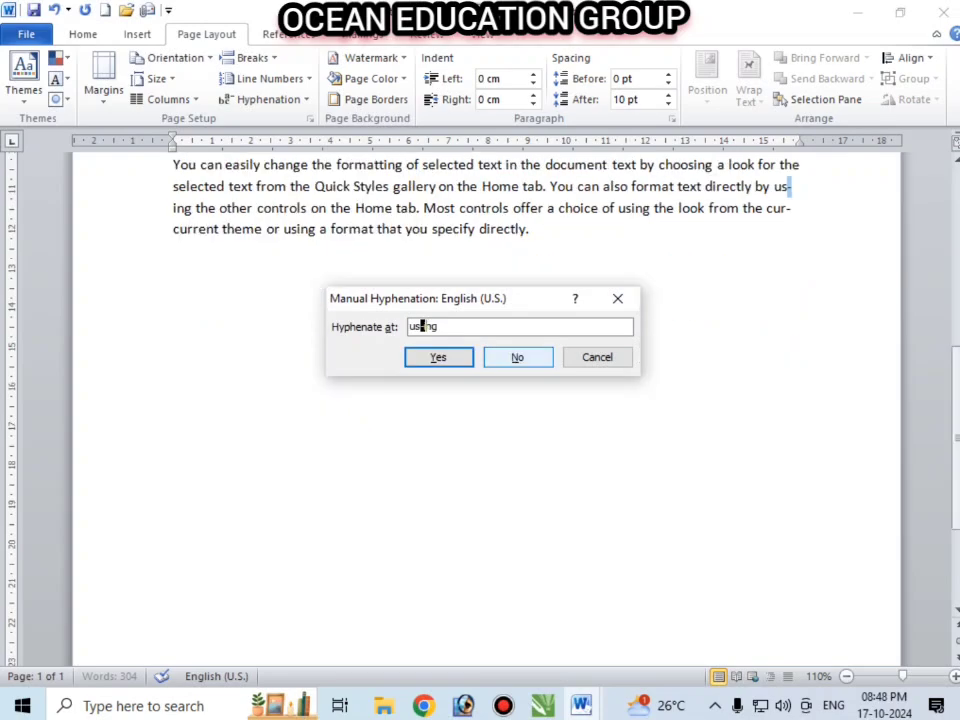
click(597, 357)
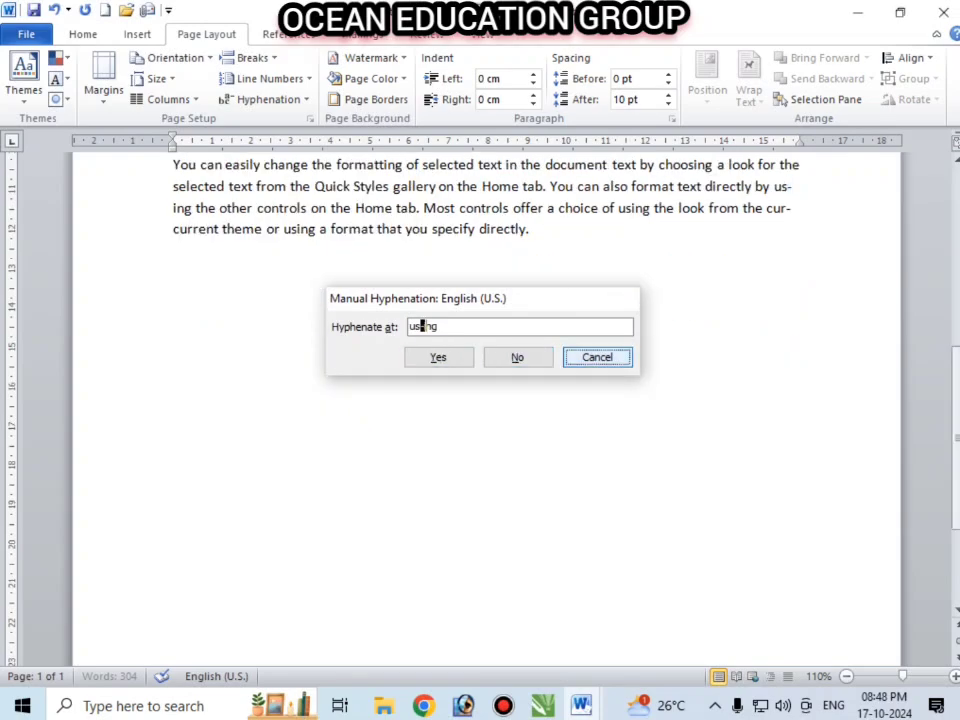
- Undo the manual and automatic hyphenation until the document has no hyphenated words
scroll(597, 357, up, 6)
scroll(486, 400, up, 3)
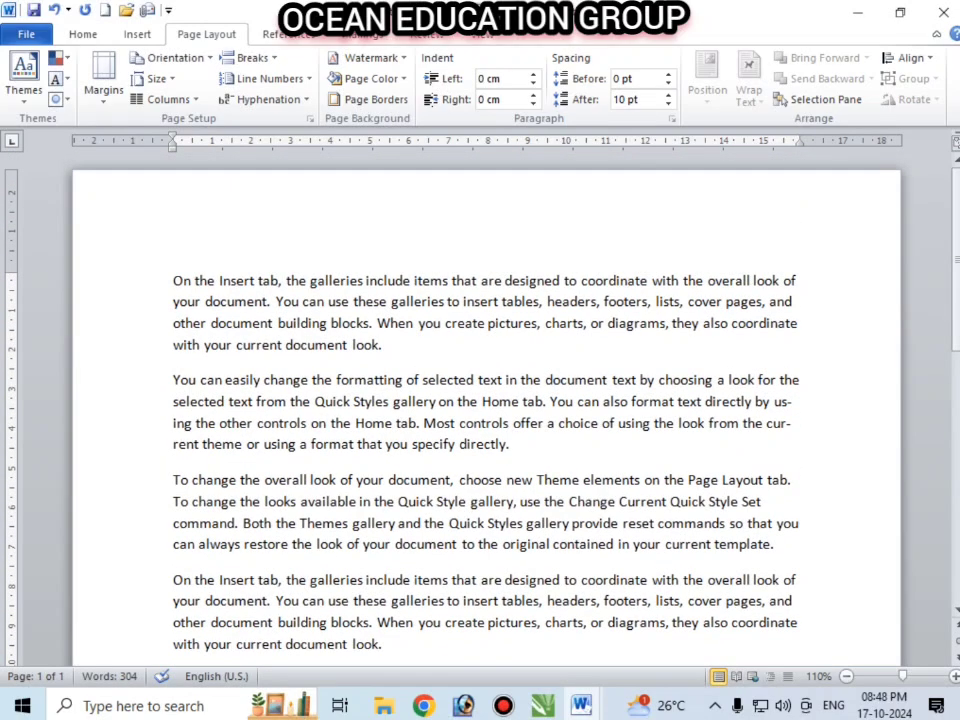
key(ctrl+z)
key(ctrl+z)
key(ctrl+z)
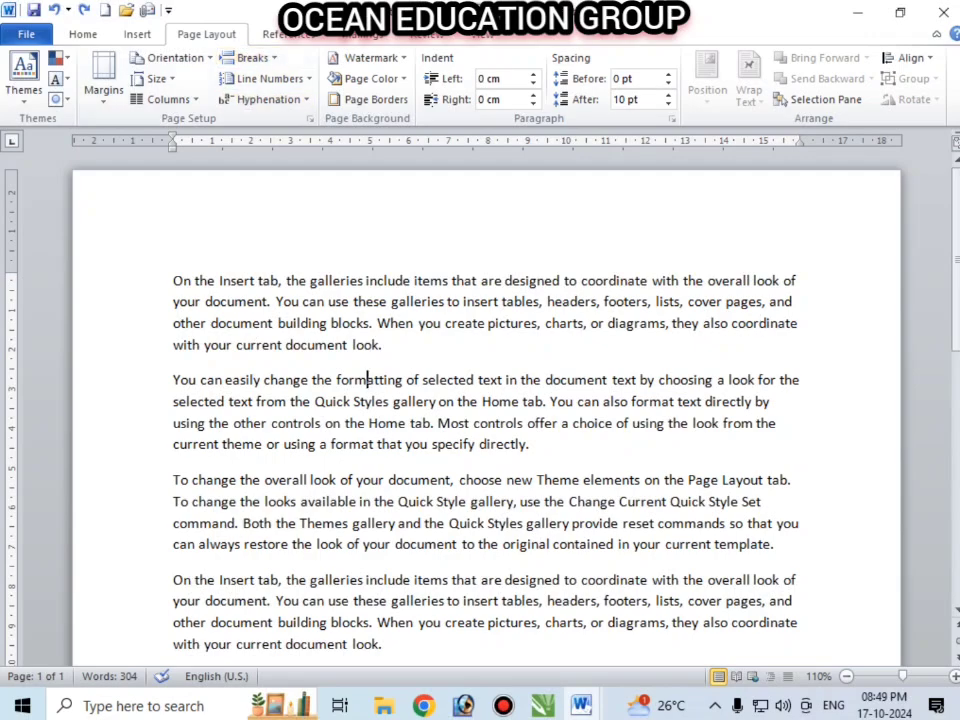
scroll(485, 415, down, 5)
scroll(485, 415, up, 5)
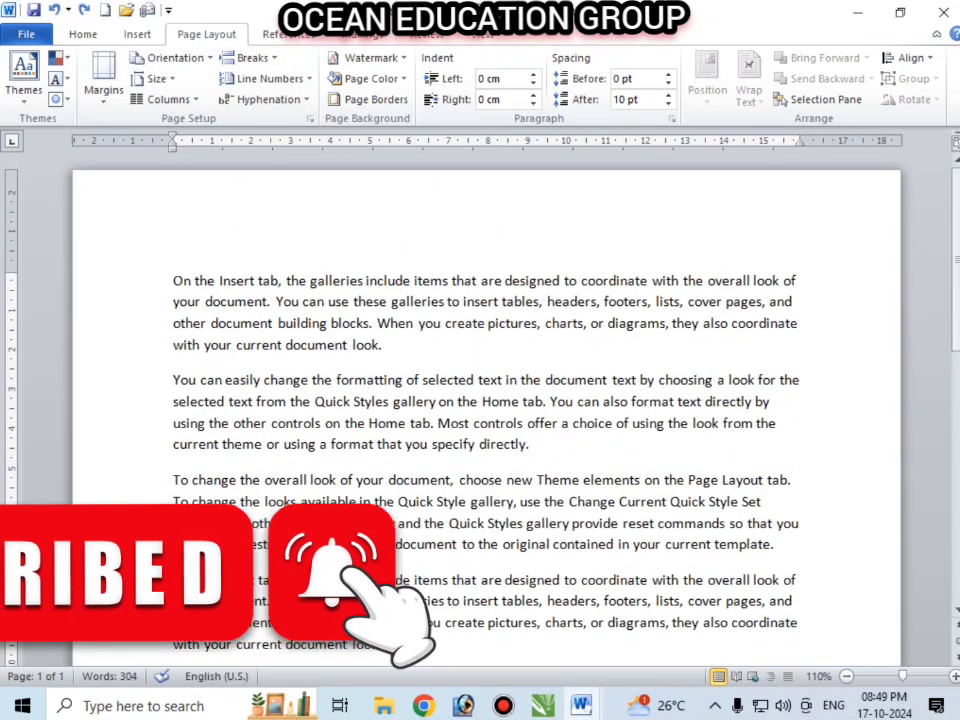
click(368, 380)
click(383, 345)
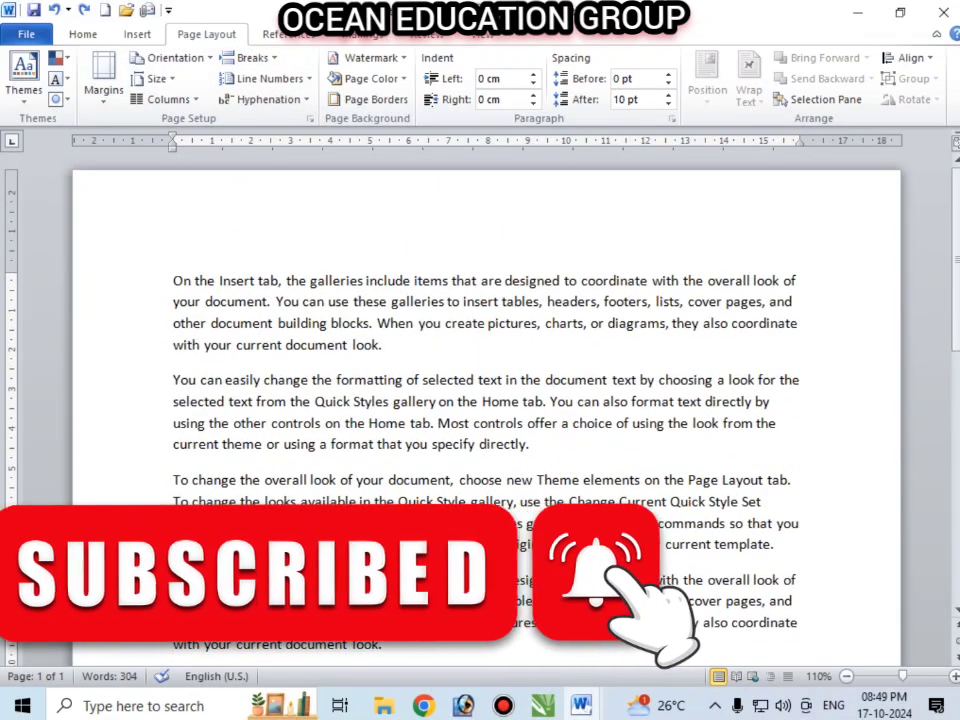